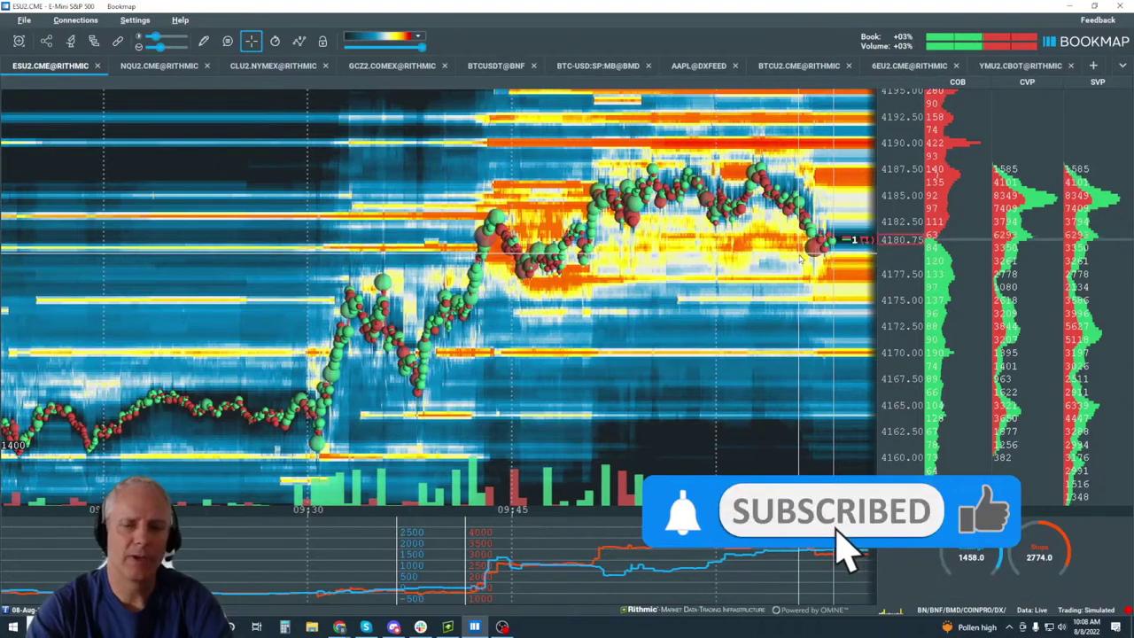
# Switch to Rithmic Trader Pro, inspect recent highs on the ES daily chart around its upper horizontal line, and return to Bookmap.
pyautogui.scroll(2, 789, 231)
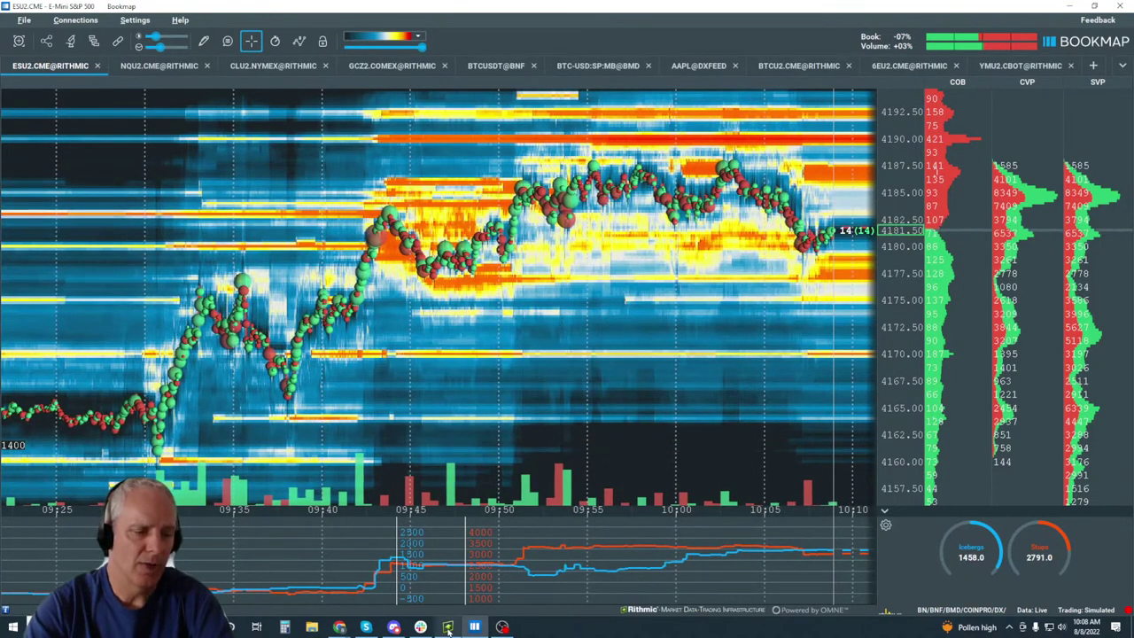
pyautogui.moveTo(448, 629)
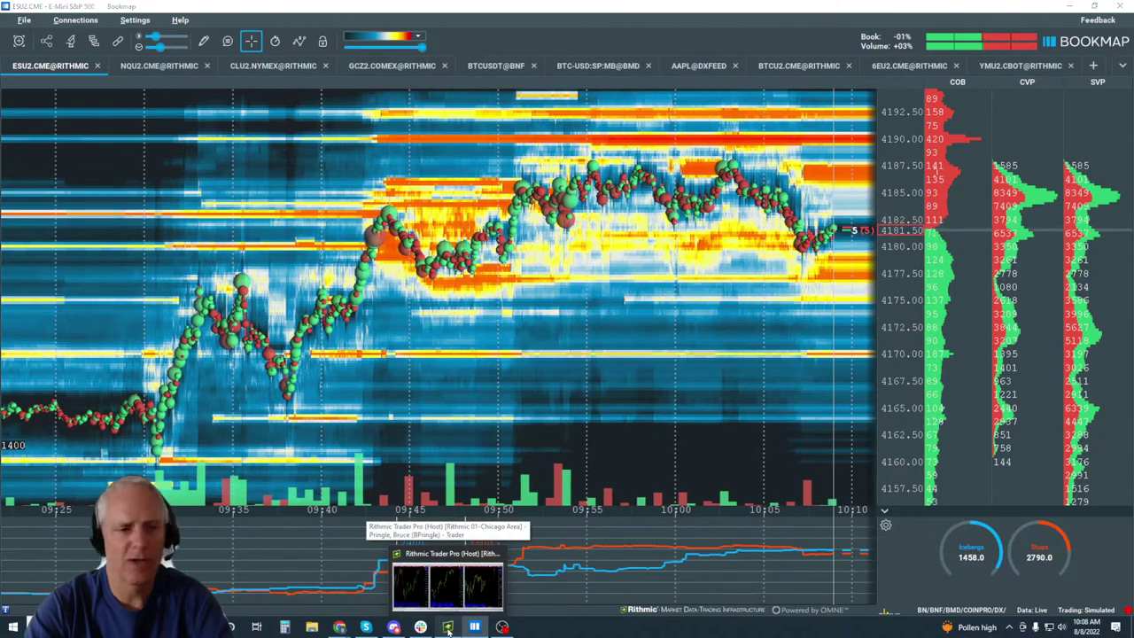
pyautogui.click(448, 630)
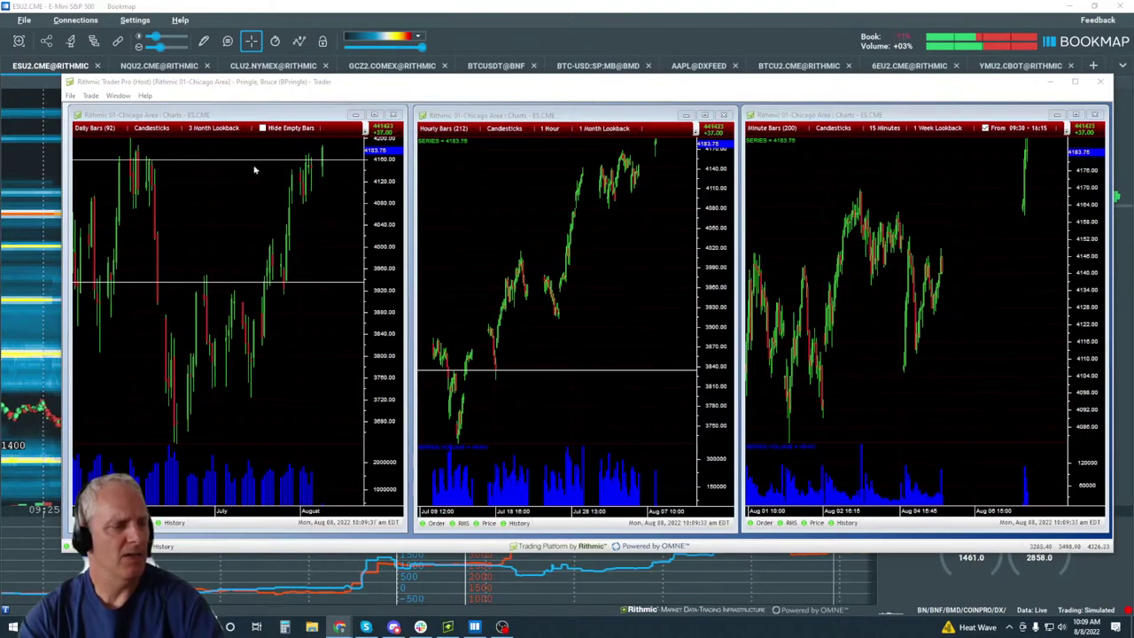
pyautogui.click(142, 153)
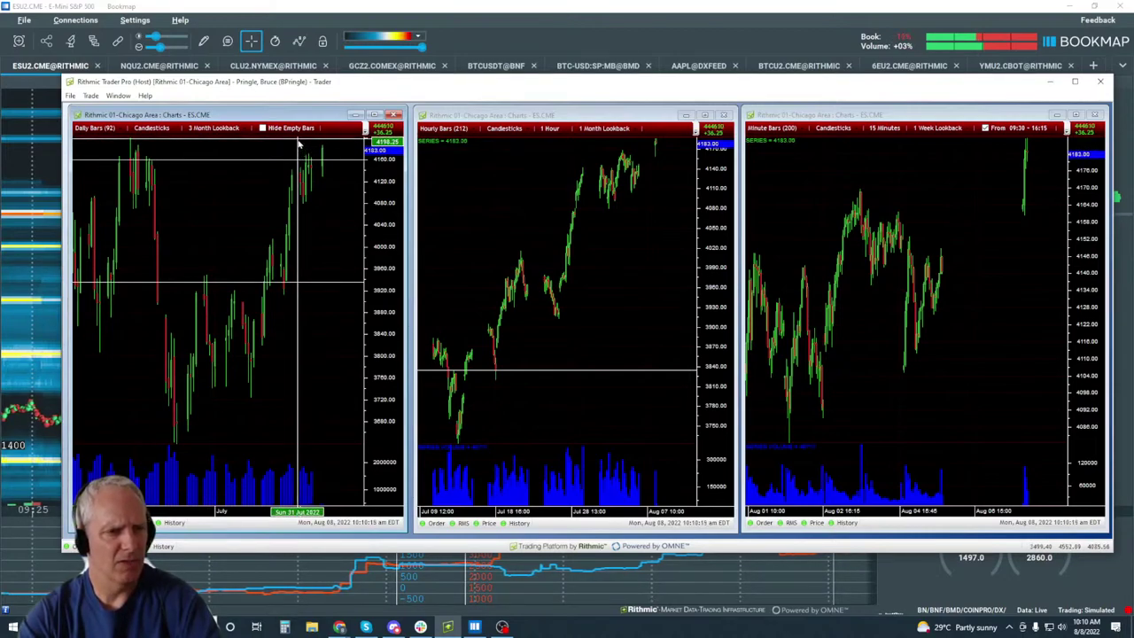
pyautogui.click(327, 9)
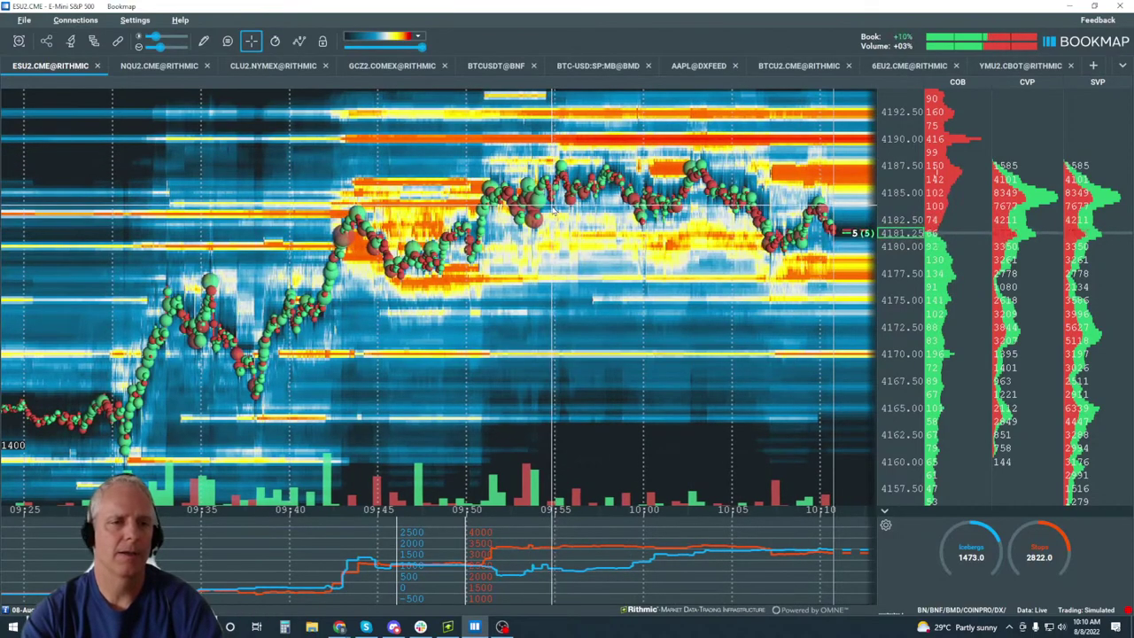
# Draw a rectangle around the 10:06:45–10:09:15 consolidation, about 4179.5 to 4181.75, and a thin one near 4186.5 from about 10:03:30 to the latest price.
pyautogui.scroll(2, 673, 218)
pyautogui.scroll(3, 674, 217)
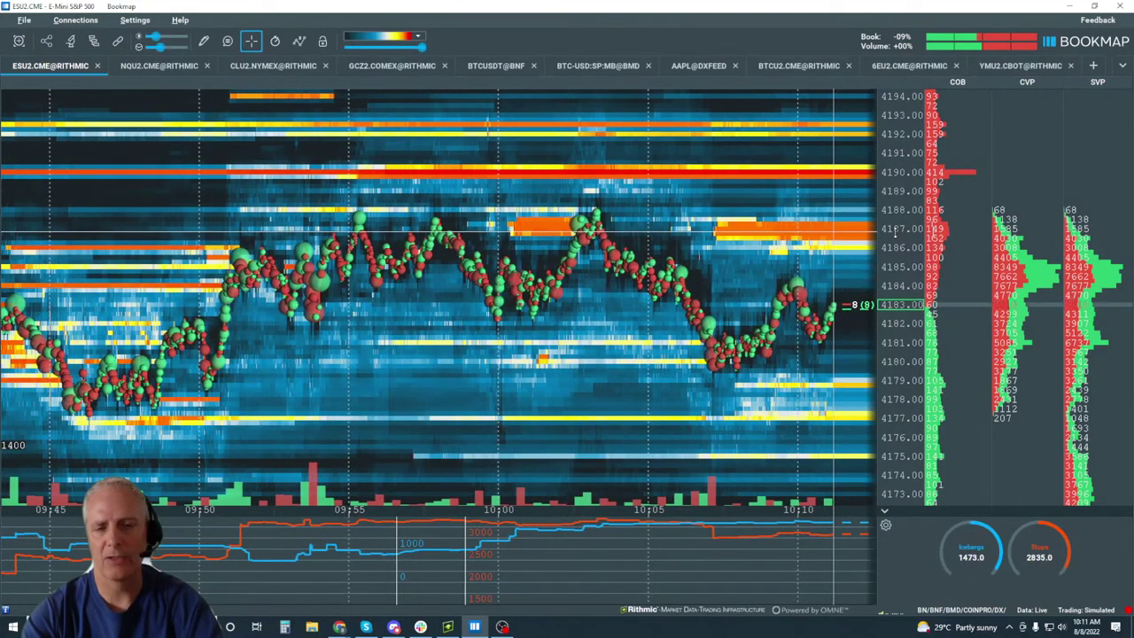
pyautogui.scroll(5, 786, 252)
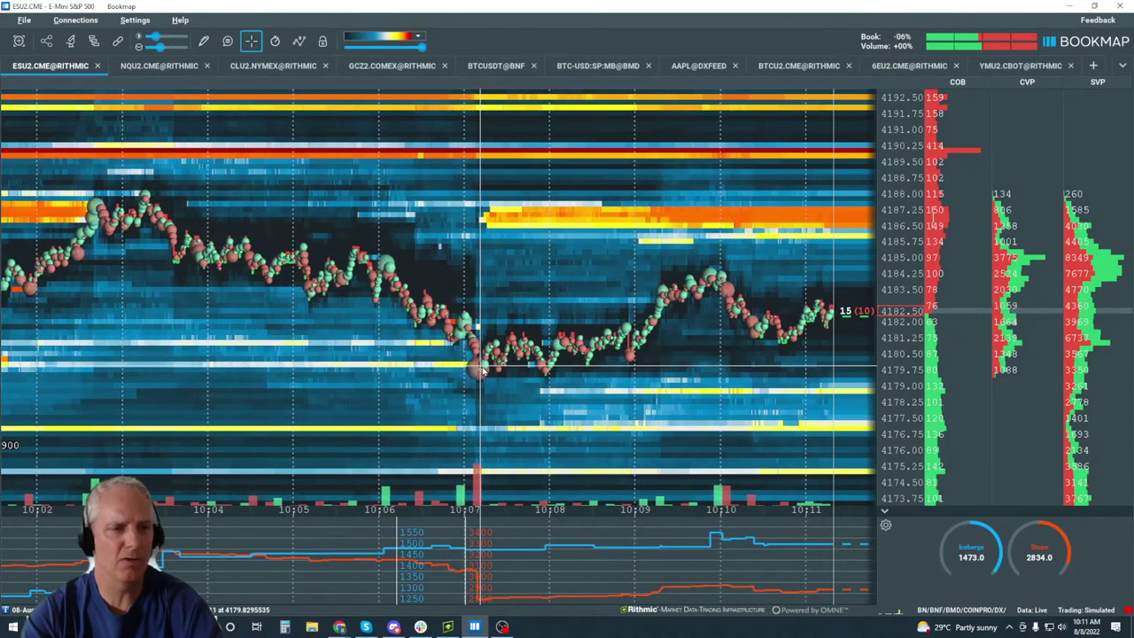
pyautogui.click(203, 41)
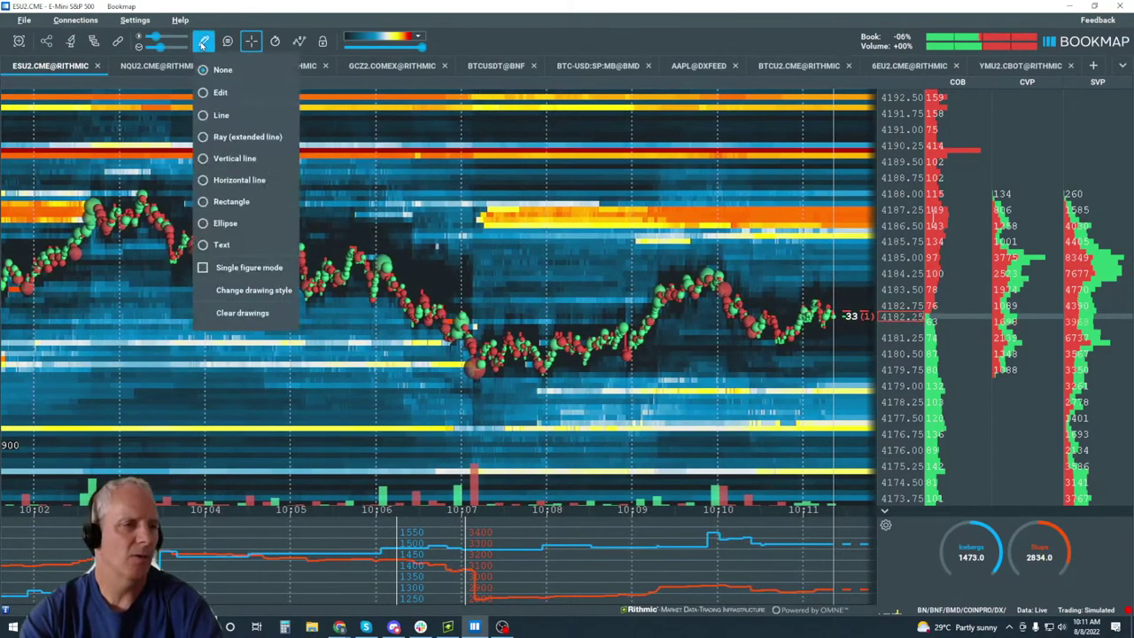
pyautogui.click(233, 201)
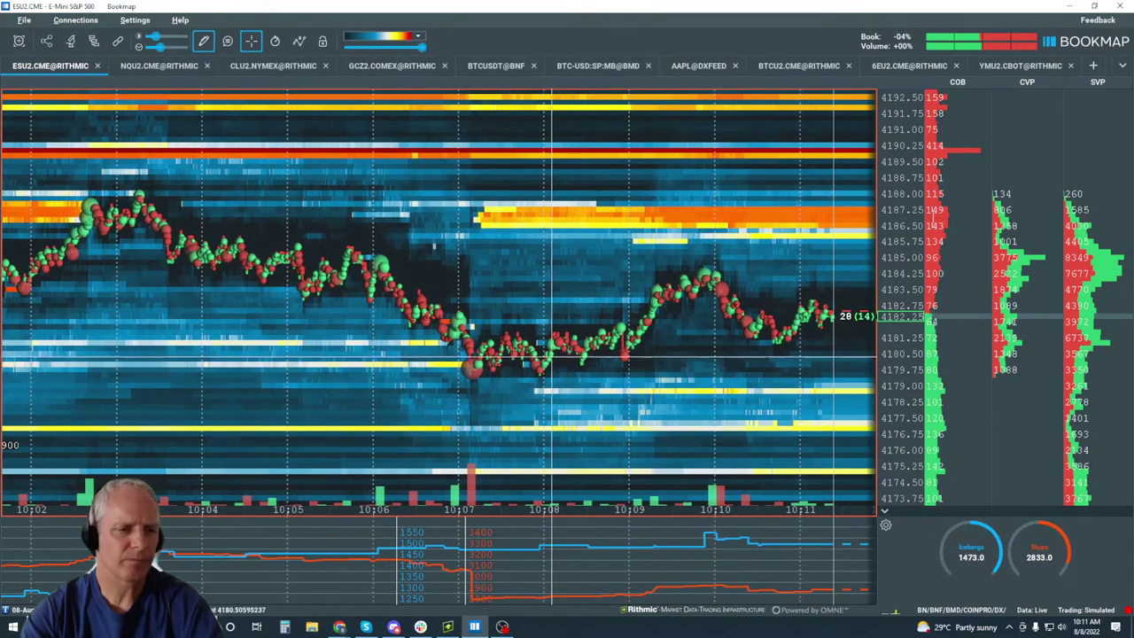
pyautogui.moveTo(434, 327)
pyautogui.mouseDown()
pyautogui.moveTo(475, 363)
pyautogui.moveTo(644, 376)
pyautogui.mouseUp()
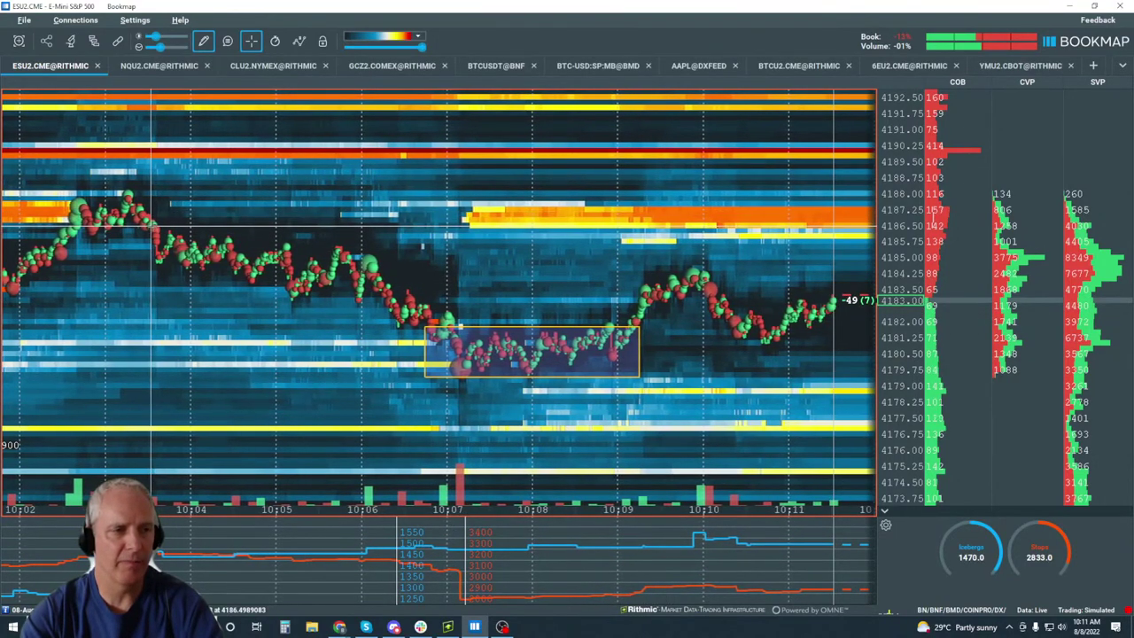
pyautogui.moveTo(153, 229); pyautogui.dragTo(455, 363)
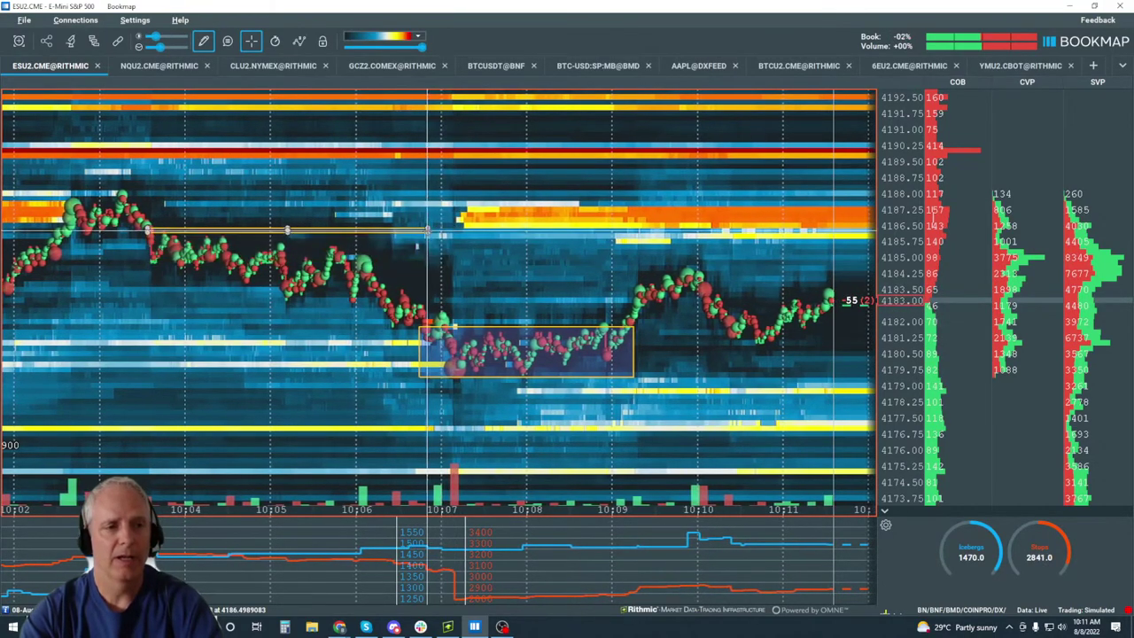
pyautogui.moveTo(846, 226); pyautogui.dragTo(847, 232)
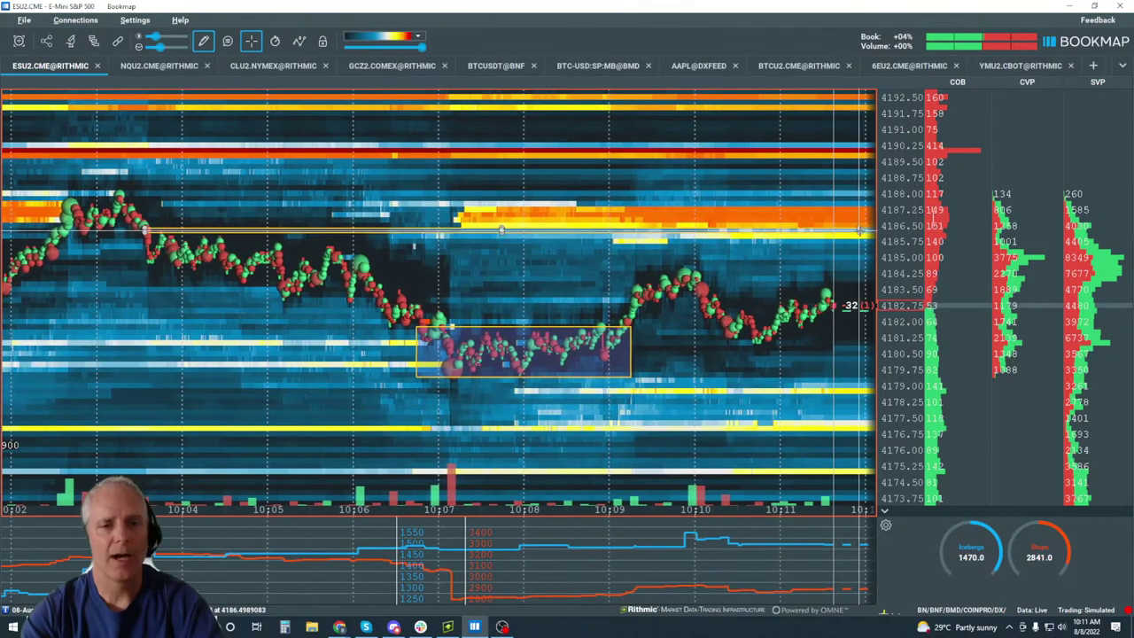
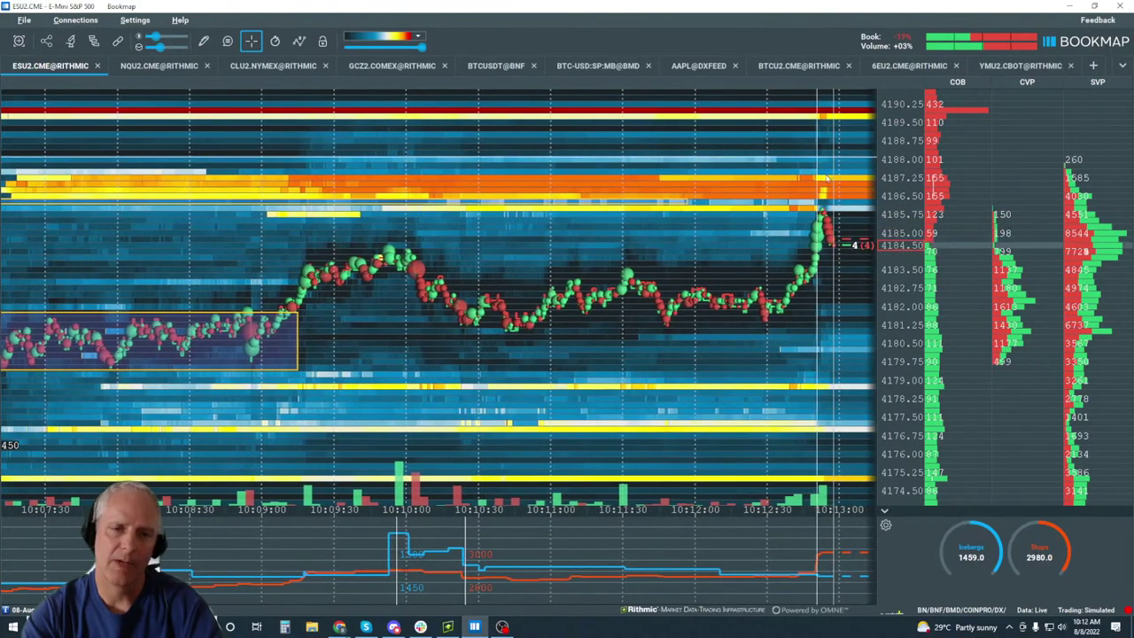
# Examine the 10:12:50 rally into the liquidity band near 4187 and the following pullback at close and wide time scales.
pyautogui.scroll(5, 797, 248)
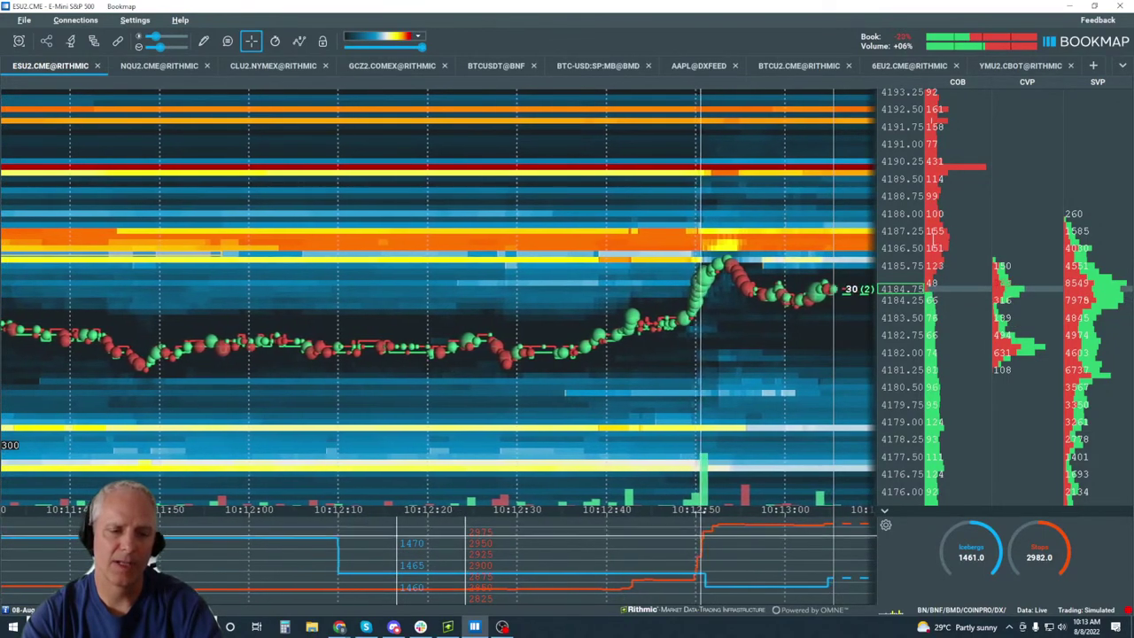
pyautogui.scroll(-4, 726, 257)
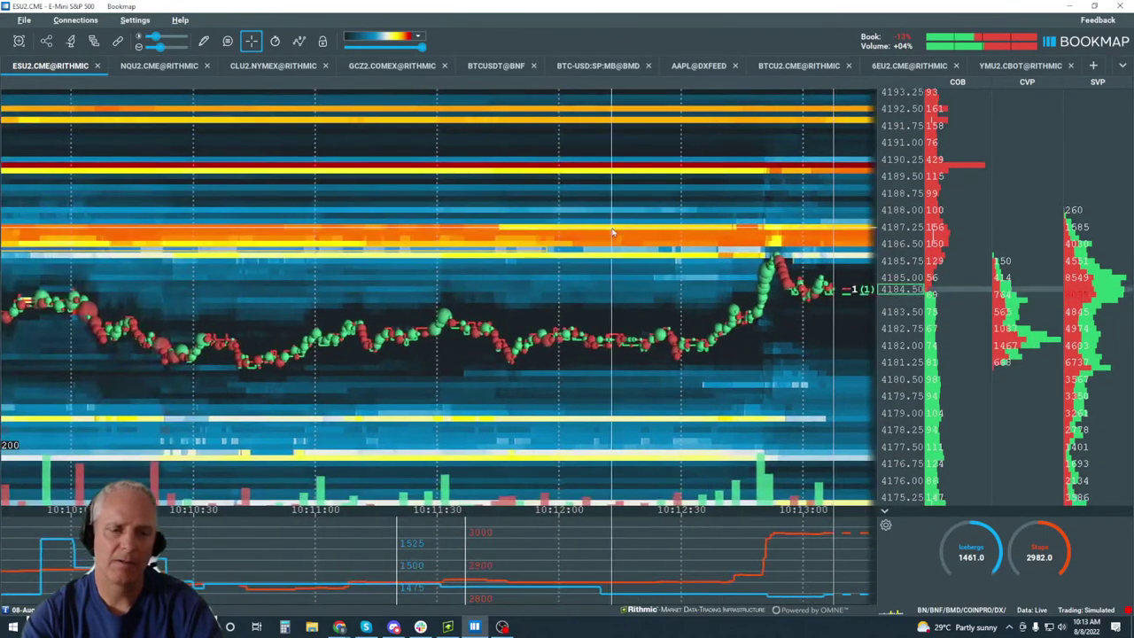
pyautogui.scroll(-4, 613, 232)
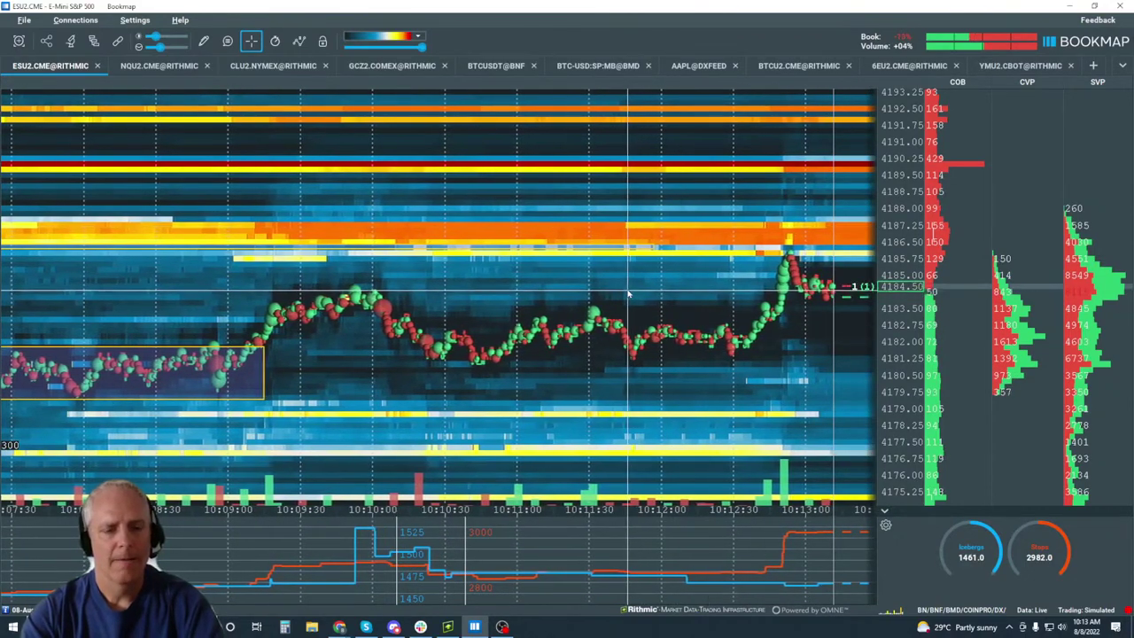
pyautogui.scroll(-2, 629, 292)
pyautogui.scroll(-2, 784, 312)
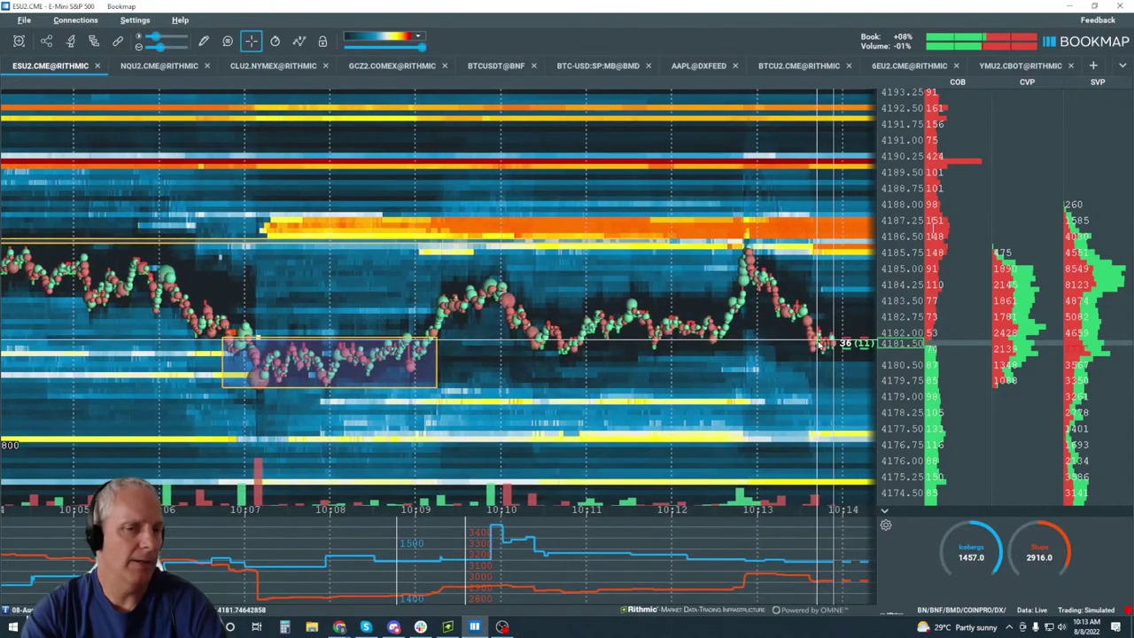
pyautogui.scroll(5, 816, 331)
pyautogui.scroll(-5, 815, 331)
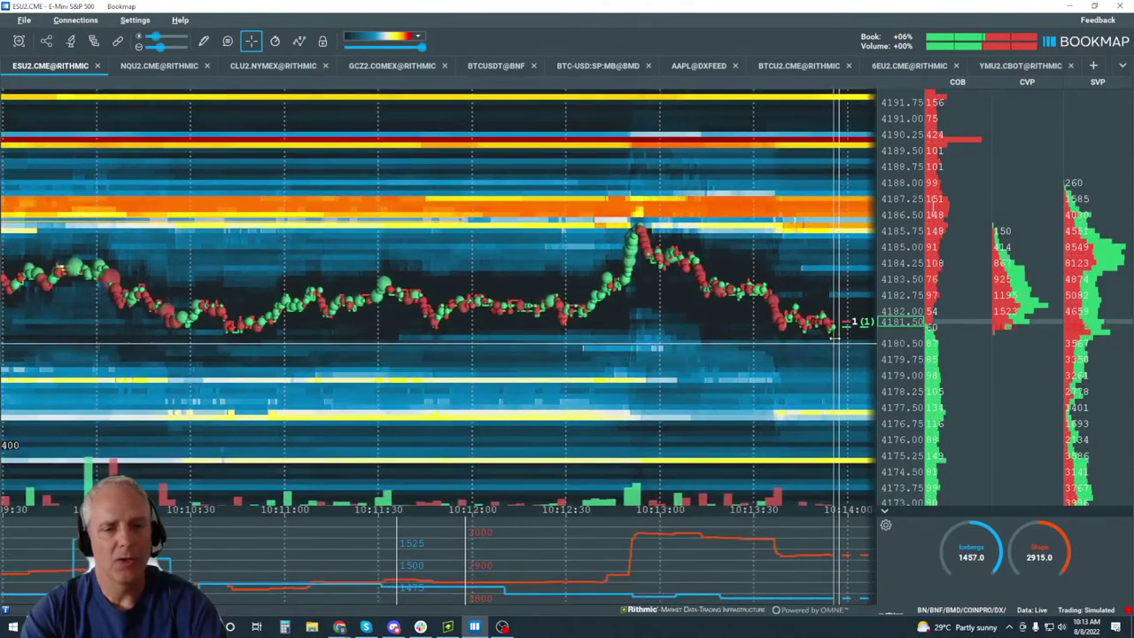
pyautogui.moveTo(470, 321); pyautogui.dragTo(596, 371)
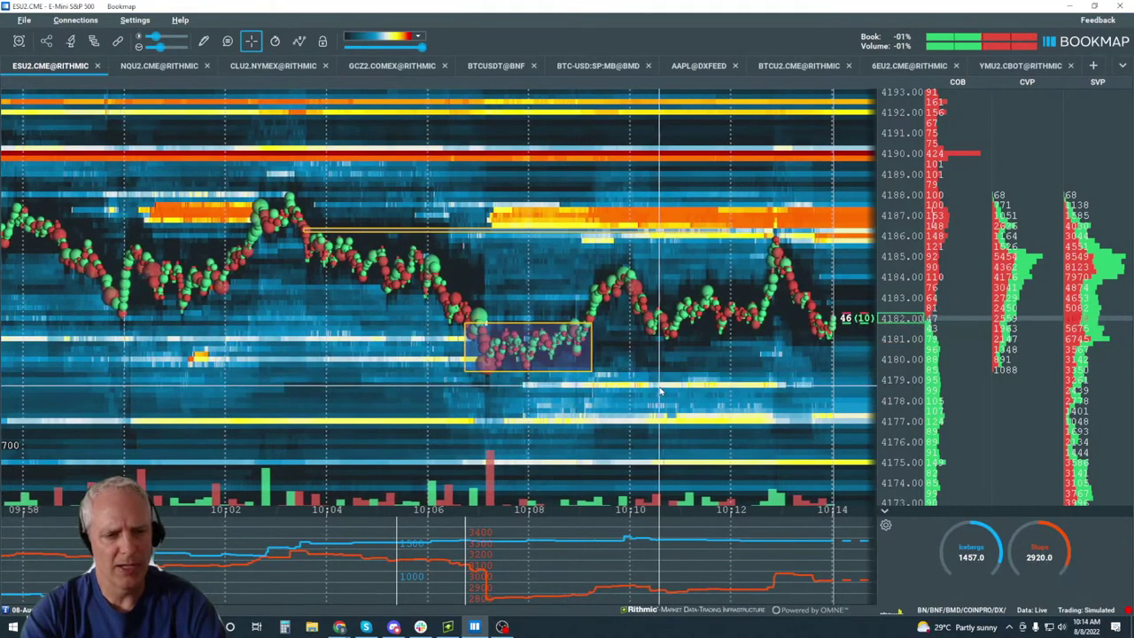
# Draw a rectangle around the price consolidation from about 10:13:35 to 10:14:05, between about 4181 and 4182.5.
pyautogui.scroll(5, 796, 283)
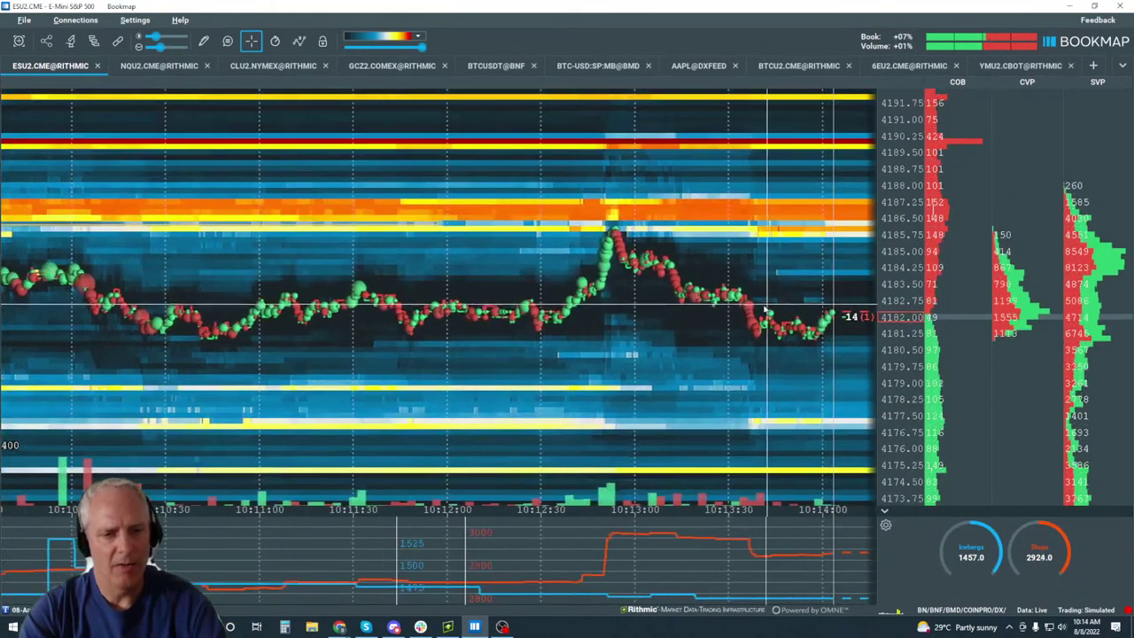
pyautogui.click(203, 41)
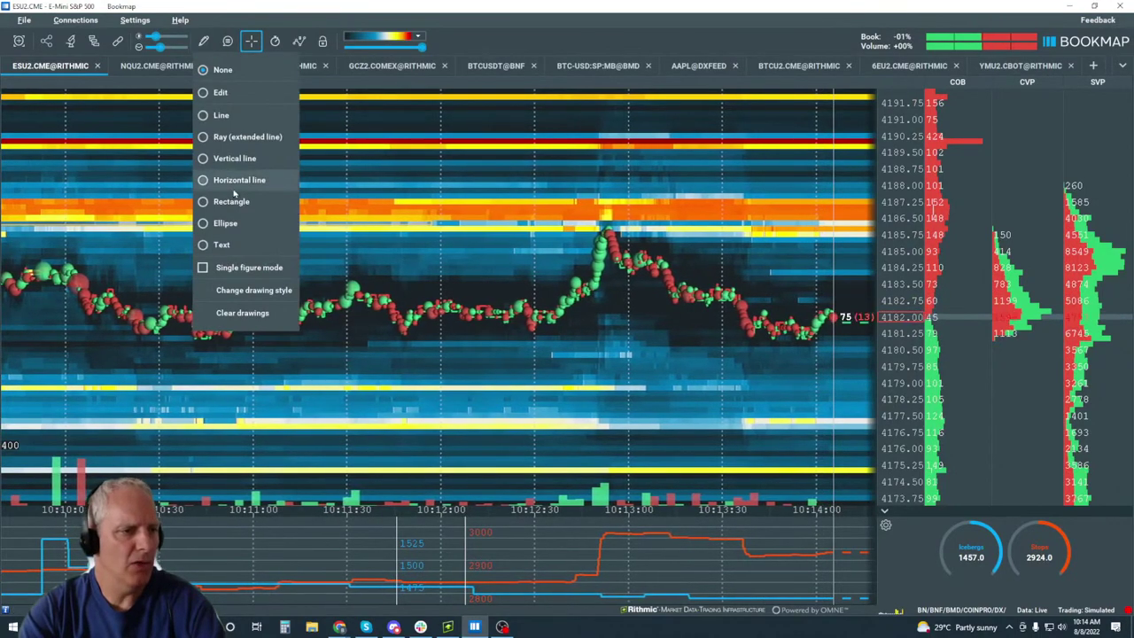
pyautogui.click(238, 175)
pyautogui.moveTo(733, 304); pyautogui.dragTo(826, 338)
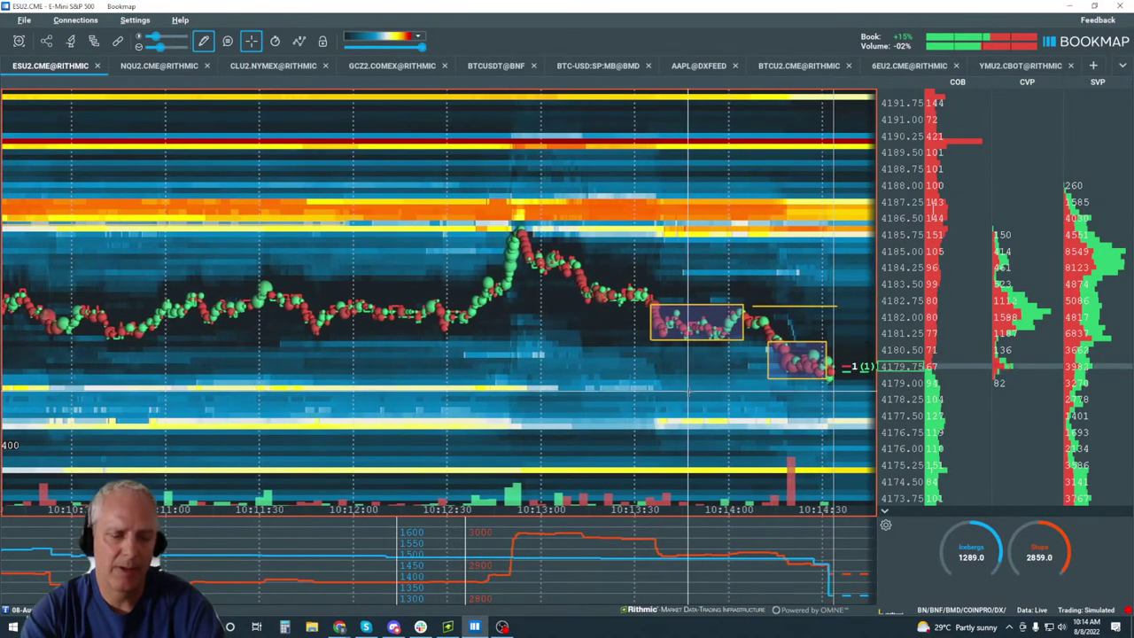
# Draw a rectangle over the swing high and its pullback from about 10:12:50 to 10:13:40, between about 4183.5 and 4185.
pyautogui.scroll(-5, 662, 370)
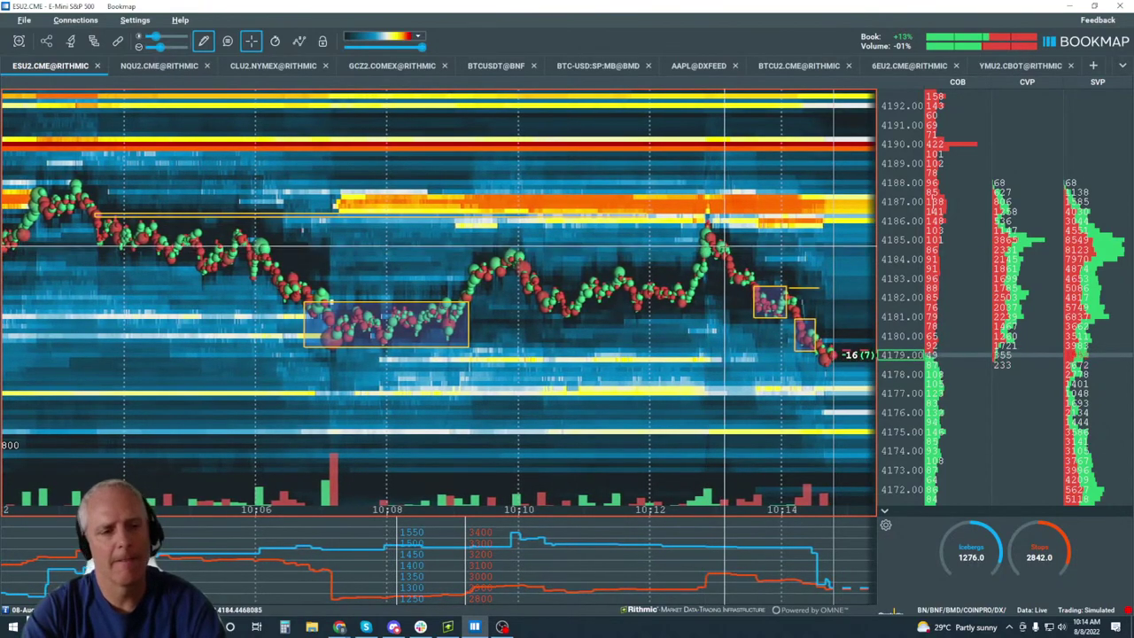
pyautogui.scroll(3, 725, 240)
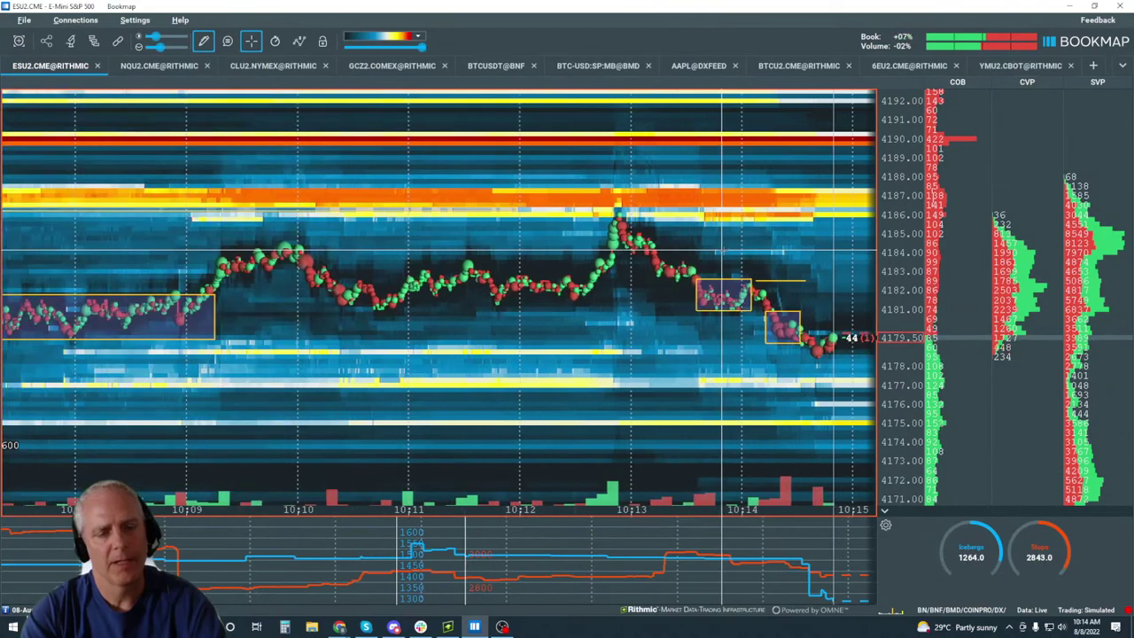
pyautogui.scroll(2, 725, 251)
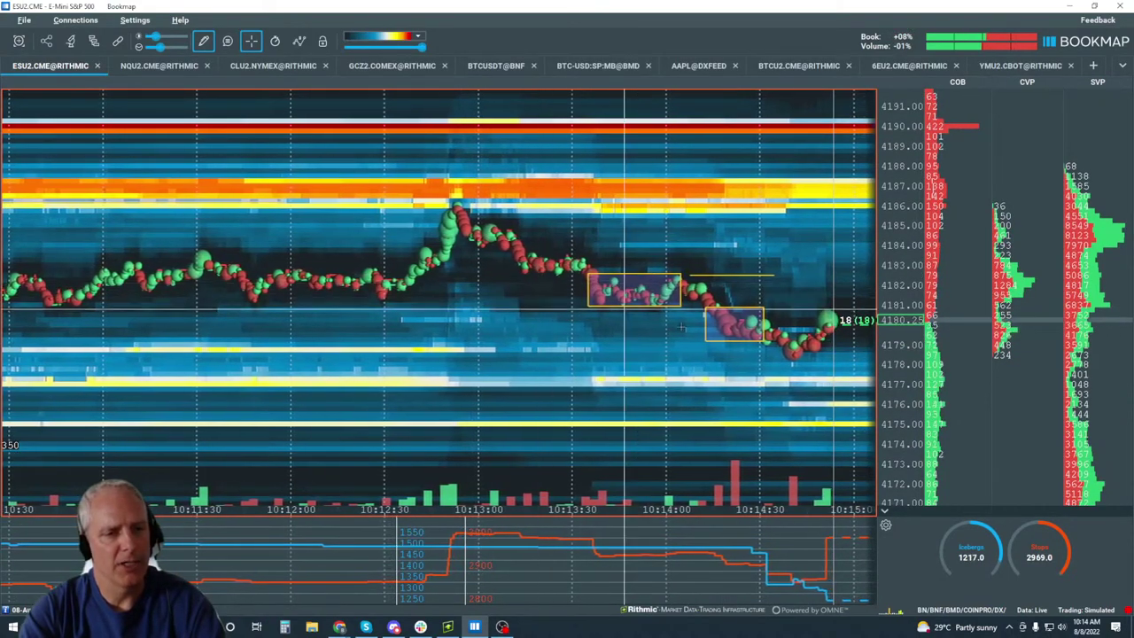
pyautogui.scroll(2, 473, 238)
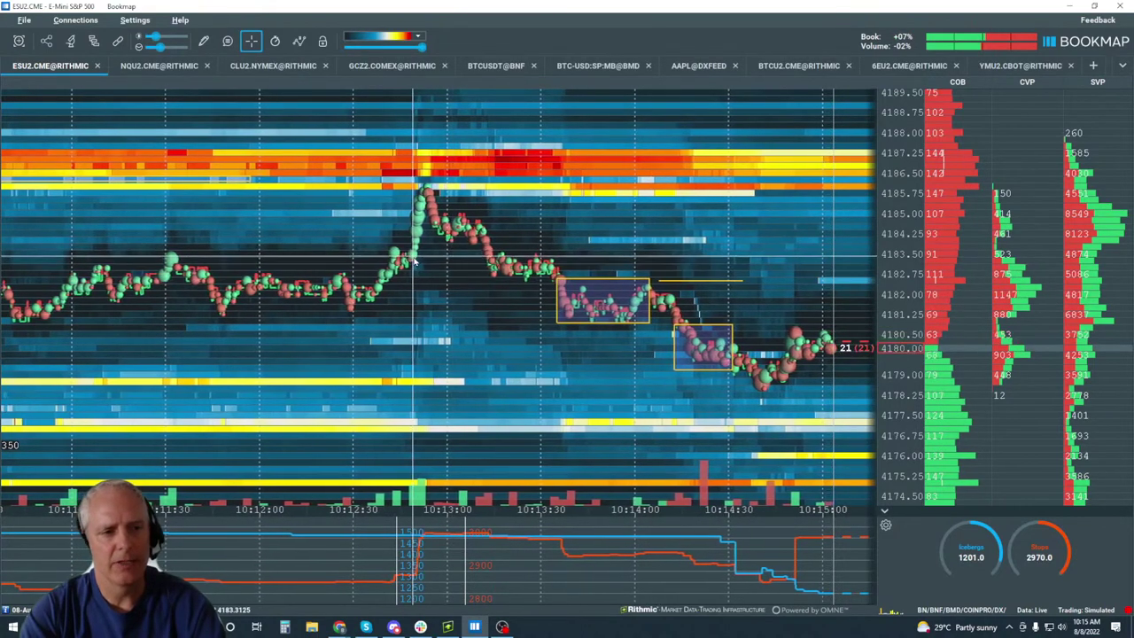
pyautogui.click(203, 41)
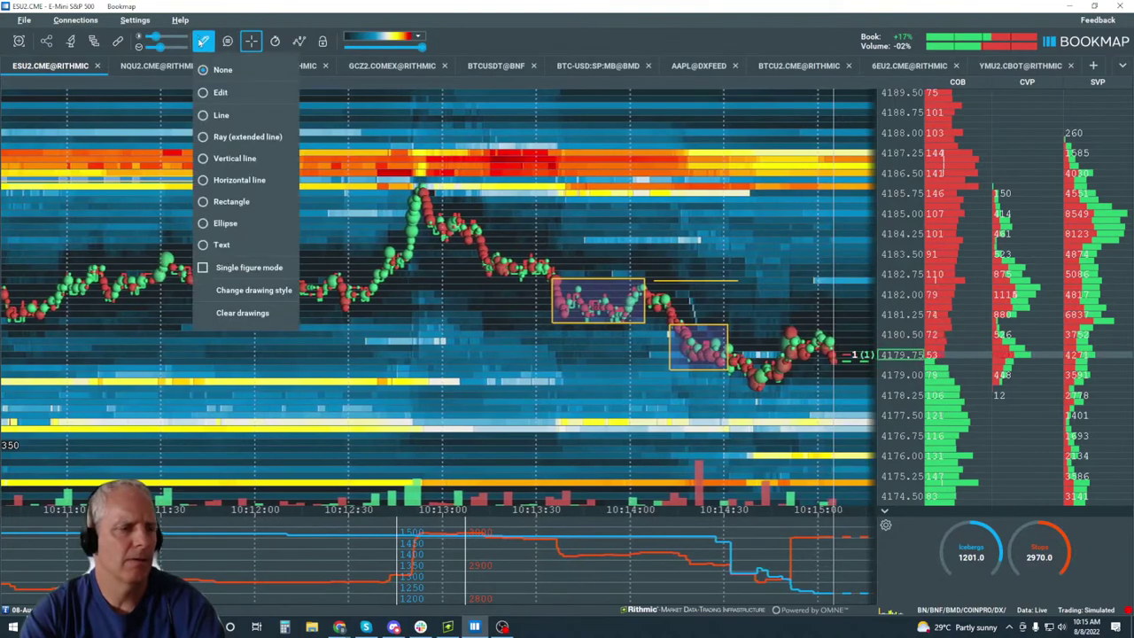
pyautogui.click(243, 202)
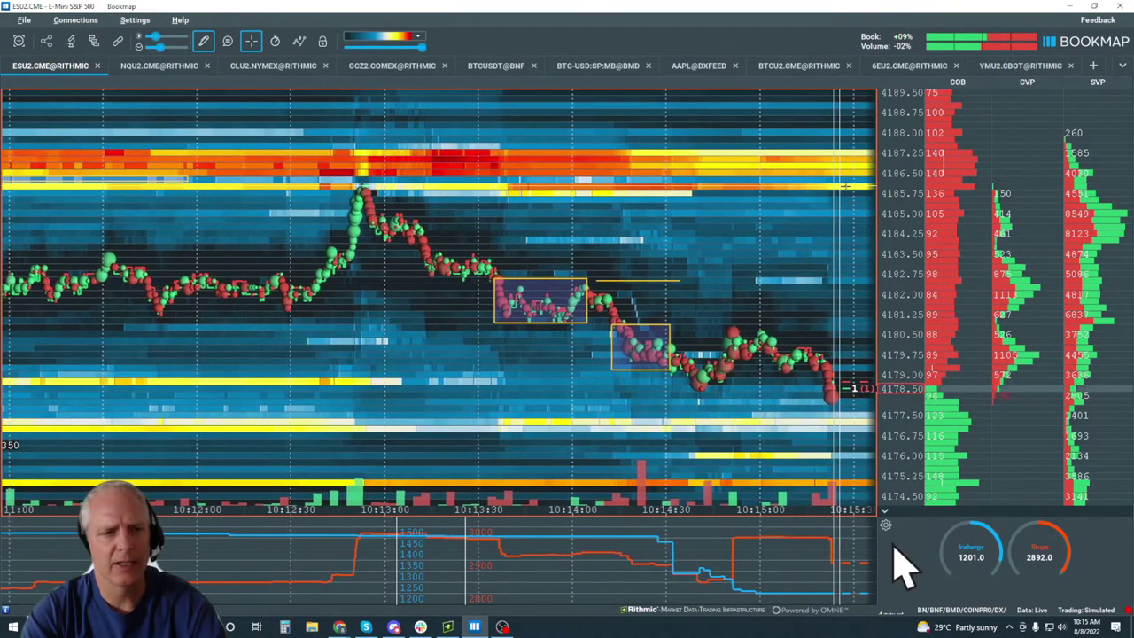
pyautogui.moveTo(353, 202); pyautogui.dragTo(357, 259)
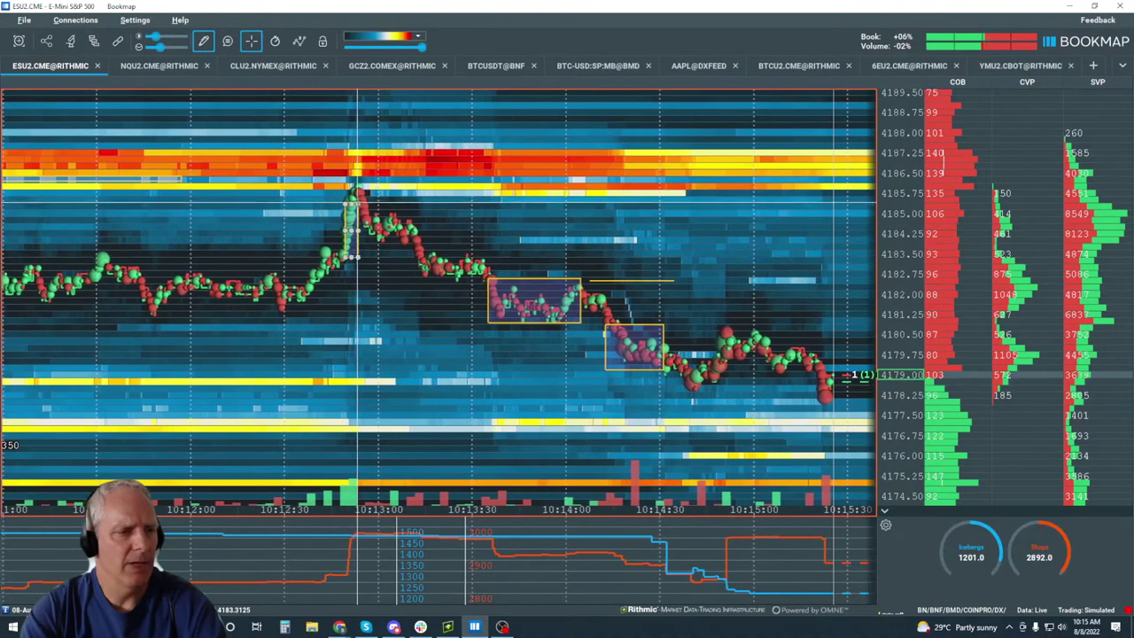
pyautogui.moveTo(356, 189); pyautogui.dragTo(437, 201)
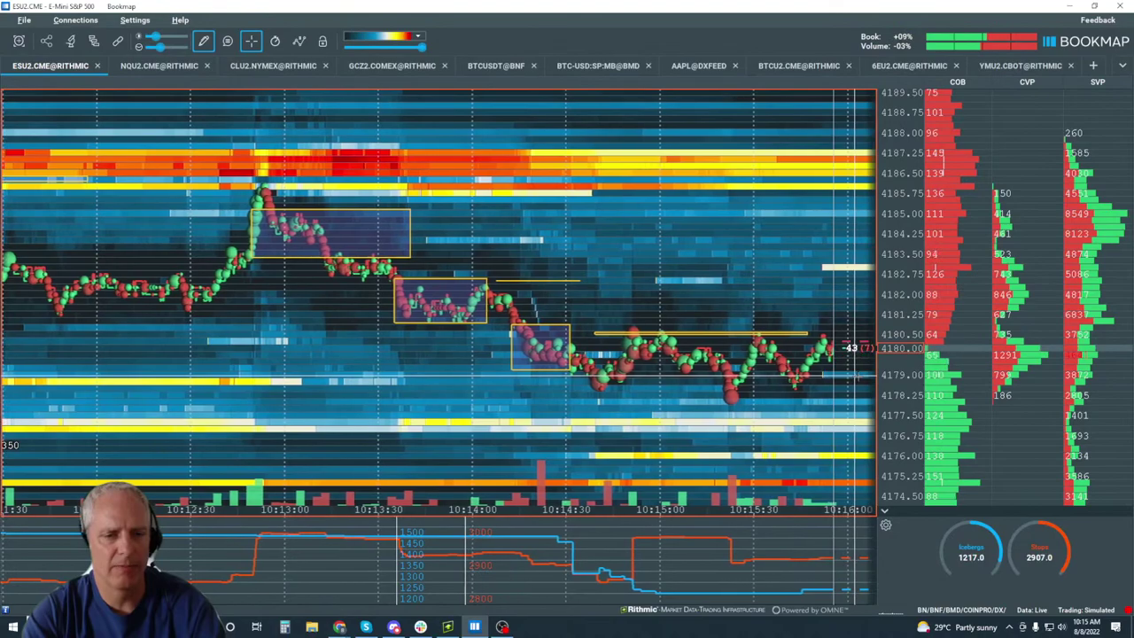
# Examine up close the resting sell orders stepping down from 4180.50 to about 4179 just after 10:16:30.
pyautogui.scroll(3, 786, 313)
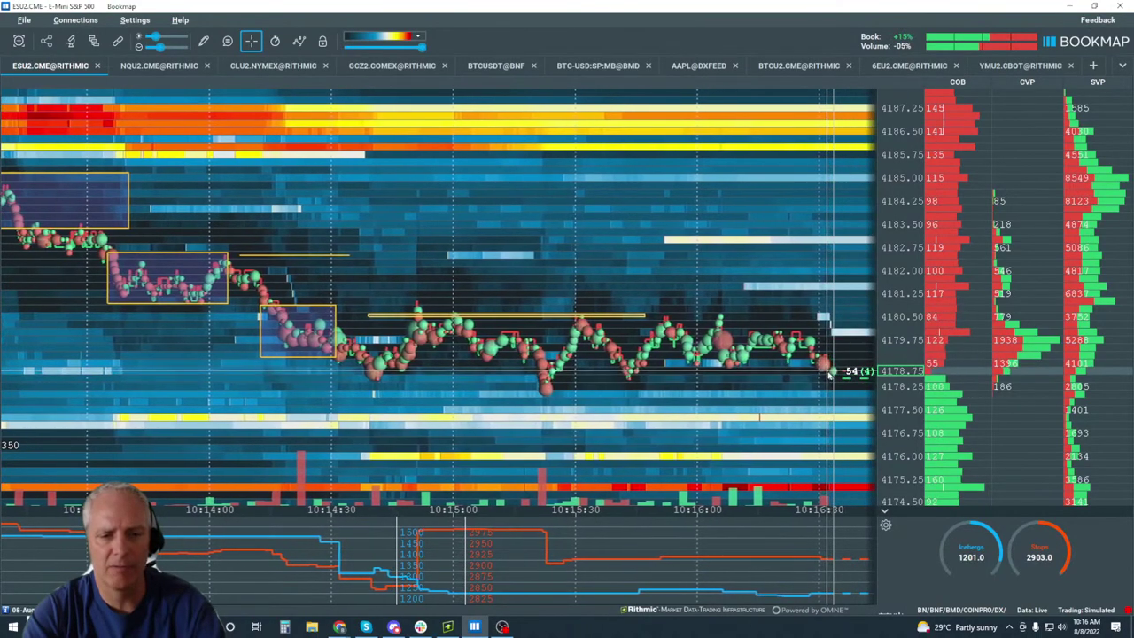
pyautogui.scroll(3, 830, 372)
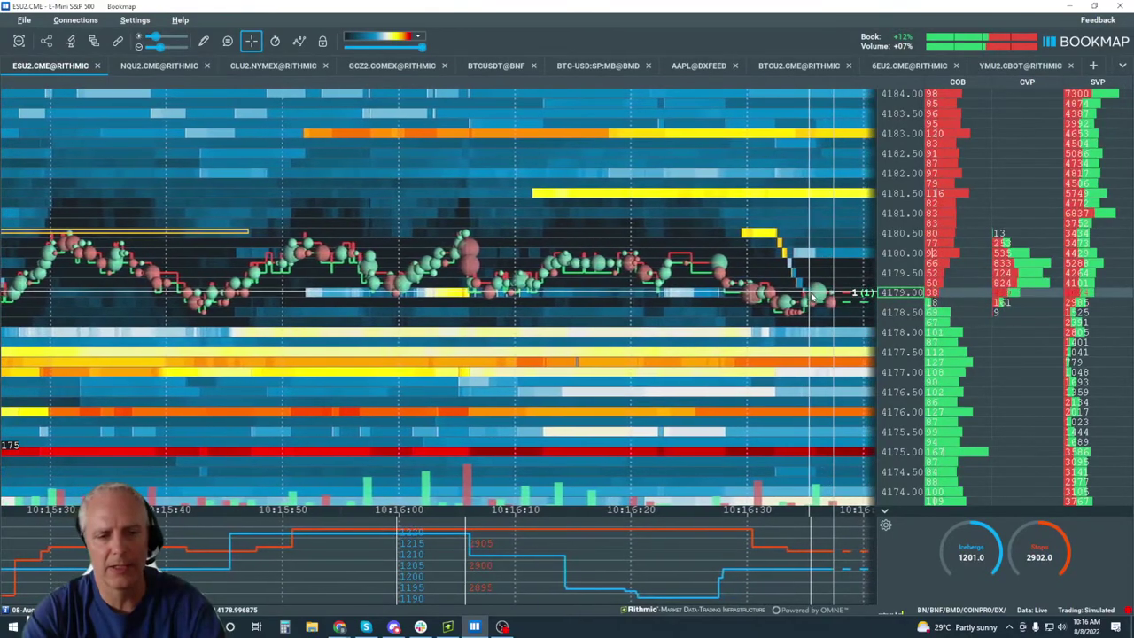
pyautogui.scroll(1, 824, 314)
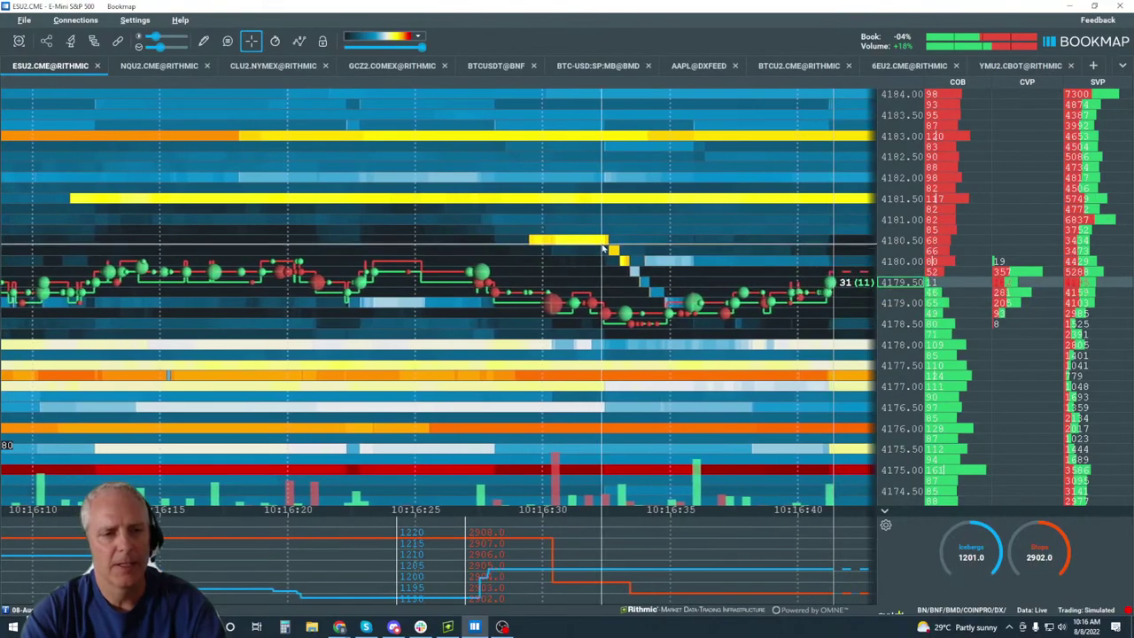
pyautogui.scroll(-3, 736, 303)
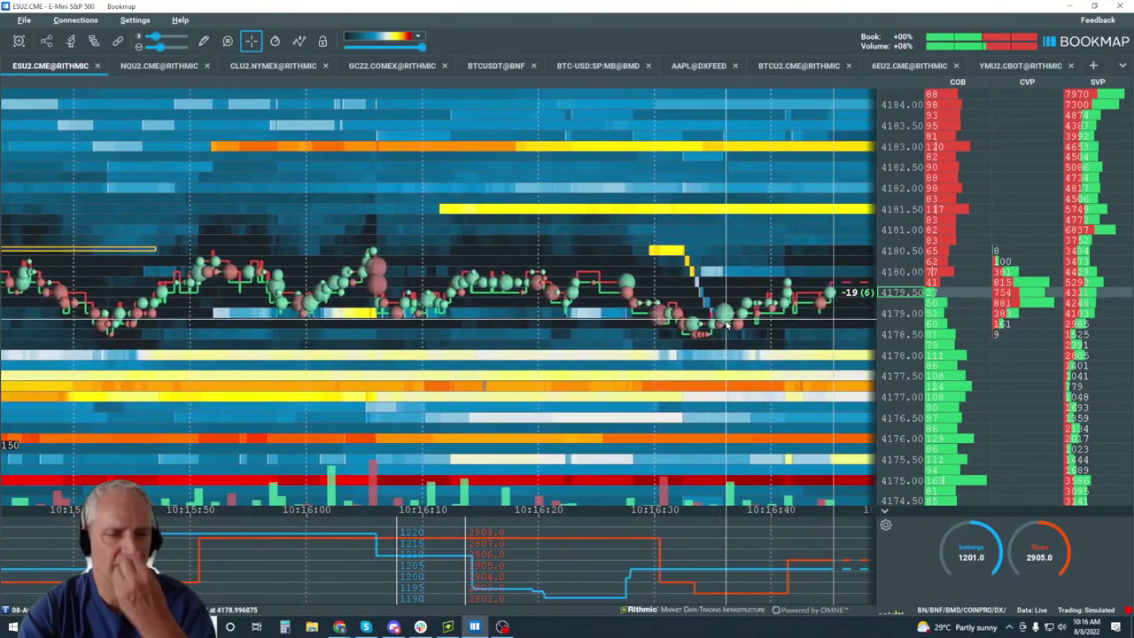
pyautogui.scroll(3, 727, 325)
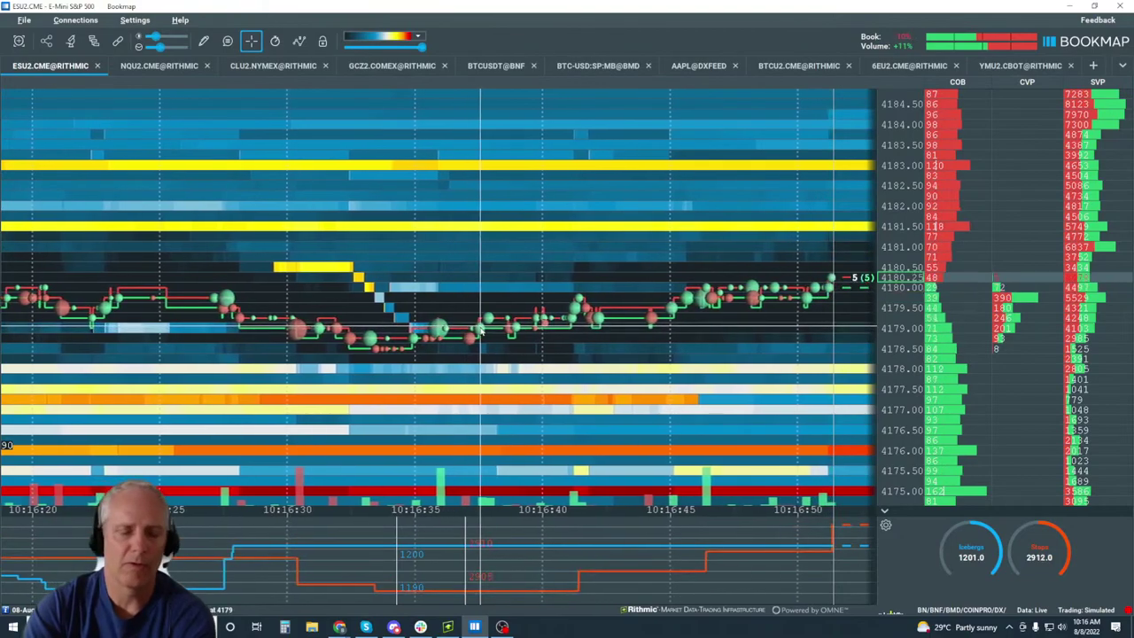
# Compare the sideways range since about 10:14:30 with the earlier marked zones and the liquidity band near 4187 at wider time scales.
pyautogui.scroll(-2, 534, 328)
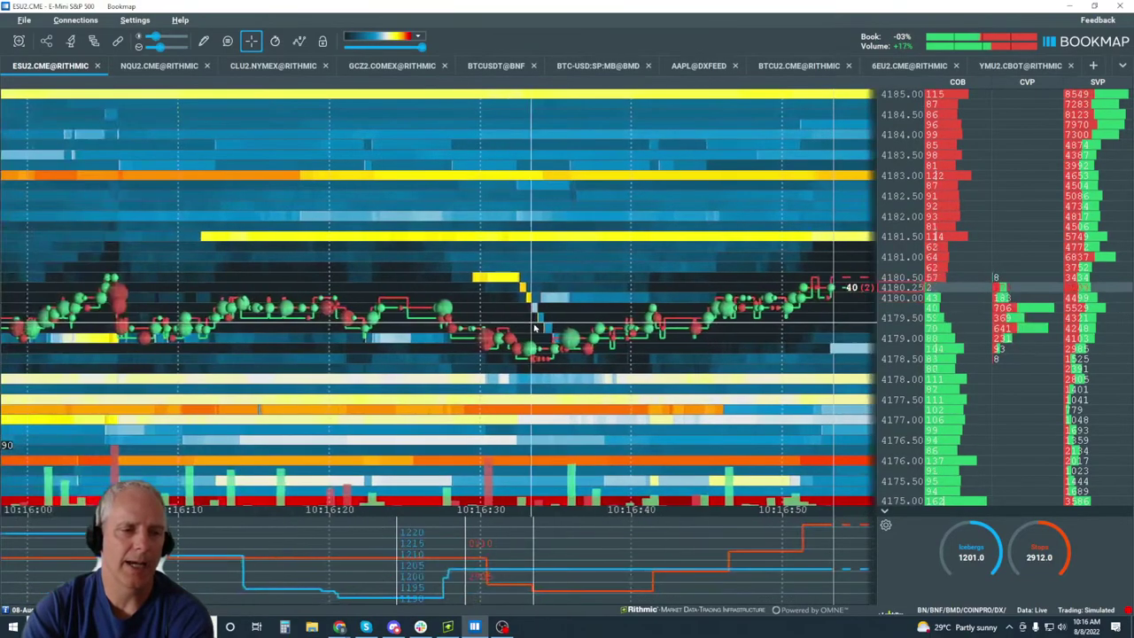
pyautogui.scroll(-3, 567, 342)
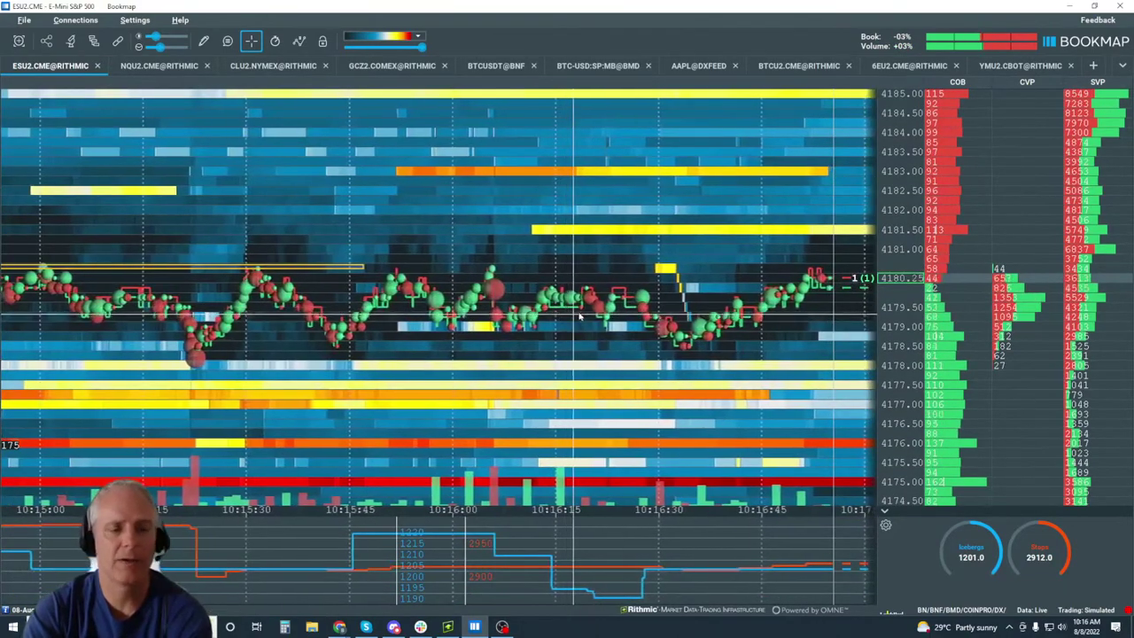
pyautogui.scroll(-2, 580, 314)
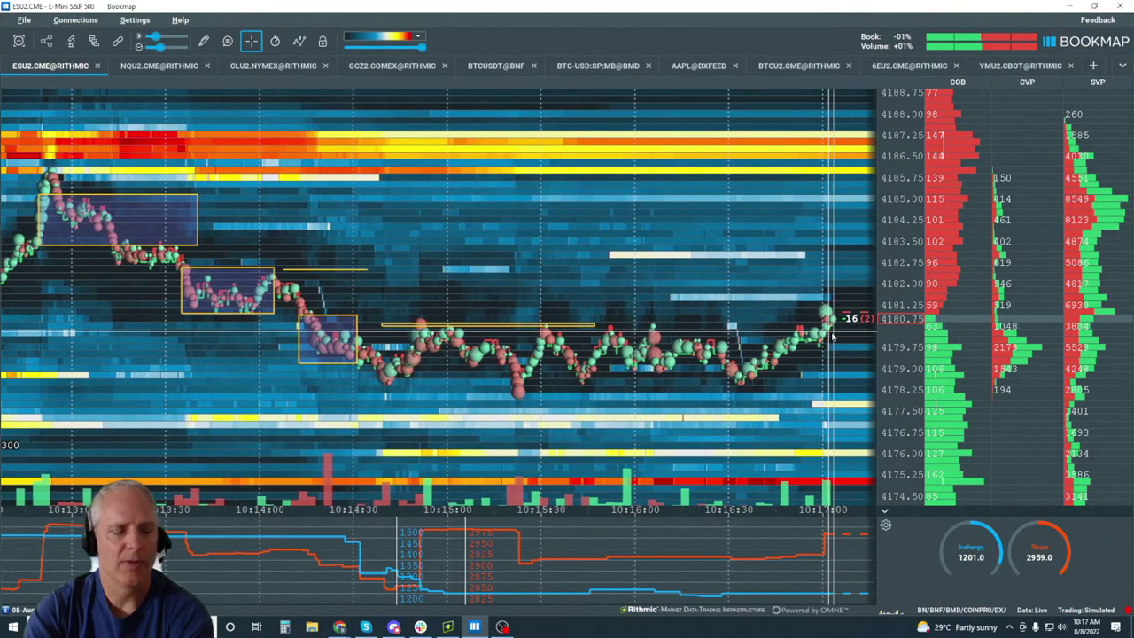
pyautogui.scroll(-4, 830, 328)
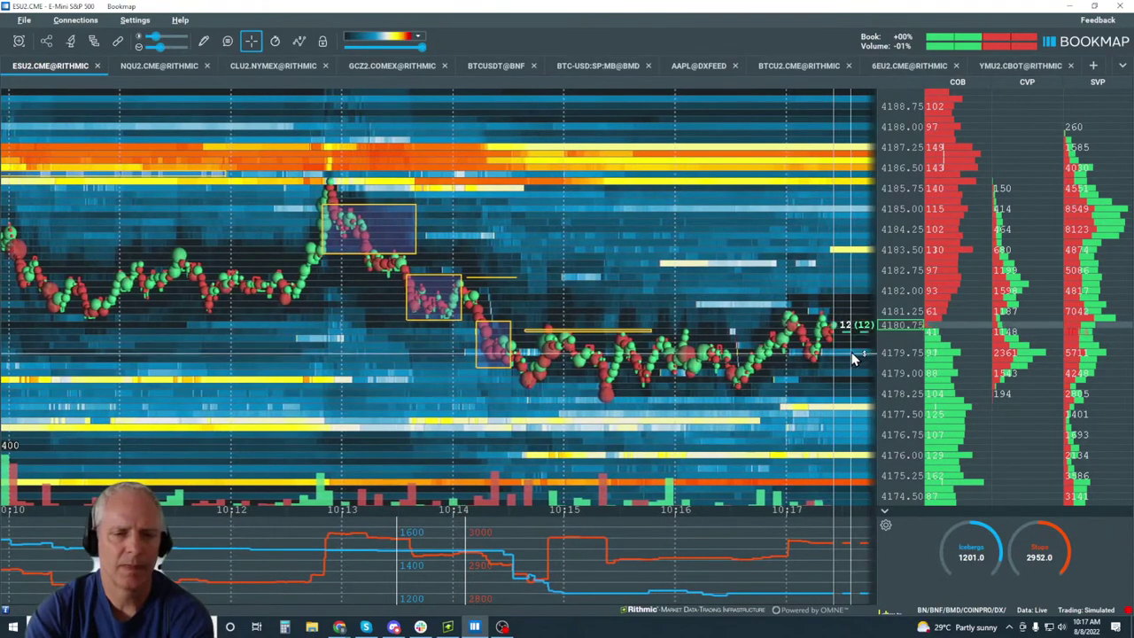
pyautogui.scroll(2, 856, 354)
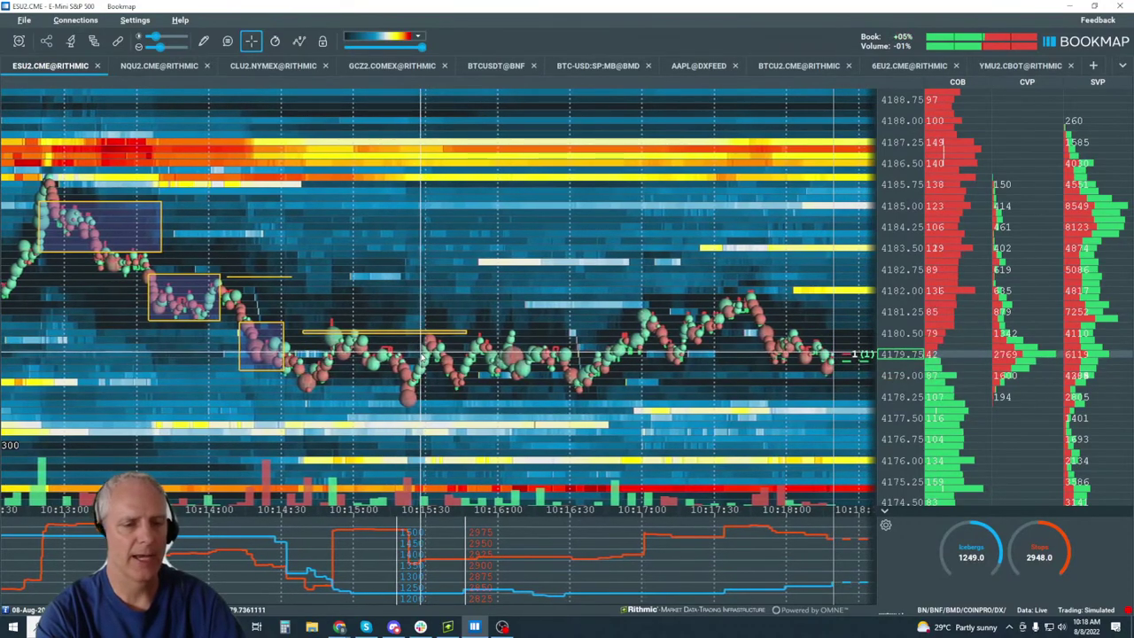
pyautogui.scroll(-5, 387, 563)
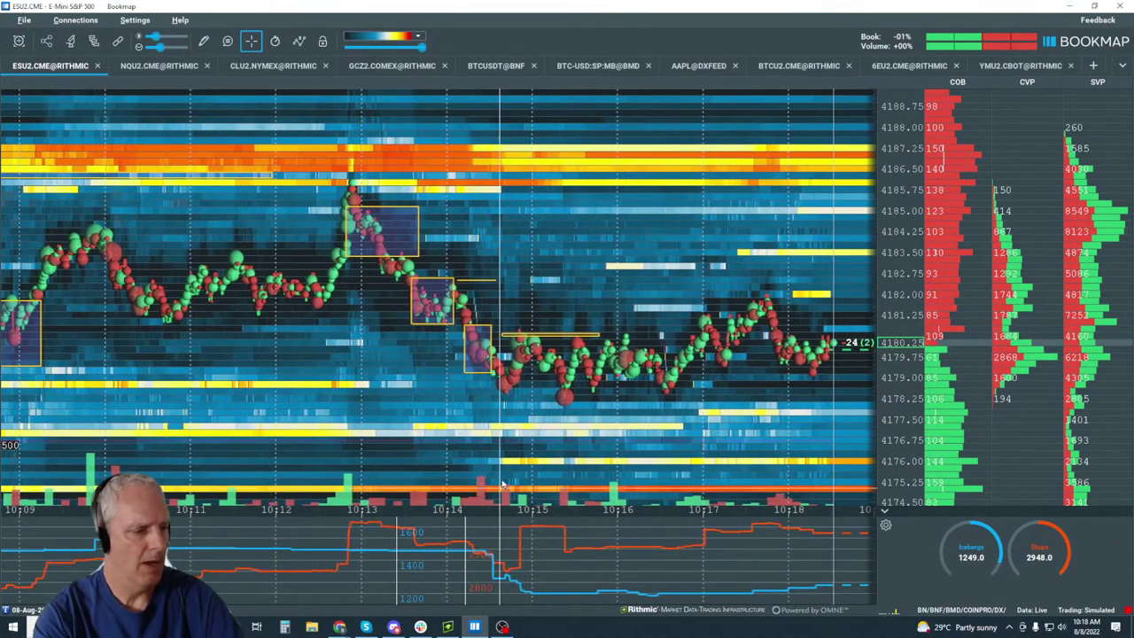
pyautogui.scroll(-3, 503, 485)
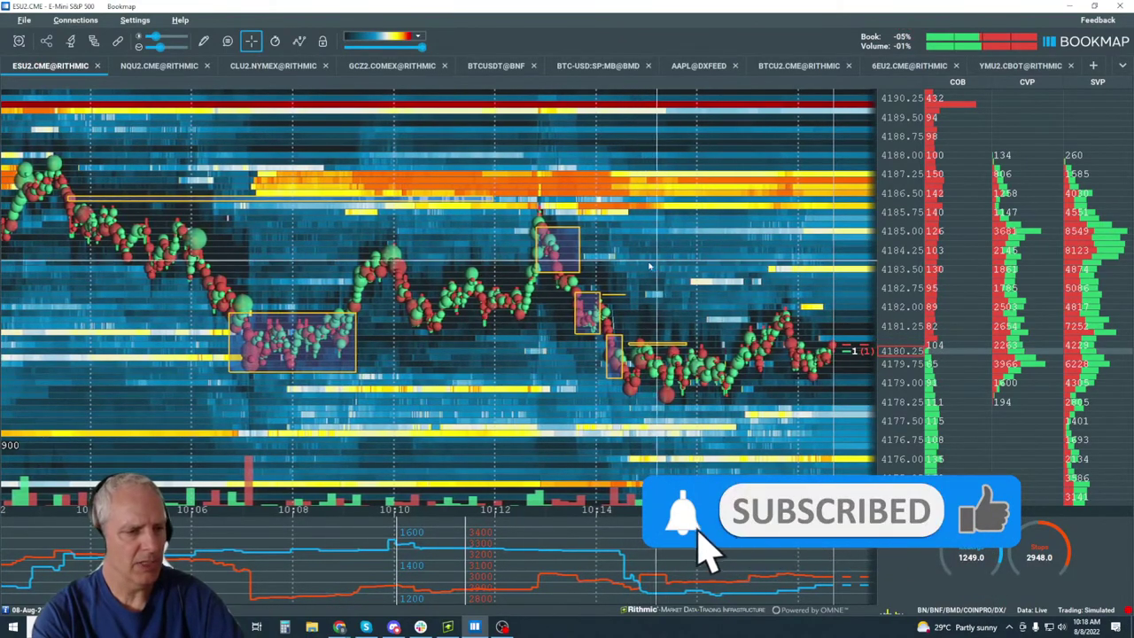
pyautogui.scroll(3, 723, 299)
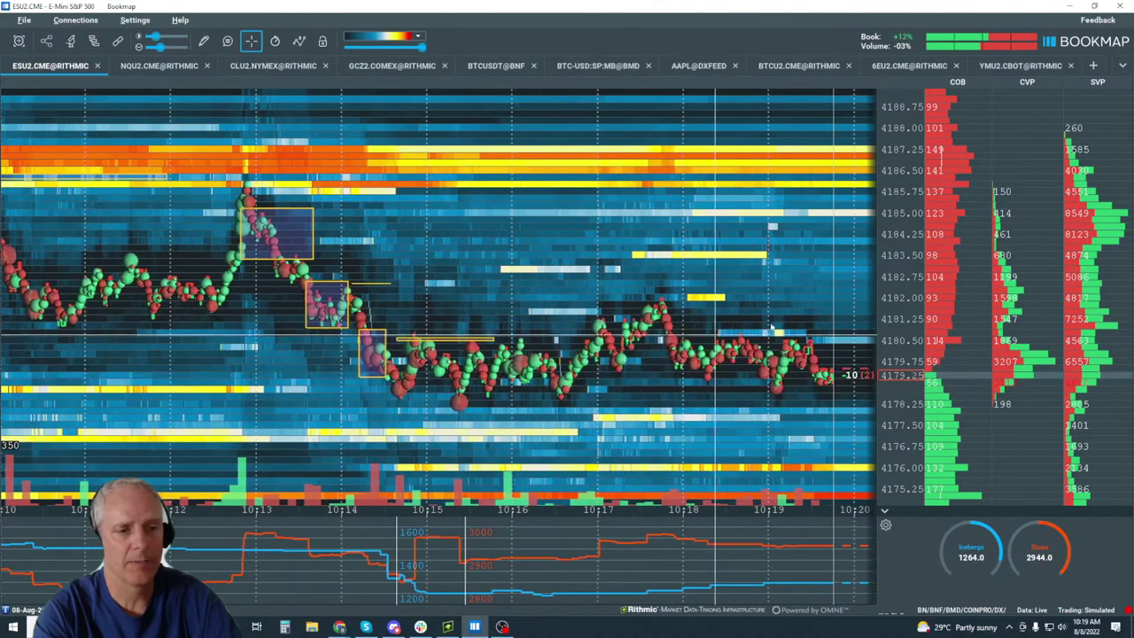
# Examine the resting sell orders around 4179.75 to 4180 near 10:19:50 up close, and place them within the wider range.
pyautogui.scroll(3, 728, 337)
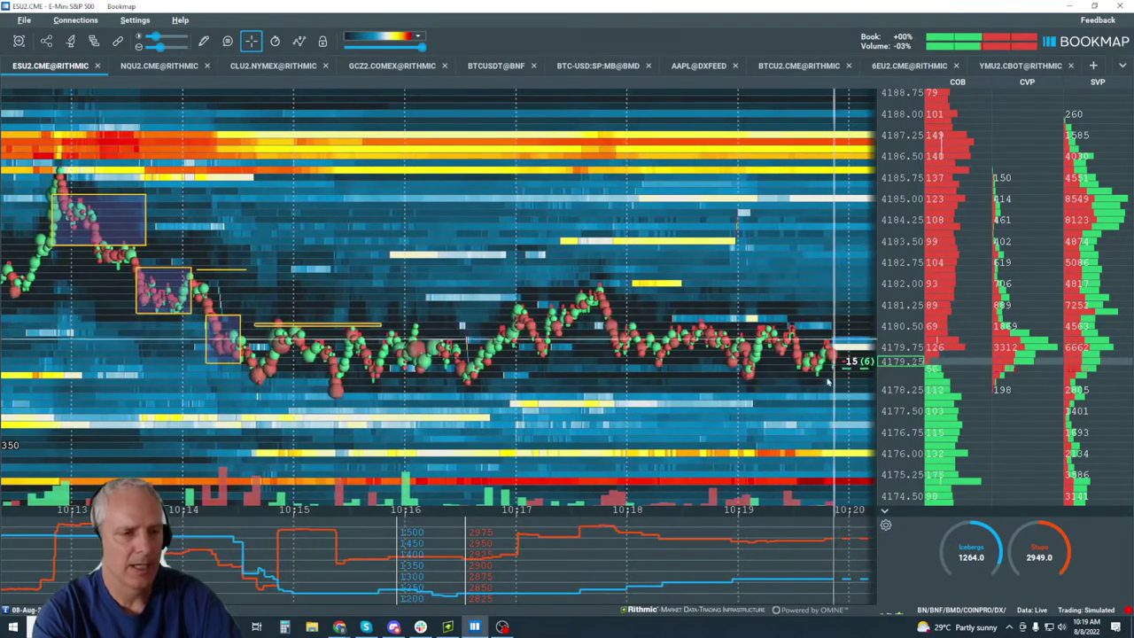
pyautogui.scroll(5, 740, 339)
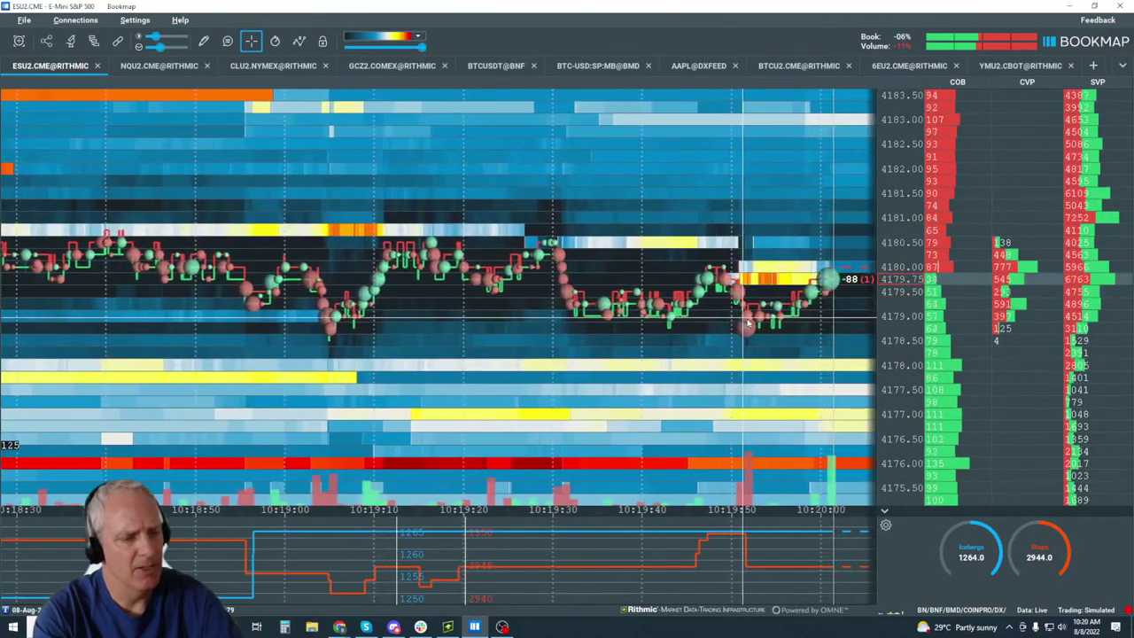
pyautogui.scroll(-2, 773, 266)
pyautogui.scroll(-2, 772, 265)
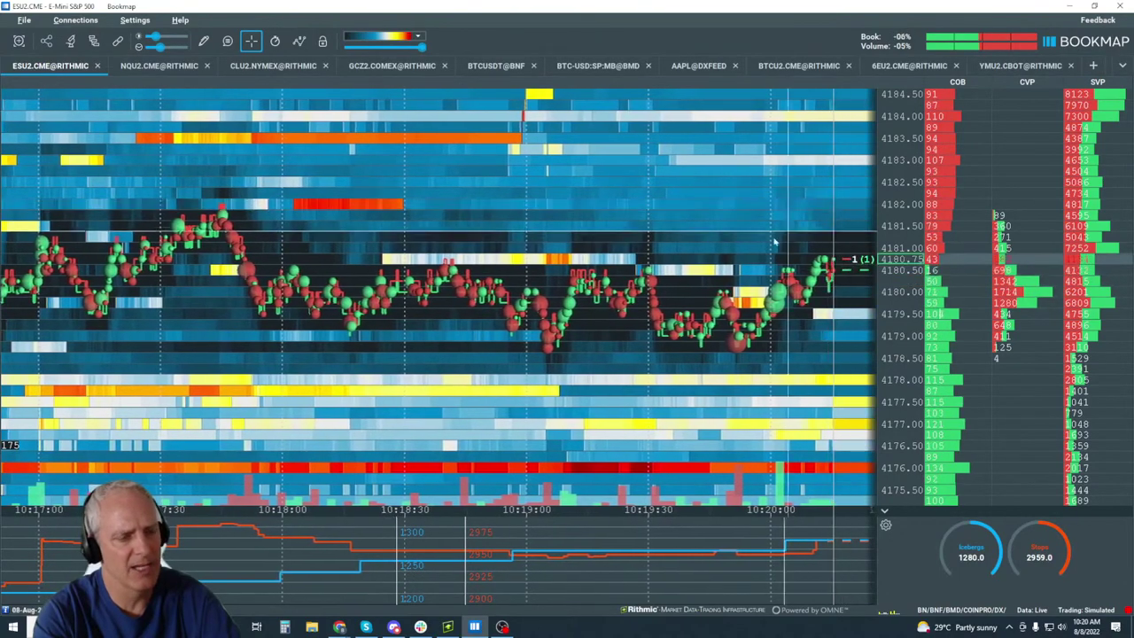
pyautogui.scroll(-4, 769, 247)
pyautogui.scroll(-3, 769, 246)
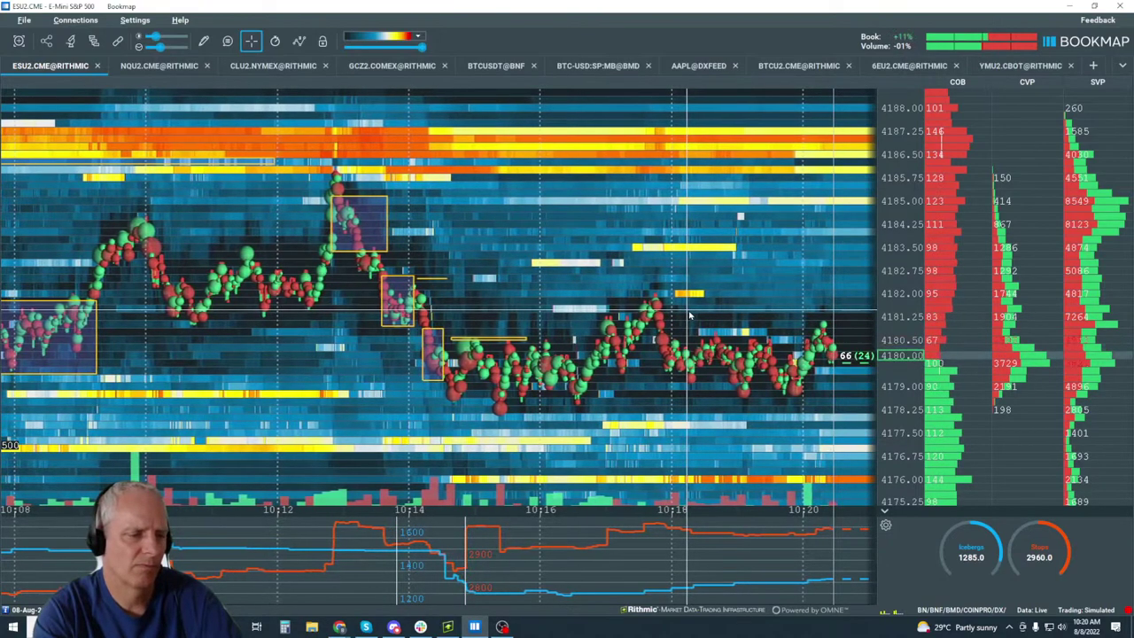
# Examine the resting orders between 4179.50 and 4180 from 10:20 onward and the price swings around them at close and wide scales.
pyautogui.scroll(4, 850, 381)
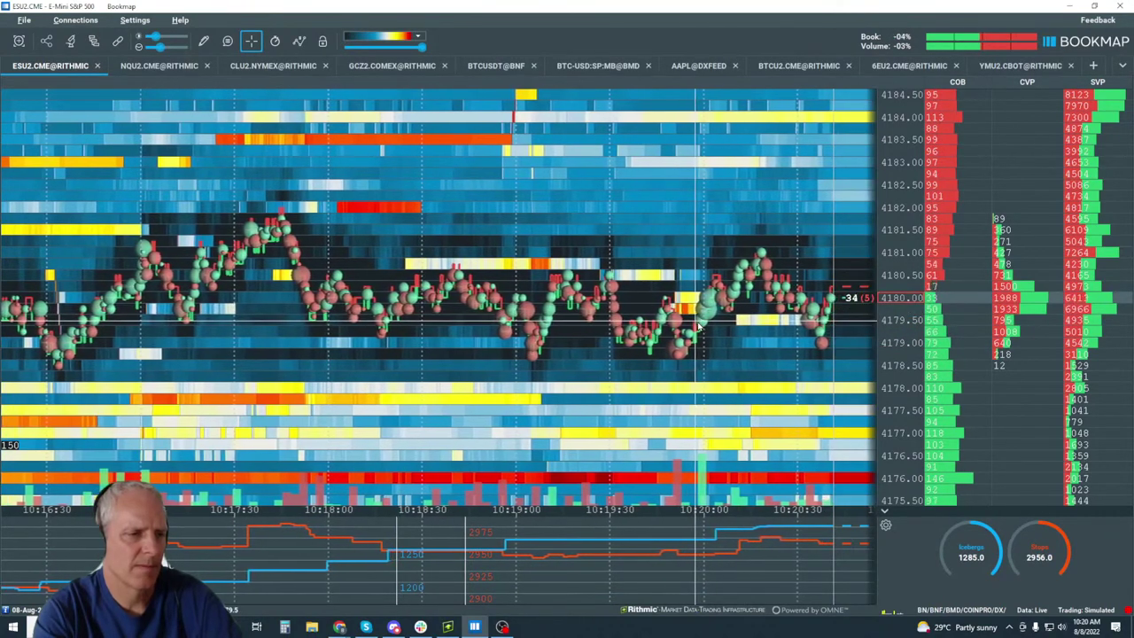
pyautogui.scroll(3, 699, 328)
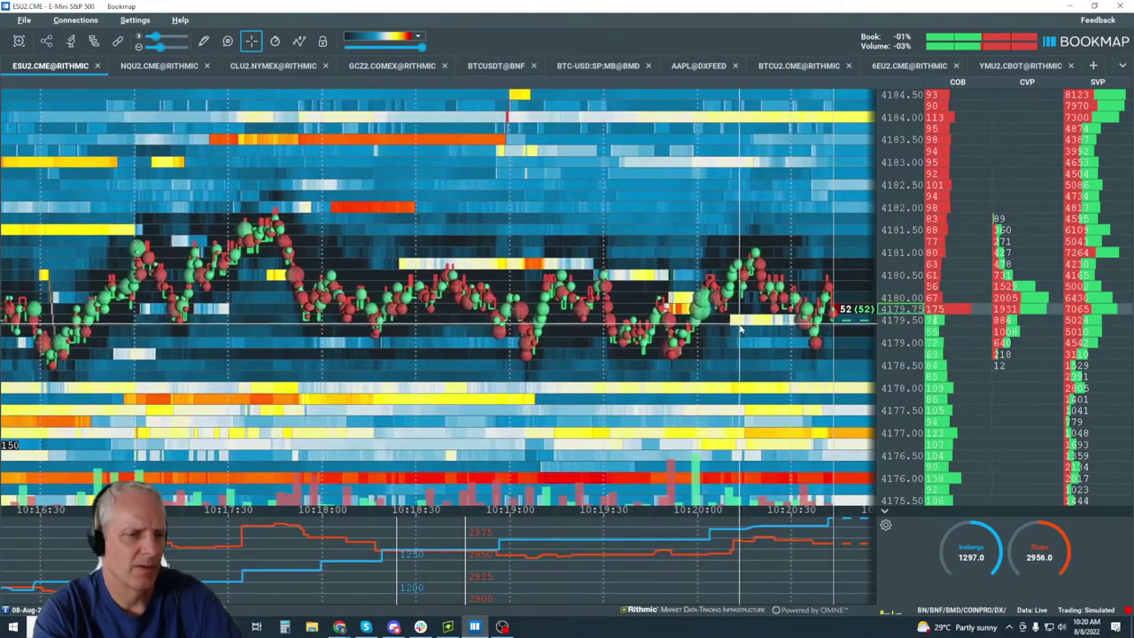
pyautogui.scroll(3, 817, 372)
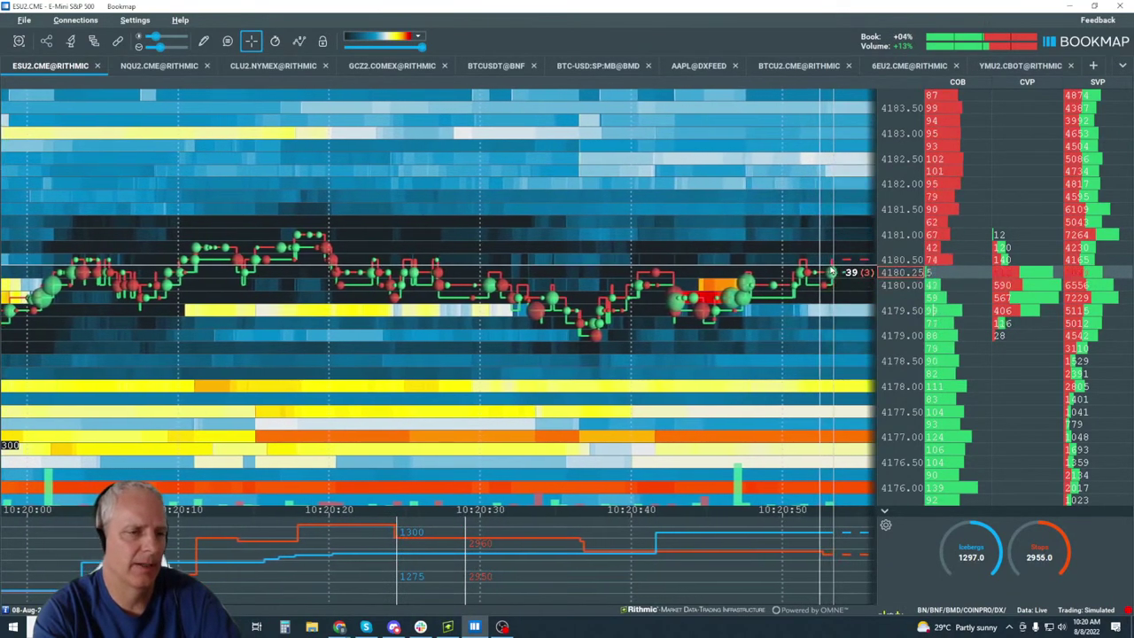
pyautogui.scroll(-1, 687, 400)
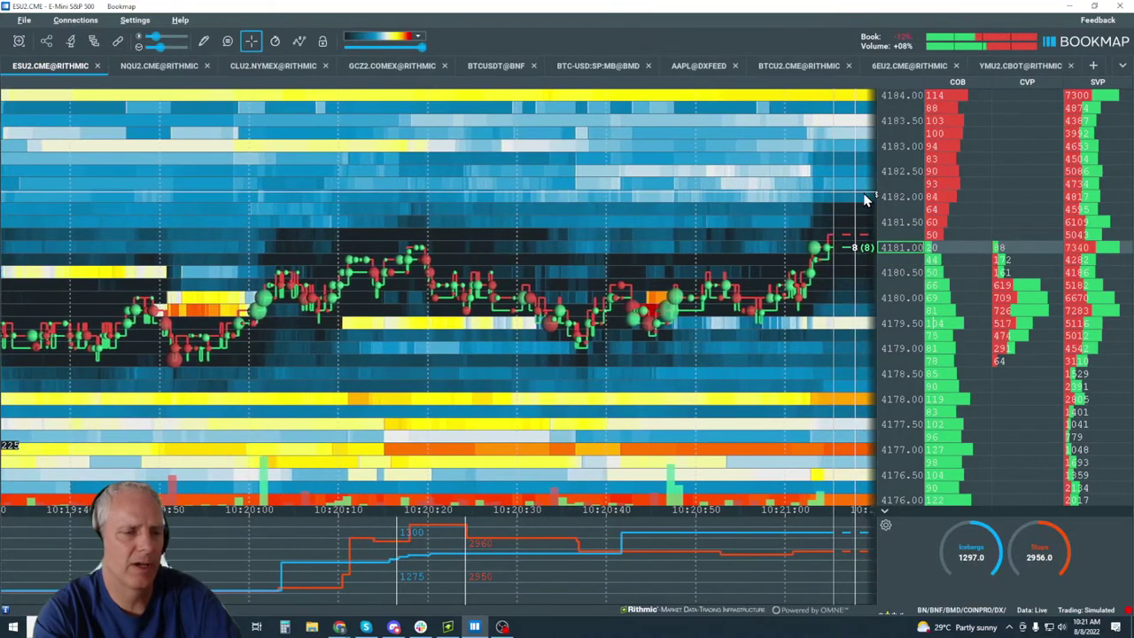
pyautogui.scroll(-5, 743, 274)
pyautogui.scroll(5, 743, 275)
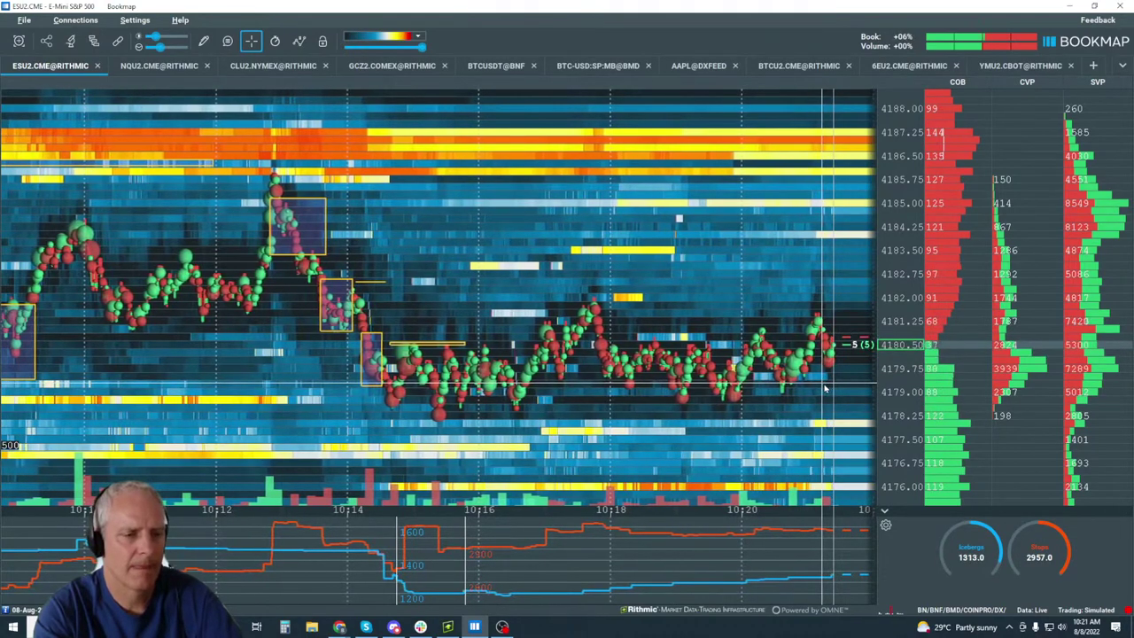
pyautogui.scroll(6, 824, 388)
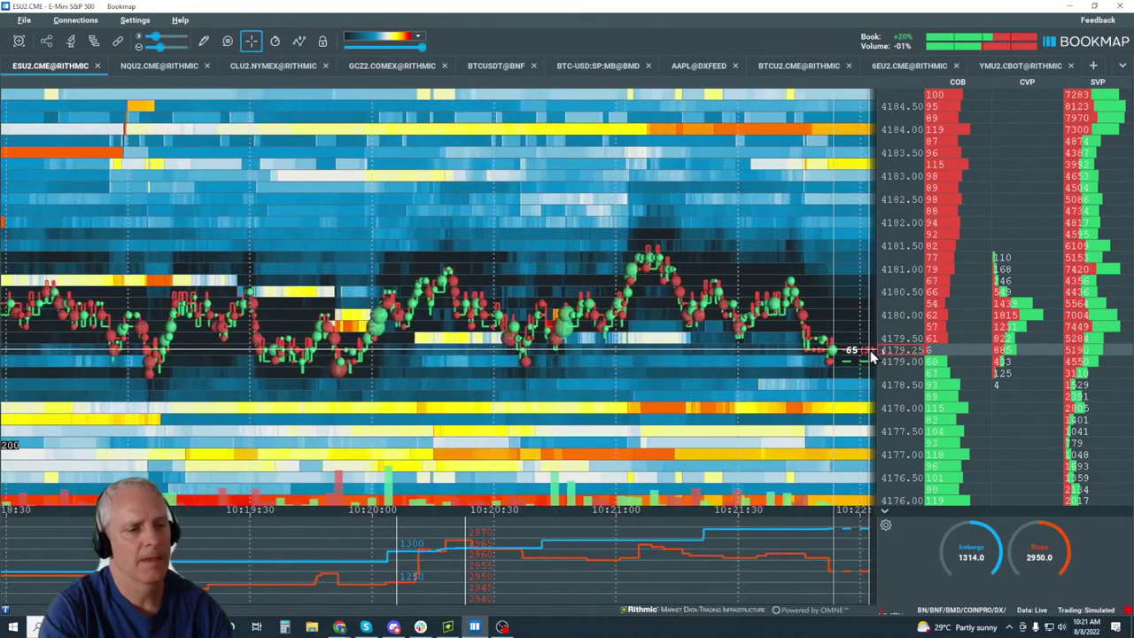
pyautogui.scroll(-3, 871, 354)
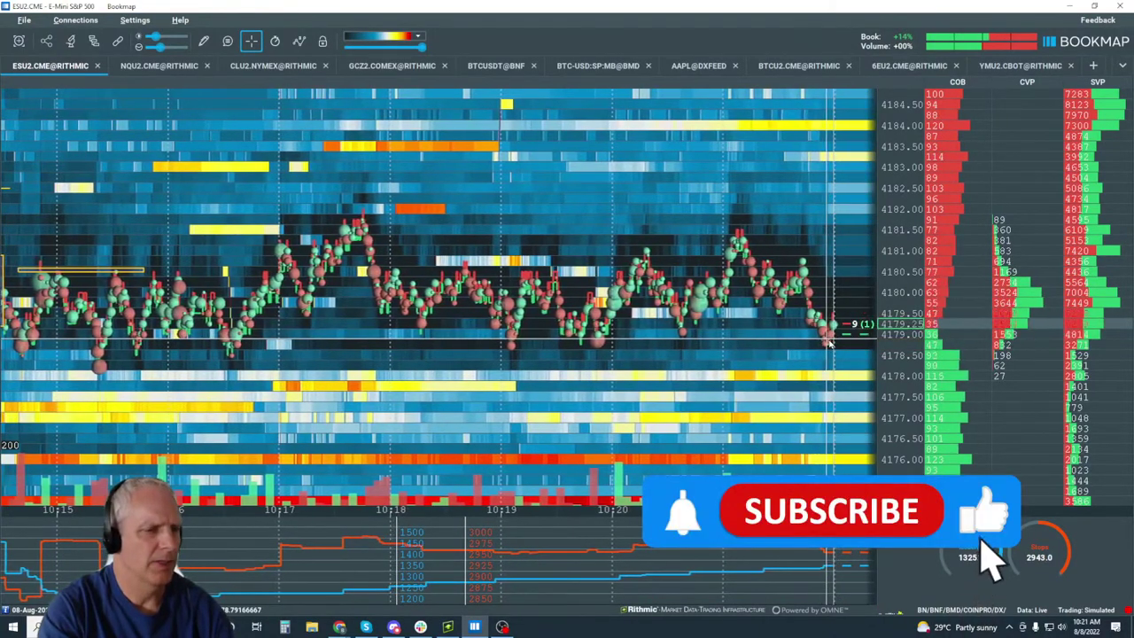
pyautogui.scroll(3, 575, 284)
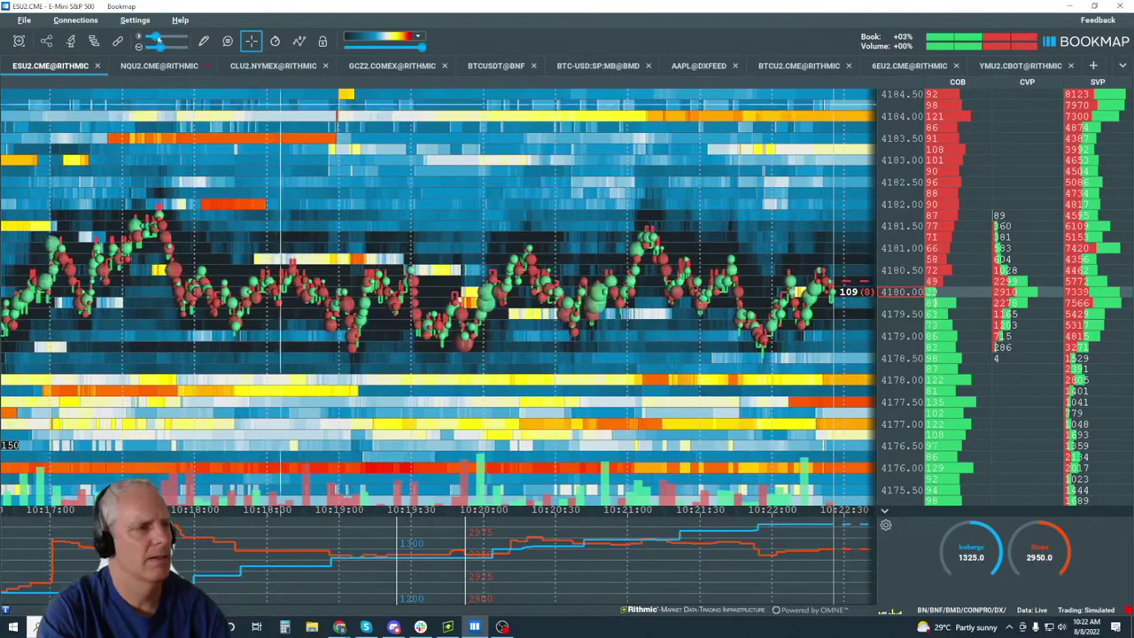
# Draw two converging rays, one along the swing highs from about 4182 at 10:17:45, one along the lows from about 4178.25 at 10:15:20.
pyautogui.click(203, 41)
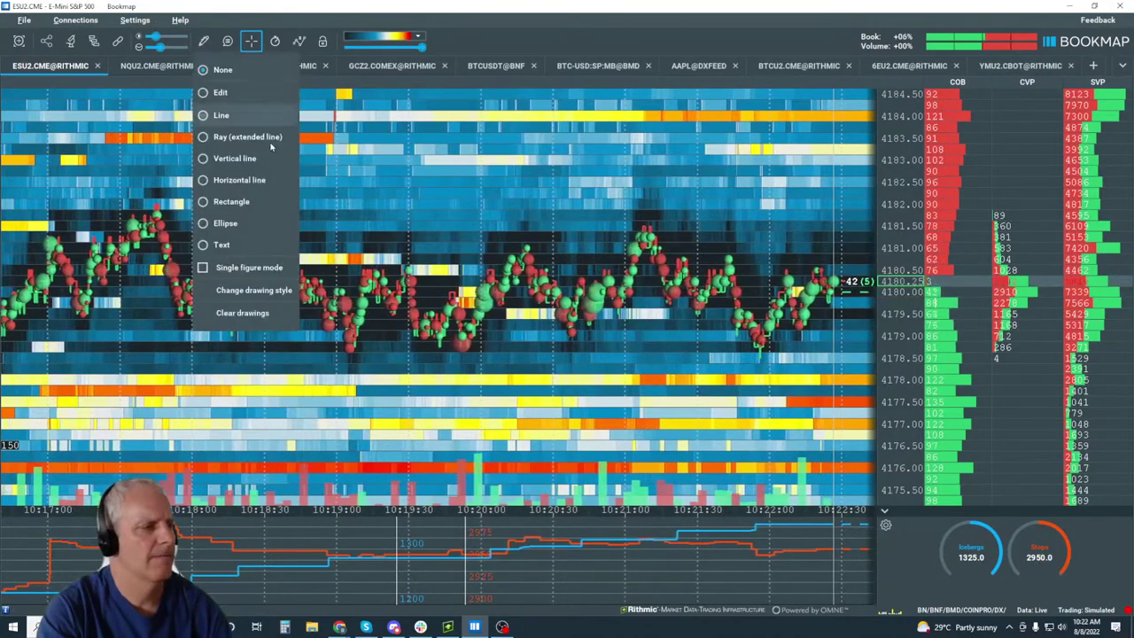
pyautogui.click(257, 202)
pyautogui.moveTo(147, 210); pyautogui.dragTo(525, 229)
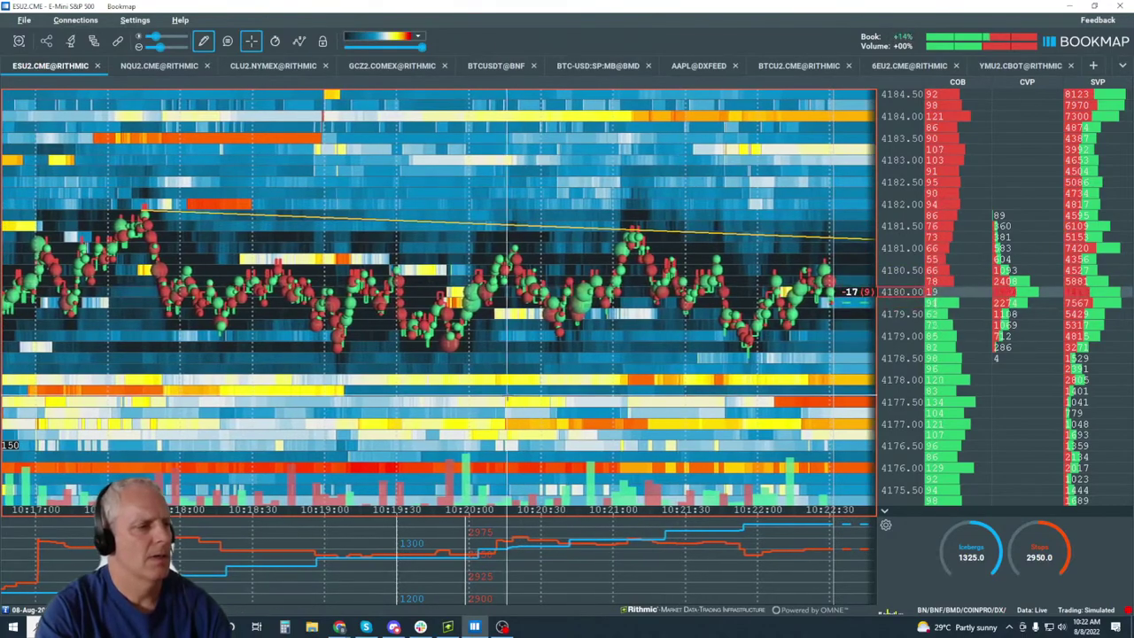
pyautogui.scroll(-5, 377, 376)
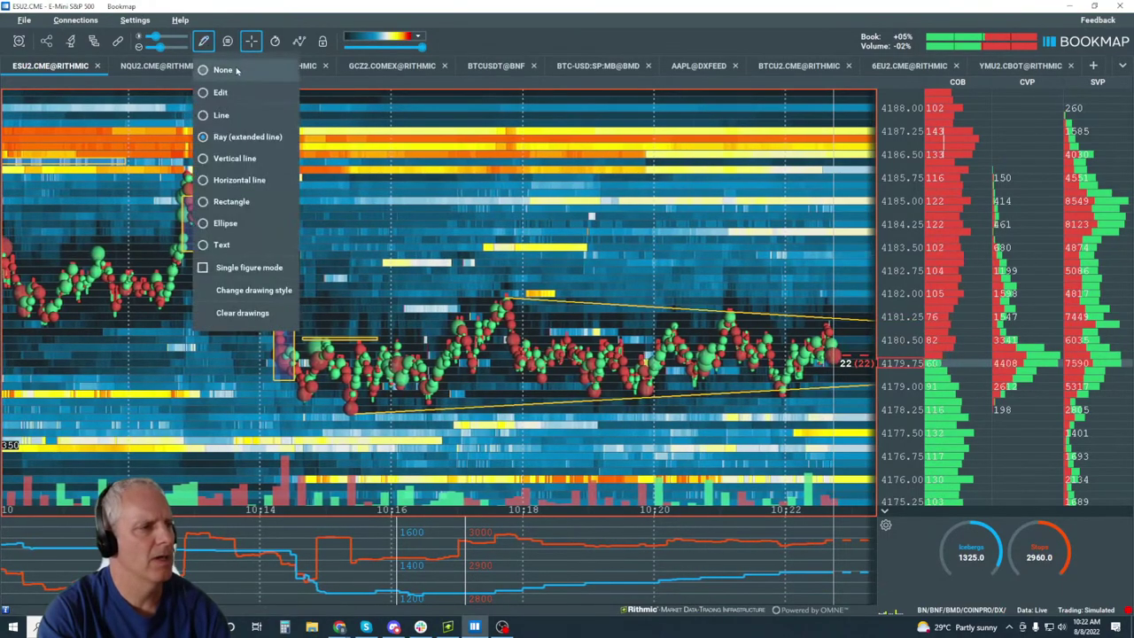
# Examine price action inside the two converging rays against the resting orders and earlier rectangles at close and wide scales.
pyautogui.scroll(5, 790, 301)
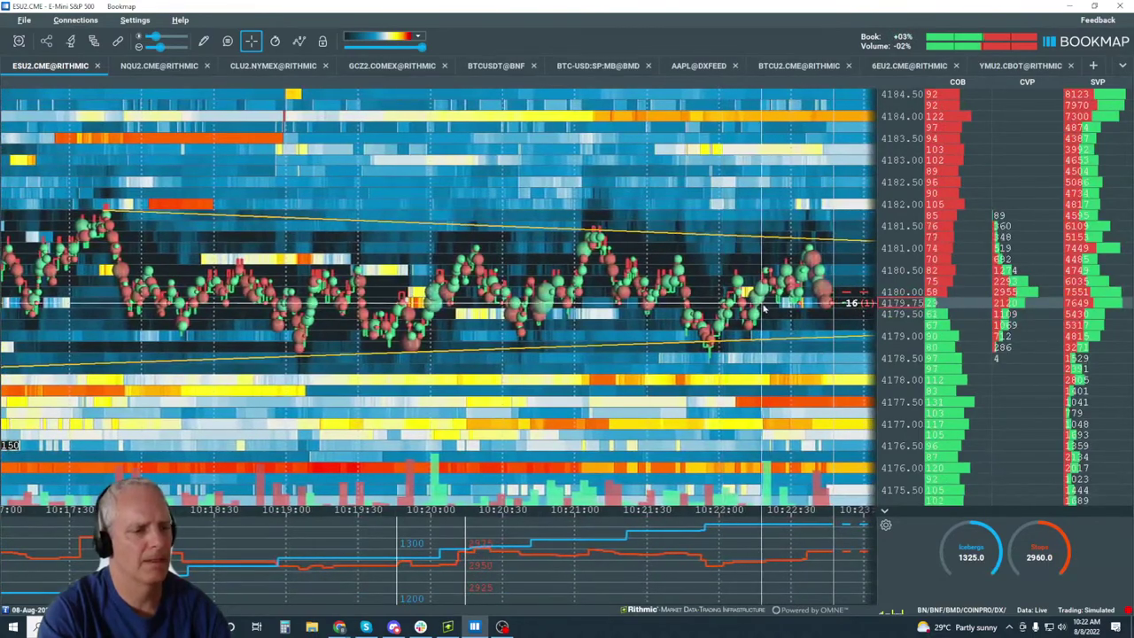
pyautogui.scroll(-2, 634, 293)
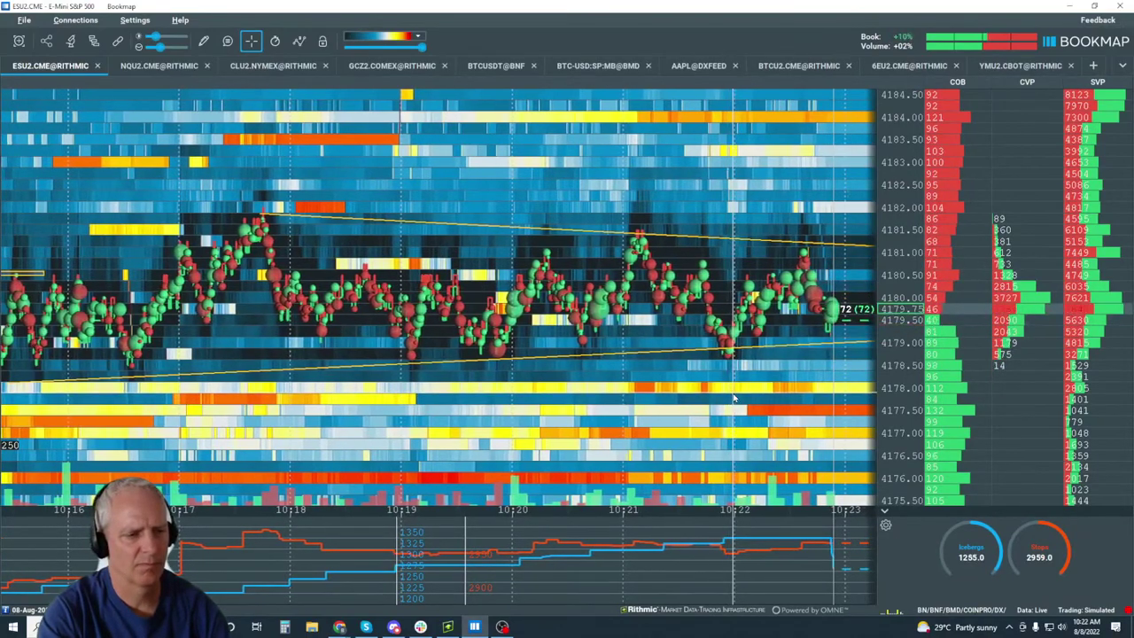
pyautogui.scroll(-2, 674, 355)
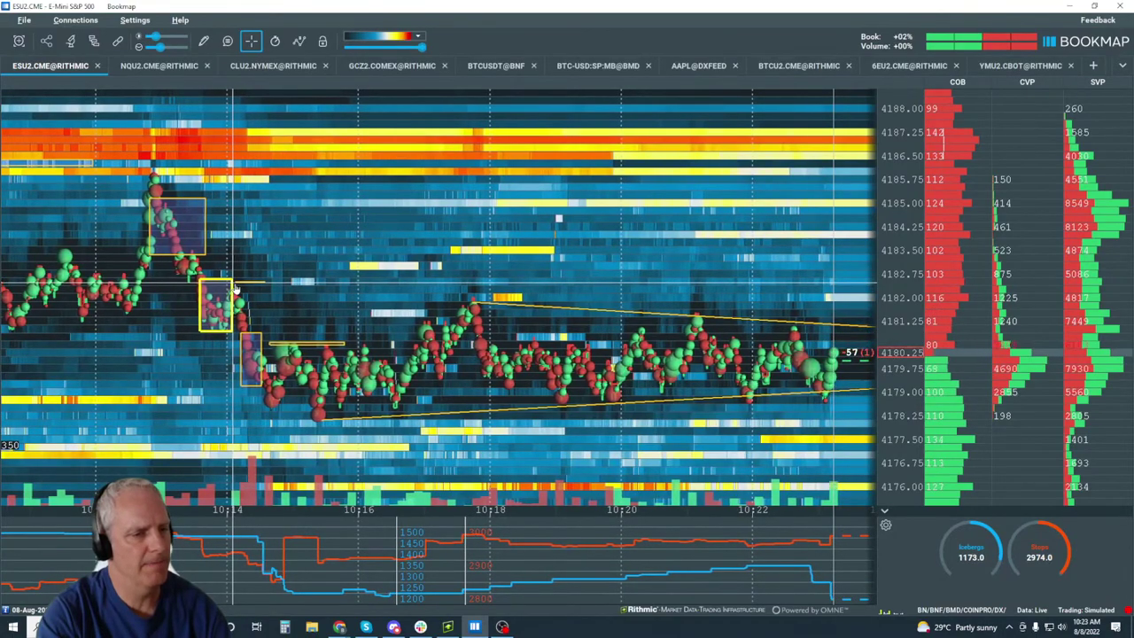
pyautogui.scroll(5, 475, 317)
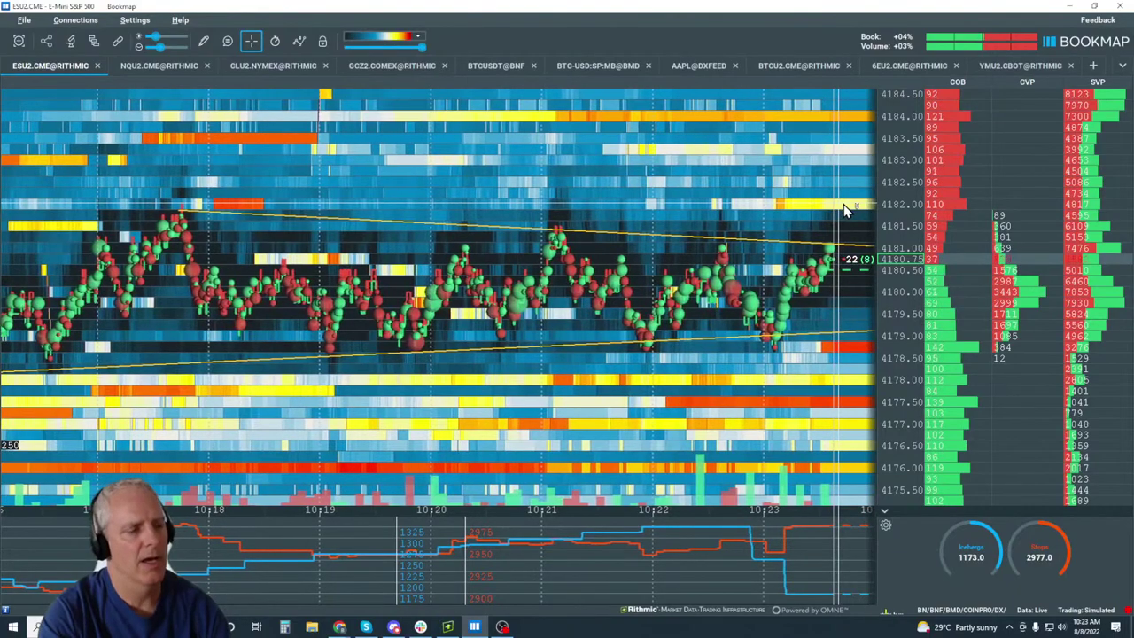
pyautogui.scroll(-3, 844, 210)
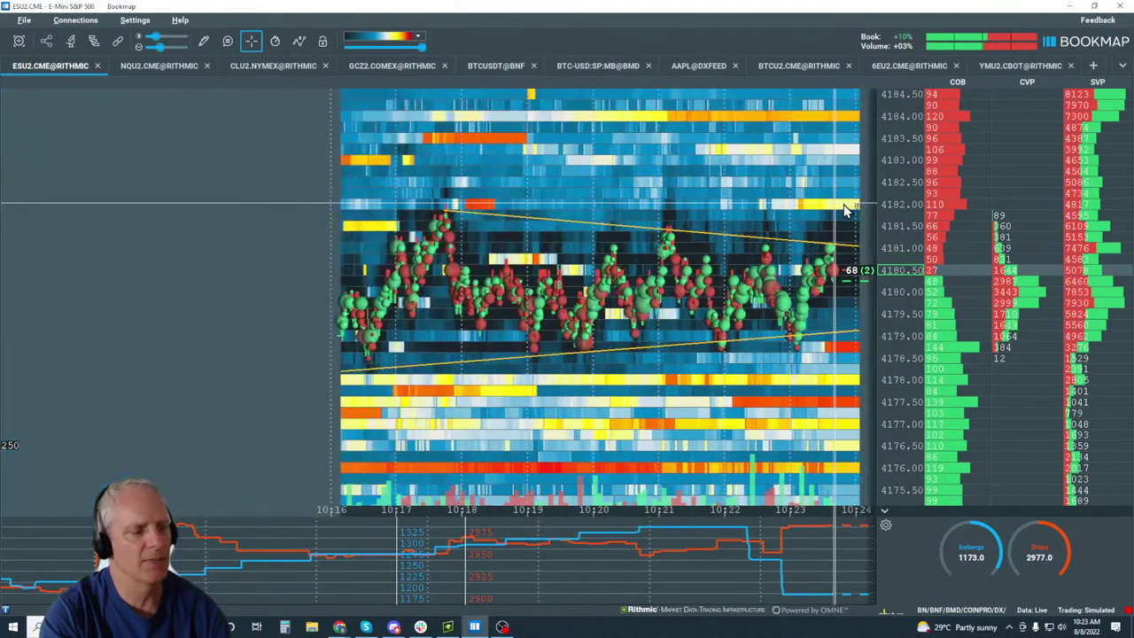
pyautogui.scroll(-3, 844, 210)
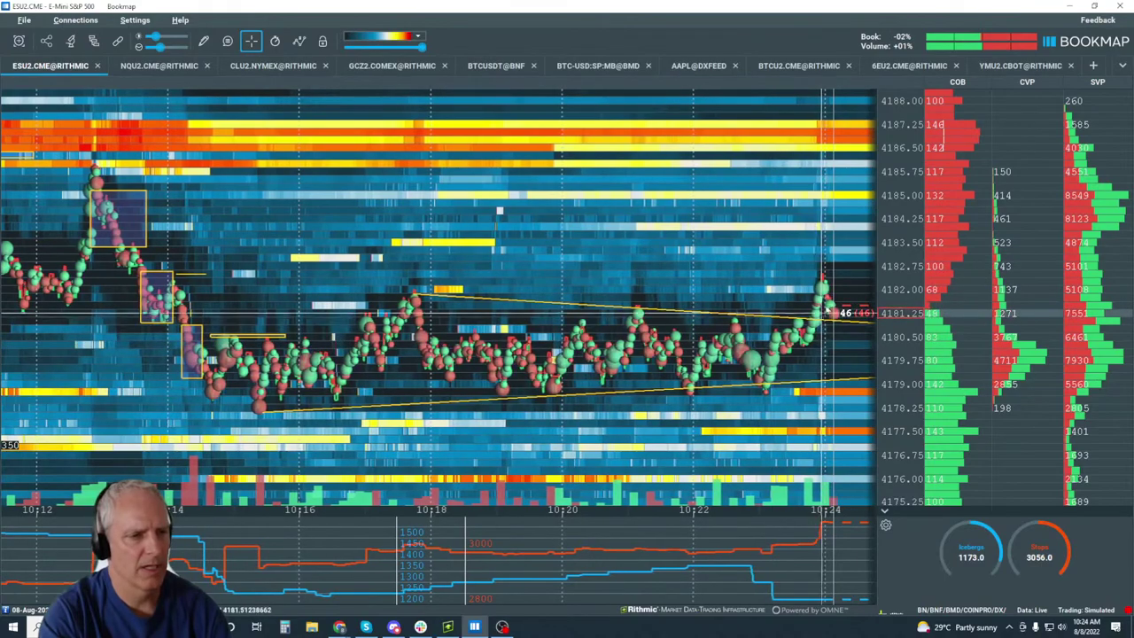
# Examine the move above the upper ray near 10:24 and the sharp drop to the lower ray at about 10:25:30.
pyautogui.scroll(5, 812, 297)
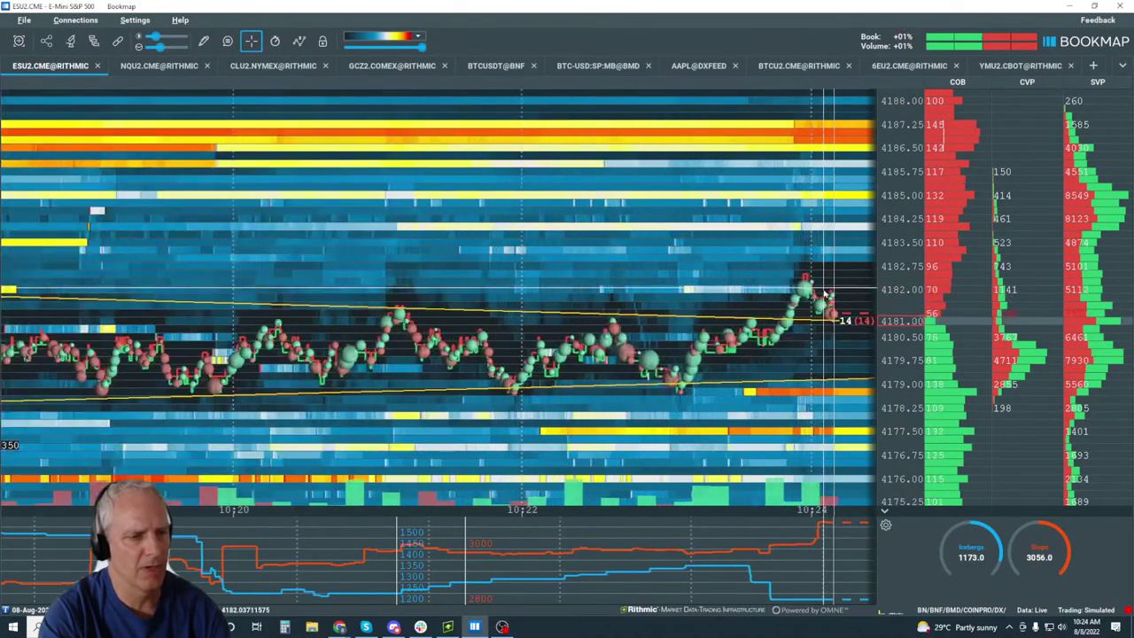
pyautogui.scroll(3, 812, 255)
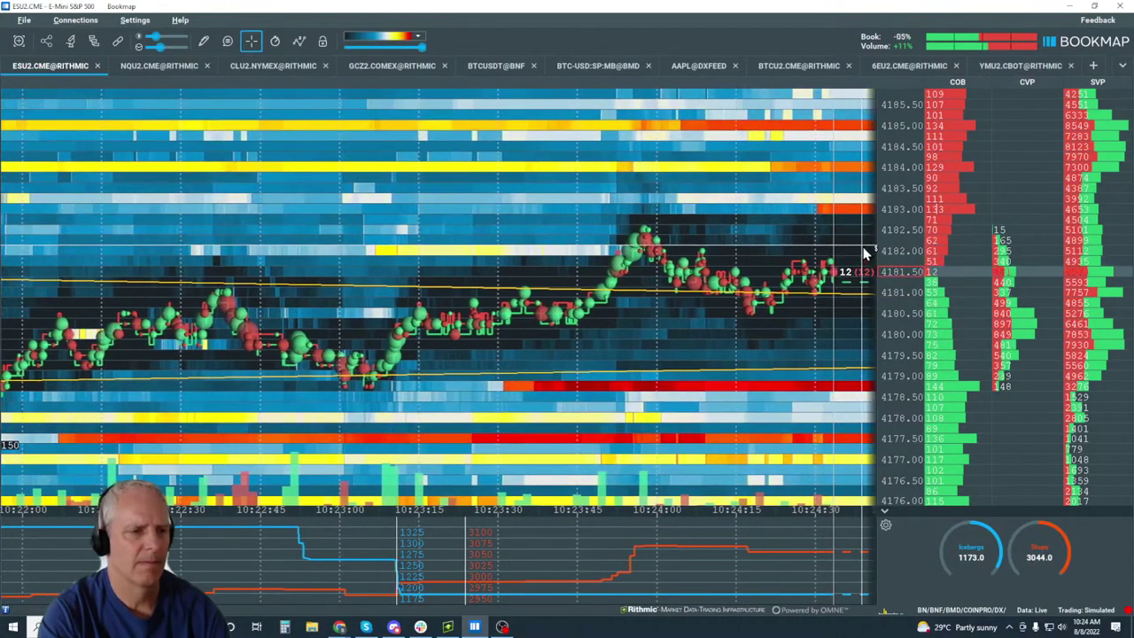
pyautogui.scroll(-2, 824, 266)
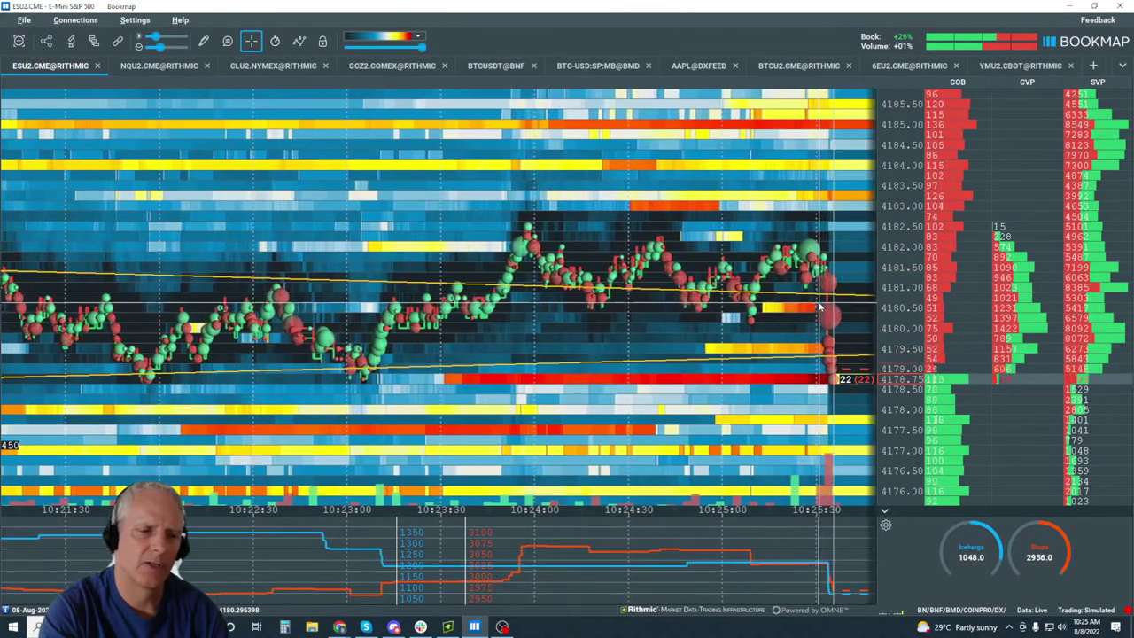
pyautogui.scroll(3, 820, 307)
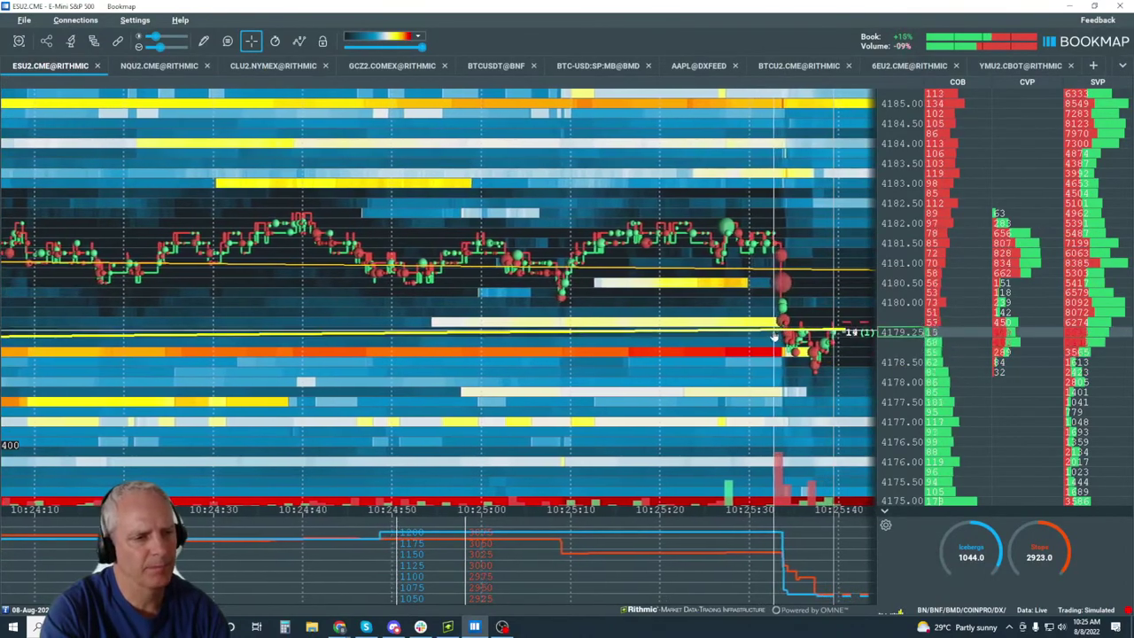
pyautogui.scroll(-4, 772, 337)
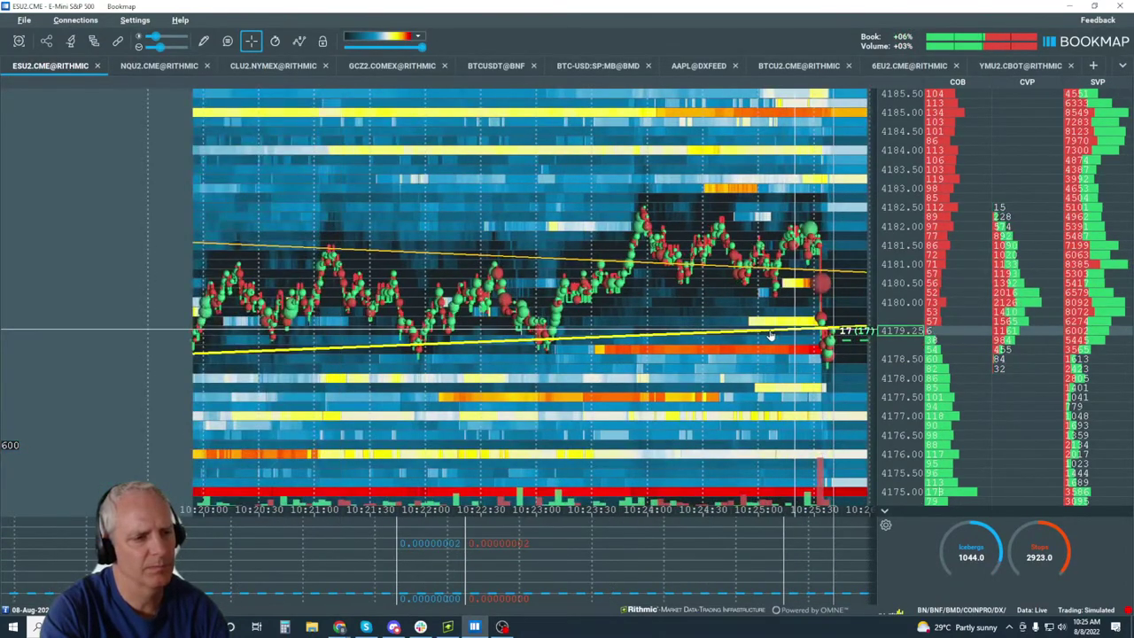
pyautogui.scroll(-3, 771, 337)
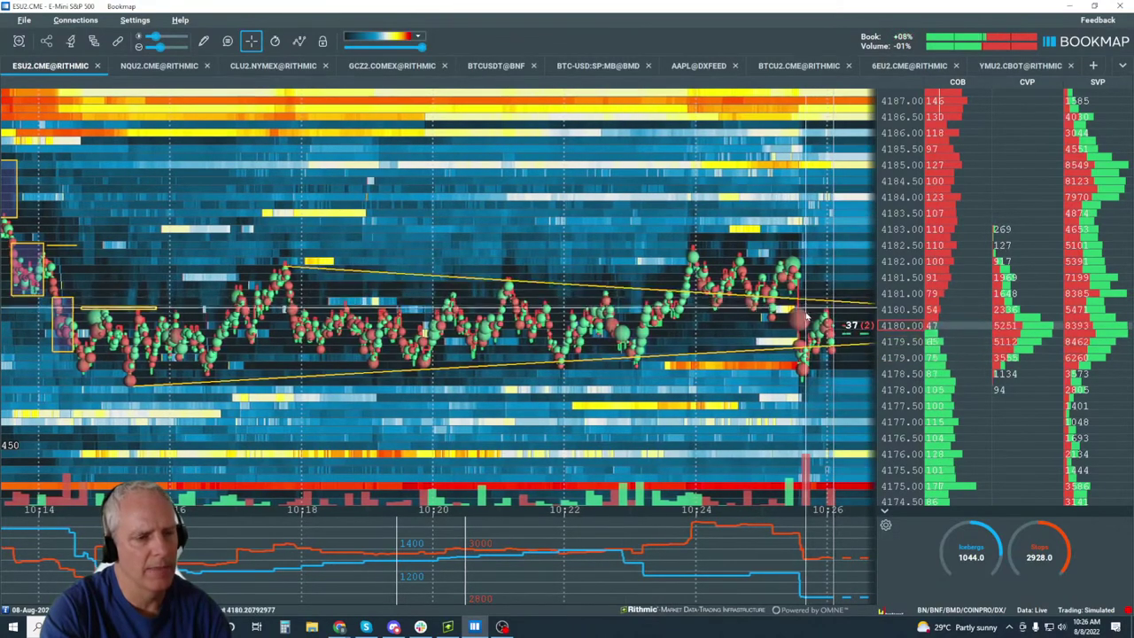
# Examine the recovery from the 10:25:30 drop up to the upper ray at close and wide scales.
pyautogui.scroll(3, 808, 335)
pyautogui.scroll(2, 808, 335)
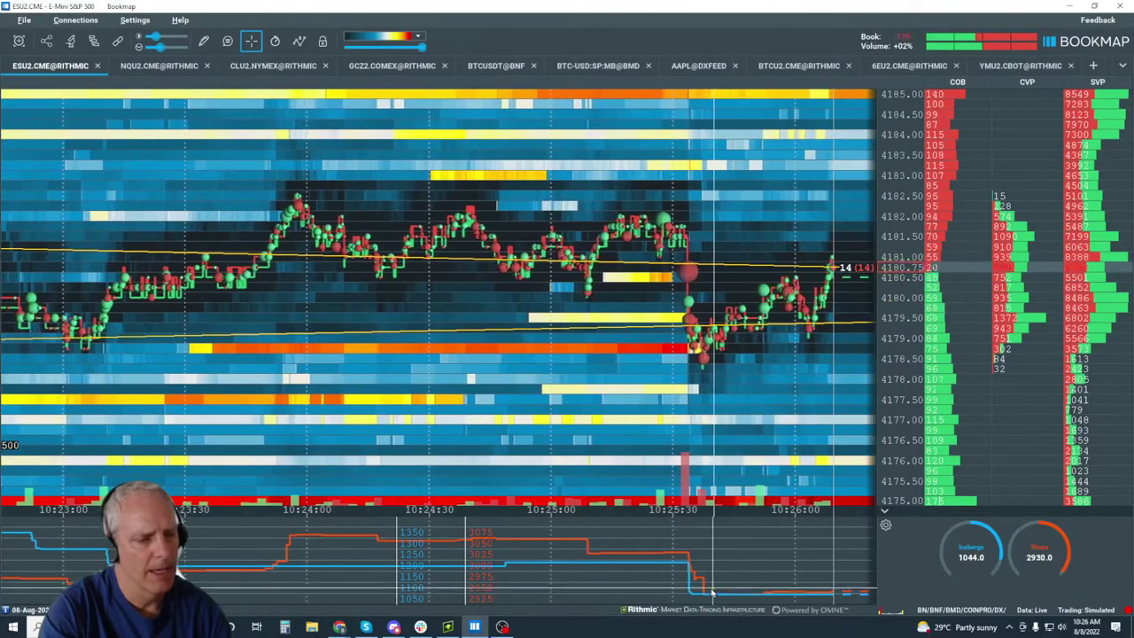
pyautogui.scroll(-2, 671, 403)
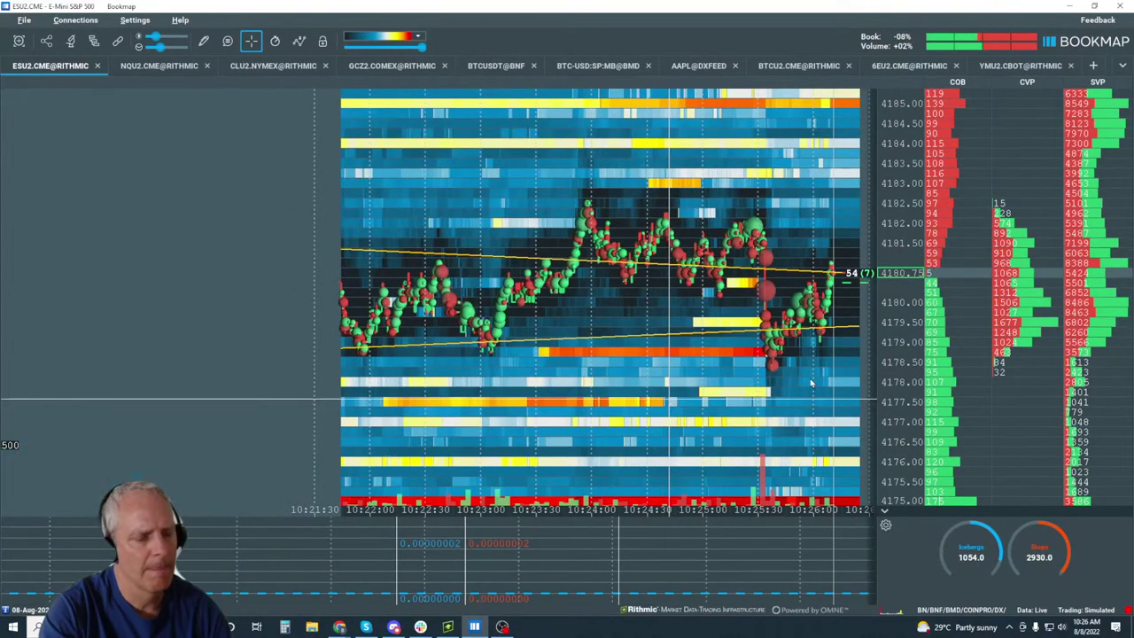
pyautogui.scroll(-2, 810, 383)
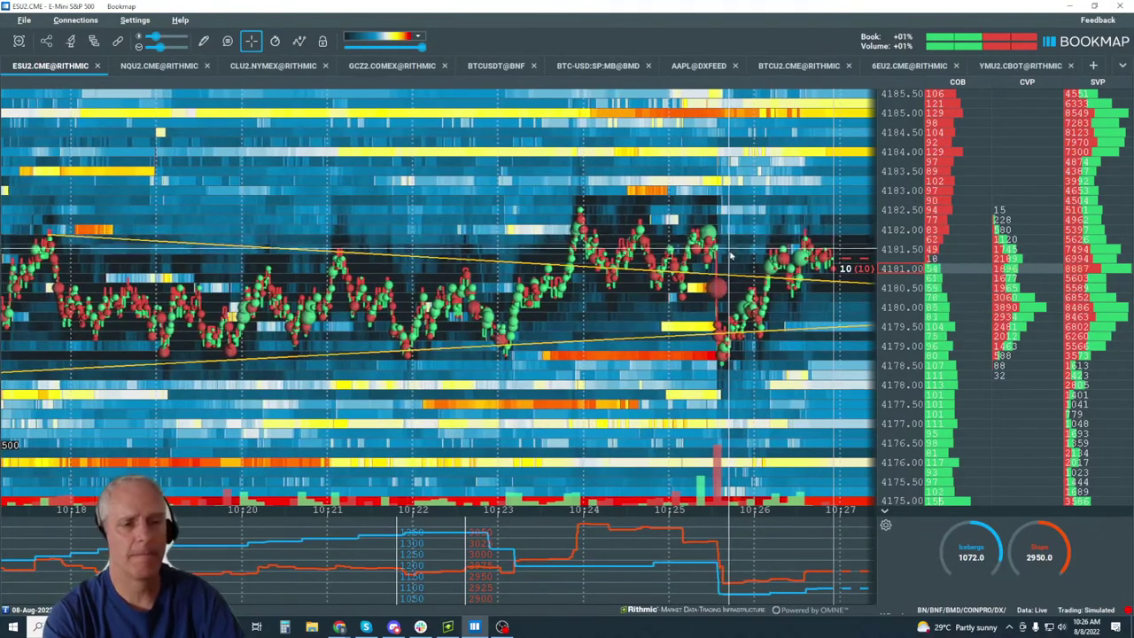
pyautogui.scroll(-3, 709, 293)
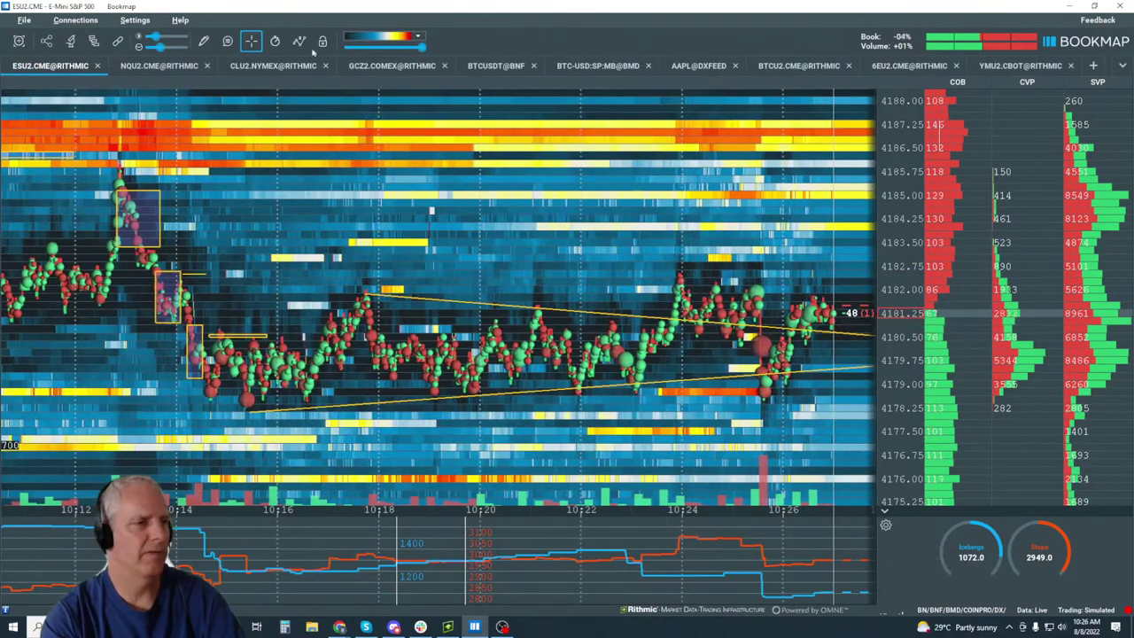
# Draw small ellipses around the swings between 10:24 and 10:26:30, and a large ellipse around the range from about 10:15:20 to 10:28.
pyautogui.click(204, 41)
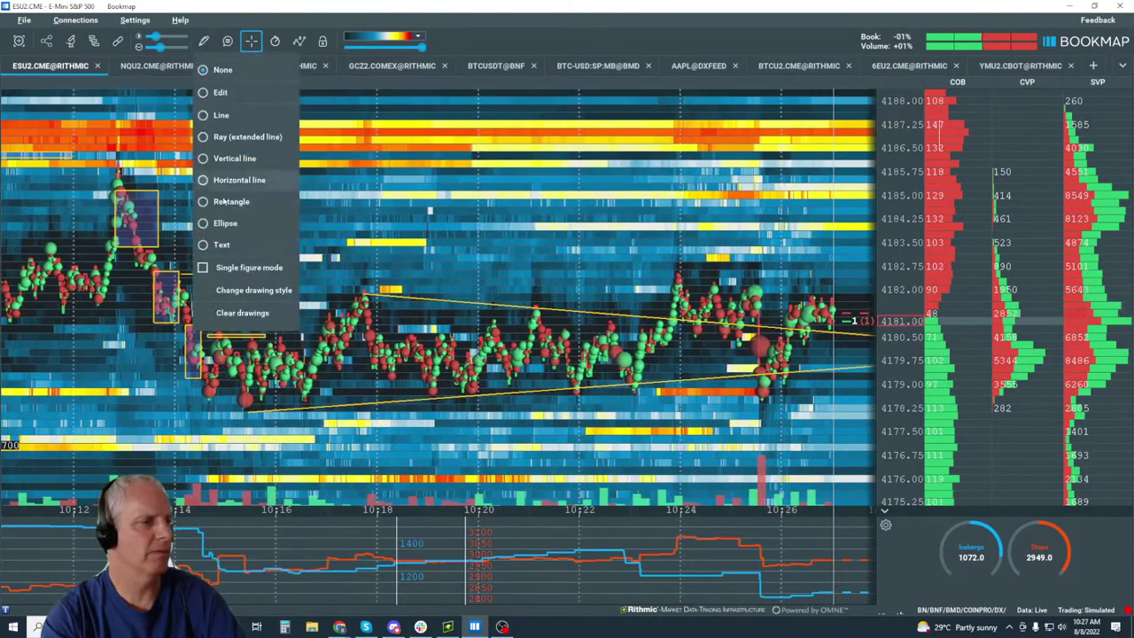
pyautogui.click(225, 224)
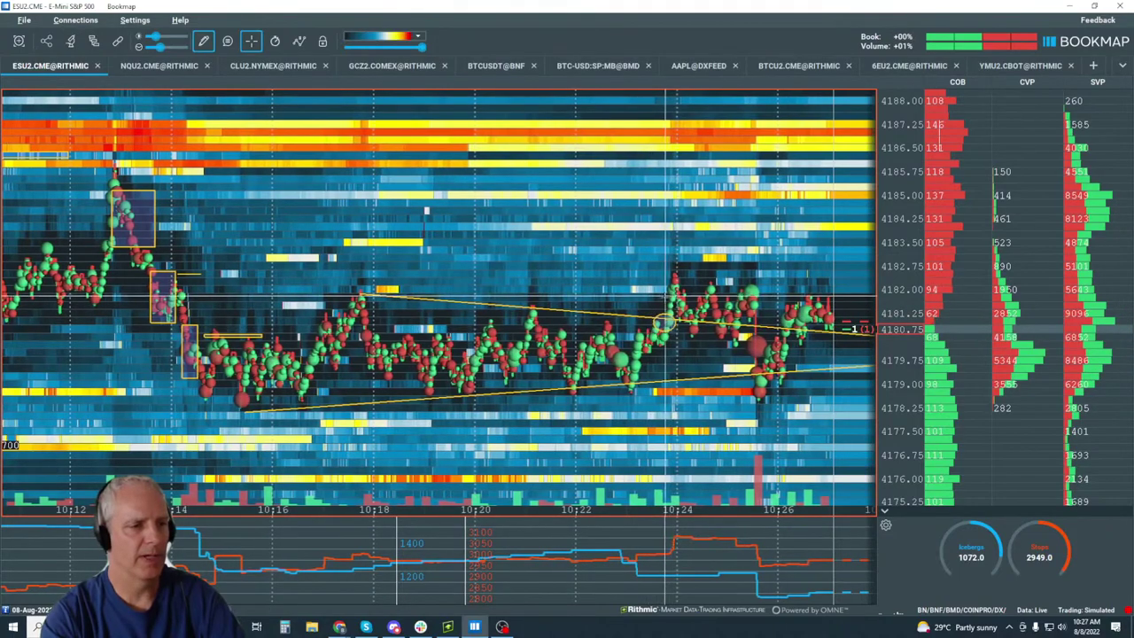
pyautogui.moveTo(666, 325); pyautogui.dragTo(682, 317)
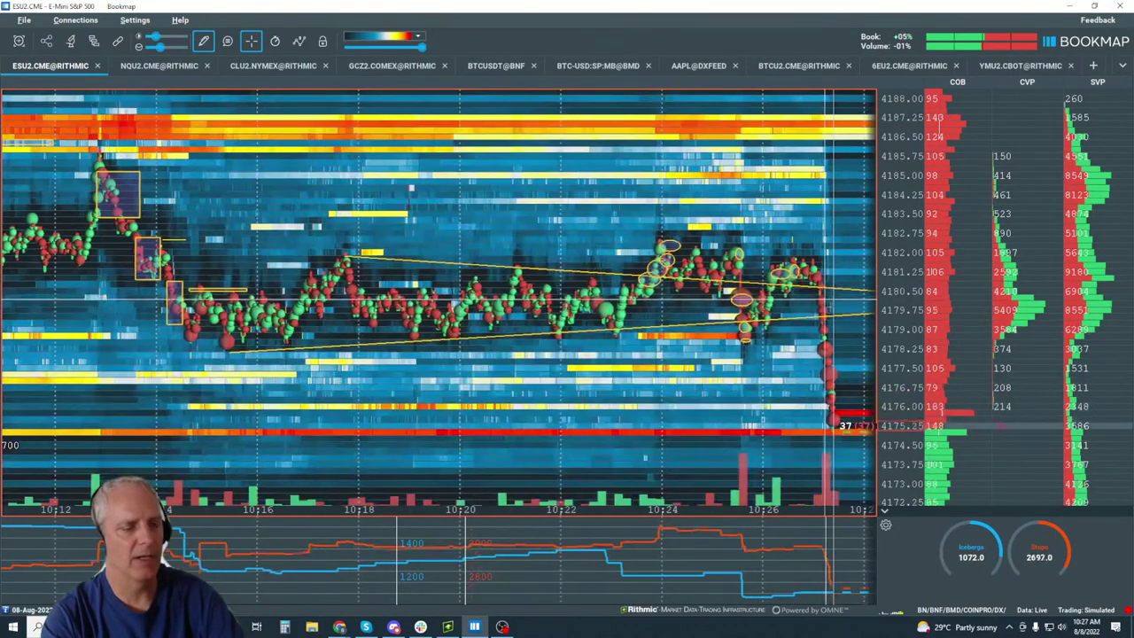
pyautogui.moveTo(217, 229); pyautogui.dragTo(740, 341)
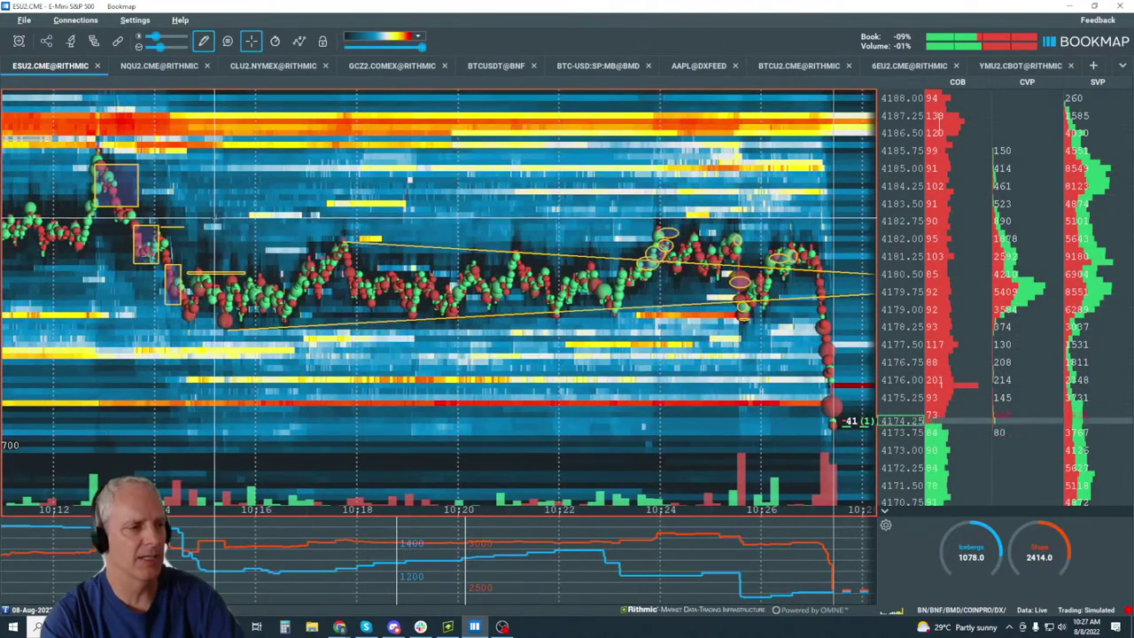
pyautogui.moveTo(738, 267); pyautogui.dragTo(856, 266)
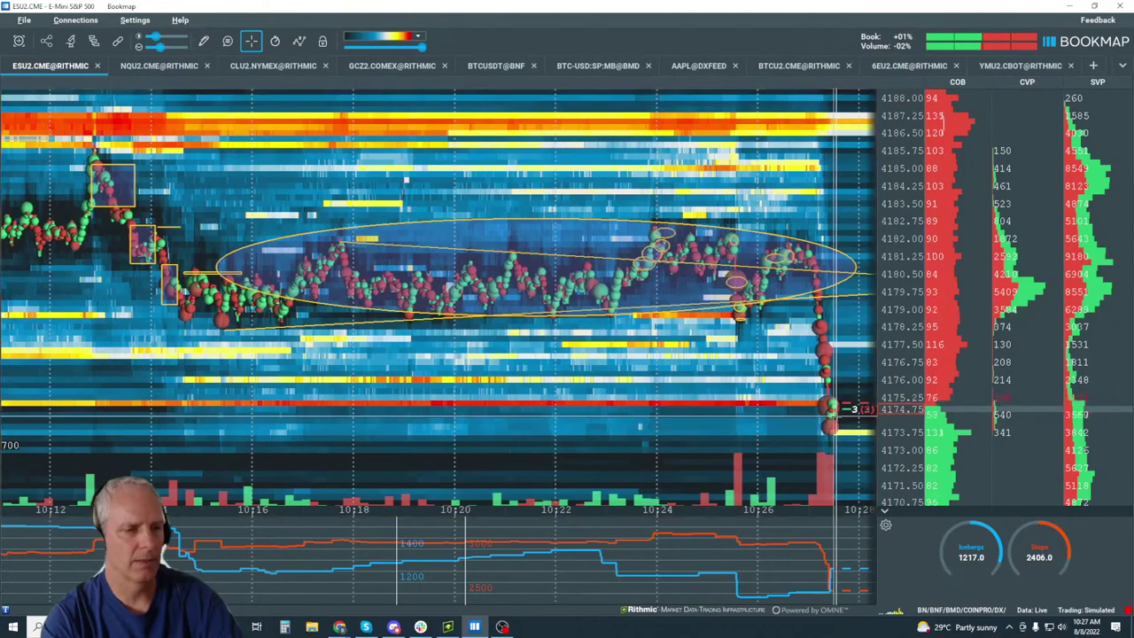
# Compare the large ellipse and the drop after it with price action since before 09:15, and view the heatmap colour scheme choices.
pyautogui.scroll(-6, 732, 302)
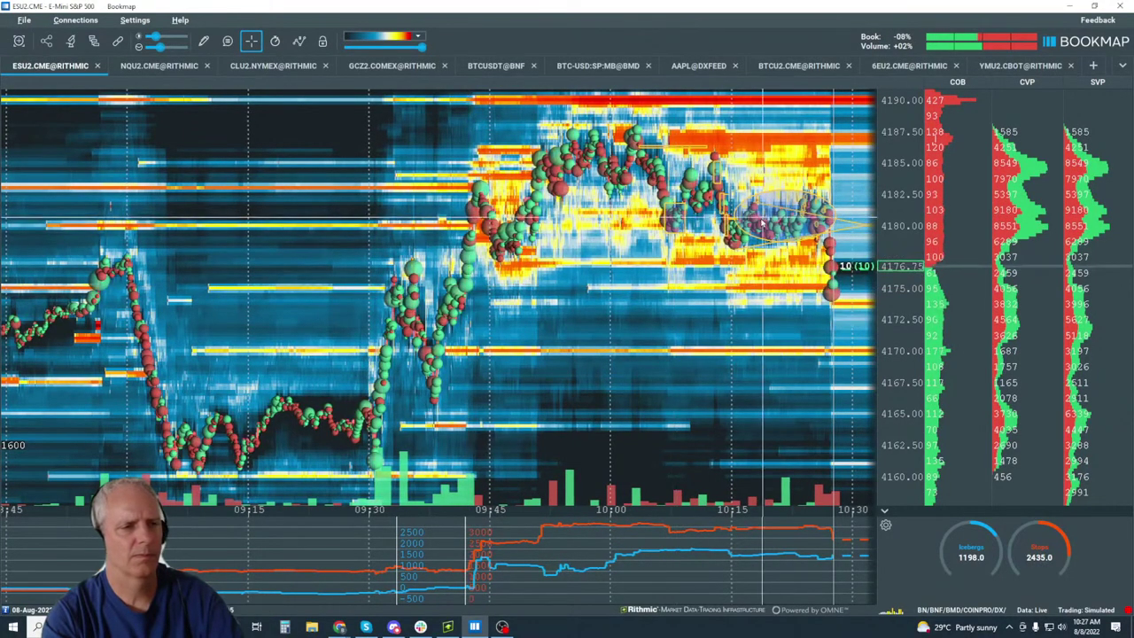
pyautogui.scroll(6, 761, 229)
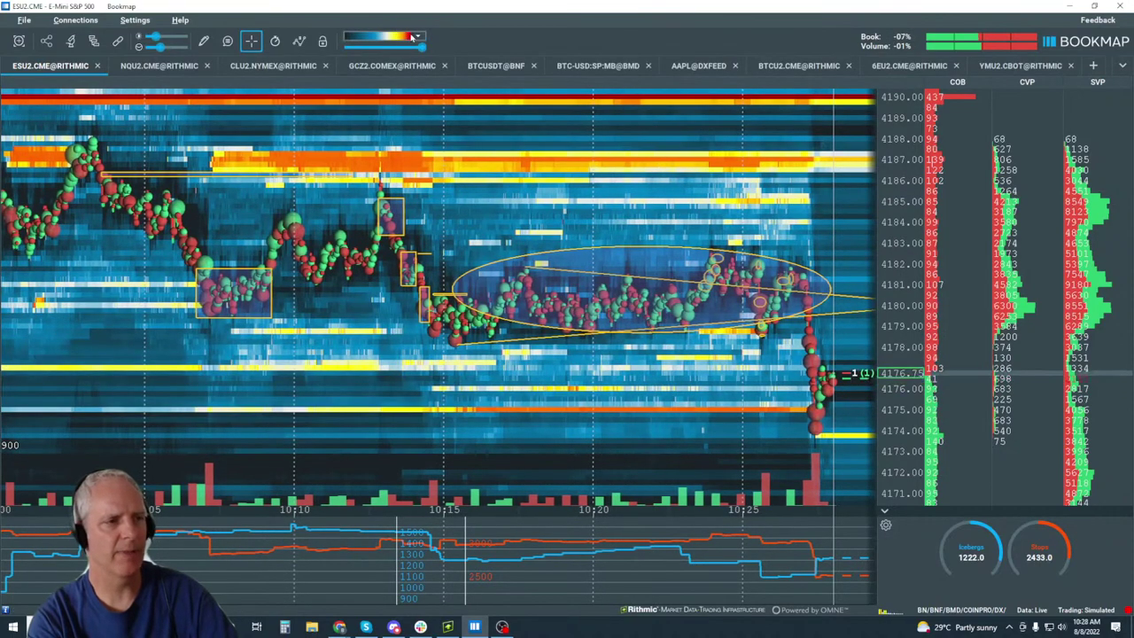
pyautogui.click(419, 39)
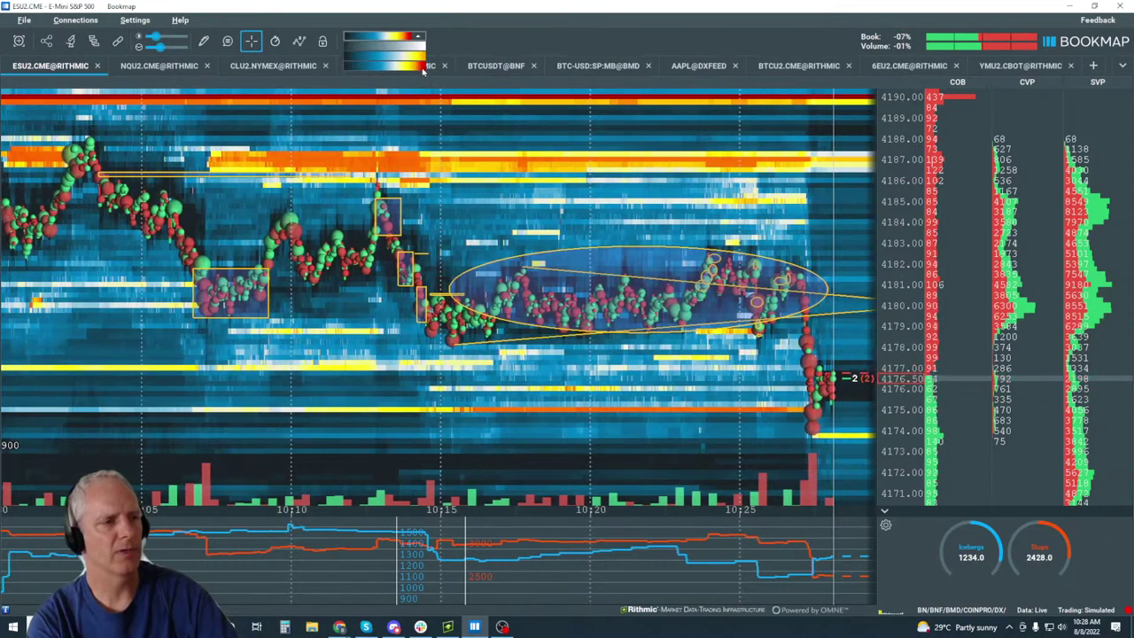
pyautogui.click(407, 42)
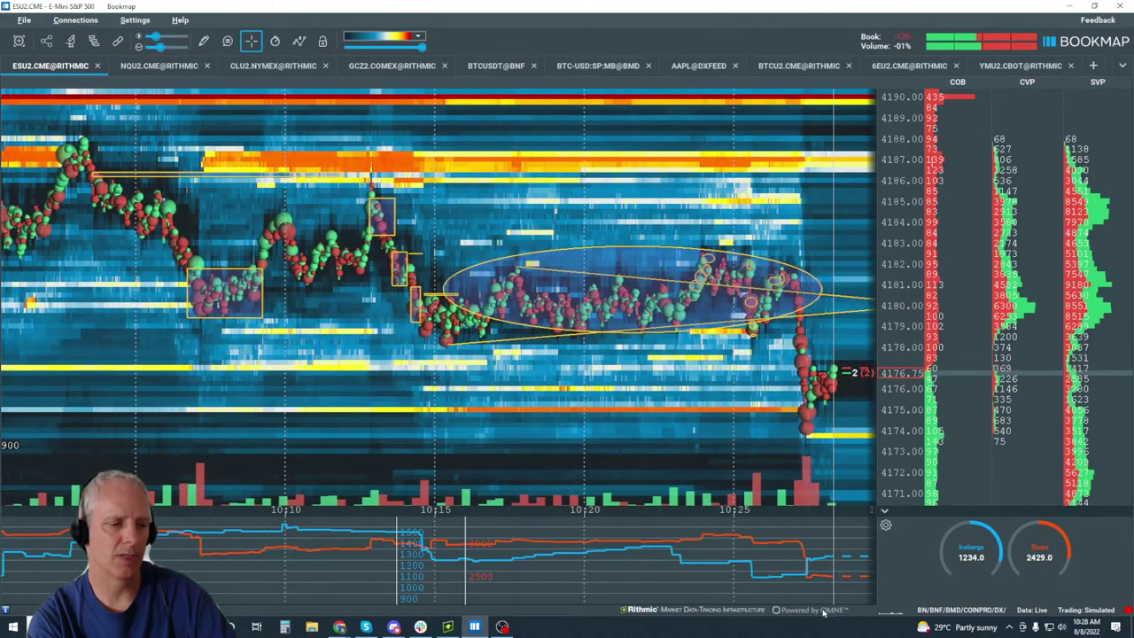
# Examine the rebound from the 10:27:30 low against the converging rays, the large ellipse and the resting orders at several scales.
pyautogui.scroll(5, 793, 303)
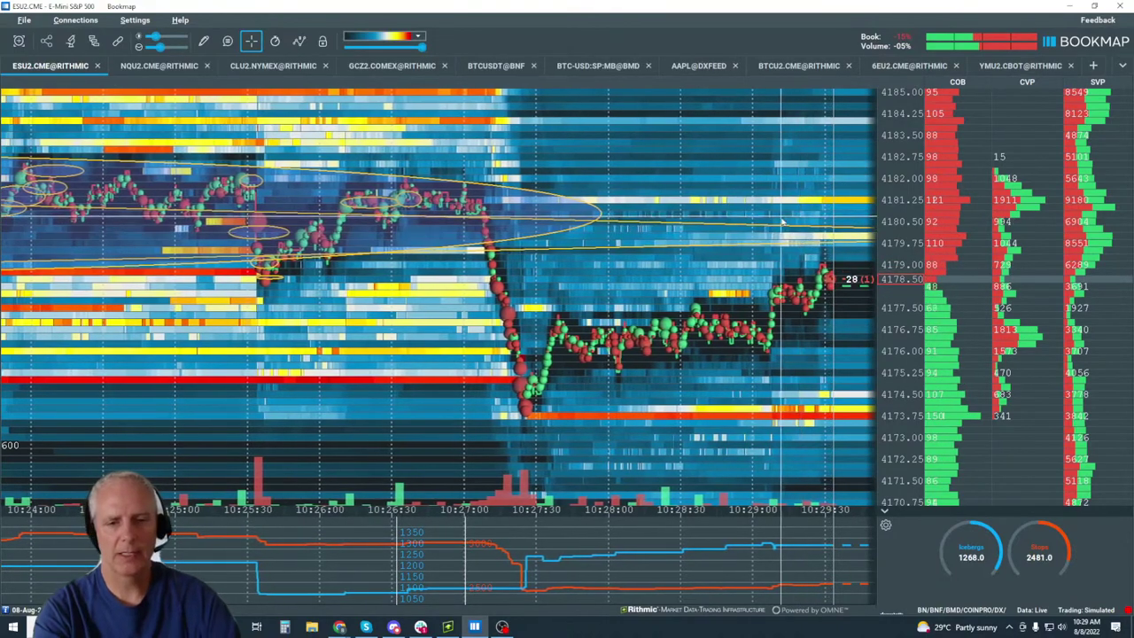
pyautogui.moveTo(813, 235); pyautogui.dragTo(794, 247)
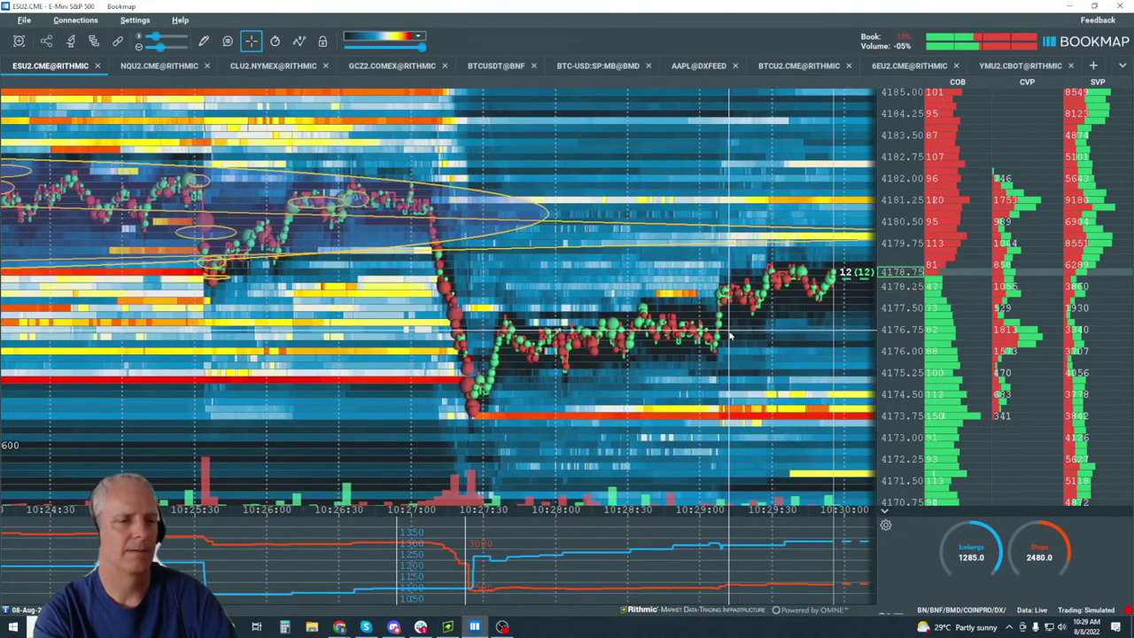
pyautogui.scroll(-5, 748, 300)
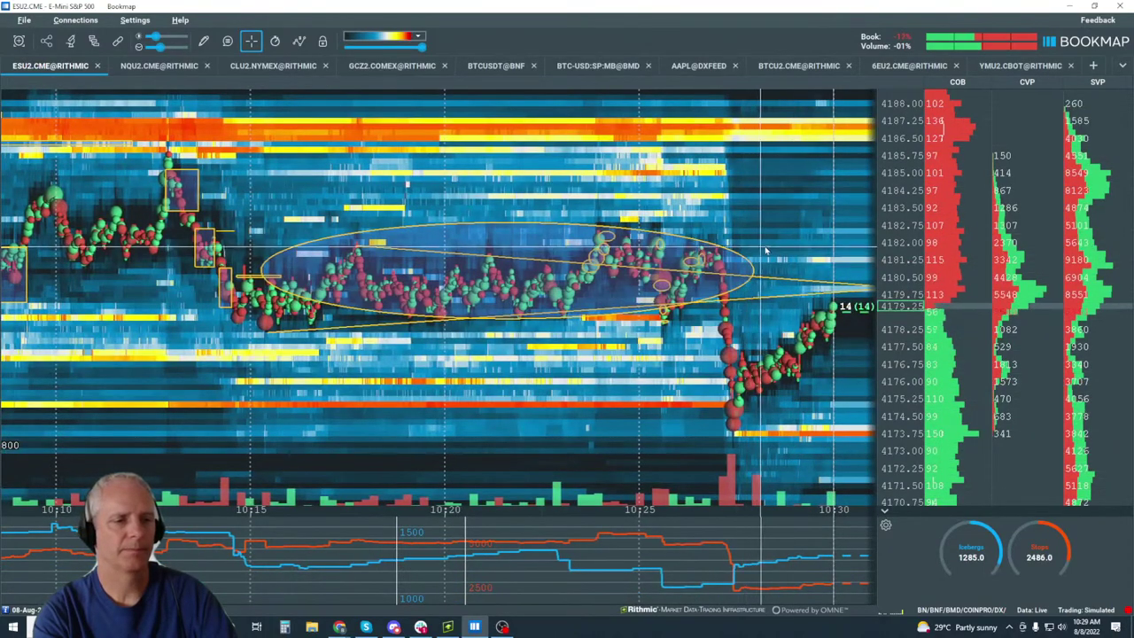
pyautogui.scroll(4, 771, 266)
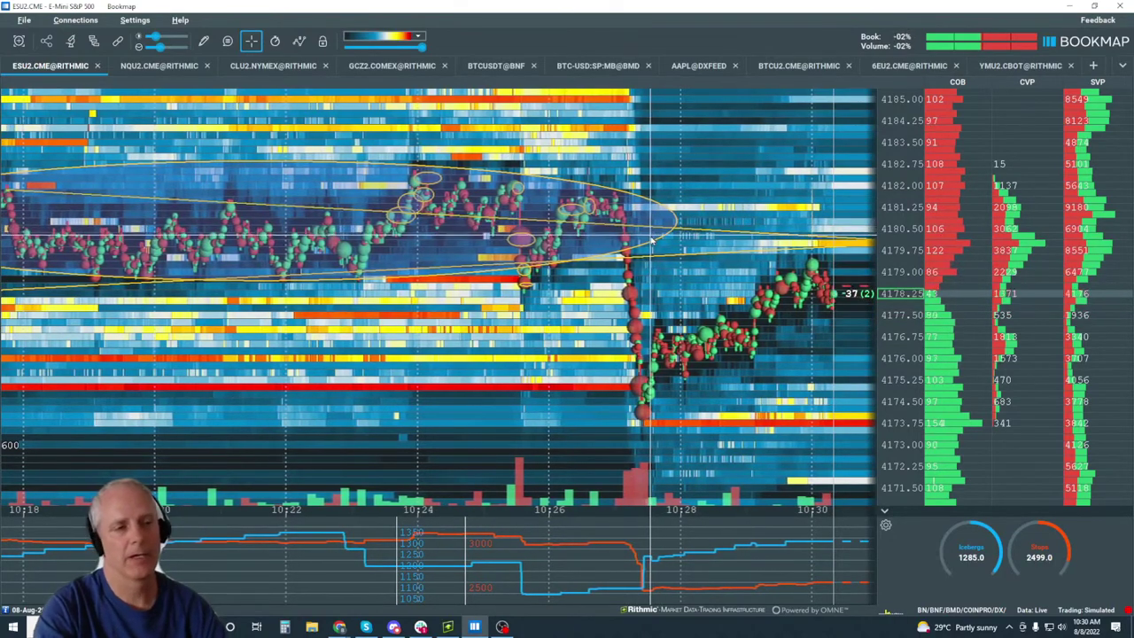
pyautogui.scroll(-2, 653, 239)
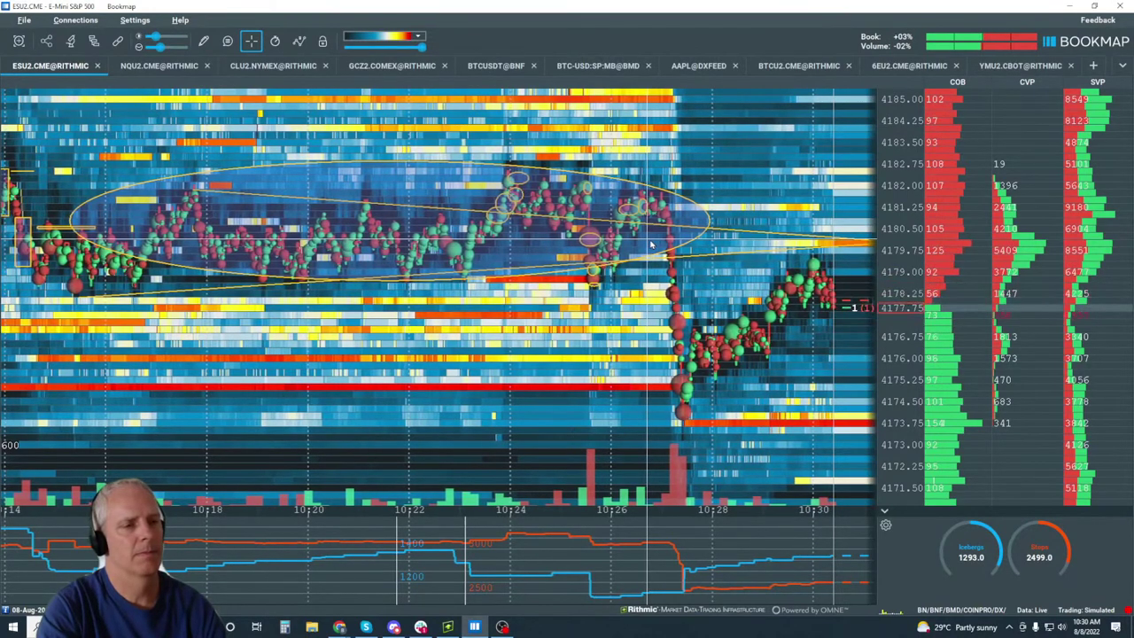
pyautogui.scroll(-1, 651, 243)
pyautogui.scroll(-1, 652, 243)
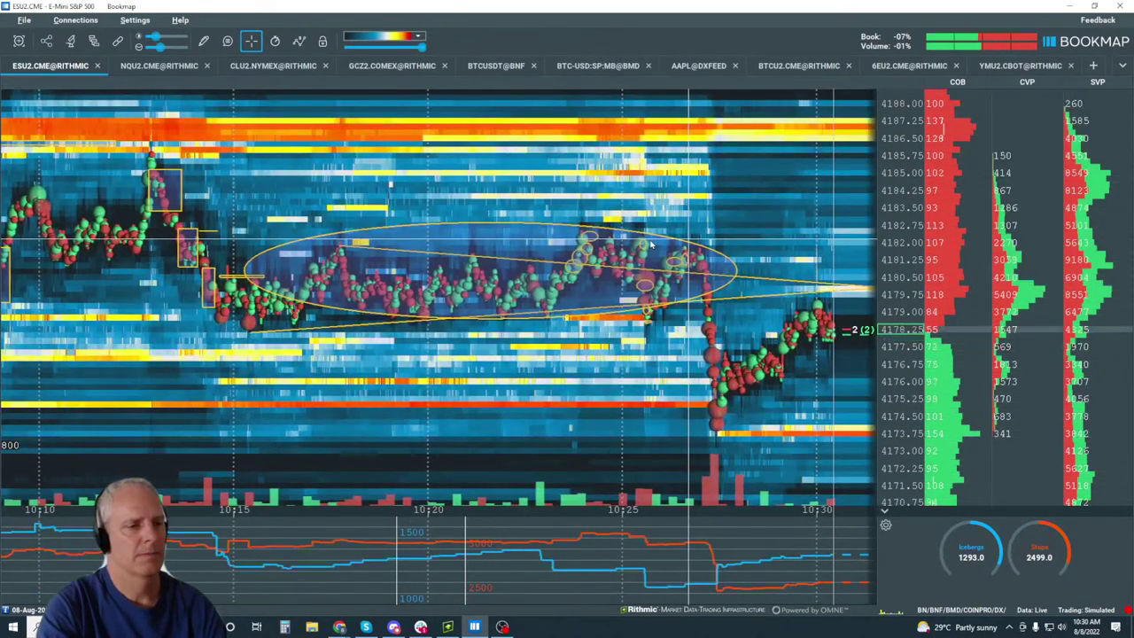
pyautogui.scroll(-2, 652, 244)
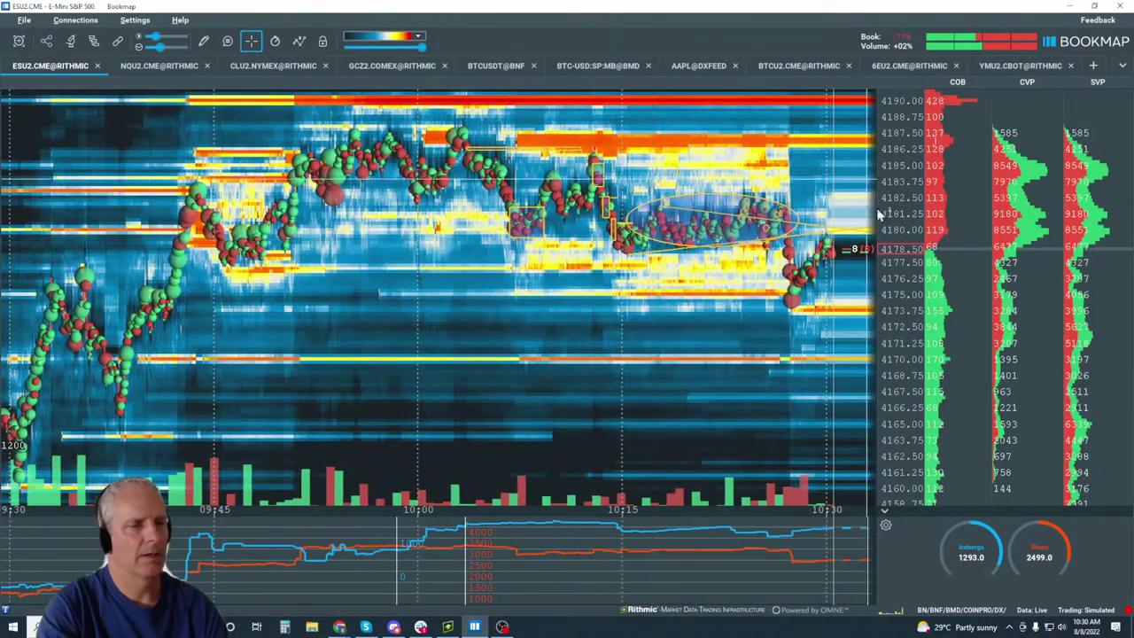
pyautogui.scroll(2, 768, 175)
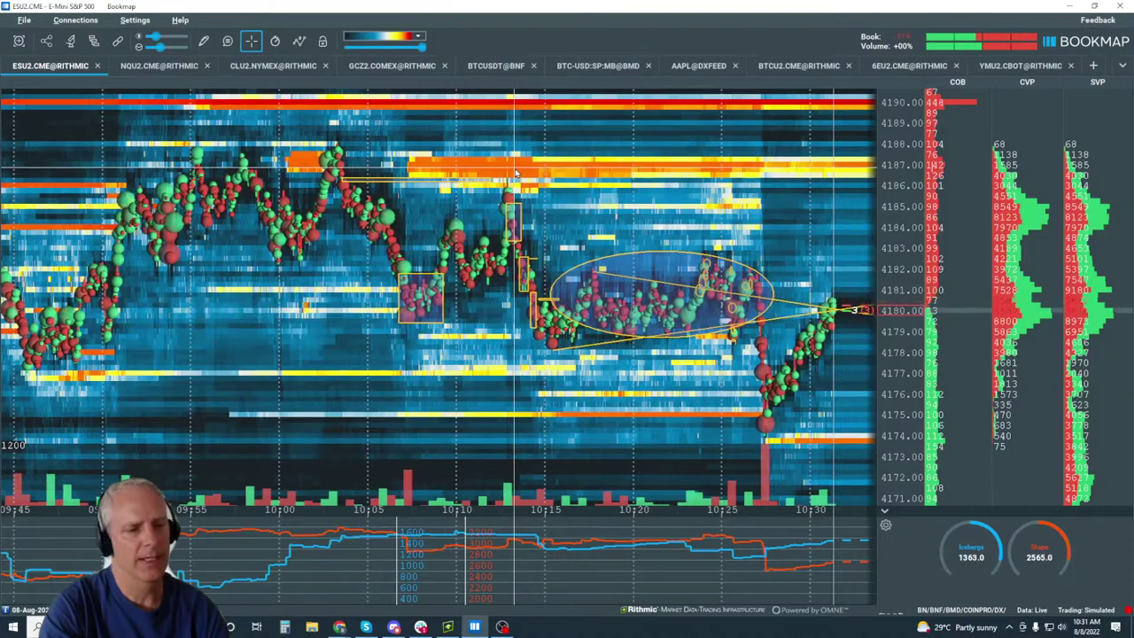
# Draw a horizontal line across the chart at about 4184 and leave drawing mode.
pyautogui.scroll(3, 523, 208)
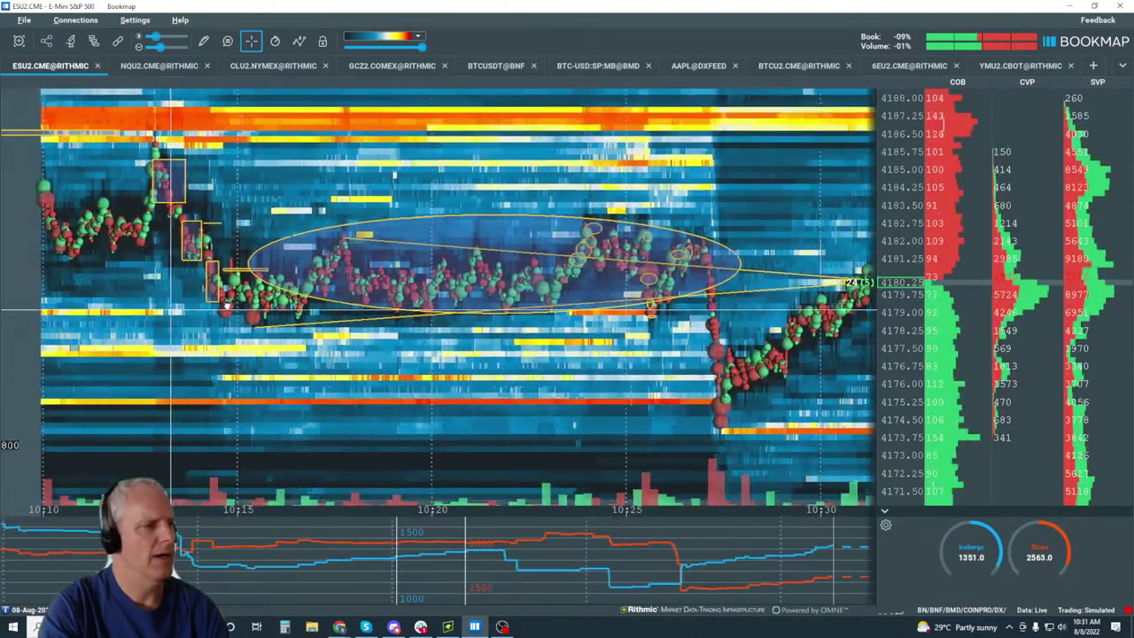
pyautogui.moveTo(183, 304); pyautogui.dragTo(242, 299)
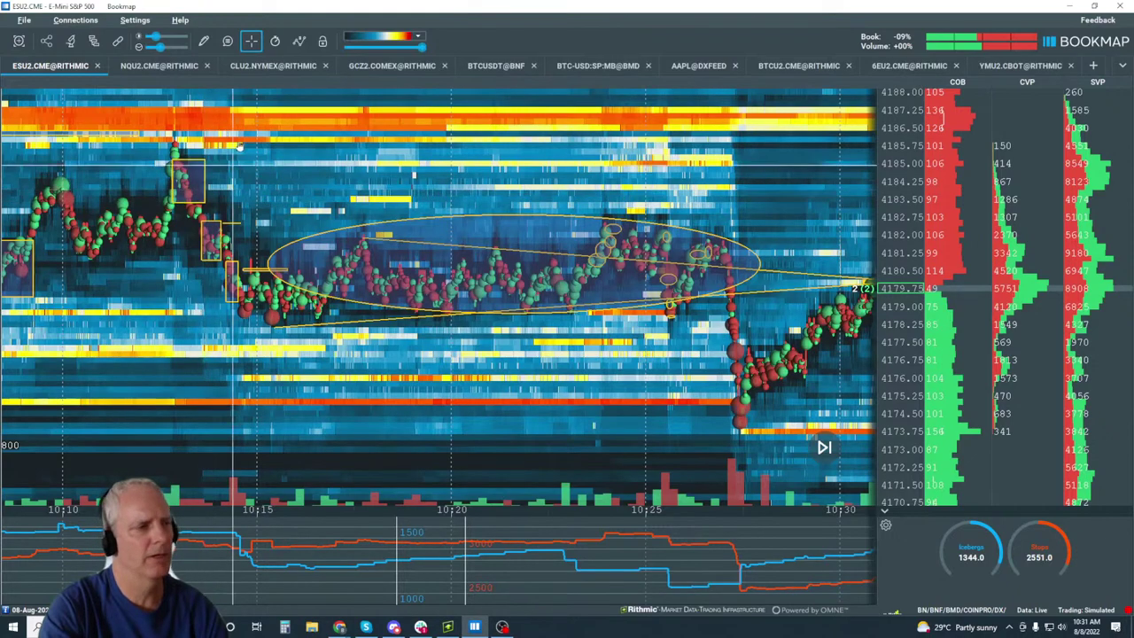
pyautogui.click(206, 46)
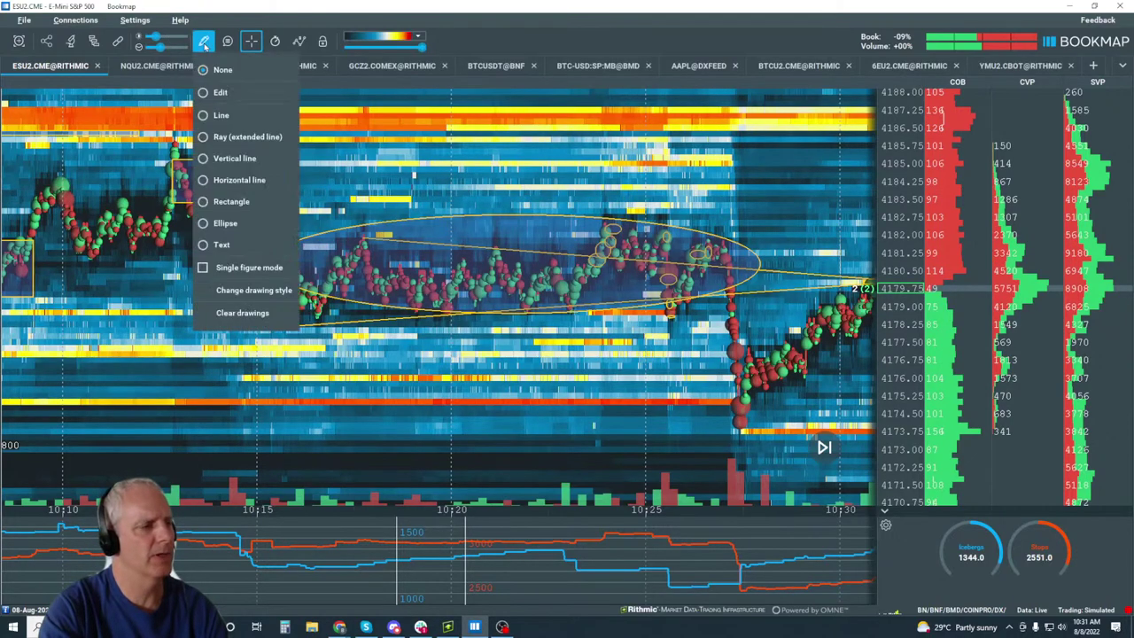
pyautogui.click(277, 186)
pyautogui.click(266, 190)
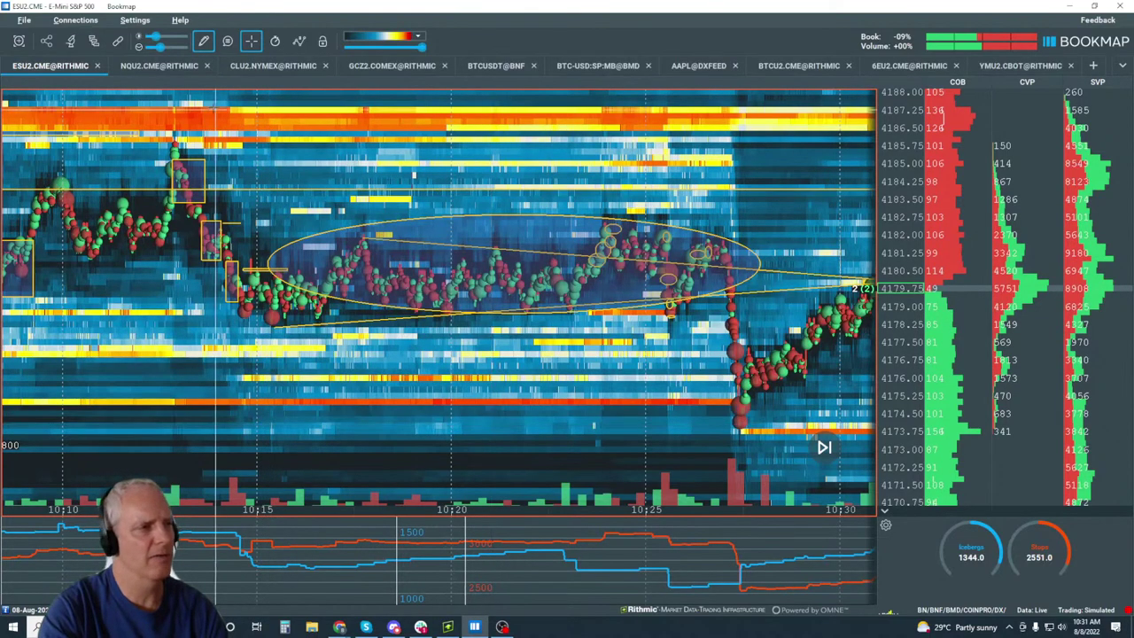
pyautogui.click(202, 42)
pyautogui.click(265, 180)
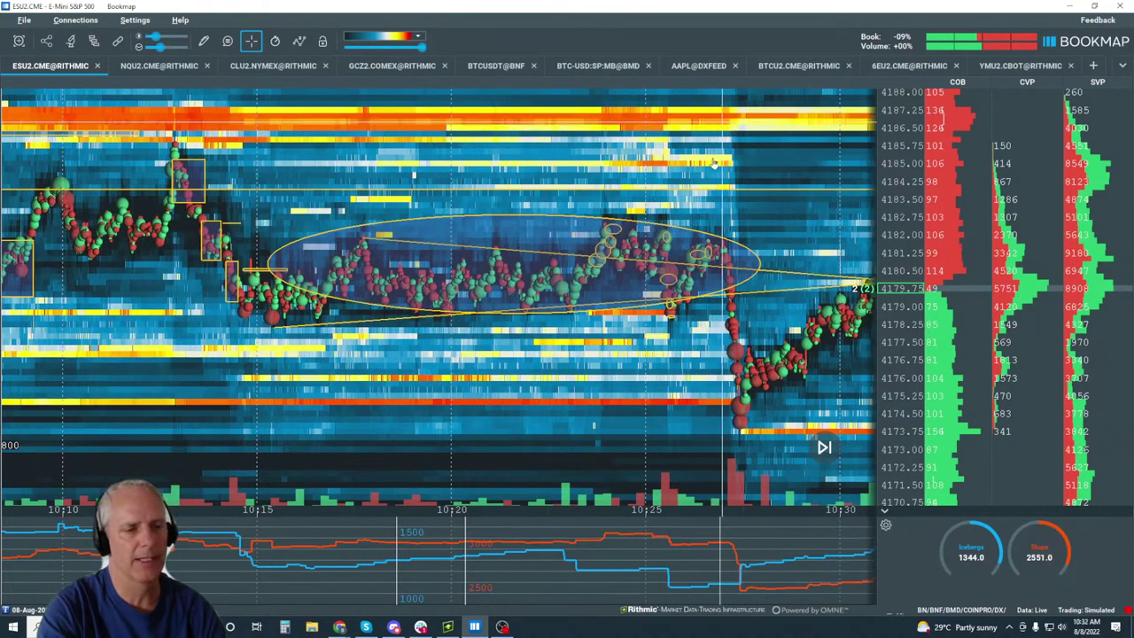
# Examine the trades around the small ellipses between 10:24 and 10:26:30 and the 10:27 drop against the earlier rectangles.
pyautogui.scroll(3, 728, 122)
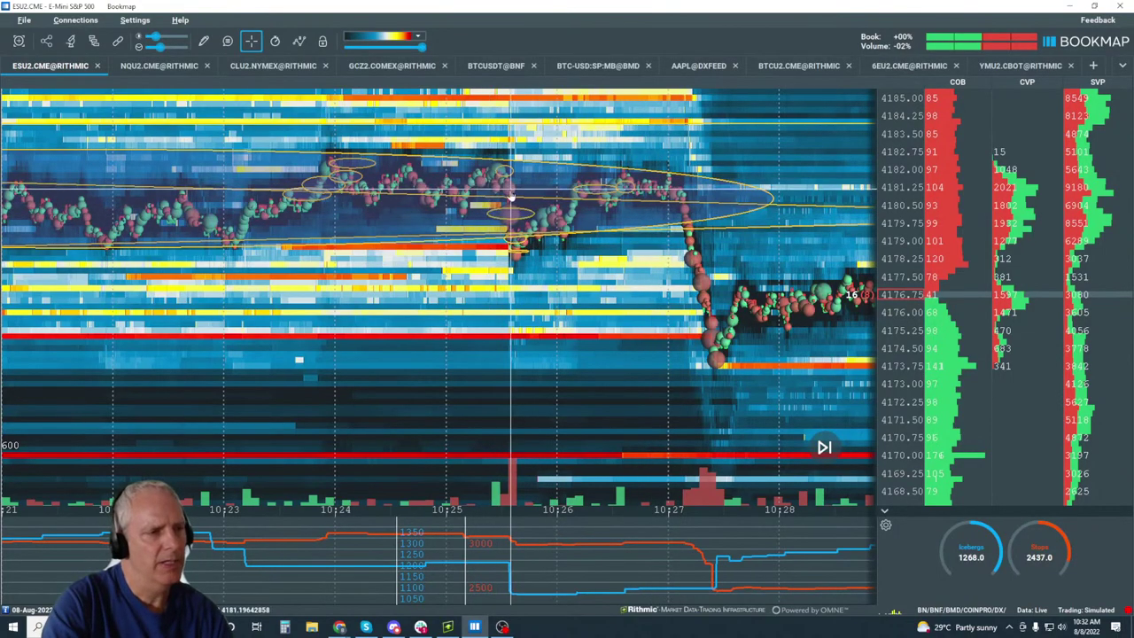
pyautogui.moveTo(502, 205); pyautogui.dragTo(558, 282)
pyautogui.scroll(5, 909, 280)
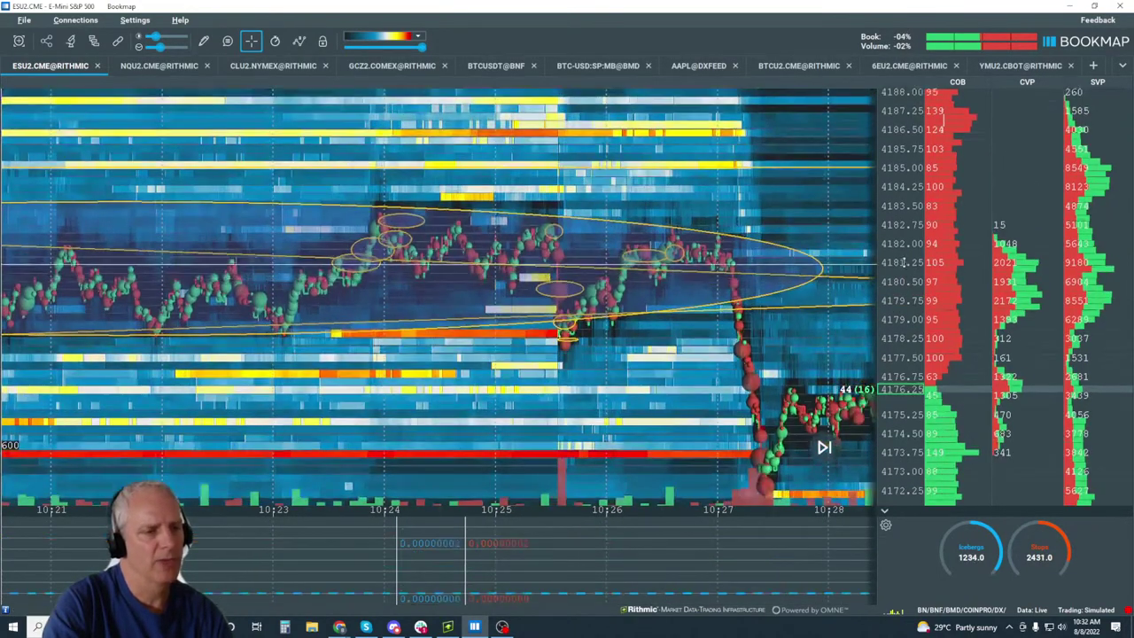
pyautogui.scroll(-5, 445, 268)
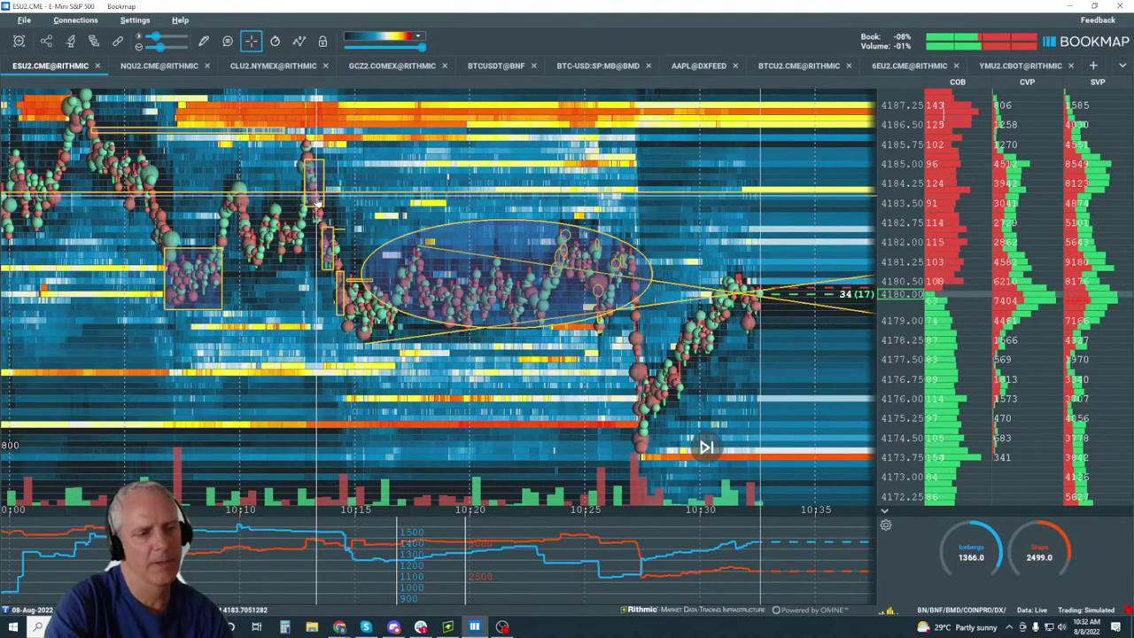
pyautogui.scroll(5, 301, 221)
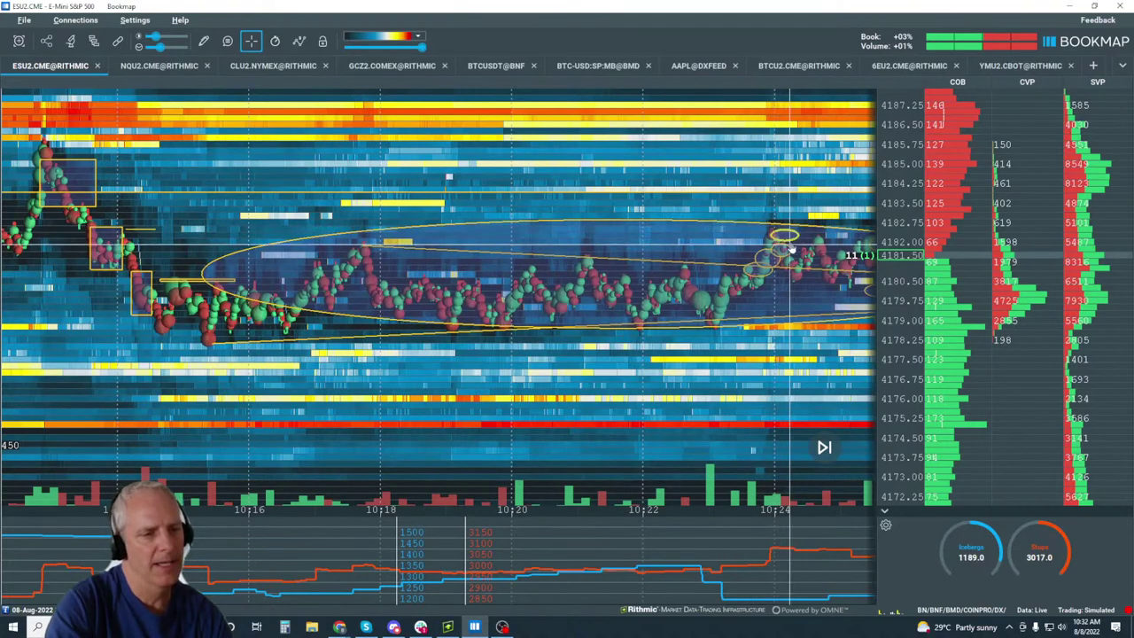
# Examine live price where the two rays cross near 4180 and the new resting orders just below it at wide and close scales.
pyautogui.scroll(-3, 791, 251)
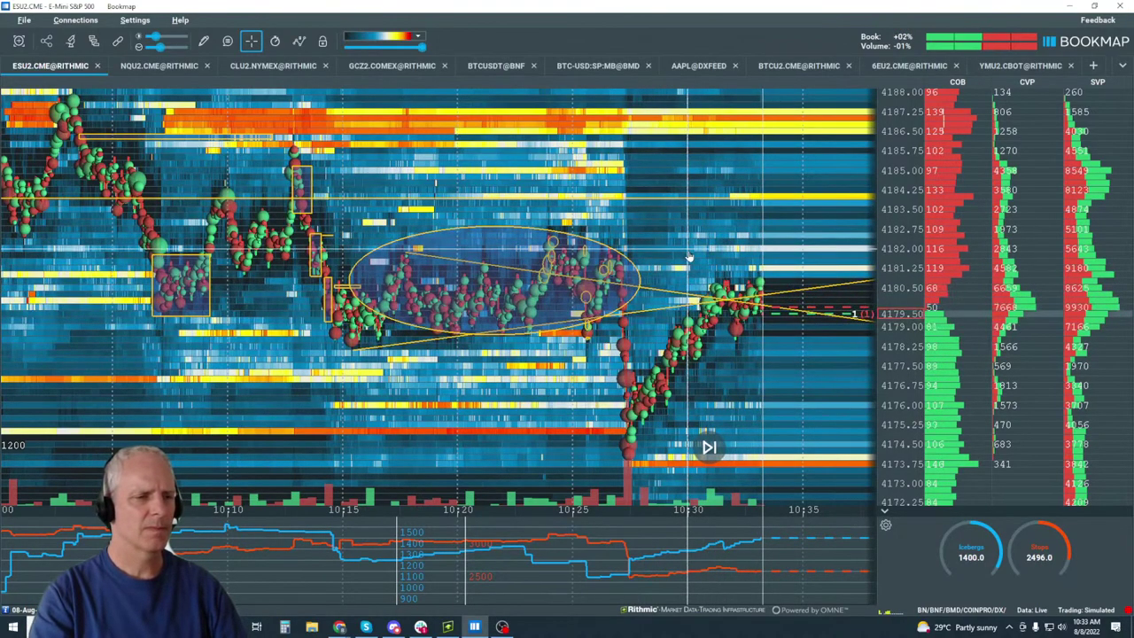
pyautogui.scroll(-2, 690, 258)
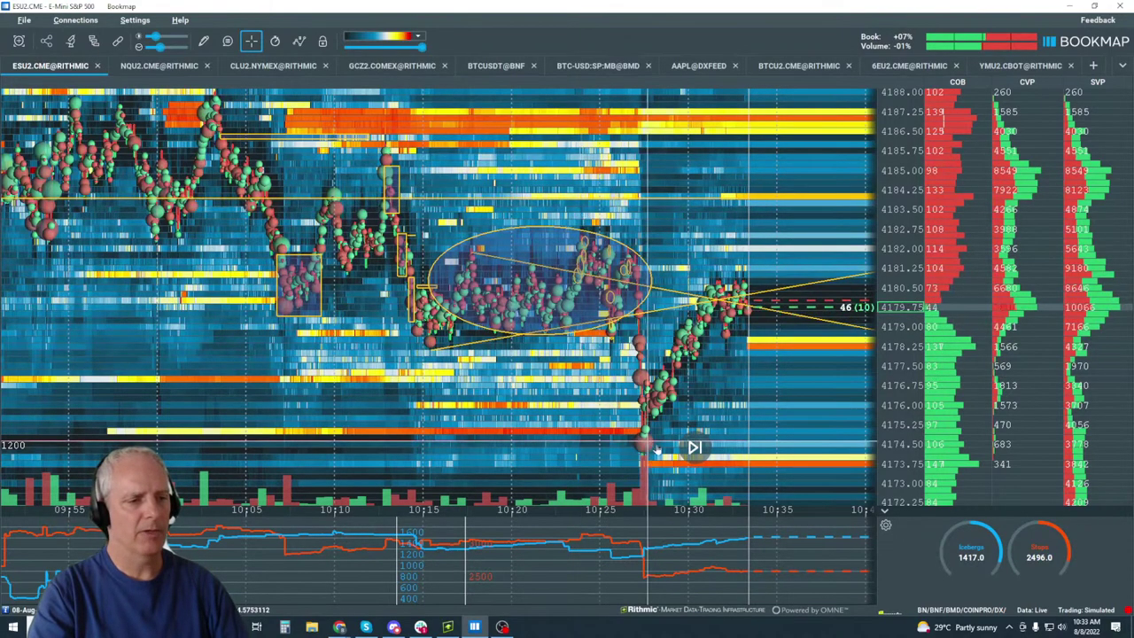
pyautogui.scroll(2, 698, 454)
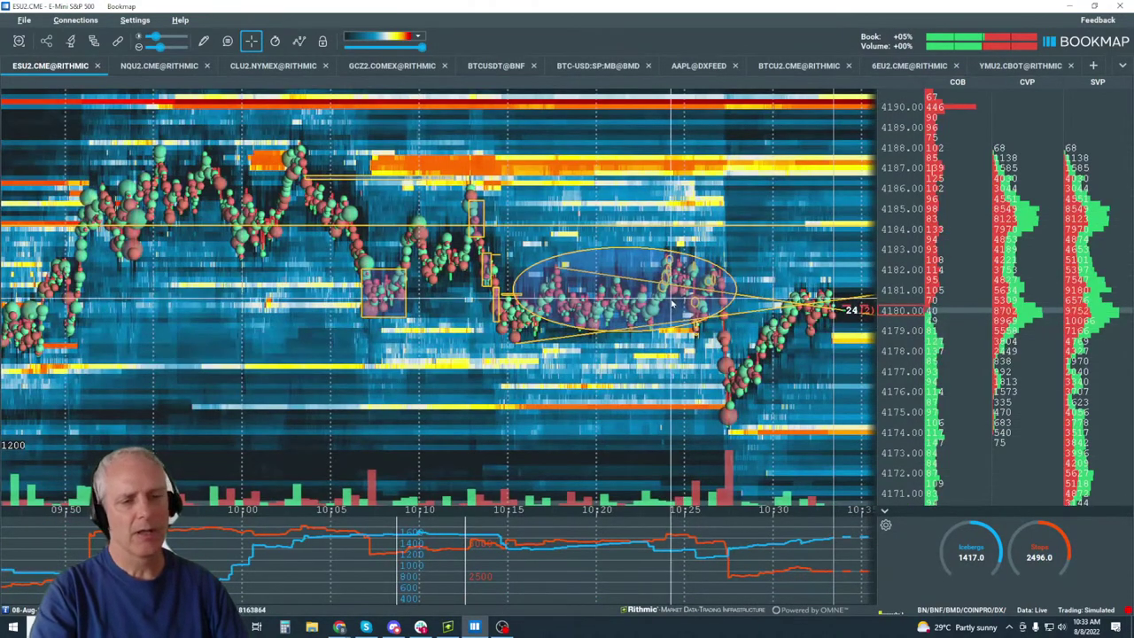
pyautogui.scroll(-2, 679, 304)
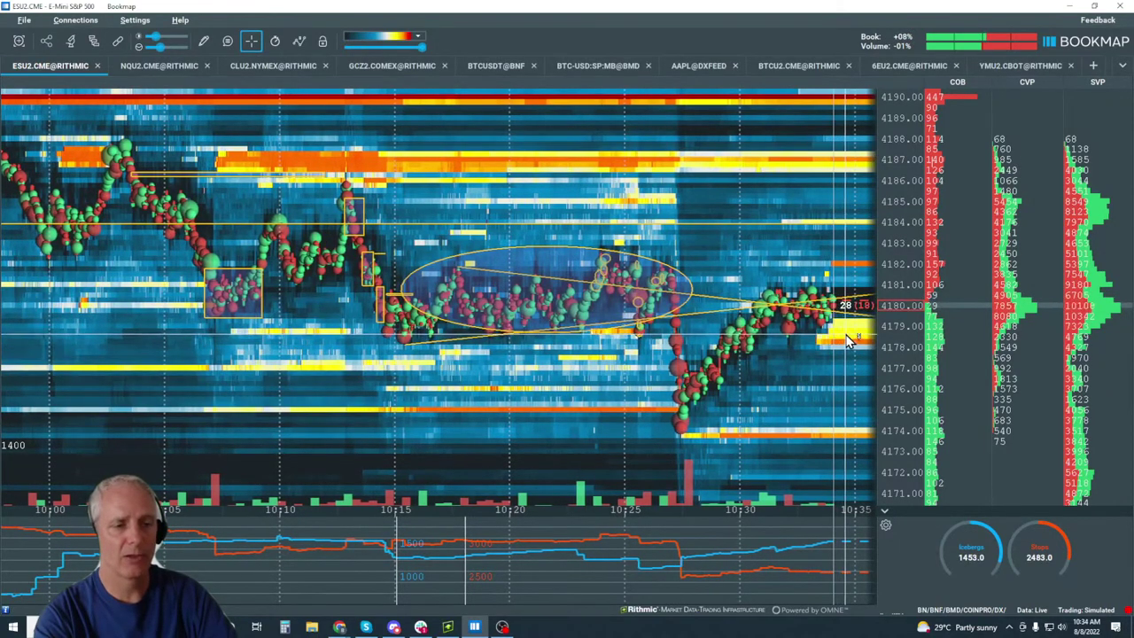
pyautogui.scroll(3, 844, 293)
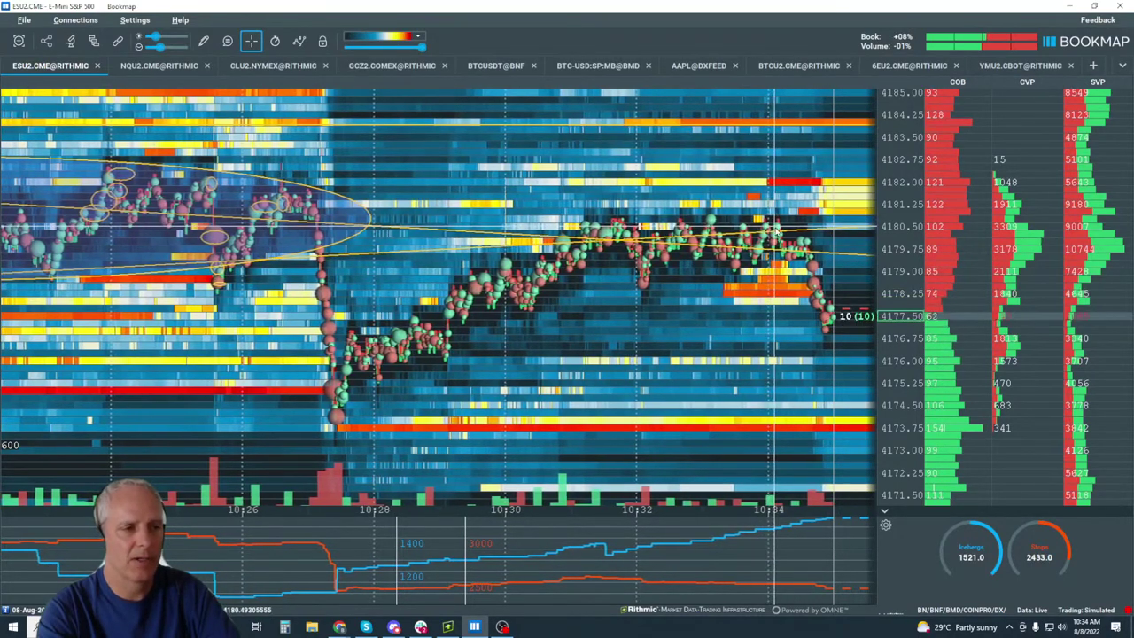
# Examine the 10:34 drop below the two crossing rays against the earlier large-ellipse range and the 10:27 sell-off.
pyautogui.moveTo(272, 253); pyautogui.dragTo(504, 172)
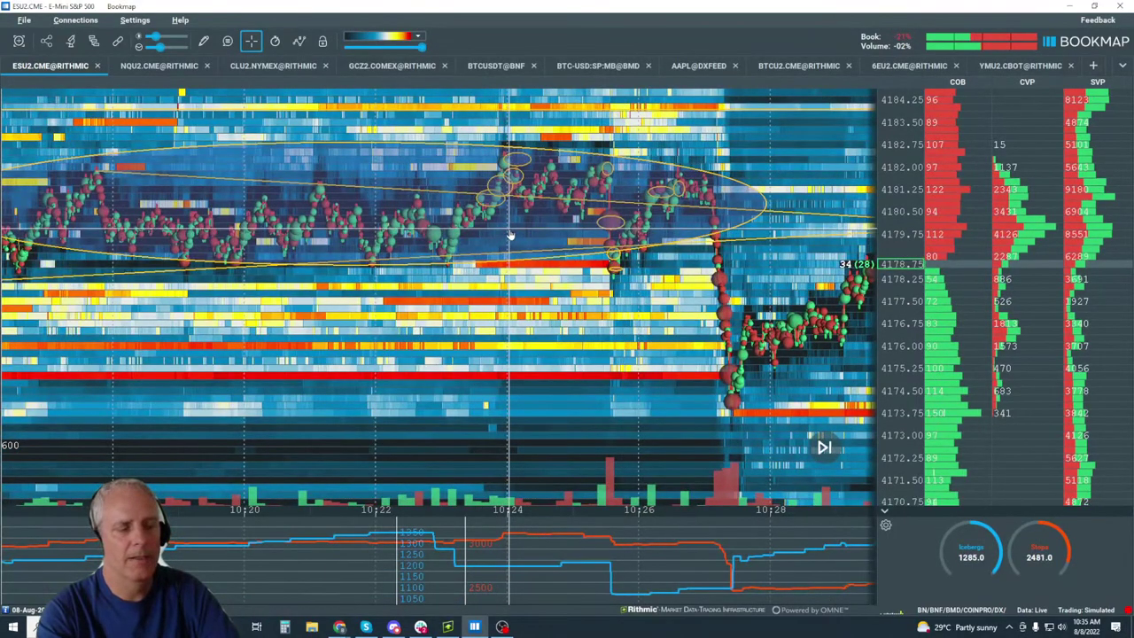
pyautogui.moveTo(770, 278); pyautogui.dragTo(483, 277)
pyautogui.moveTo(762, 274); pyautogui.dragTo(571, 273)
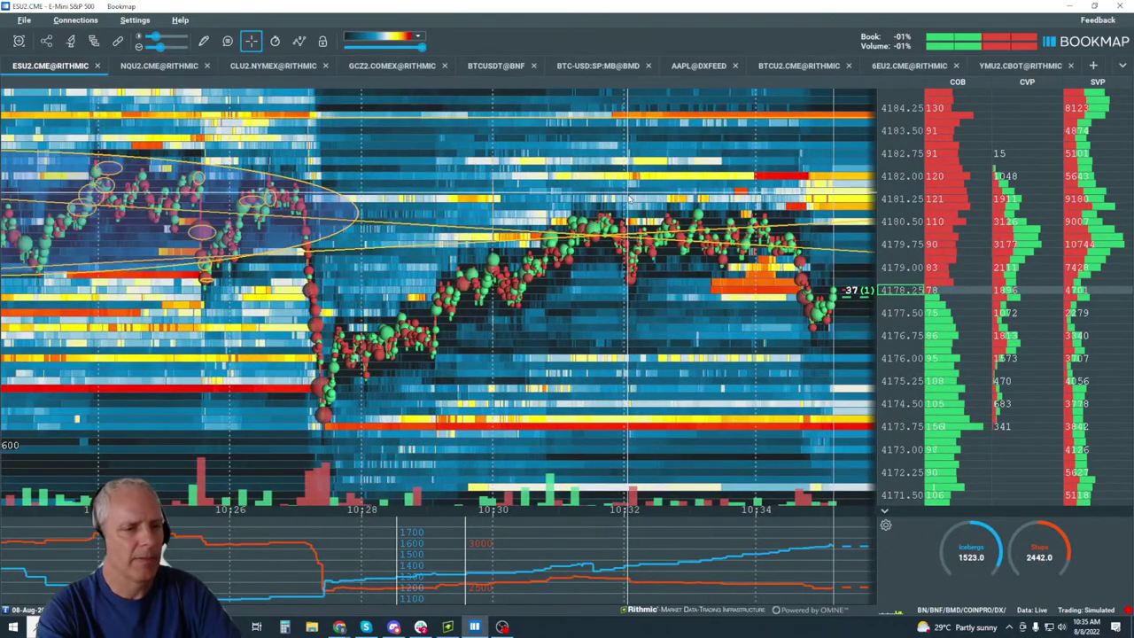
pyautogui.click(700, 447)
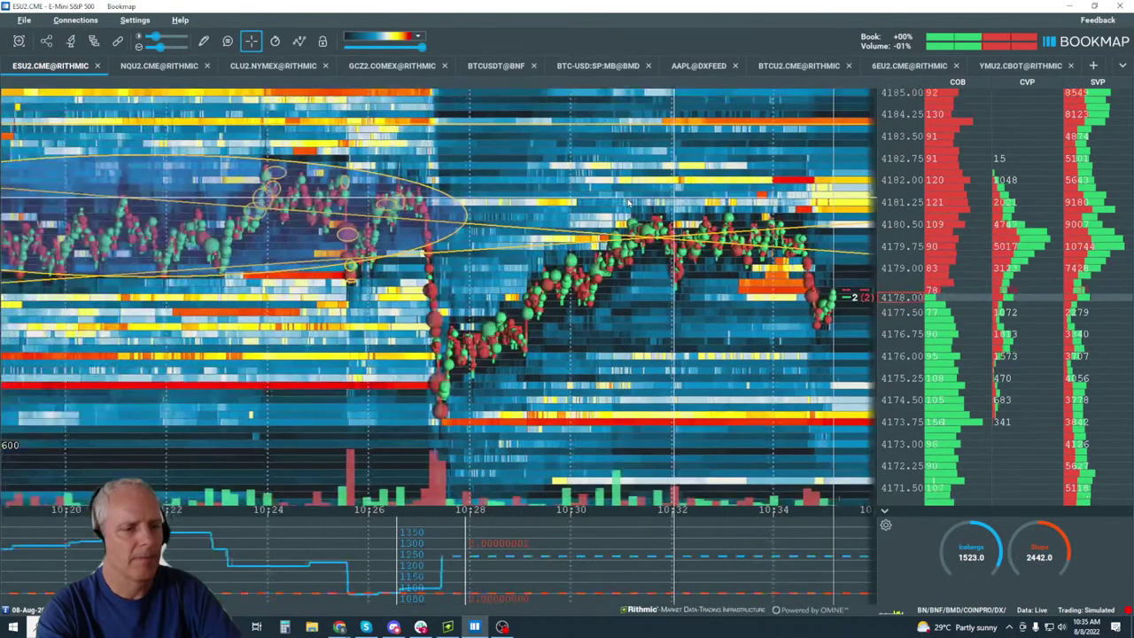
pyautogui.scroll(3, 687, 232)
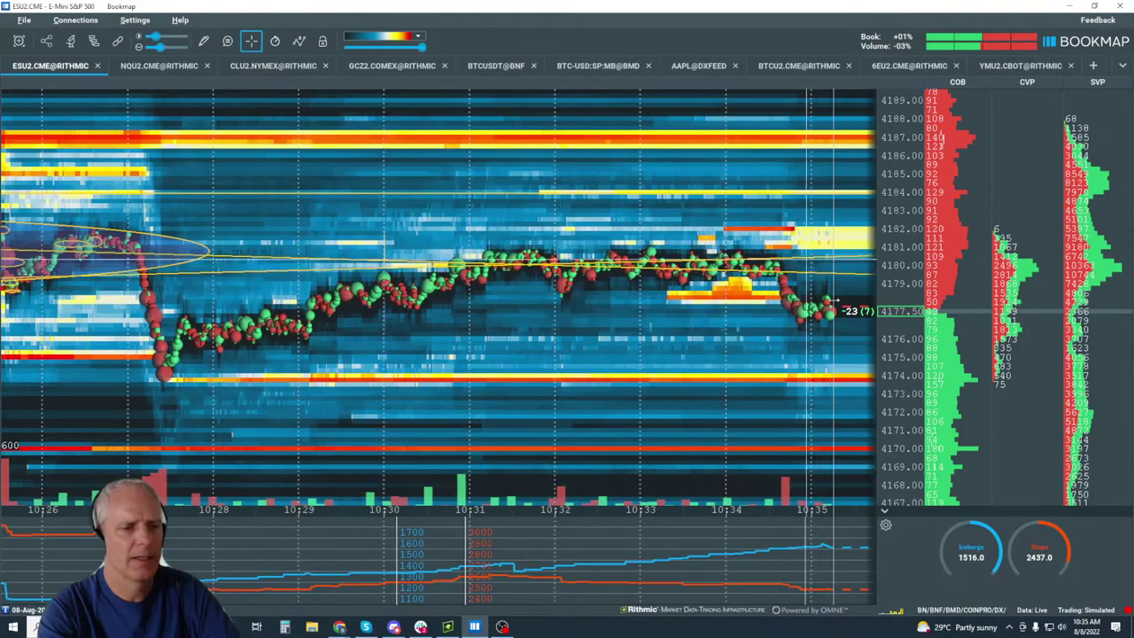
pyautogui.scroll(2, 893, 331)
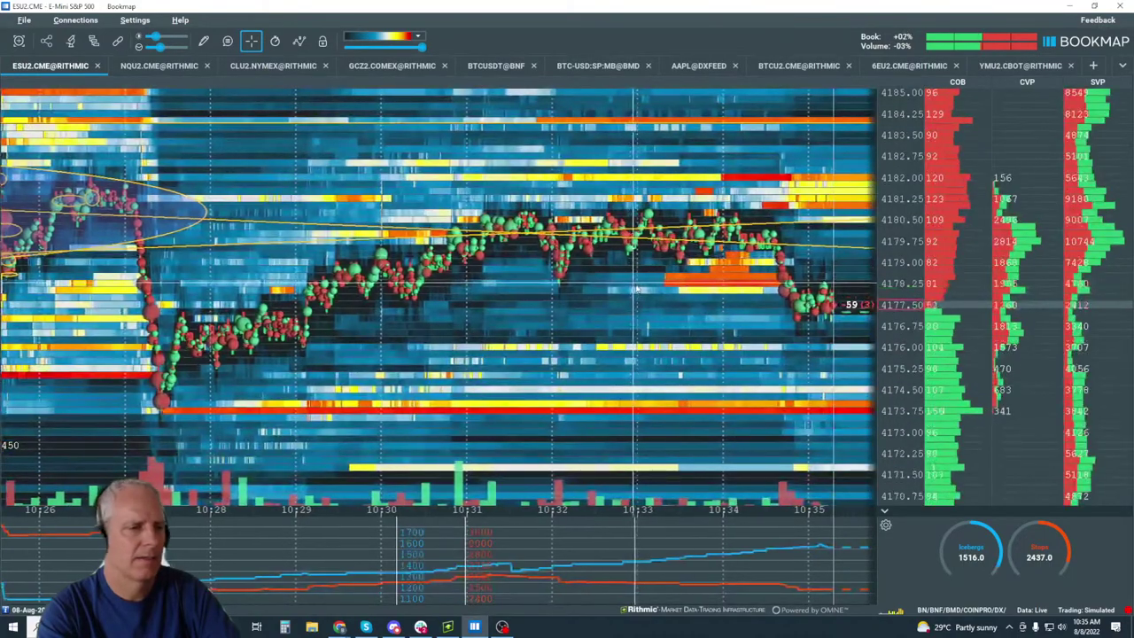
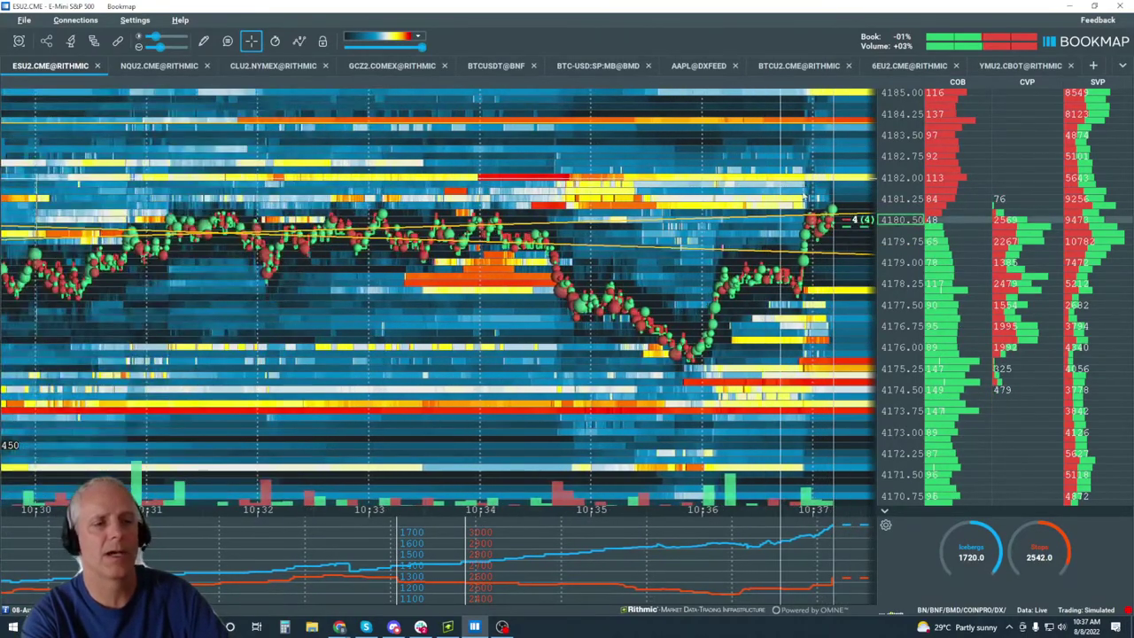
# Examine the 10:37 rebound to the upper ray near 4180.75 at close range and against the whole morning session.
pyautogui.scroll(1, 829, 215)
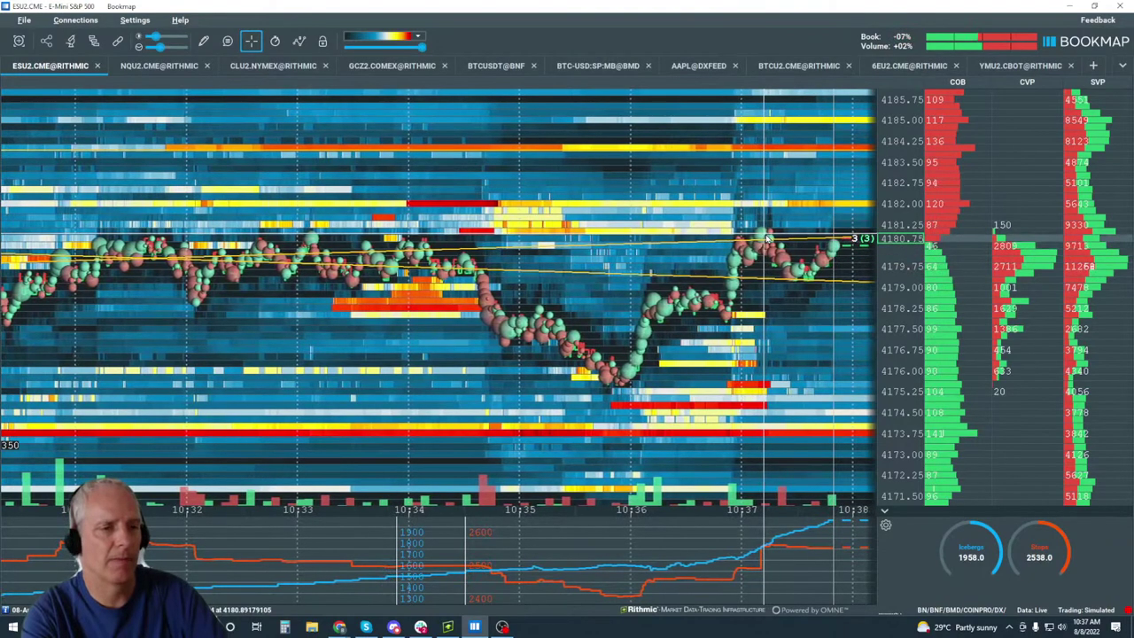
pyautogui.scroll(5, 838, 243)
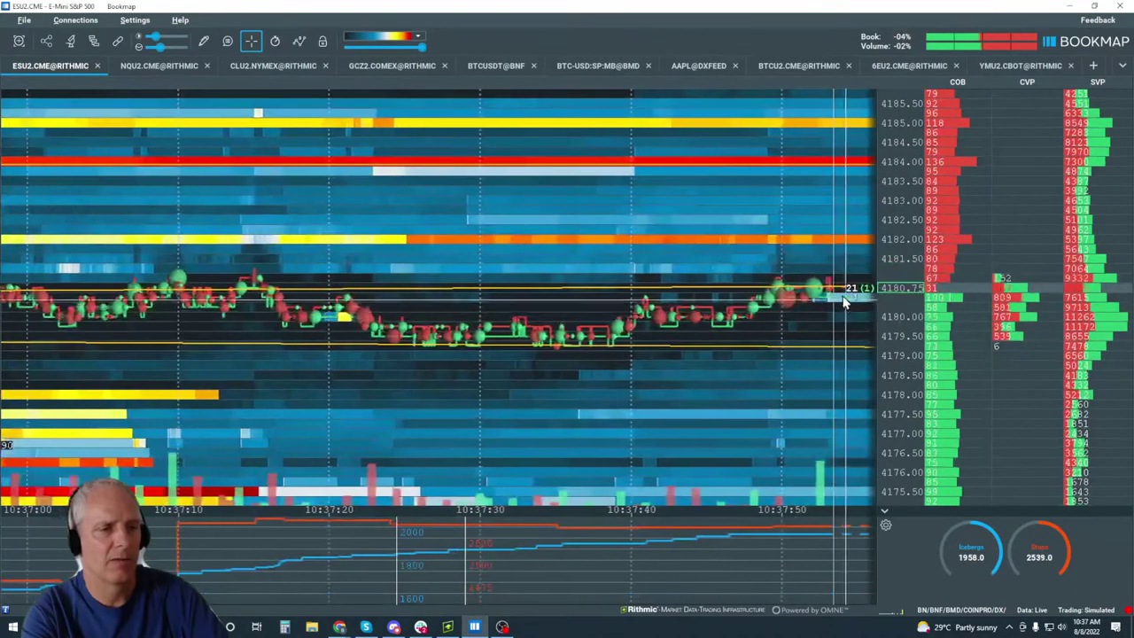
pyautogui.scroll(-5, 821, 370)
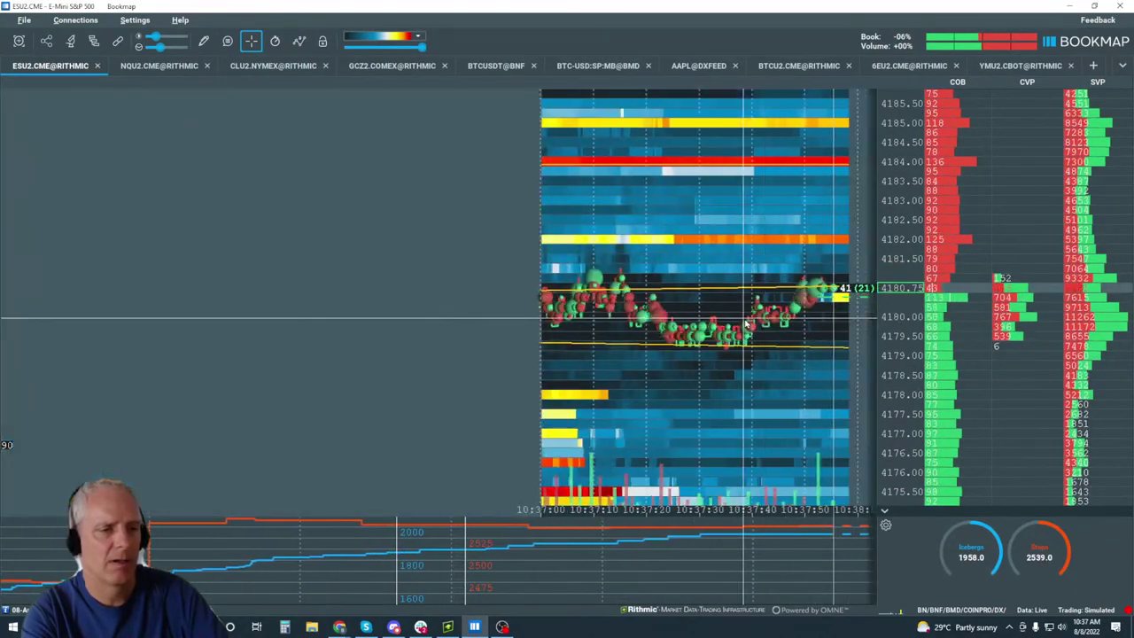
pyautogui.scroll(-8, 840, 210)
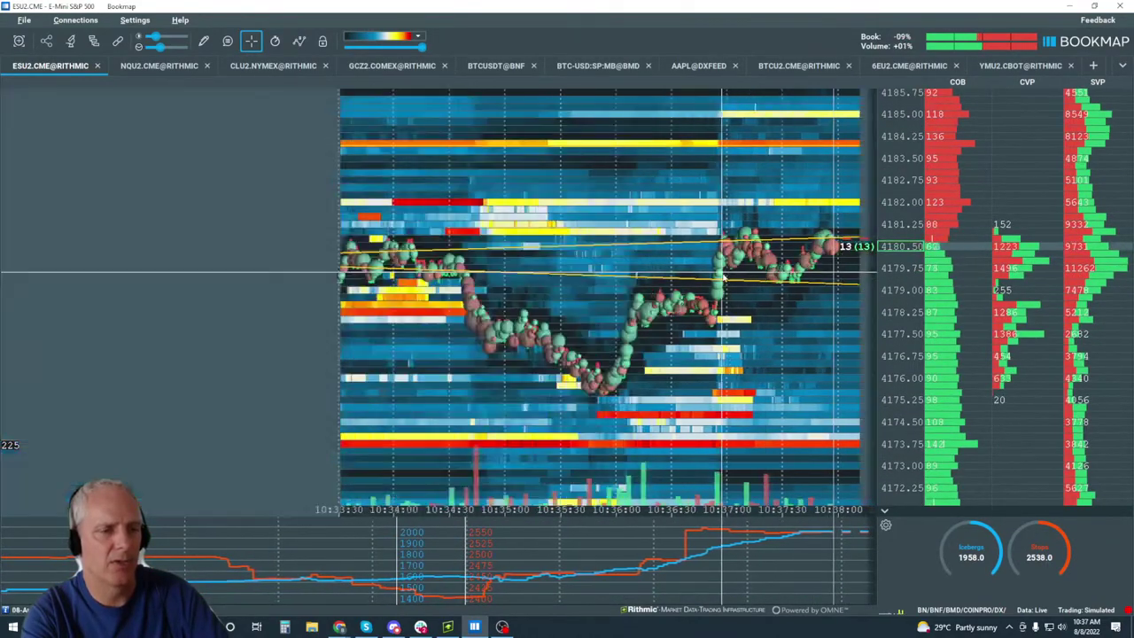
pyautogui.scroll(-6, 722, 278)
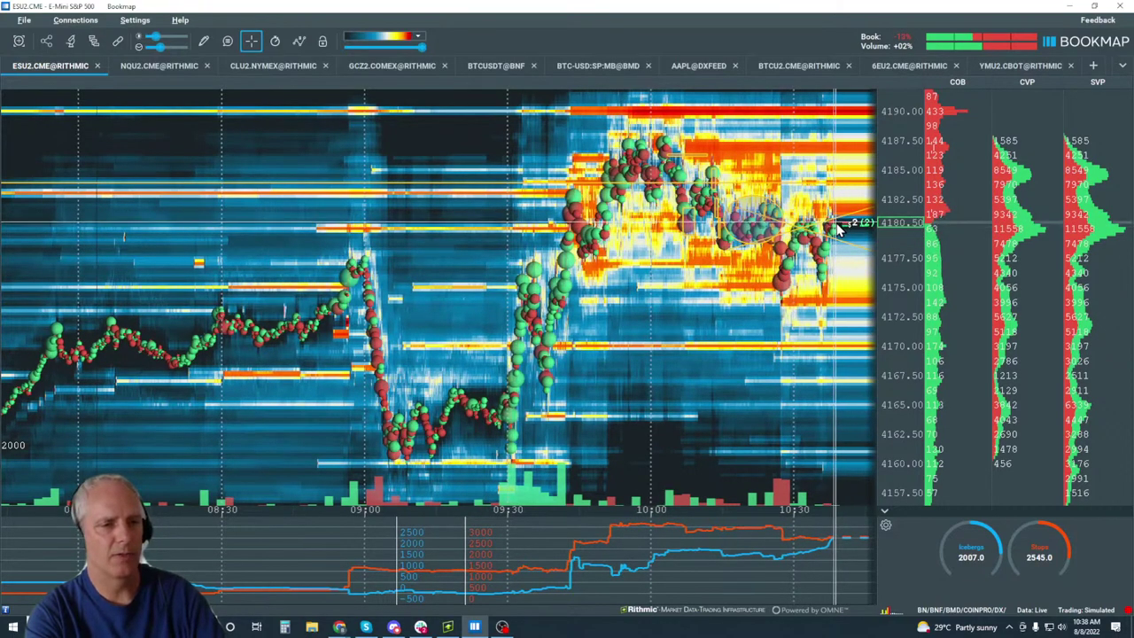
# Raise the heatmap's contrast black cut-off to its maximum so only the largest resting orders stand out.
pyautogui.scroll(2, 729, 94)
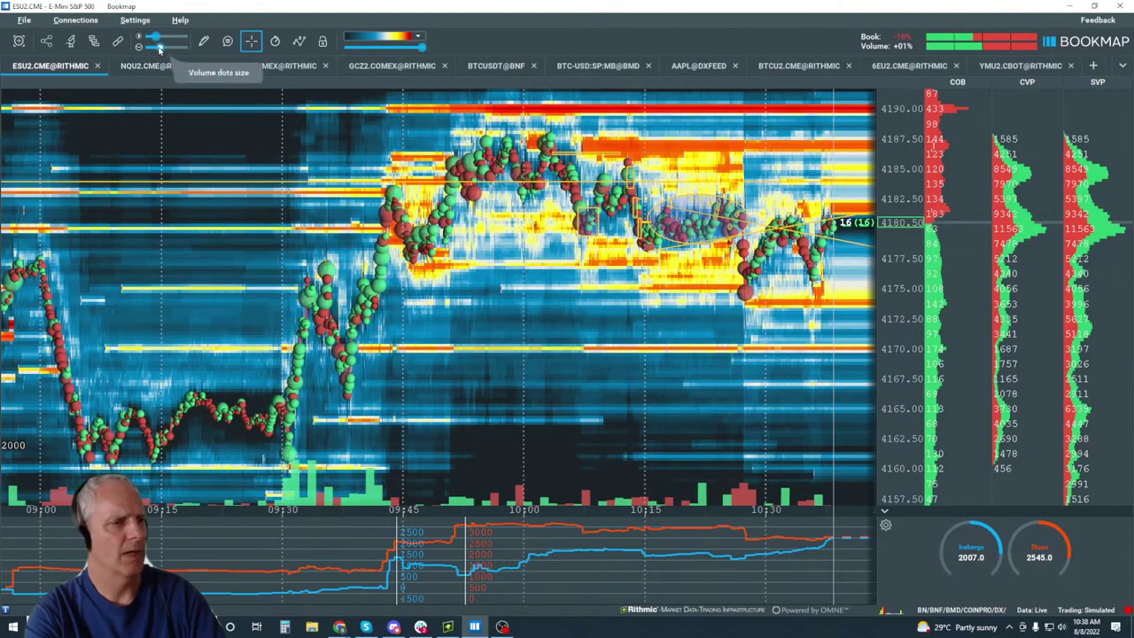
pyautogui.moveTo(159, 48)
pyautogui.mouseDown()
pyautogui.moveTo(177, 44)
pyautogui.moveTo(156, 46)
pyautogui.mouseUp()
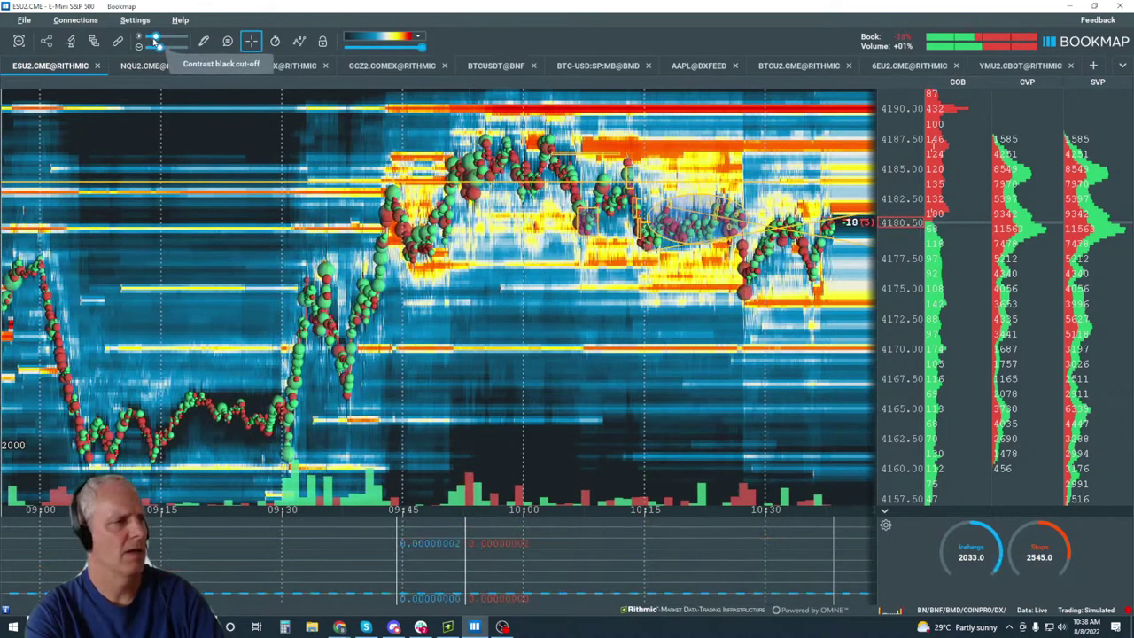
pyautogui.moveTo(156, 38); pyautogui.dragTo(191, 42)
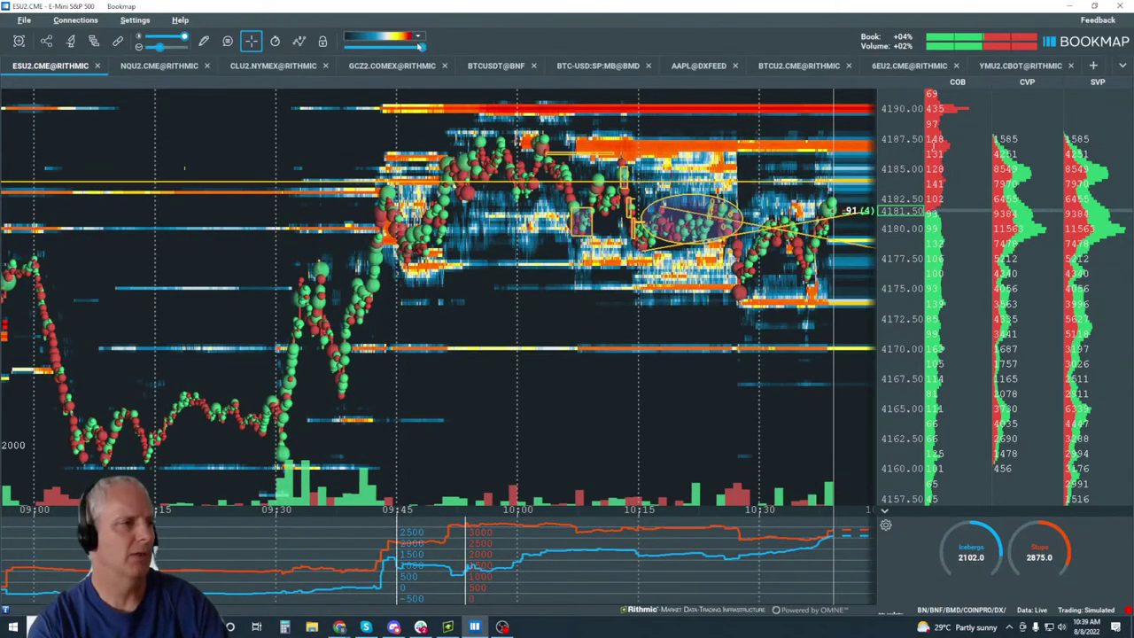
# Draw rectangles over 10:27–10:35 at about 4174–4180 and over 10:36:30–10:38 at about 4182.5–4187, and leave drawing mode.
pyautogui.click(204, 41)
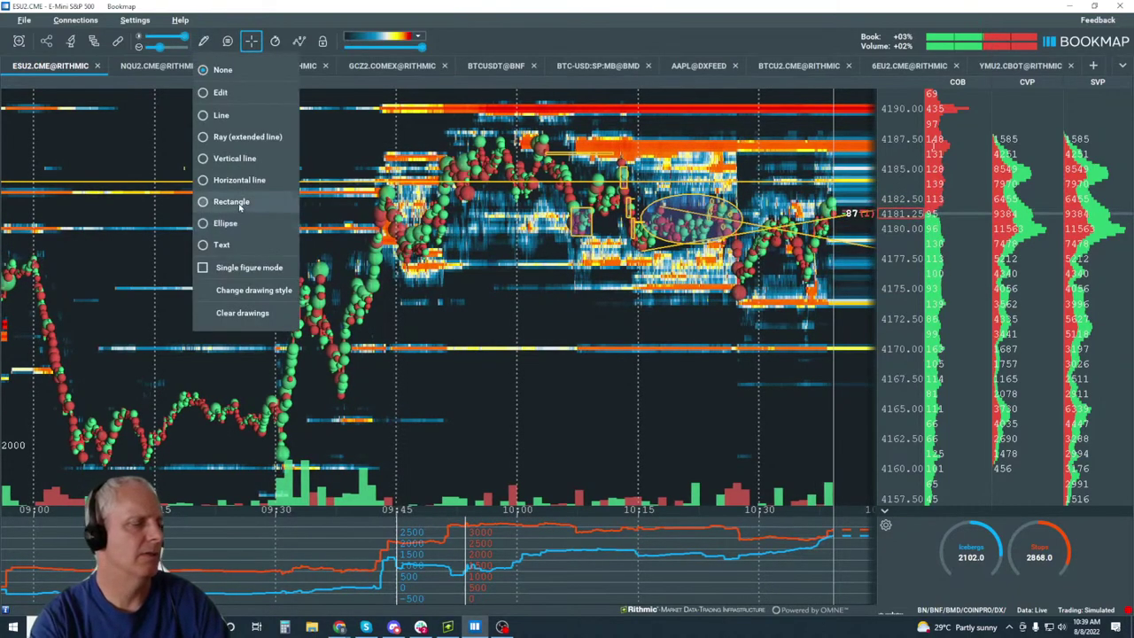
pyautogui.click(228, 202)
pyautogui.moveTo(736, 232)
pyautogui.mouseDown()
pyautogui.moveTo(780, 287)
pyautogui.moveTo(808, 280)
pyautogui.moveTo(807, 304)
pyautogui.mouseUp()
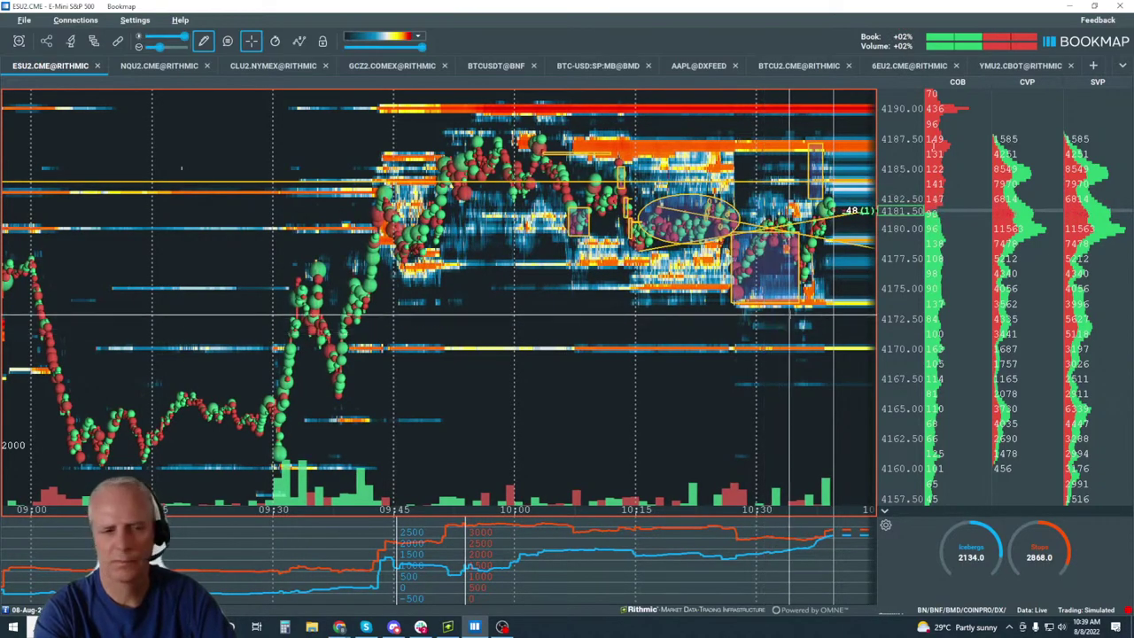
pyautogui.scroll(4, 763, 335)
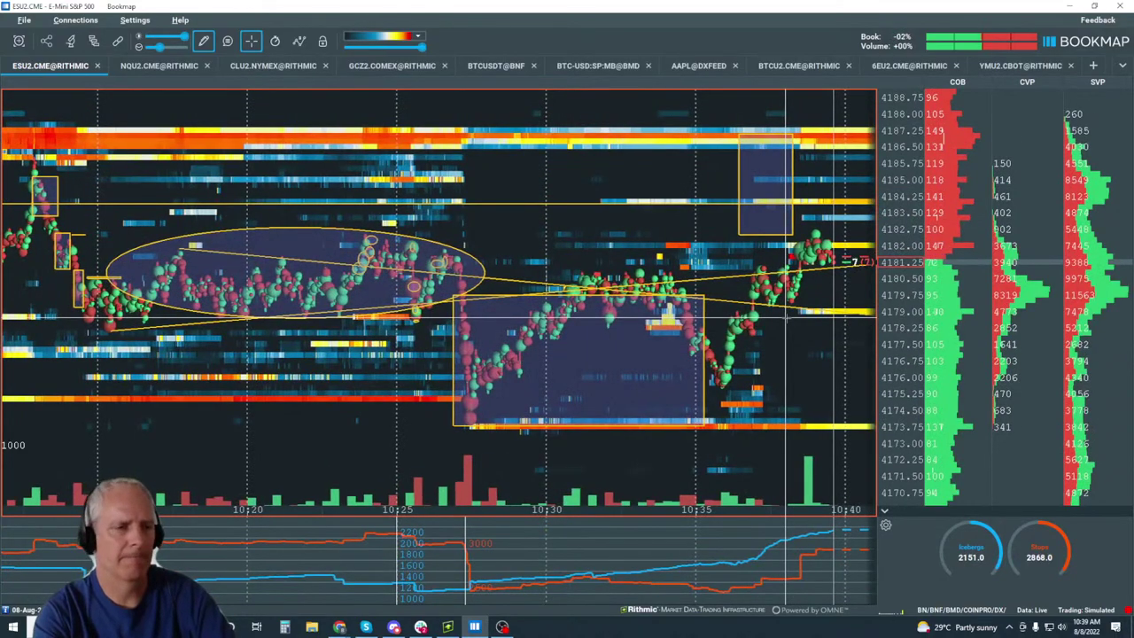
pyautogui.scroll(2, 787, 321)
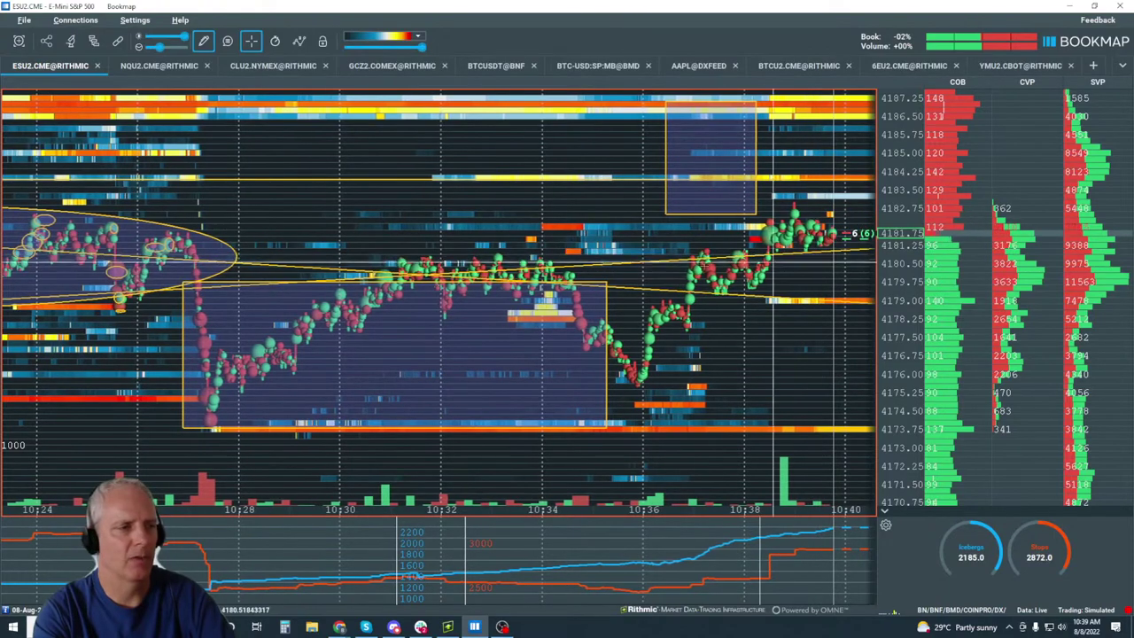
pyautogui.press('Escape')
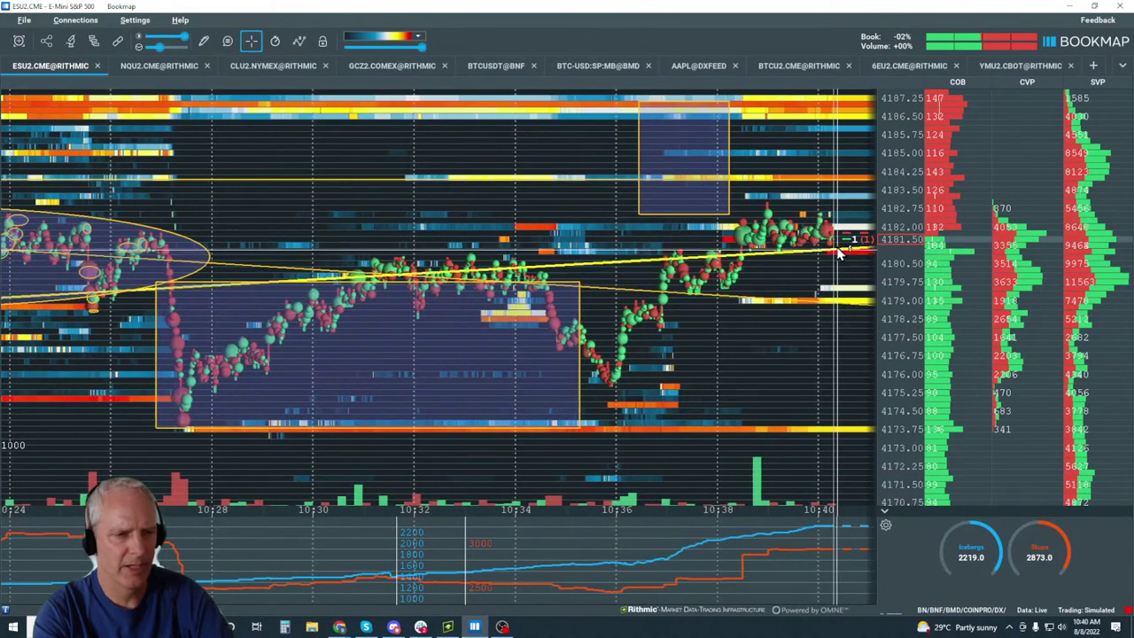
# Examine live price along the rising ray and its approach to the horizontal line near 4184 at close and wide scales.
pyautogui.scroll(6, 837, 253)
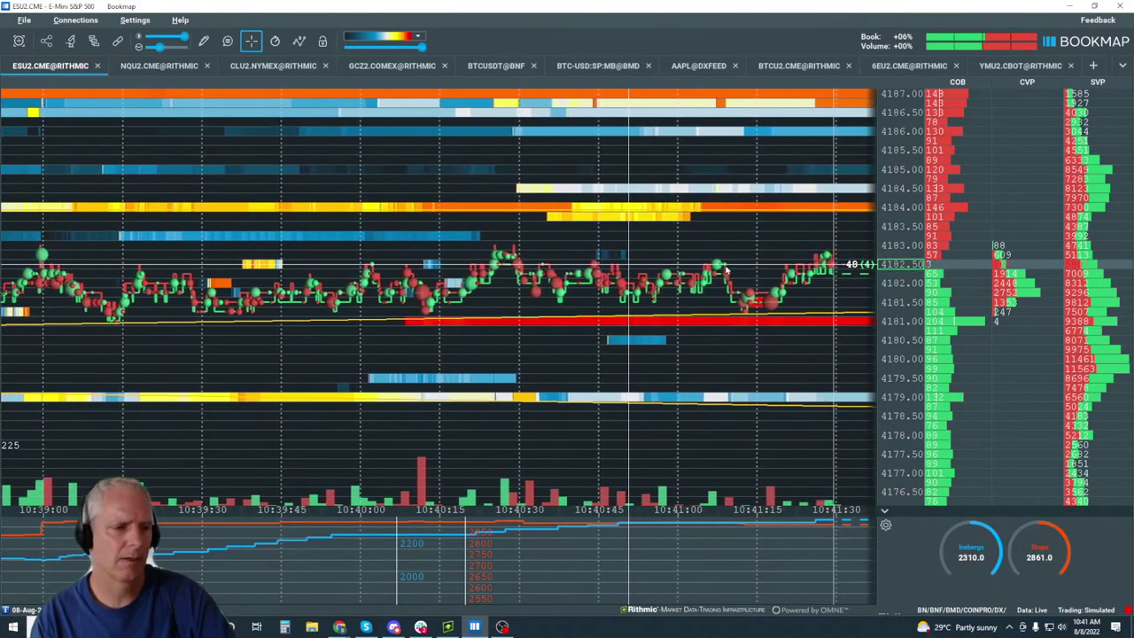
pyautogui.scroll(-3, 612, 266)
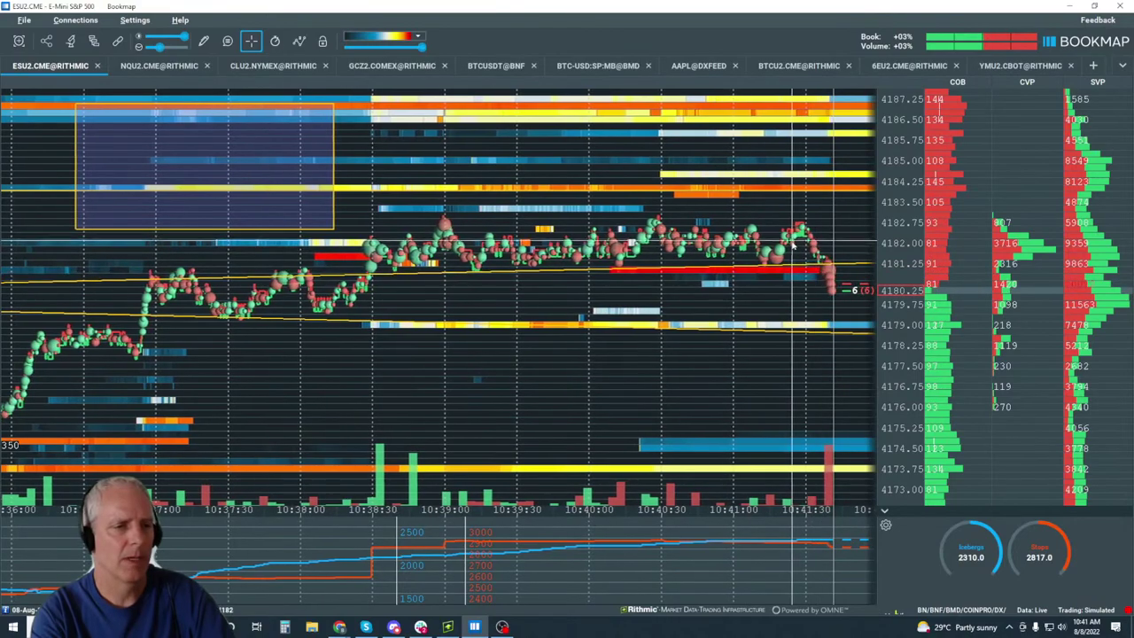
pyautogui.scroll(2, 727, 215)
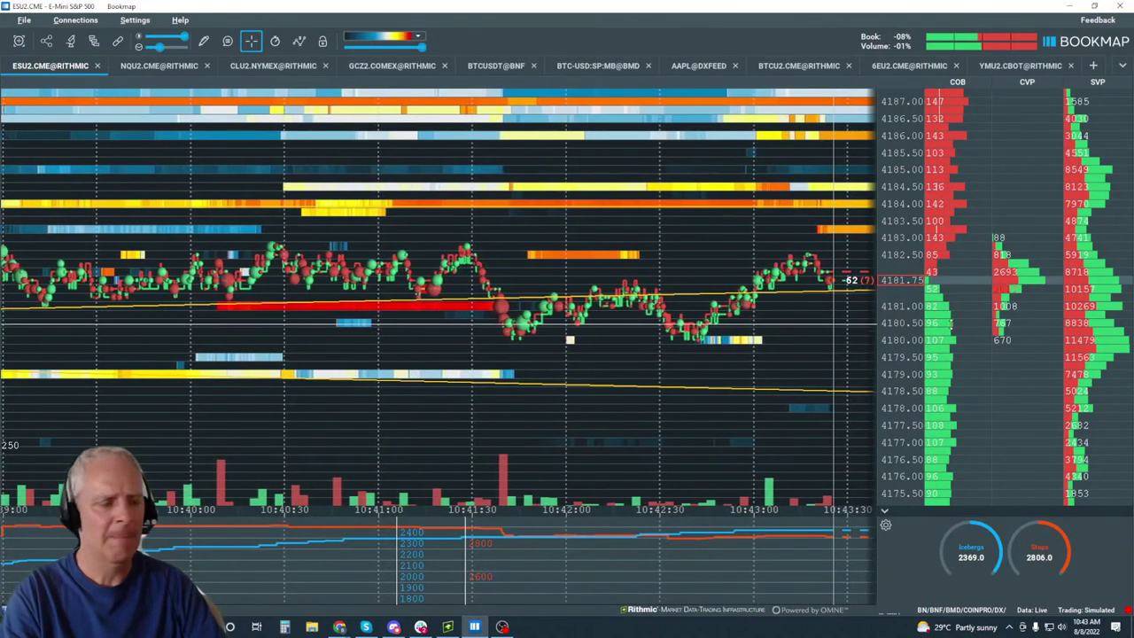
pyautogui.scroll(-5, 718, 350)
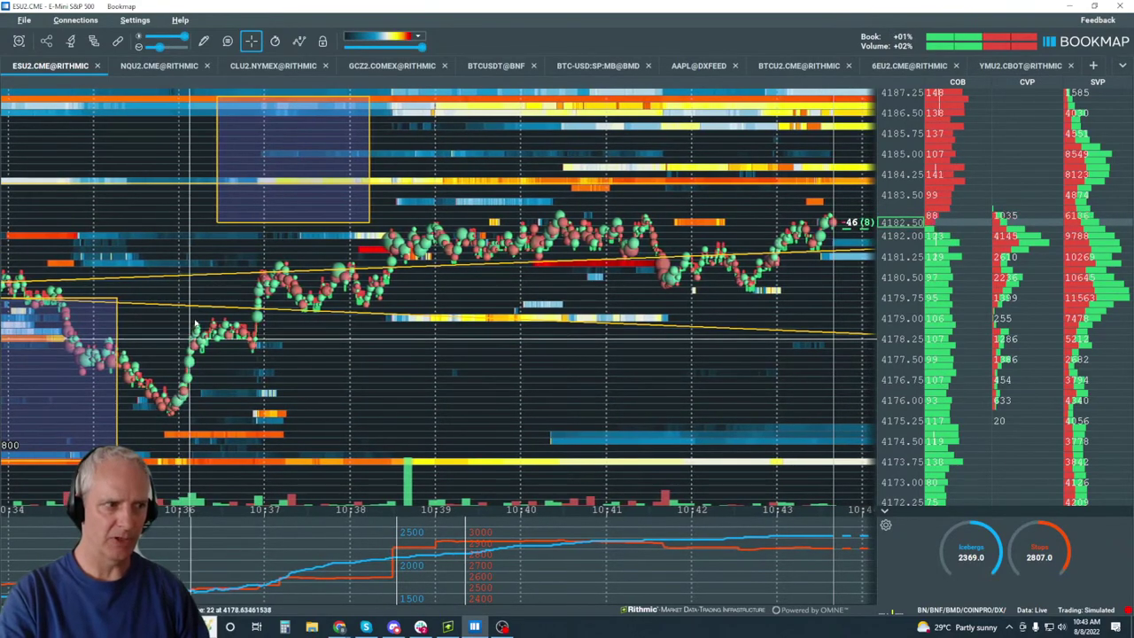
pyautogui.scroll(-2, 276, 295)
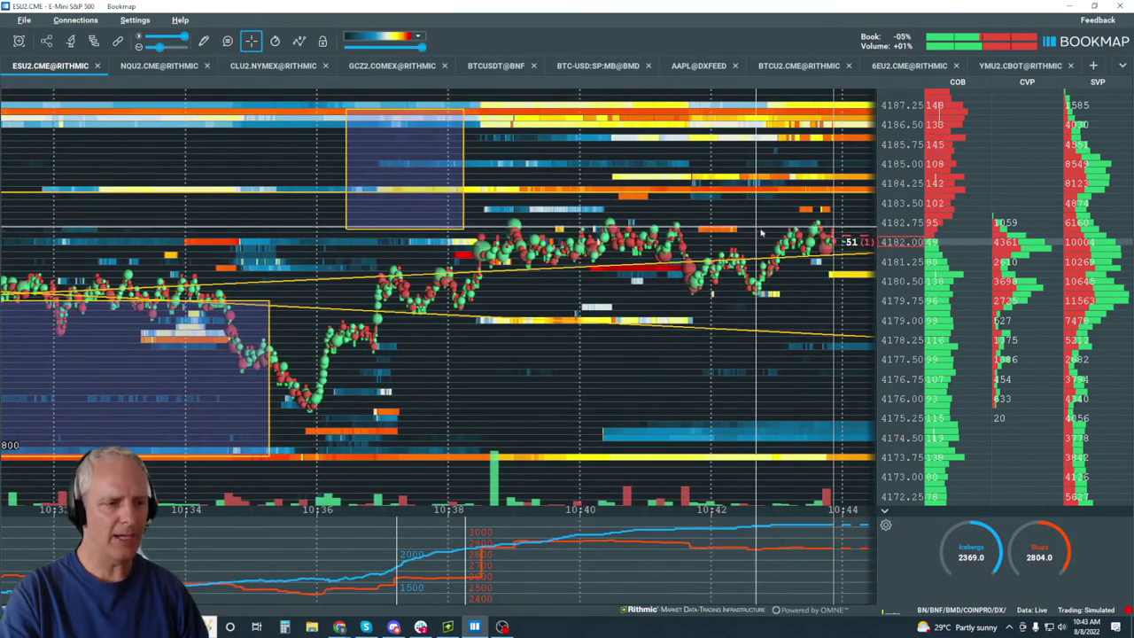
pyautogui.scroll(2, 634, 232)
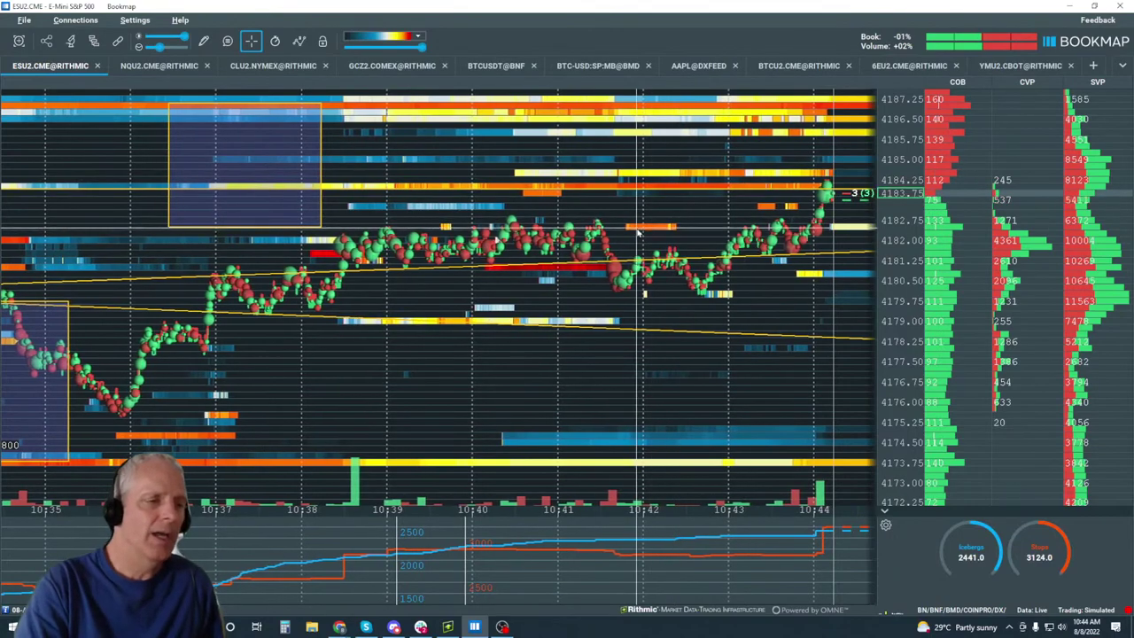
pyautogui.scroll(-3, 760, 188)
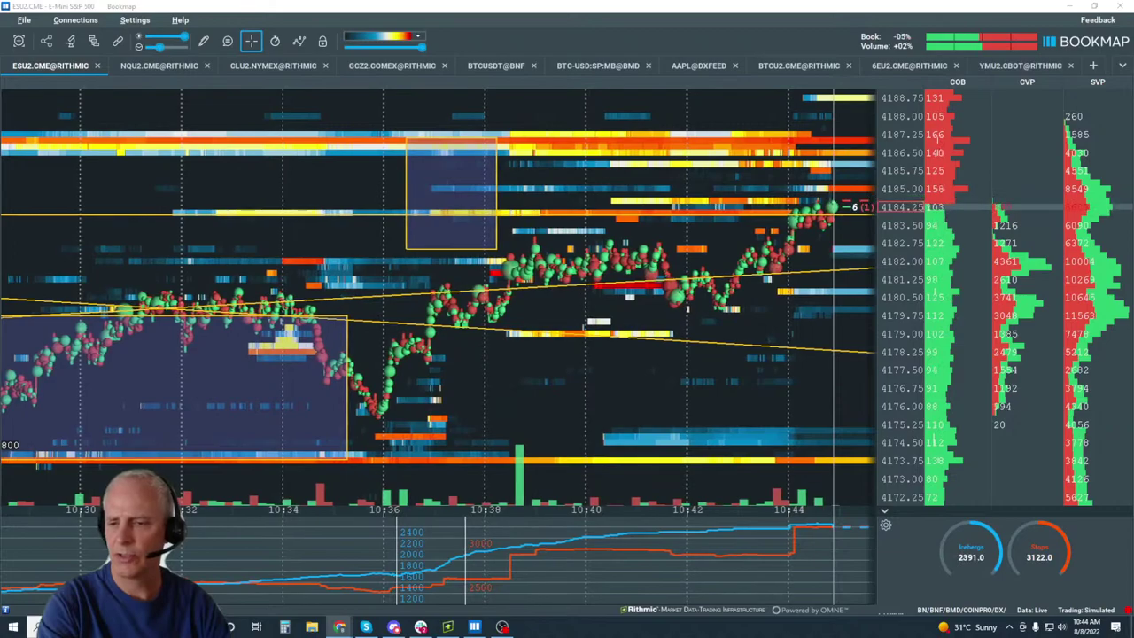
# Switch to Chrome, open the video "How to Read Order Flow inside Candlesticks" from Bookmap's YouTube uploads and read its comments.
pyautogui.hotkey('alt', 'Tab')
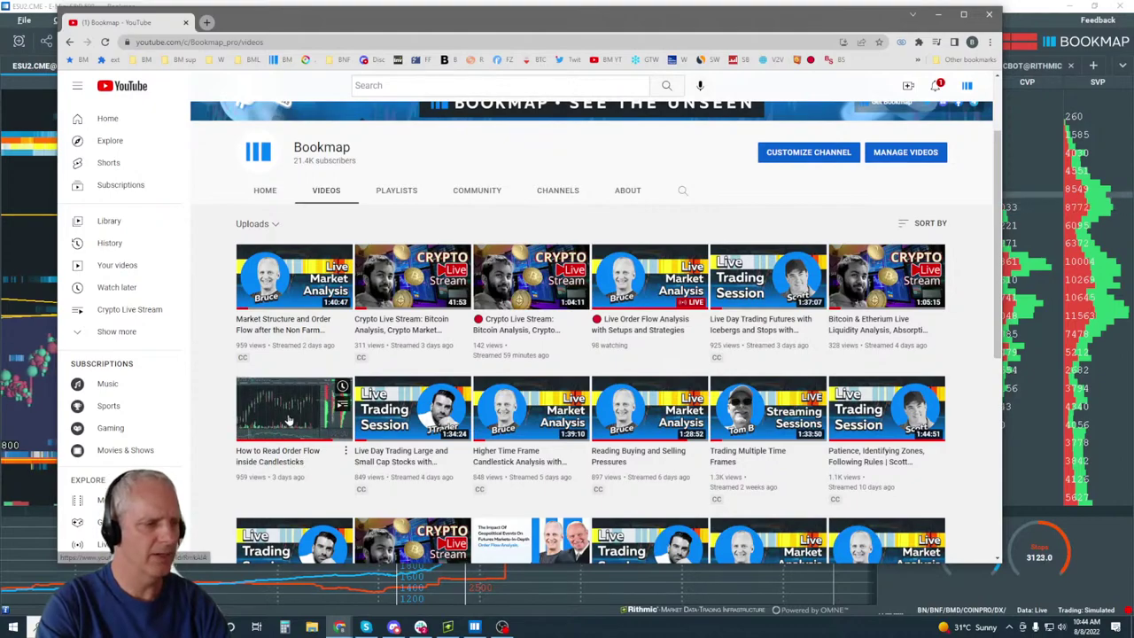
pyautogui.click(289, 420)
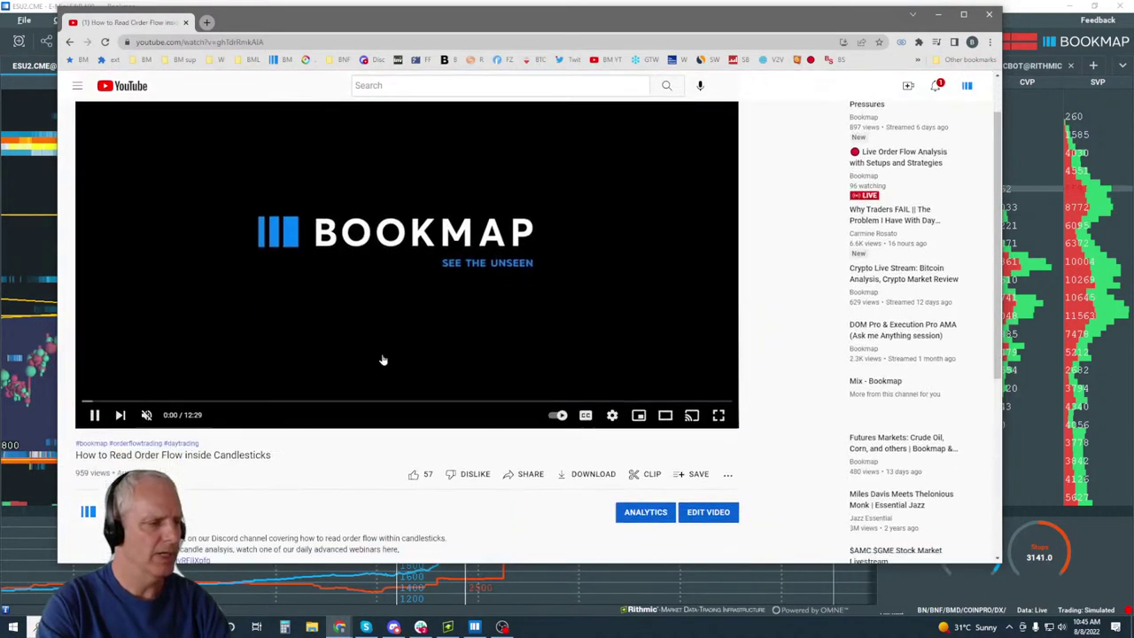
pyautogui.scroll(-1, 383, 359)
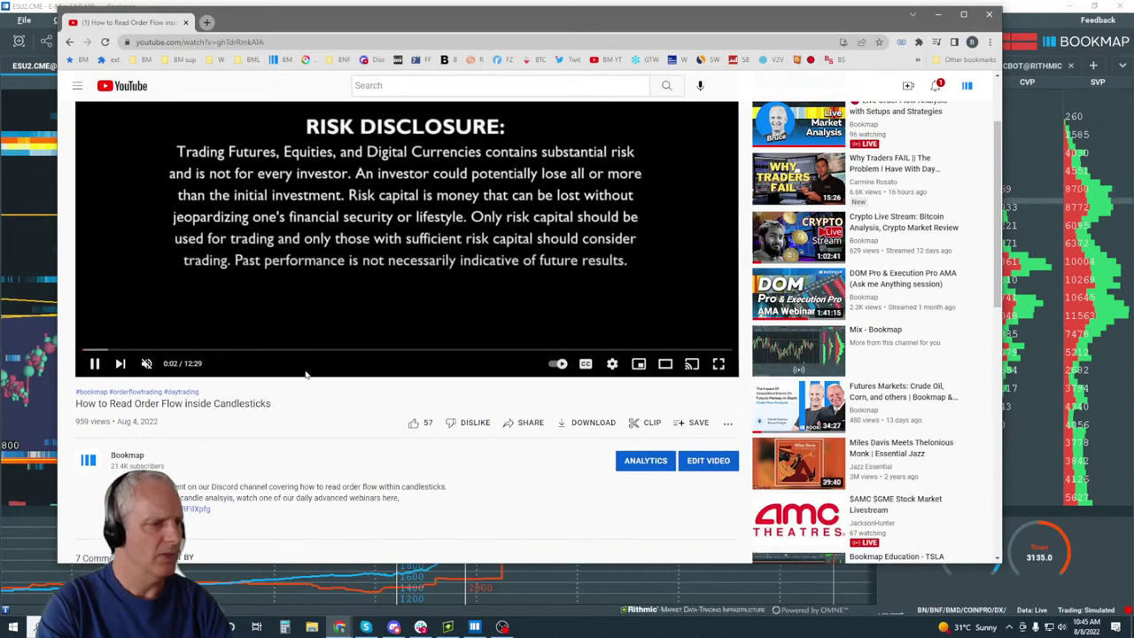
pyautogui.scroll(-2, 286, 454)
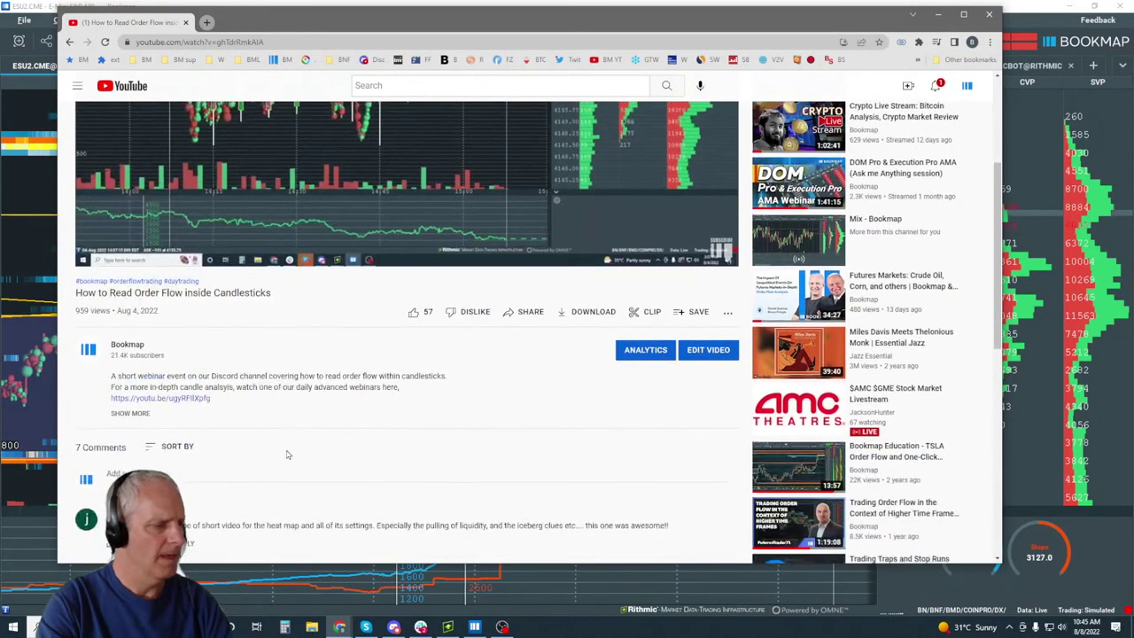
pyautogui.scroll(-10, 285, 452)
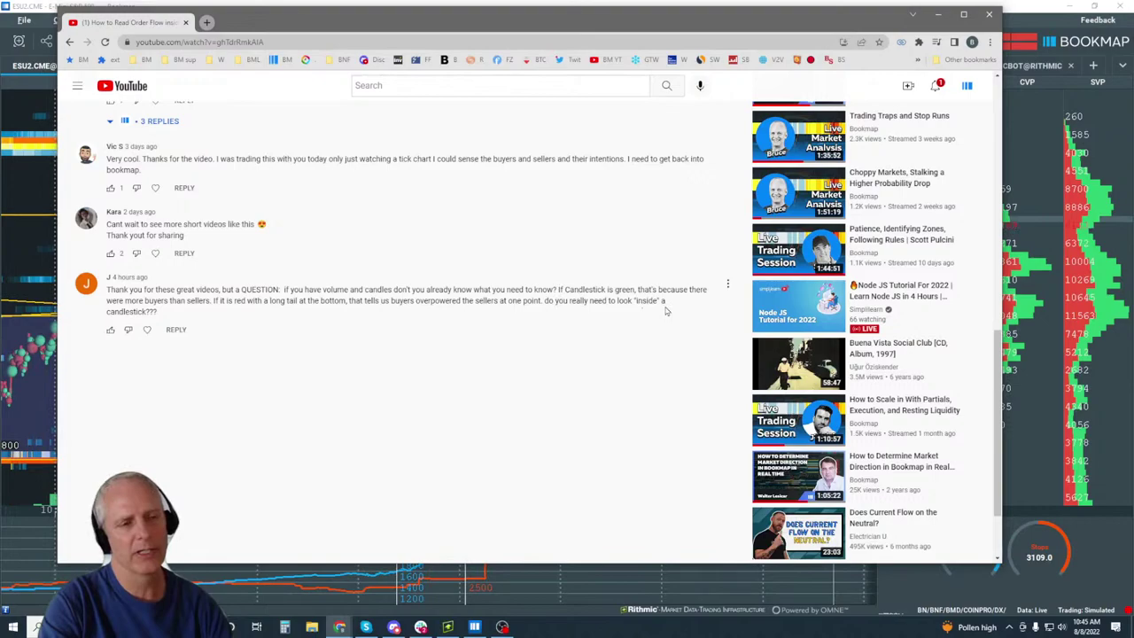
# Switch back to Bookmap and show candlestick bars on the ESU2 chart.
pyautogui.hotkey('alt', 'Tab')
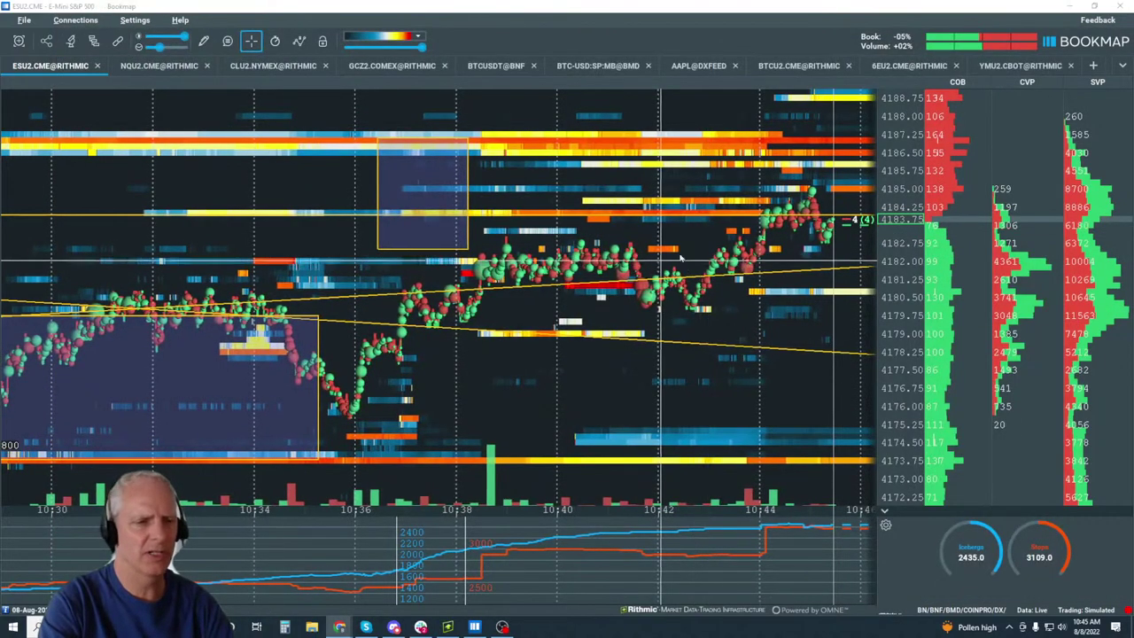
pyautogui.scroll(5, 681, 258)
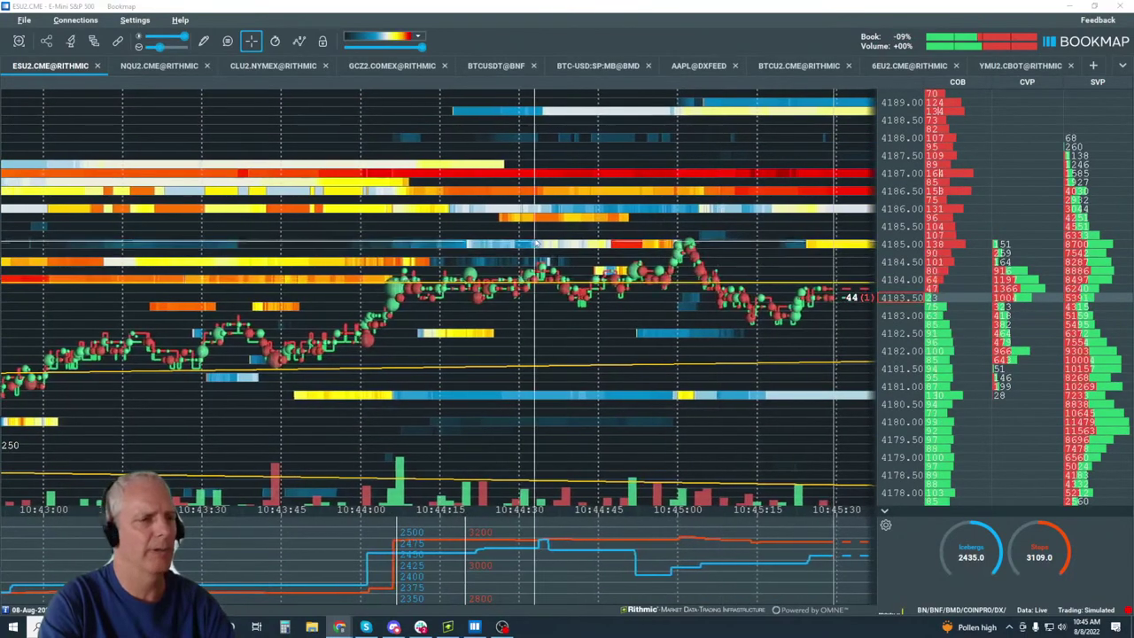
pyautogui.click(299, 41)
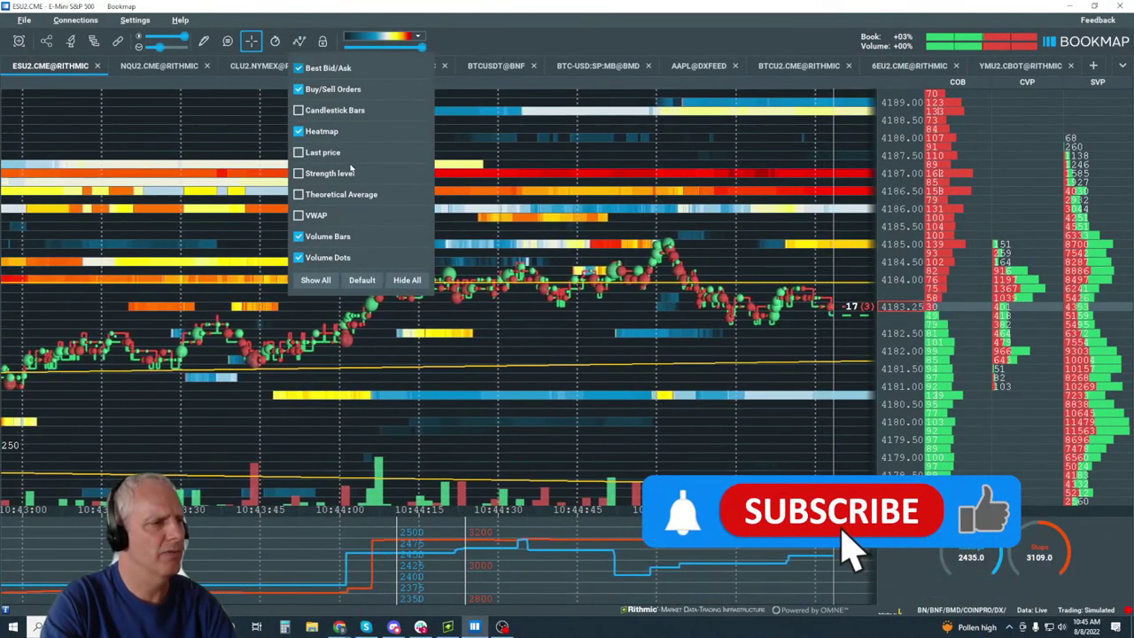
pyautogui.click(299, 110)
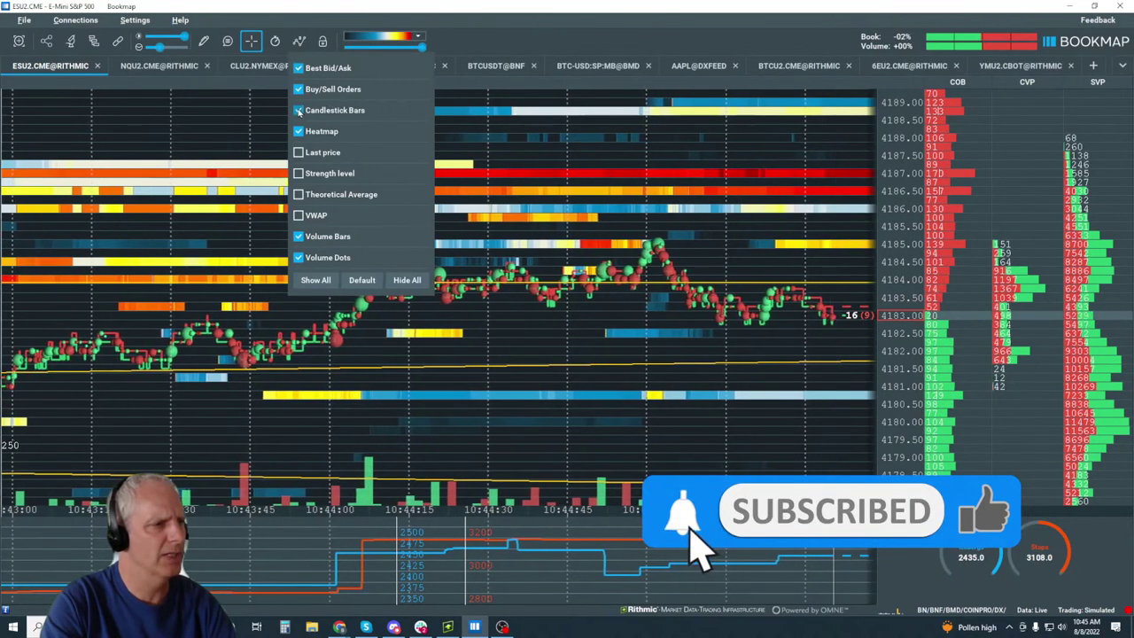
# Hide the volume dots on the ESU2 chart to compare it with the candlesticks alone, and show them again.
pyautogui.scroll(-5, 802, 275)
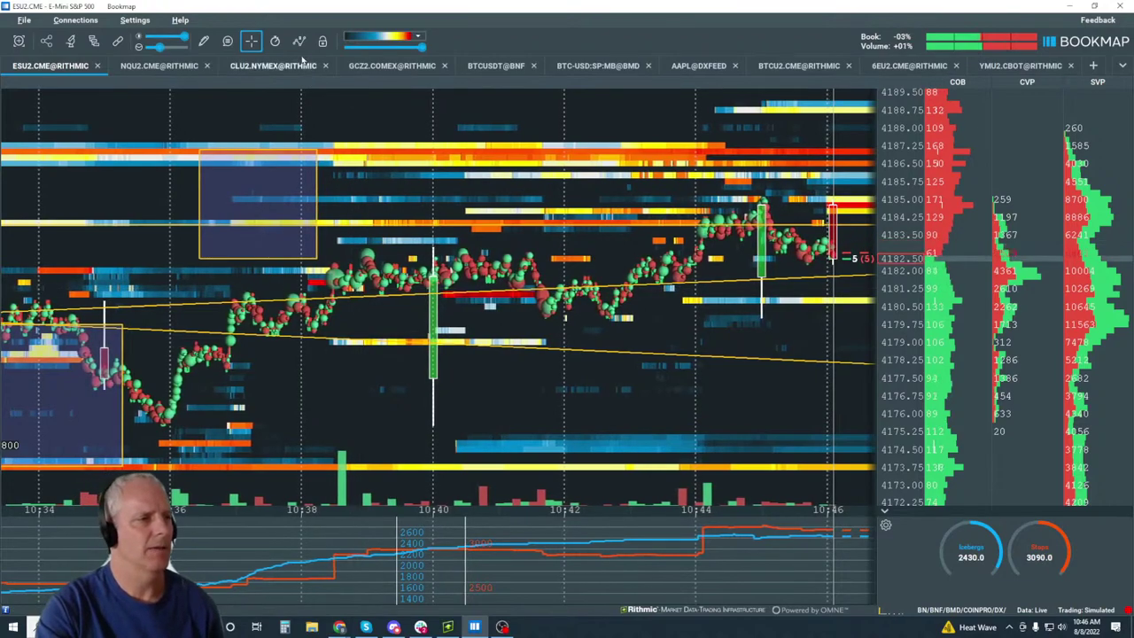
pyautogui.click(299, 43)
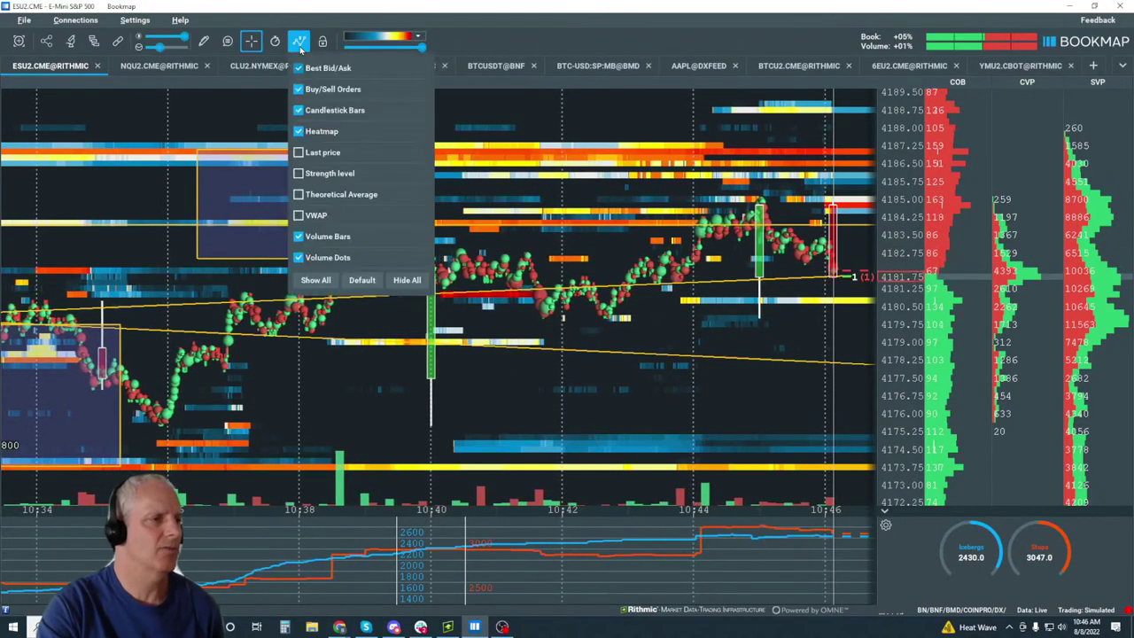
pyautogui.click(516, 373)
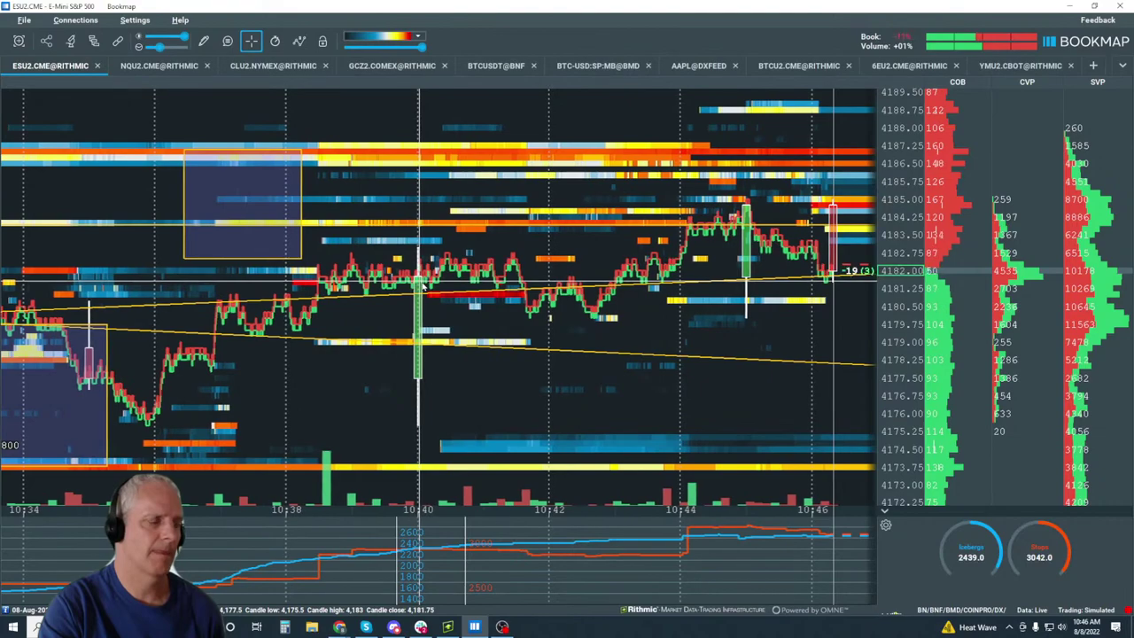
pyautogui.click(296, 42)
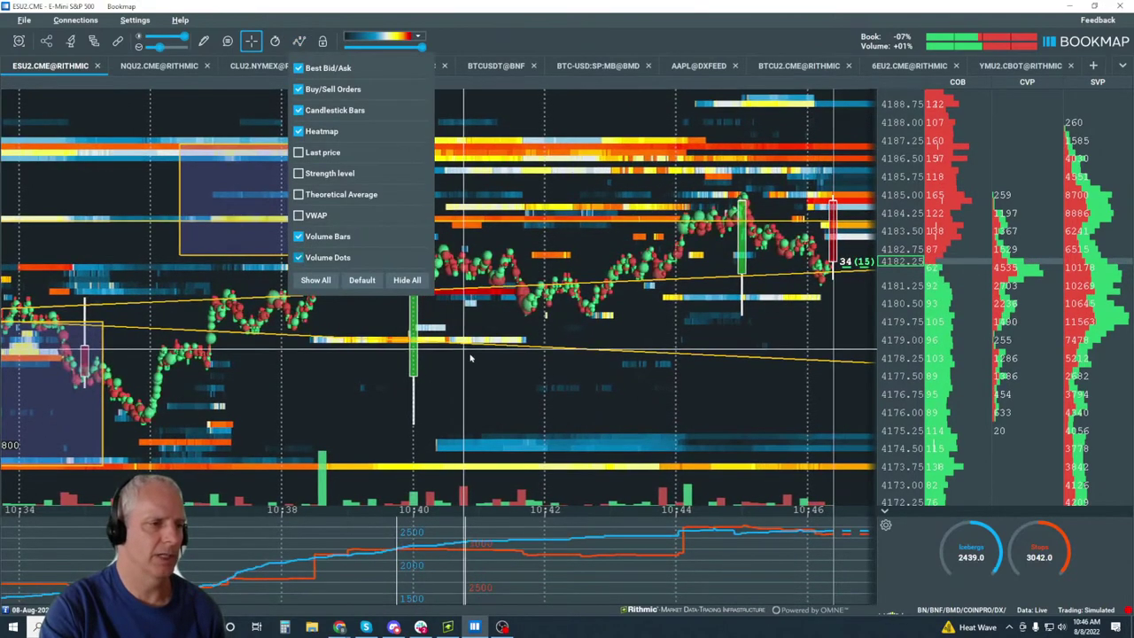
pyautogui.click(299, 257)
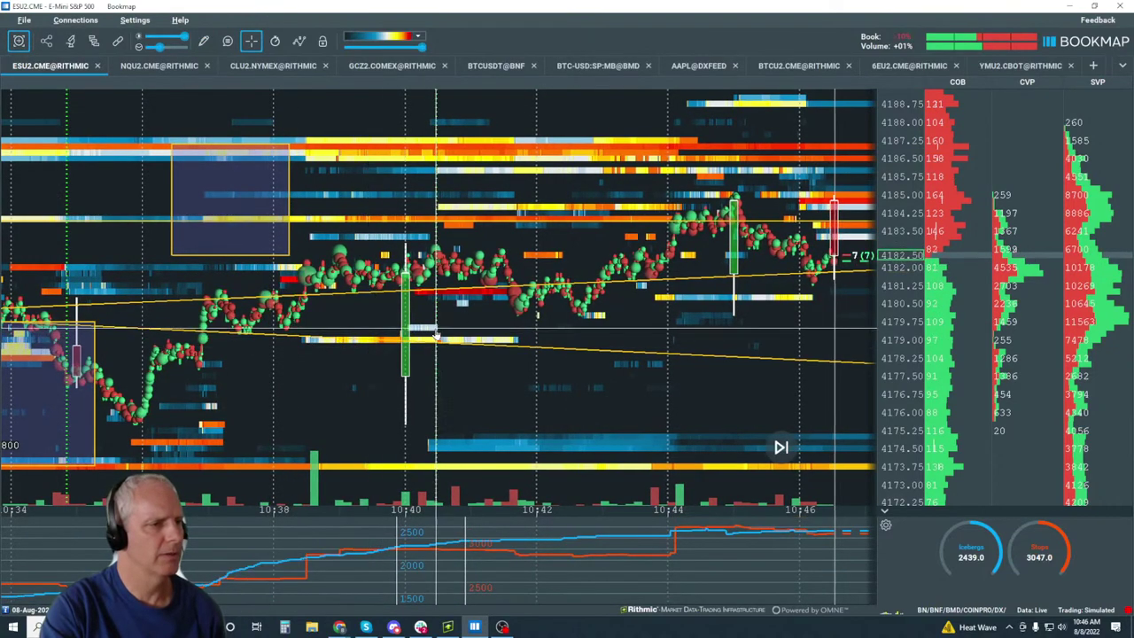
# Examine the order flow between about 10:35 and 10:42 that makes up the candlestick at 10:40.
pyautogui.scroll(3, 421, 332)
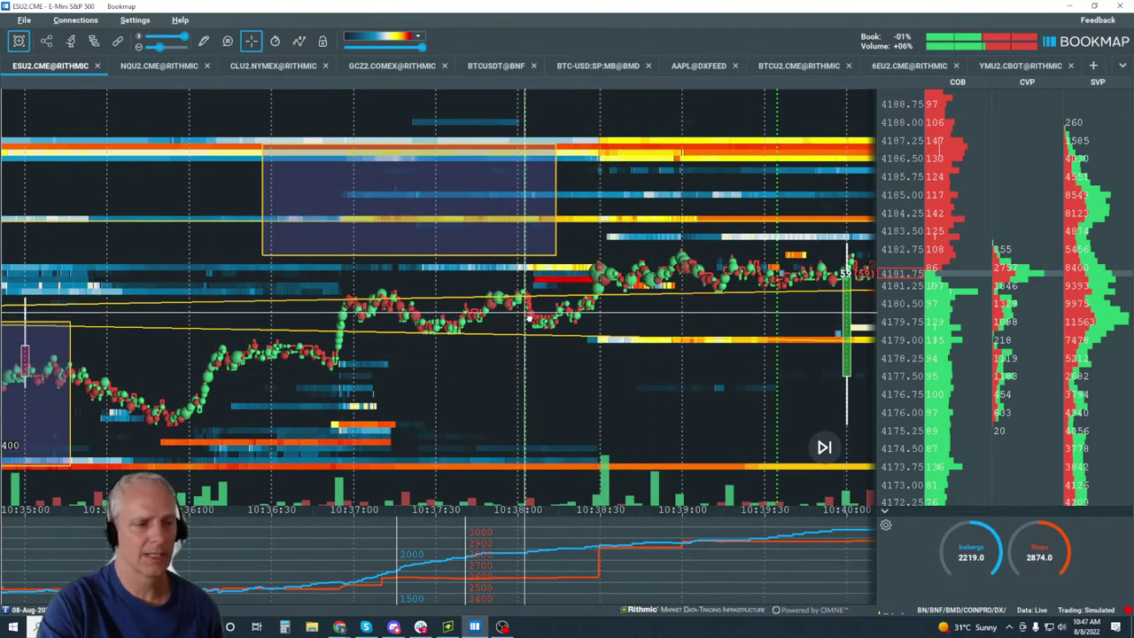
pyautogui.scroll(1, 304, 177)
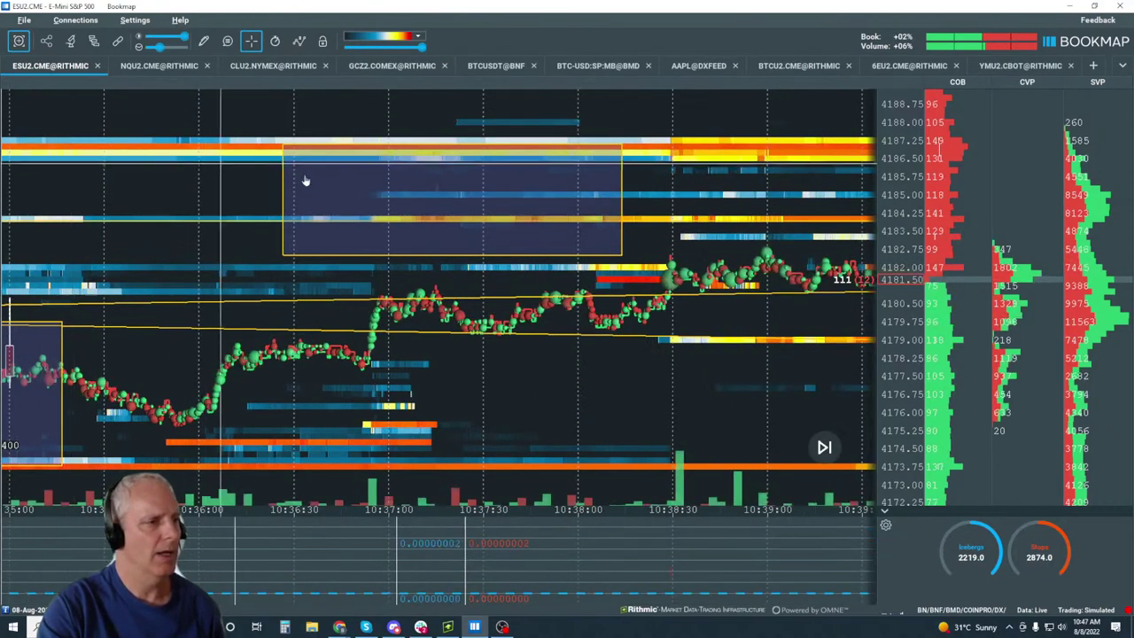
pyautogui.scroll(-1, 687, 280)
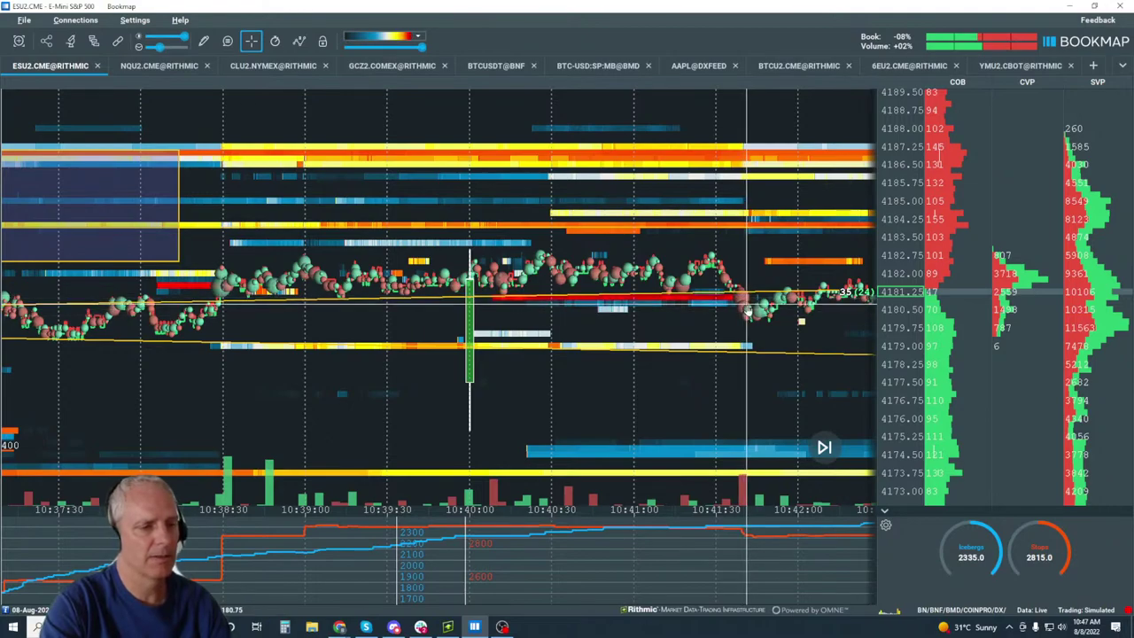
pyautogui.moveTo(213, 228); pyautogui.dragTo(300, 234)
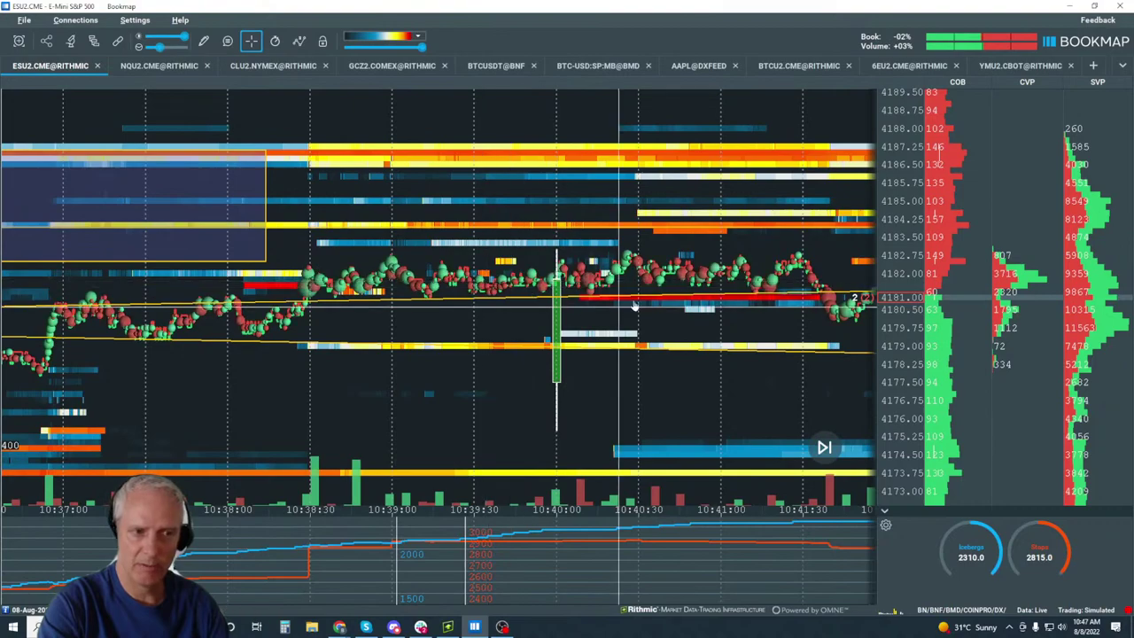
pyautogui.moveTo(657, 230); pyautogui.dragTo(528, 294)
pyautogui.scroll(-5, 528, 294)
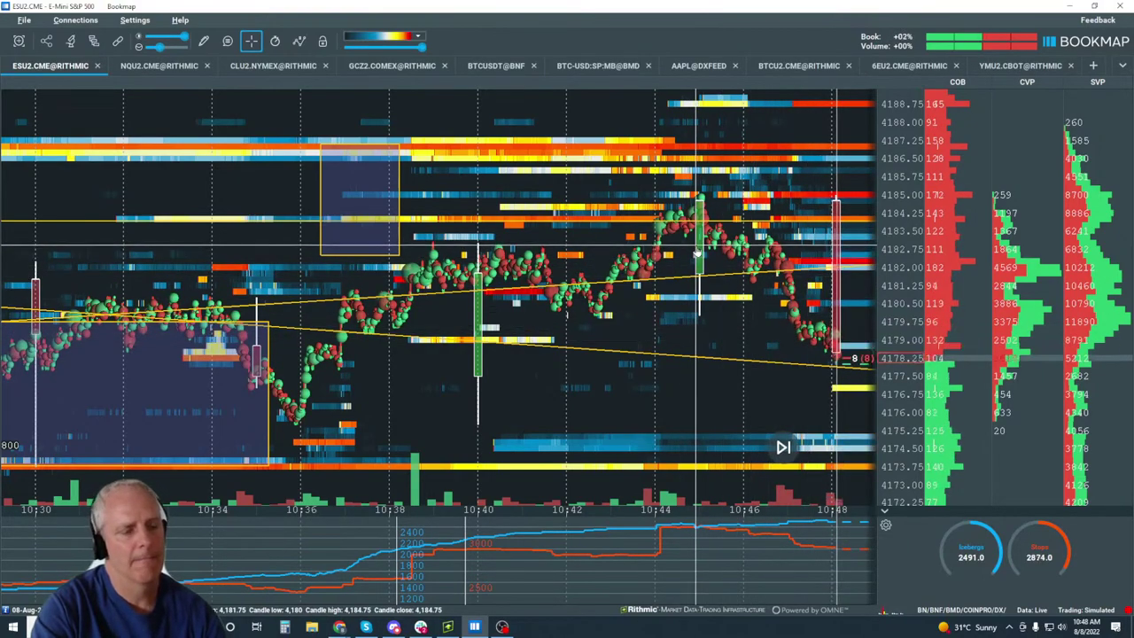
# Examine the price drop between 10:47 and 10:49 and its large volume dots at wide and close scales.
pyautogui.scroll(-3, 698, 255)
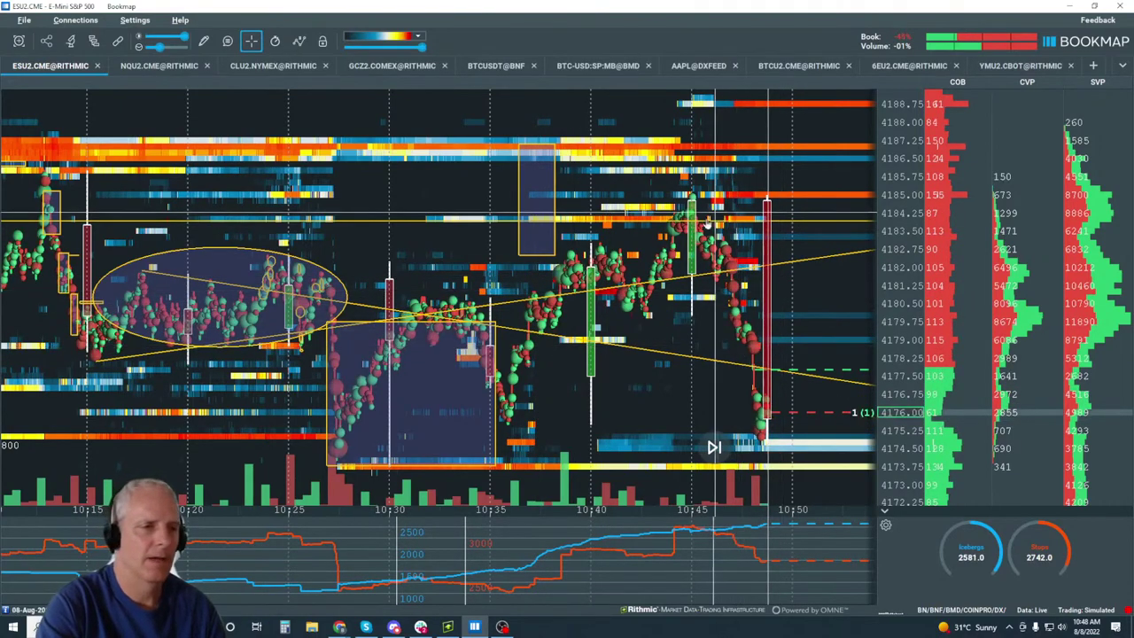
pyautogui.scroll(3, 722, 271)
pyautogui.scroll(5, 722, 271)
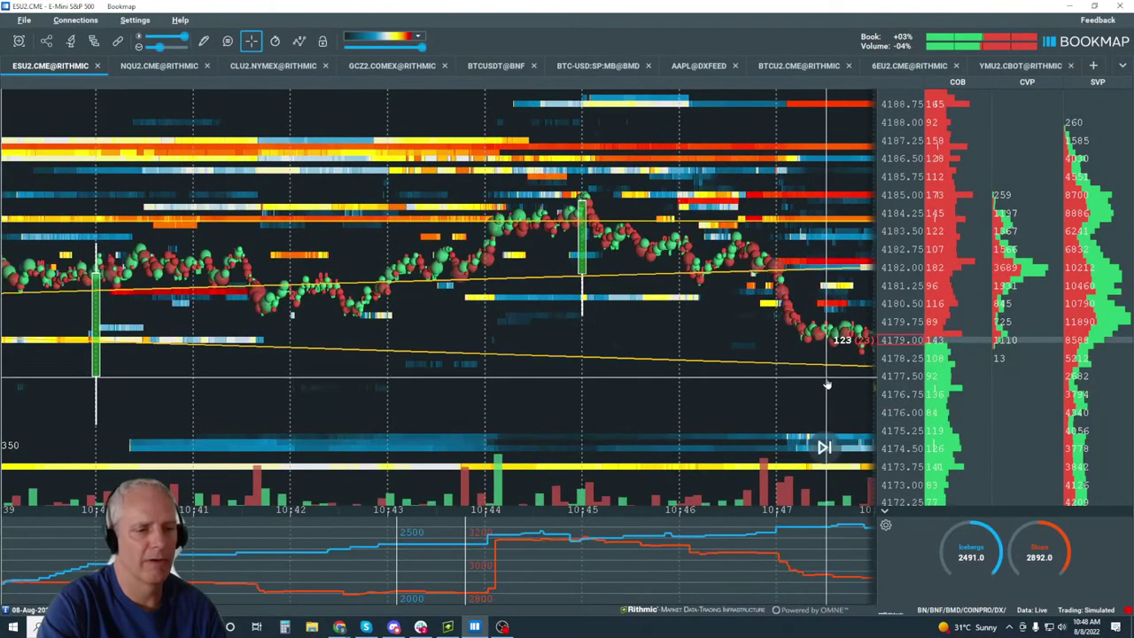
pyautogui.moveTo(822, 449); pyautogui.dragTo(695, 285)
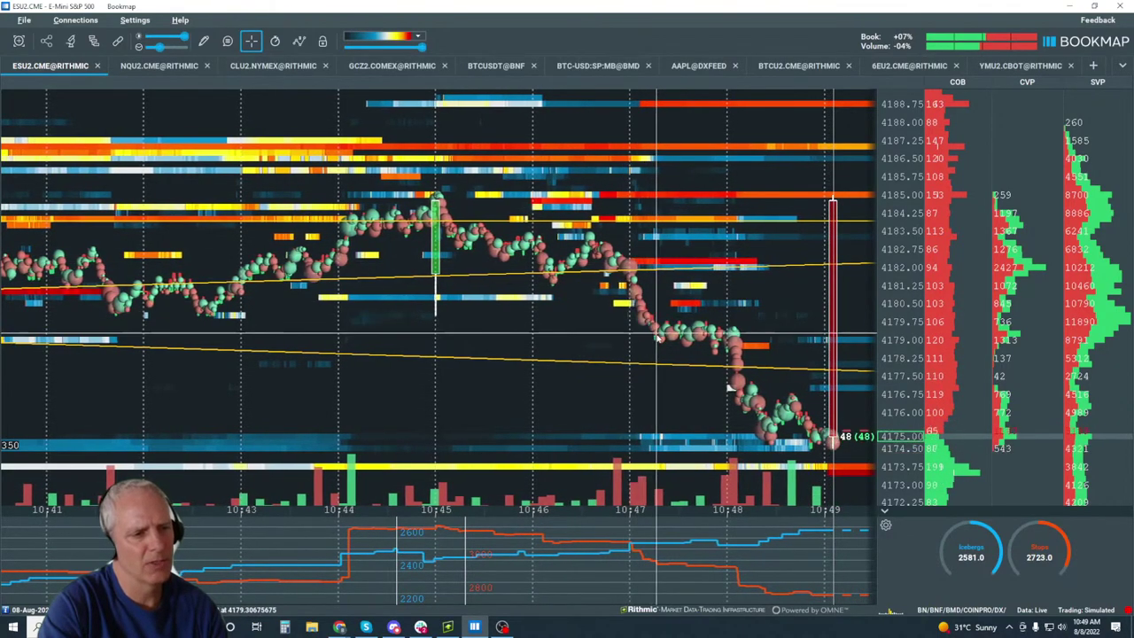
pyautogui.moveTo(673, 311); pyautogui.dragTo(567, 253)
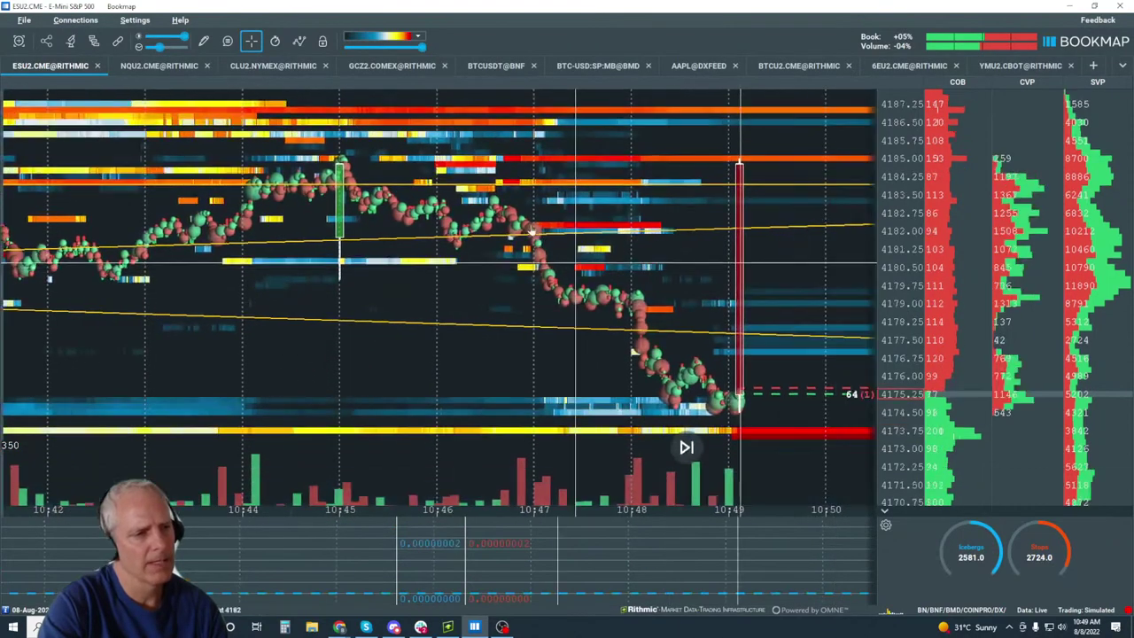
pyautogui.scroll(5, 567, 252)
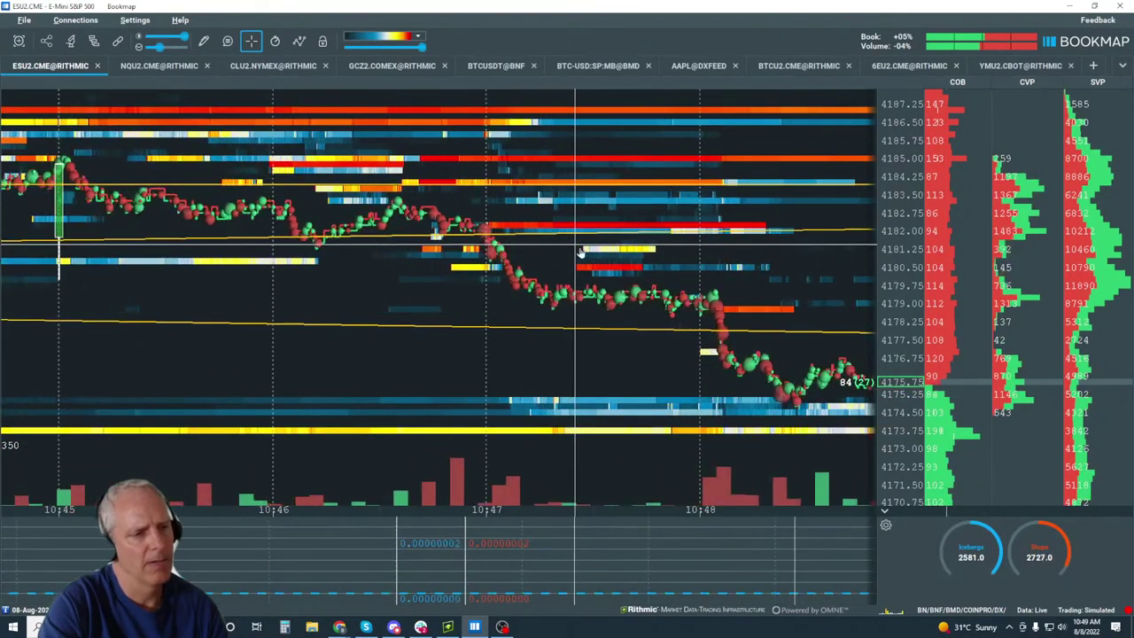
pyautogui.scroll(-3, 392, 231)
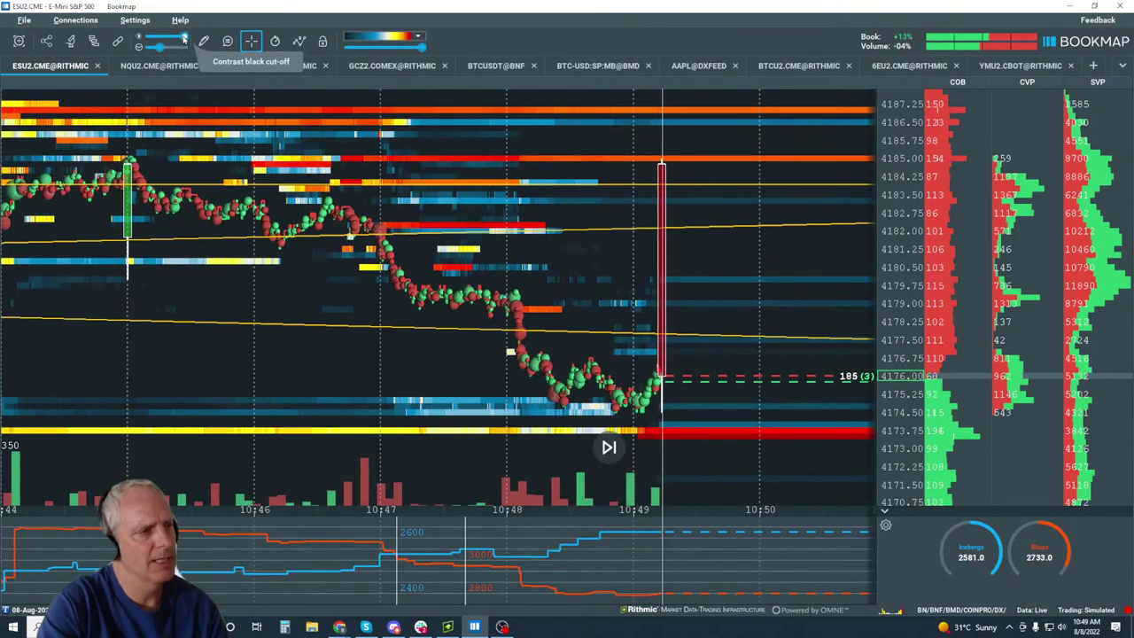
# Lower the heatmap's contrast black cut-off to about the middle and inspect the liquidity around the 10:48 drop.
pyautogui.moveTo(184, 40); pyautogui.dragTo(160, 44)
pyautogui.scroll(-2, 575, 237)
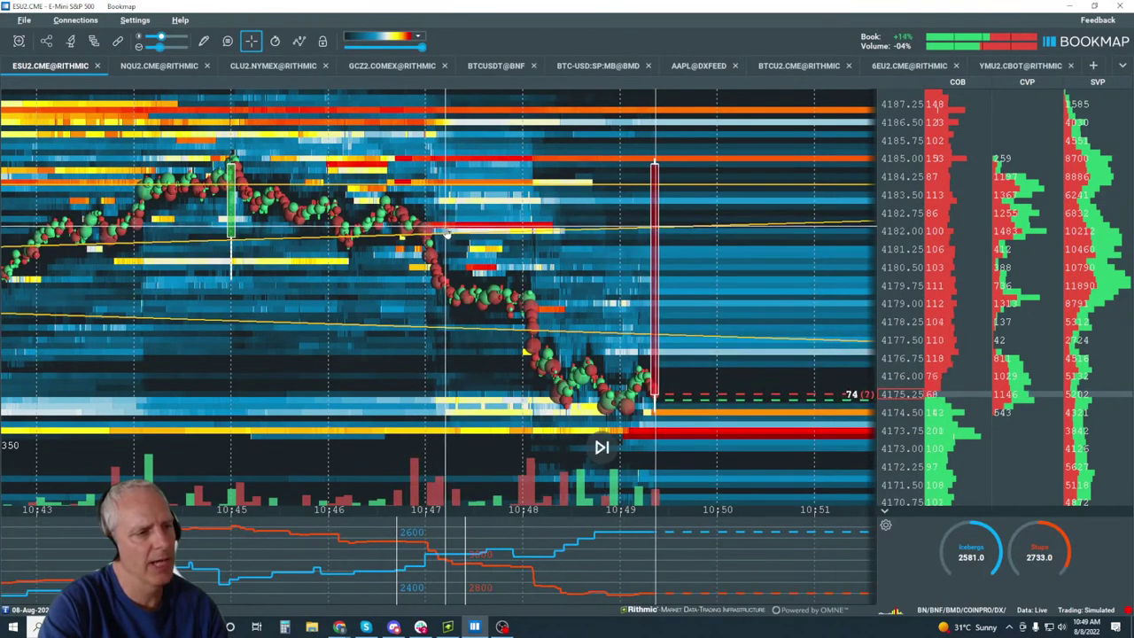
pyautogui.scroll(5, 556, 319)
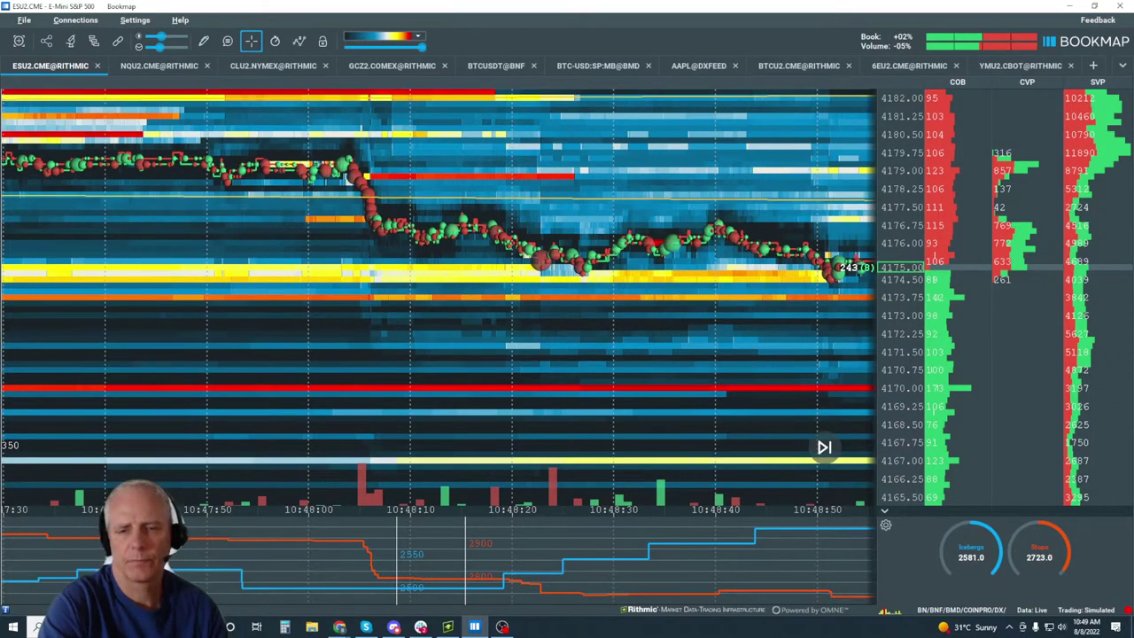
pyautogui.hotkey('alt', 'Tab')
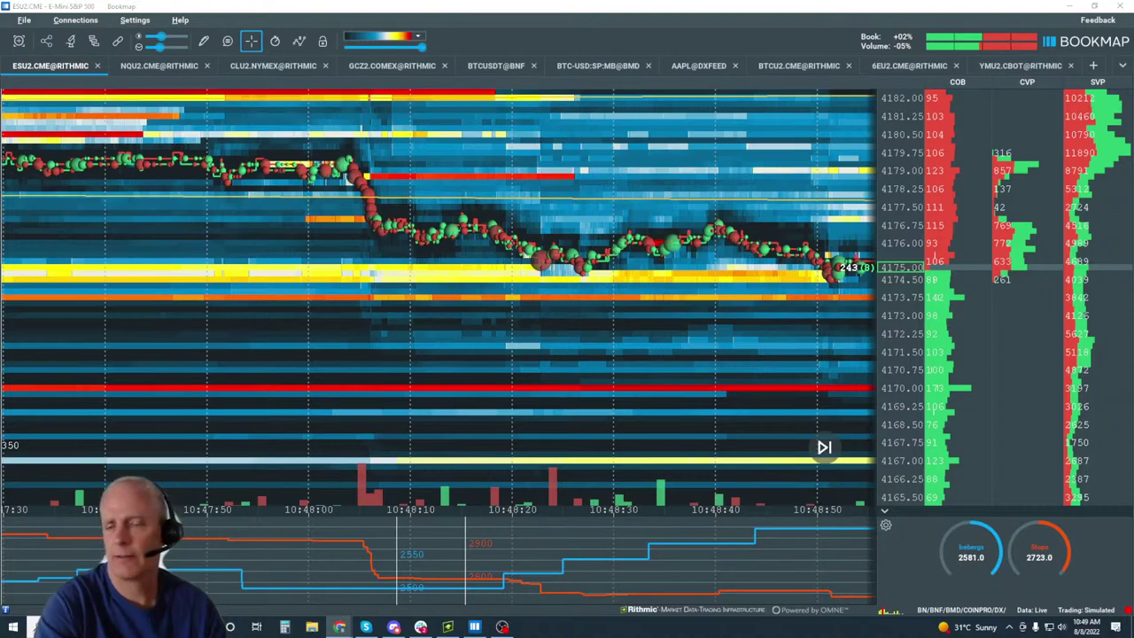
pyautogui.hotkey('alt', 'Tab')
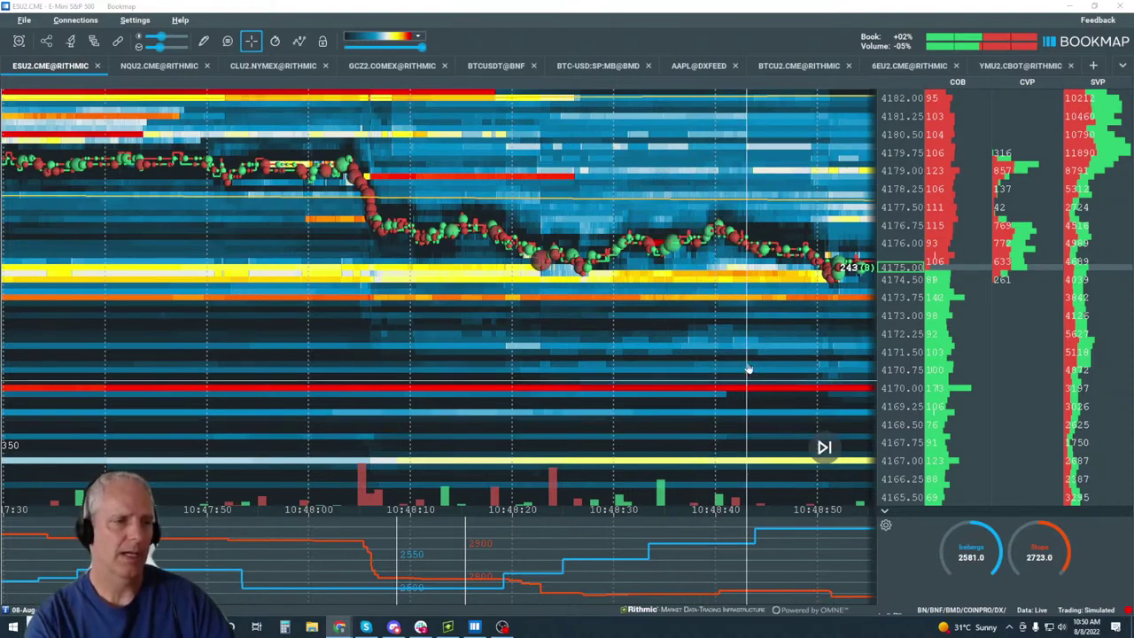
pyautogui.click(301, 44)
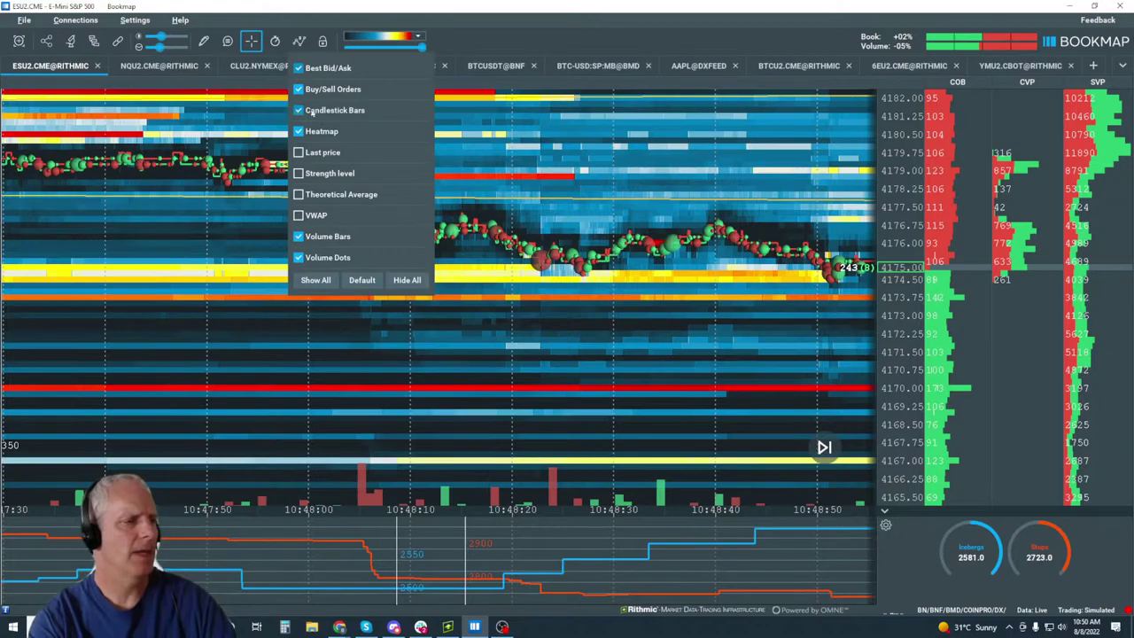
pyautogui.click(407, 280)
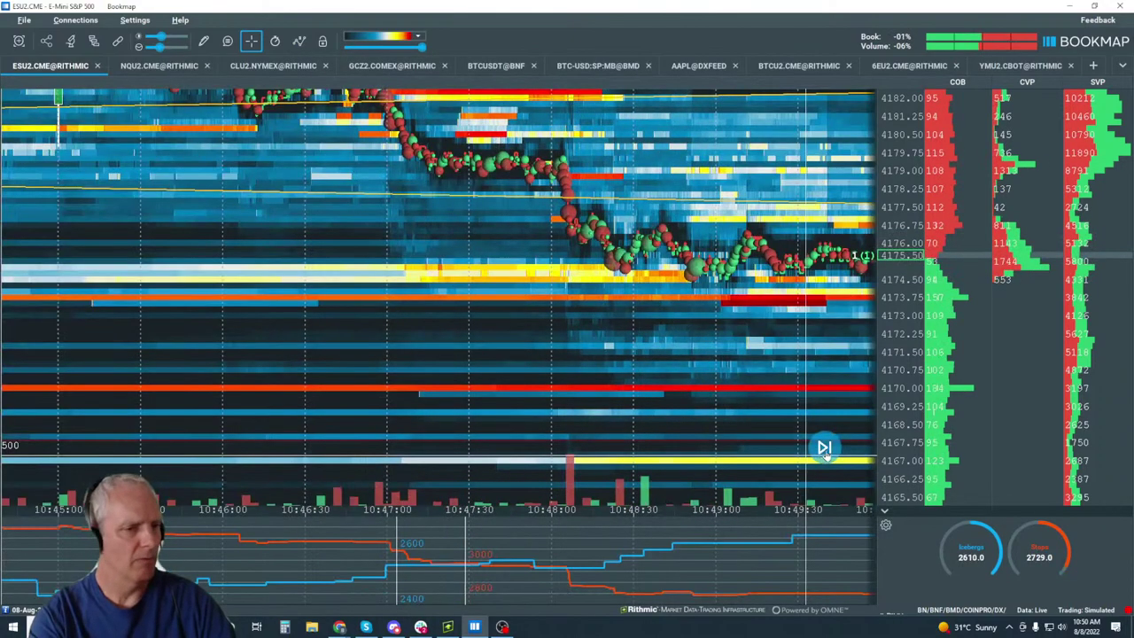
# Return the chart to the live price, clear all its drawings and fade the heatmap to slightly over one third opacity.
pyautogui.click(824, 447)
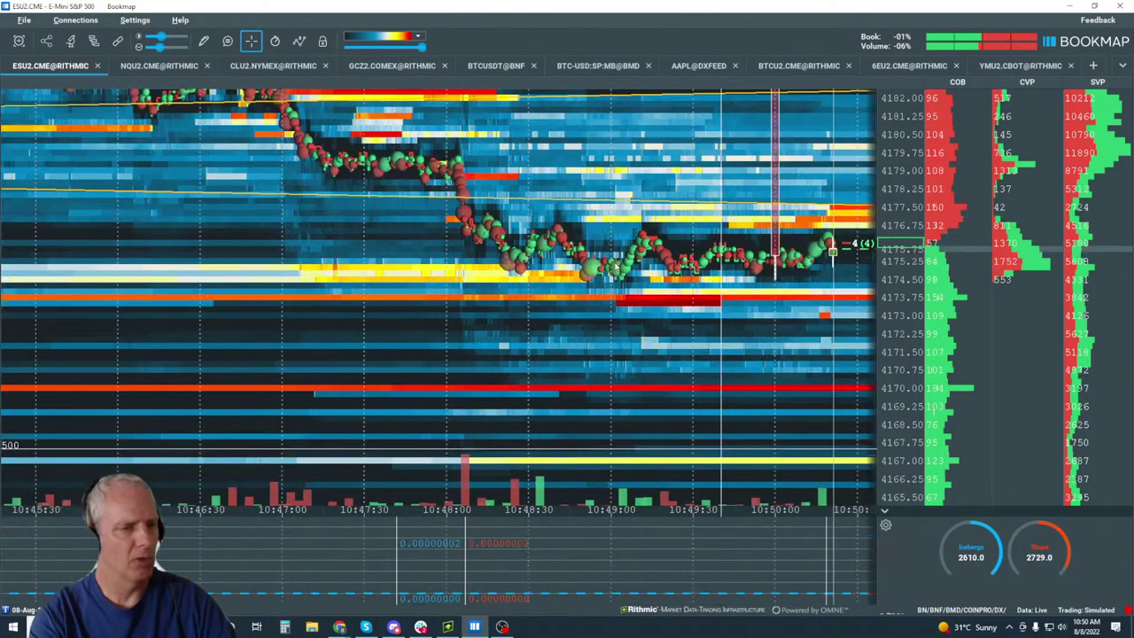
pyautogui.scroll(-3, 571, 228)
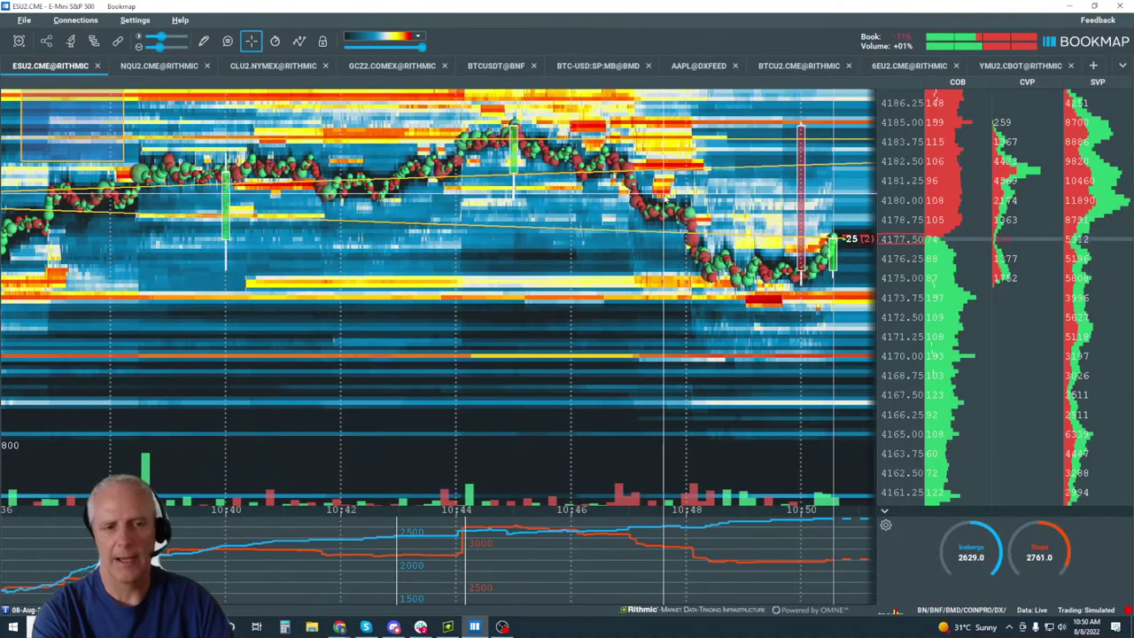
pyautogui.scroll(-5, 754, 280)
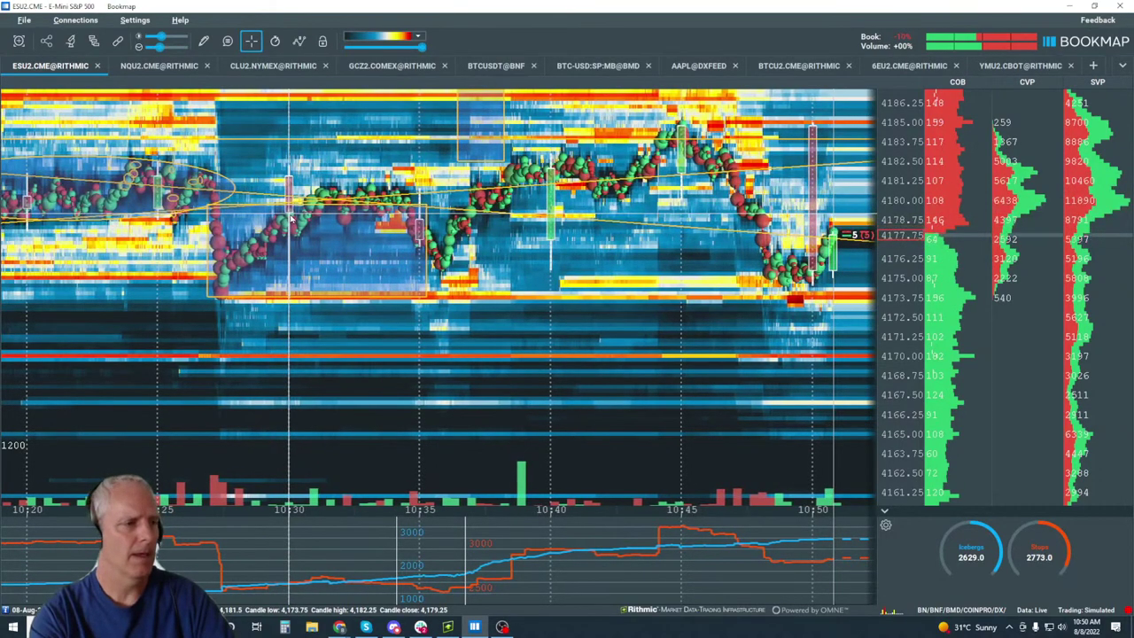
pyautogui.click(202, 41)
pyautogui.click(223, 318)
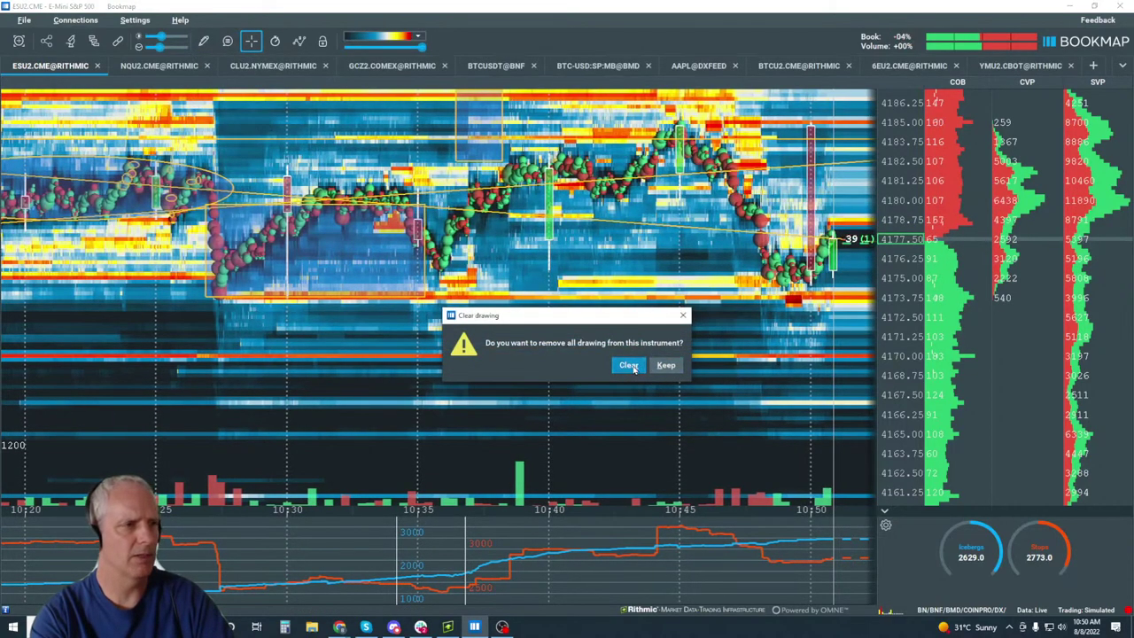
pyautogui.click(633, 369)
pyautogui.moveTo(422, 46)
pyautogui.mouseDown()
pyautogui.moveTo(354, 48)
pyautogui.moveTo(370, 50)
pyautogui.mouseUp()
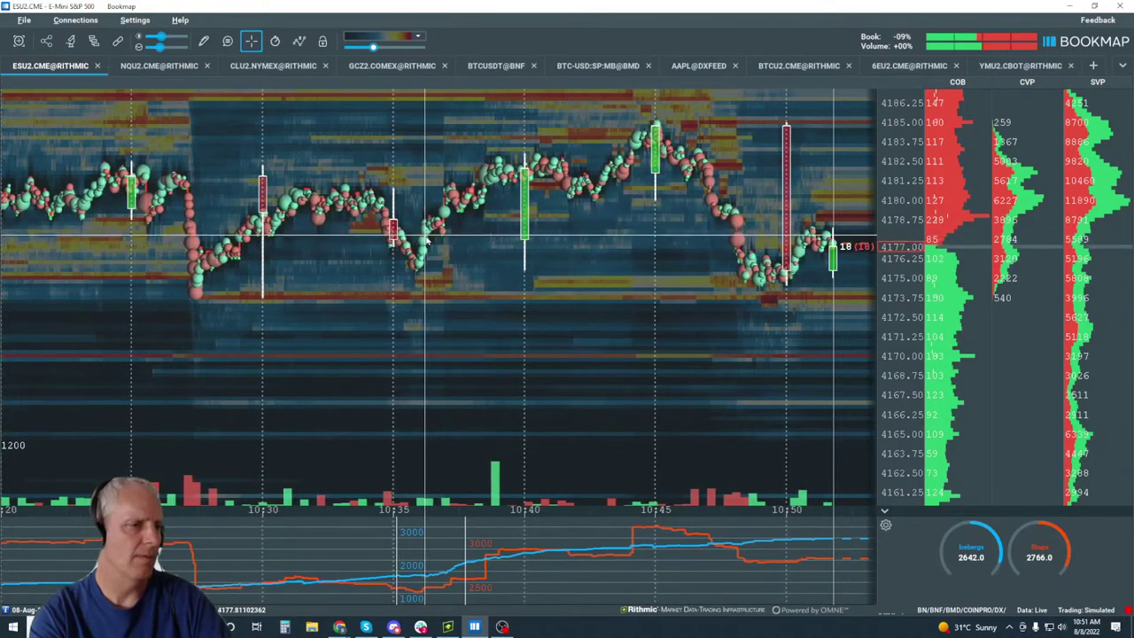
# Draw rectangles over 10:37–10:40:30 at about 4180.5–4182.75, along 4182.5 from about 10:22 to 10:41, and small ones near 10:43–10:46 up to 4185.
pyautogui.click(204, 41)
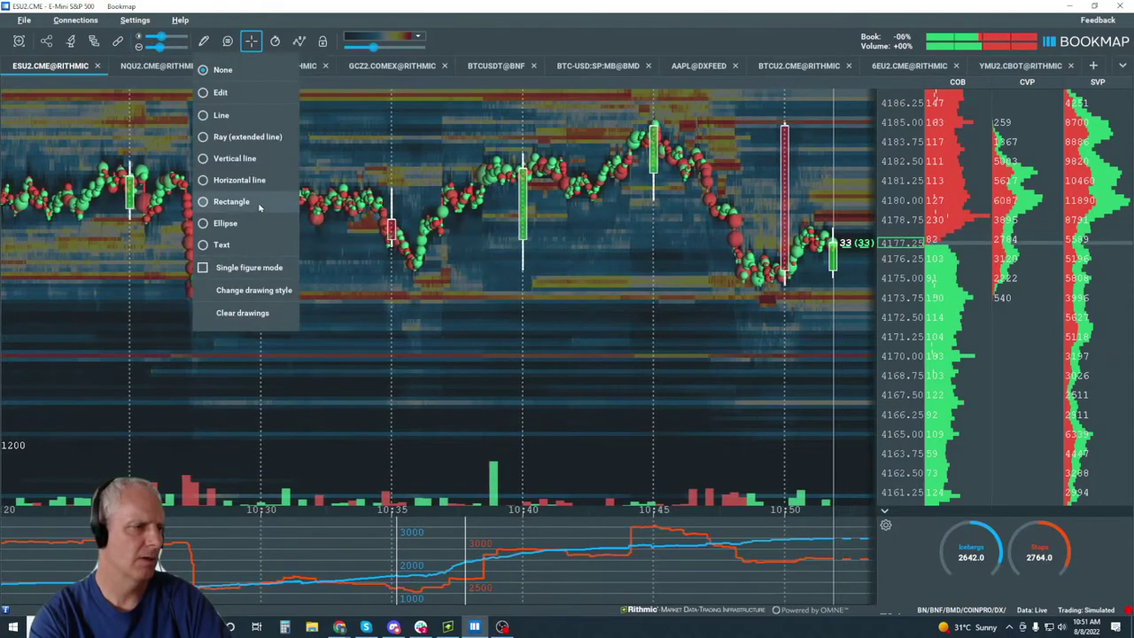
pyautogui.click(232, 202)
pyautogui.moveTo(448, 157)
pyautogui.mouseDown()
pyautogui.moveTo(566, 190)
pyautogui.moveTo(534, 192)
pyautogui.mouseUp()
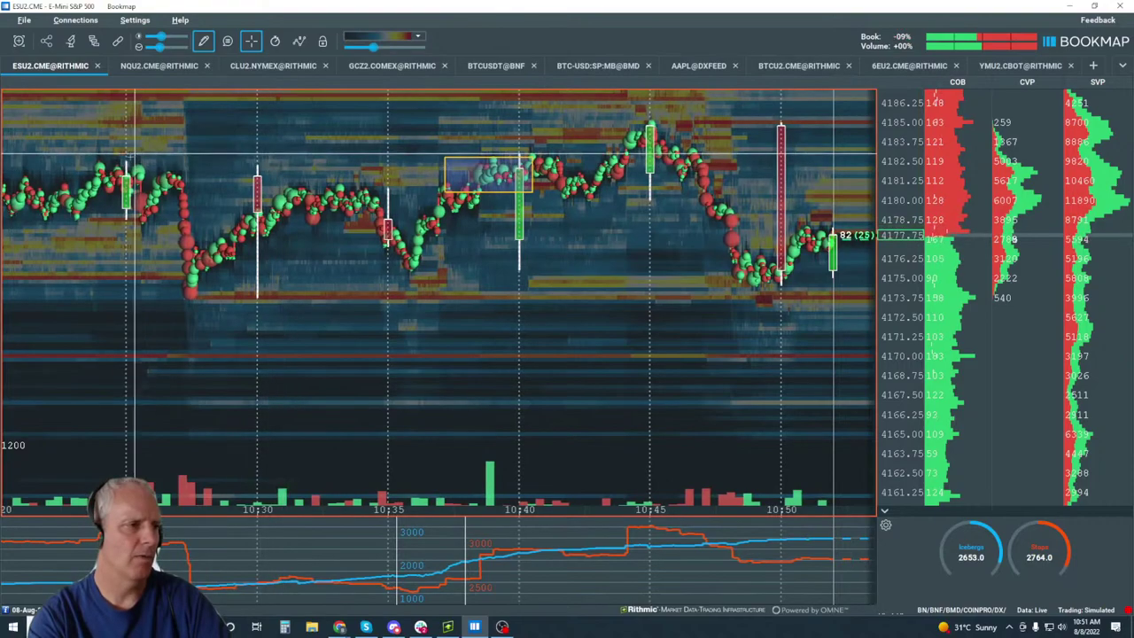
pyautogui.moveTo(63, 162); pyautogui.dragTo(436, 163)
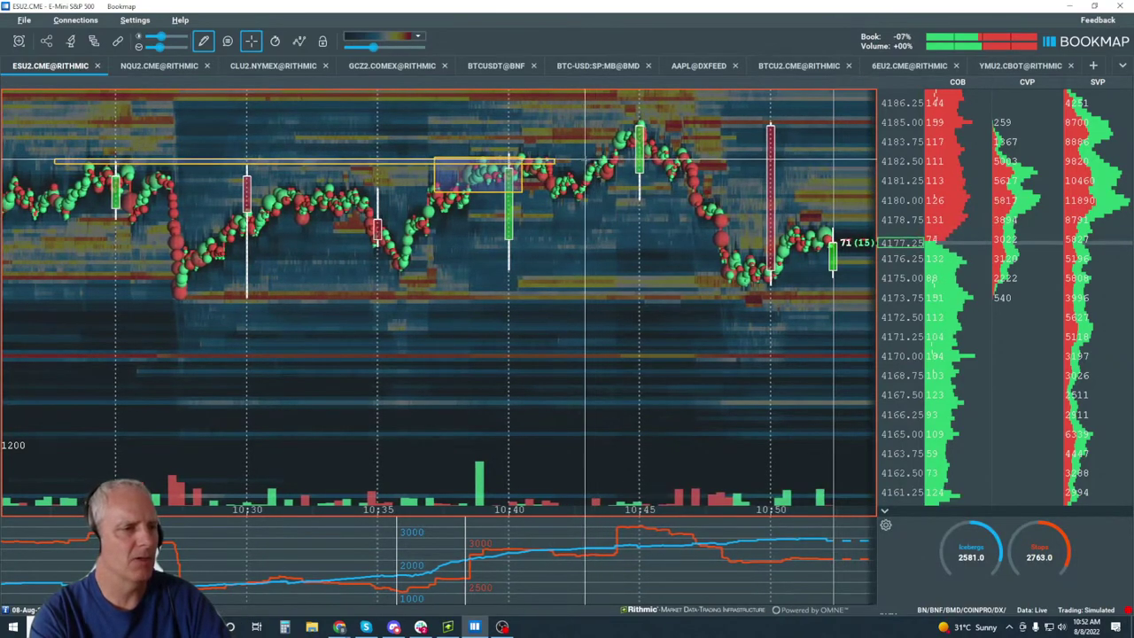
pyautogui.moveTo(586, 133); pyautogui.dragTo(619, 139)
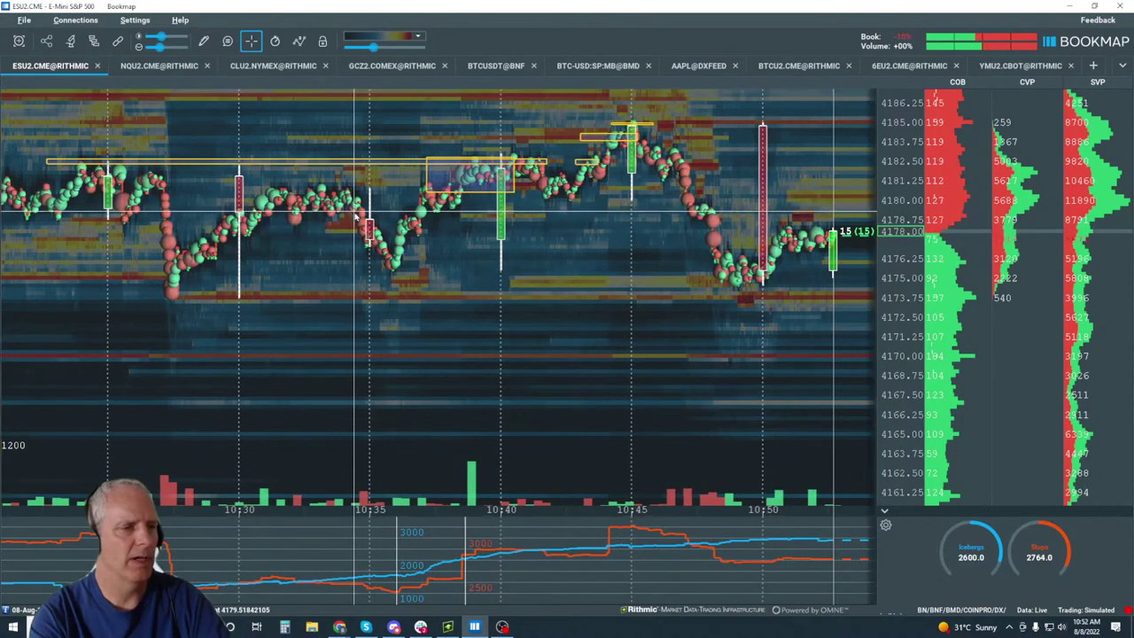
# Examine the order flow inside the 10:35 and 10:40 candlesticks relative to the drawn zone near 4182.5.
pyautogui.moveTo(363, 235); pyautogui.dragTo(474, 213)
pyautogui.scroll(2, 474, 213)
pyautogui.scroll(1, 474, 213)
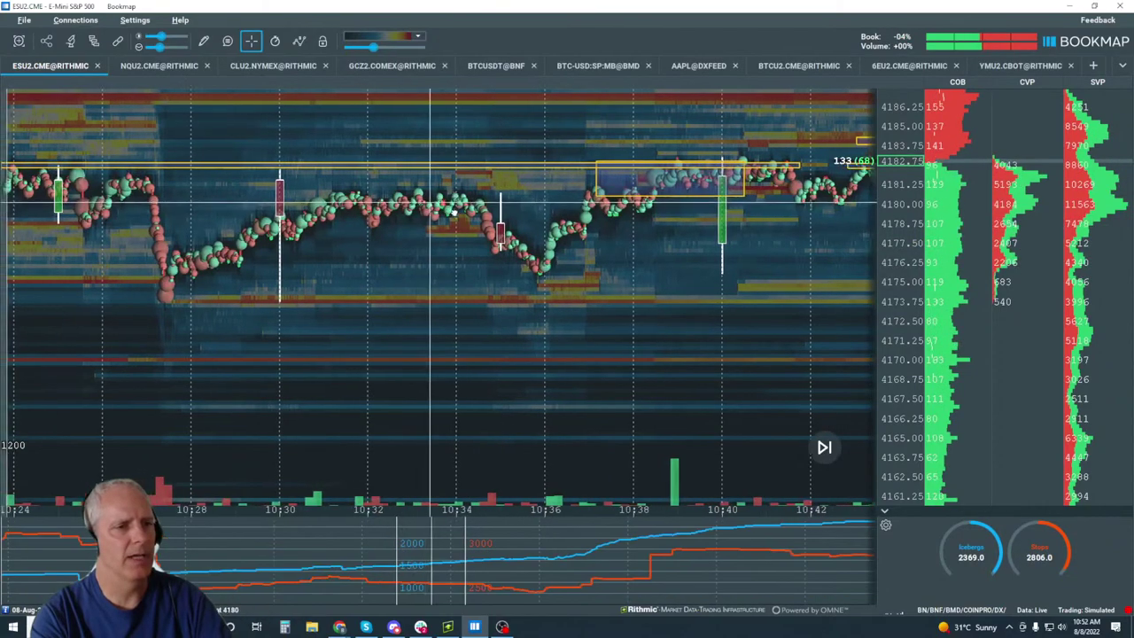
pyautogui.moveTo(659, 229); pyautogui.dragTo(736, 230)
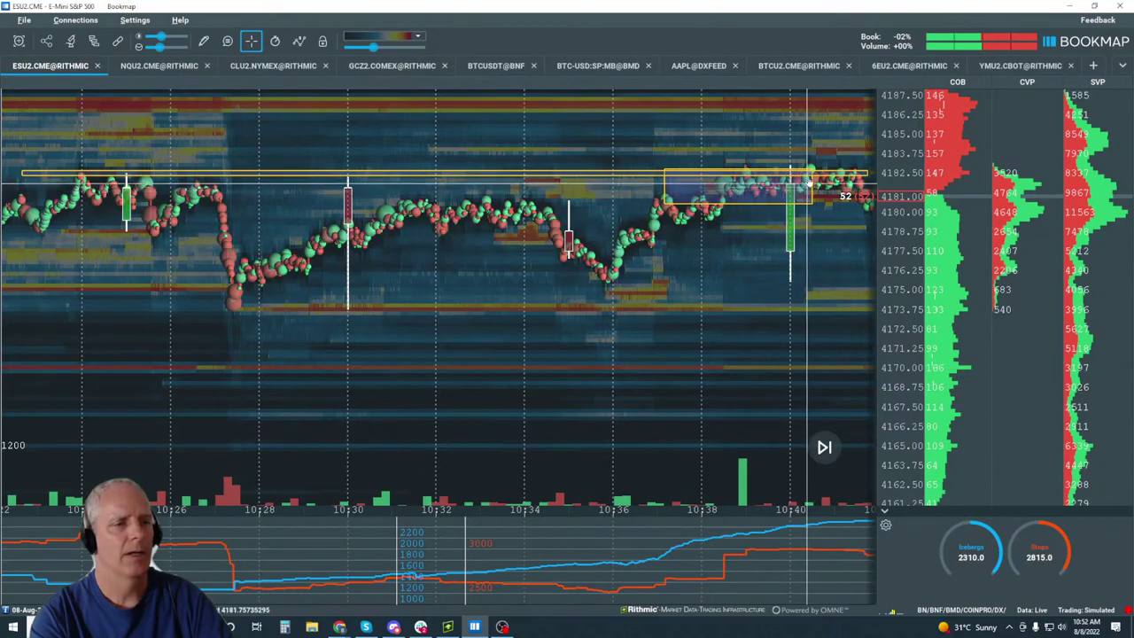
pyautogui.scroll(2, 762, 144)
pyautogui.scroll(3, 753, 153)
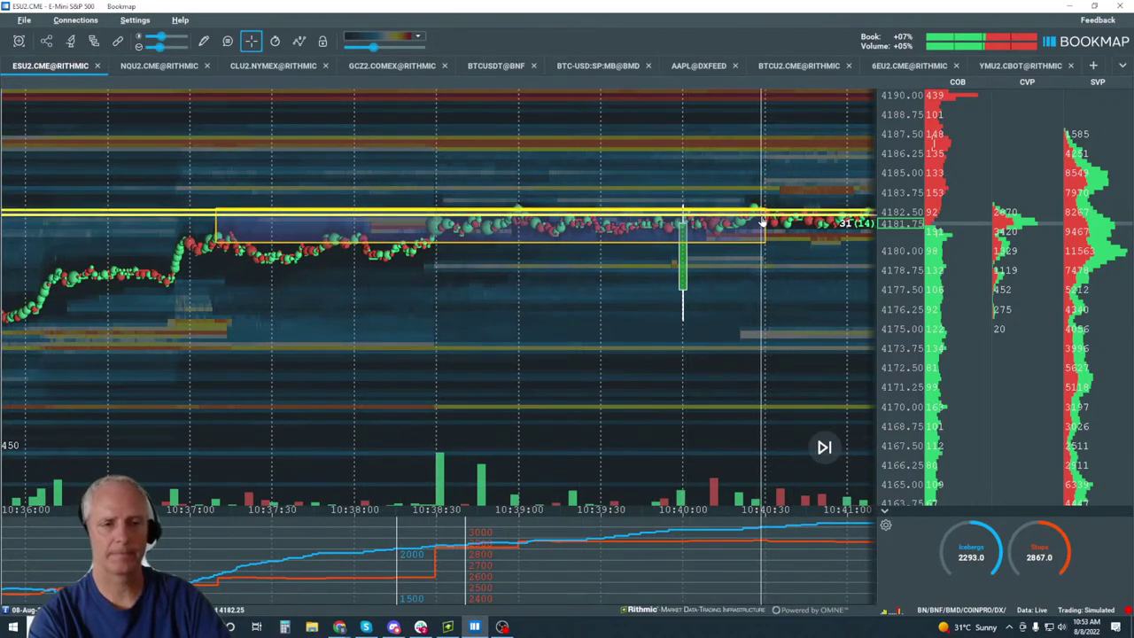
# Turn on the Delta display for the CVP volume profile column and view it over the 10:26–10:45 price action.
pyautogui.rightClick(1005, 157)
pyautogui.click(1017, 175)
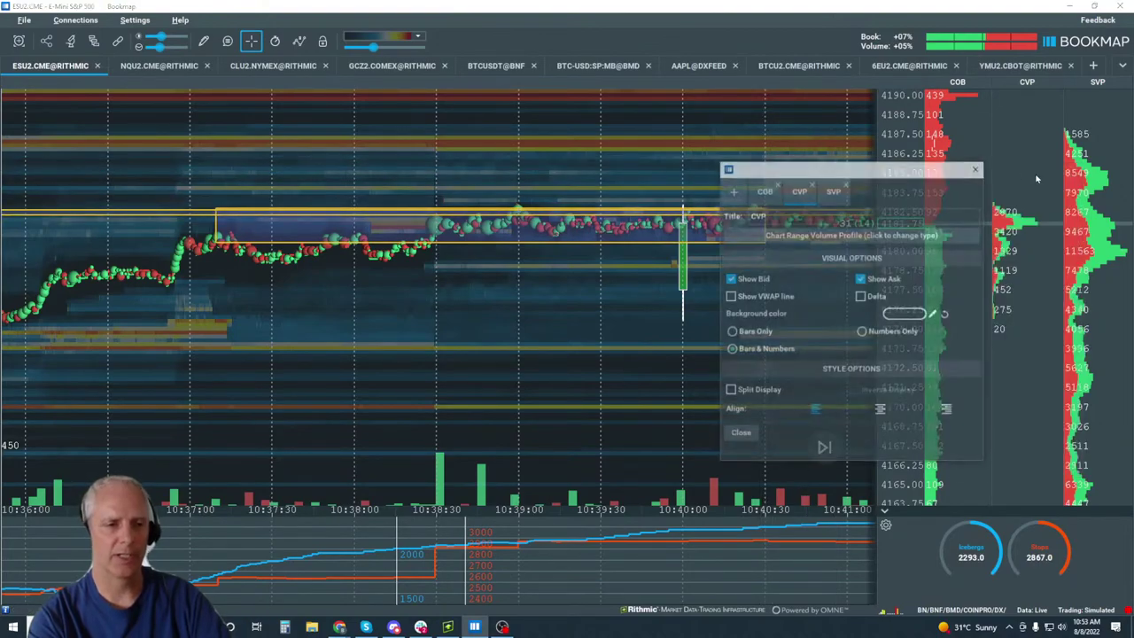
pyautogui.click(876, 296)
pyautogui.click(978, 169)
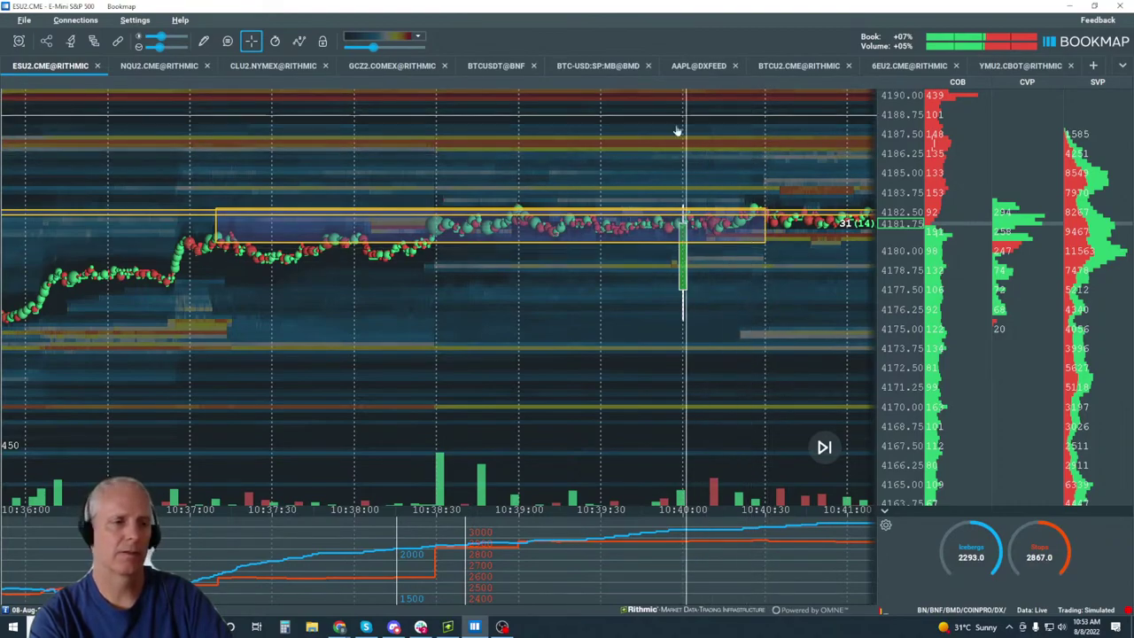
pyautogui.scroll(-3, 615, 219)
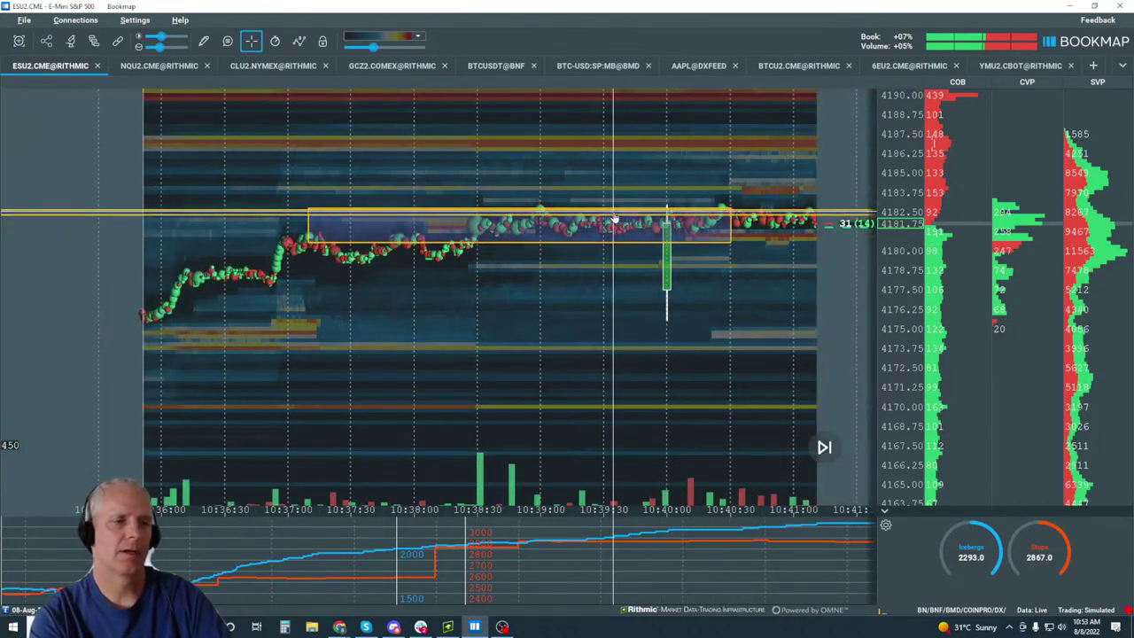
pyautogui.scroll(-3, 614, 219)
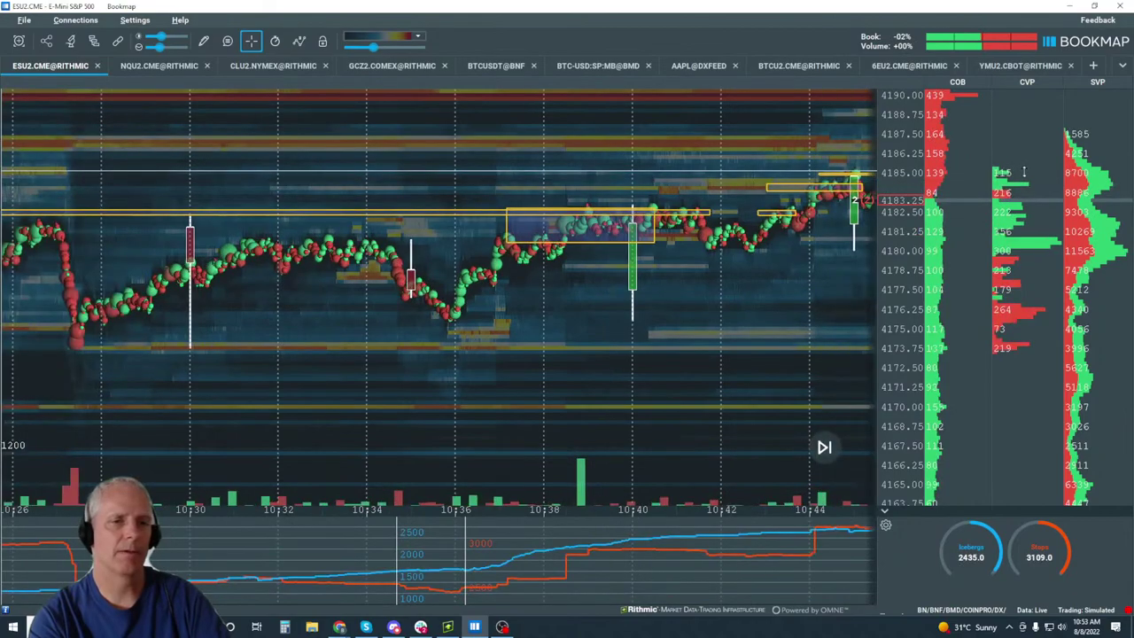
# Turn off the Delta display for the CVP volume profile column.
pyautogui.rightClick(1027, 171)
pyautogui.click(1059, 190)
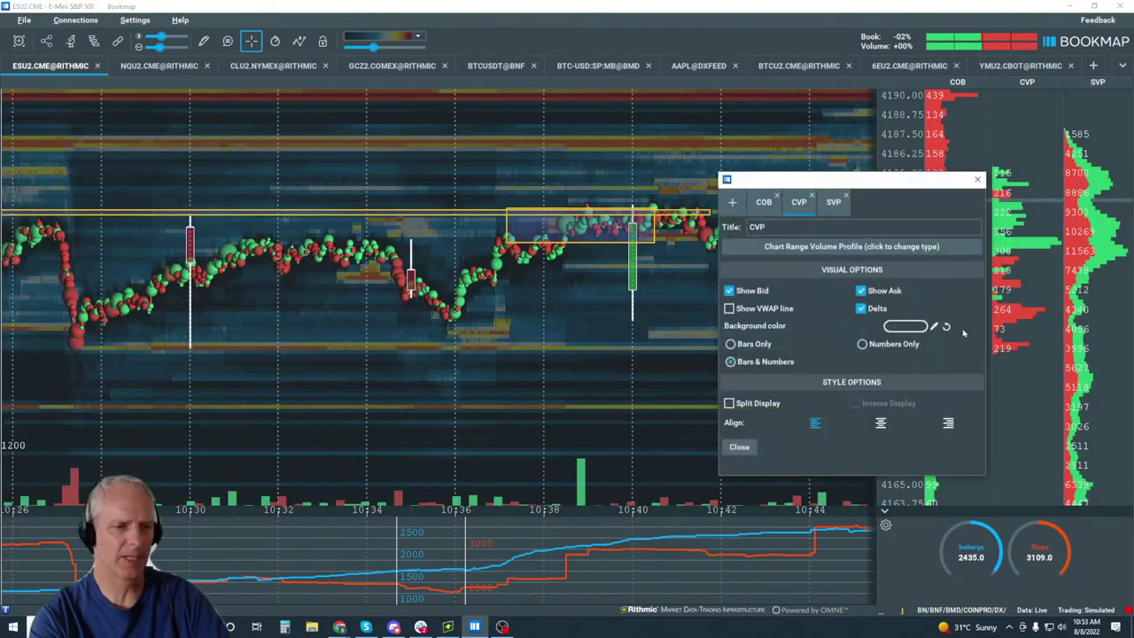
pyautogui.click(739, 446)
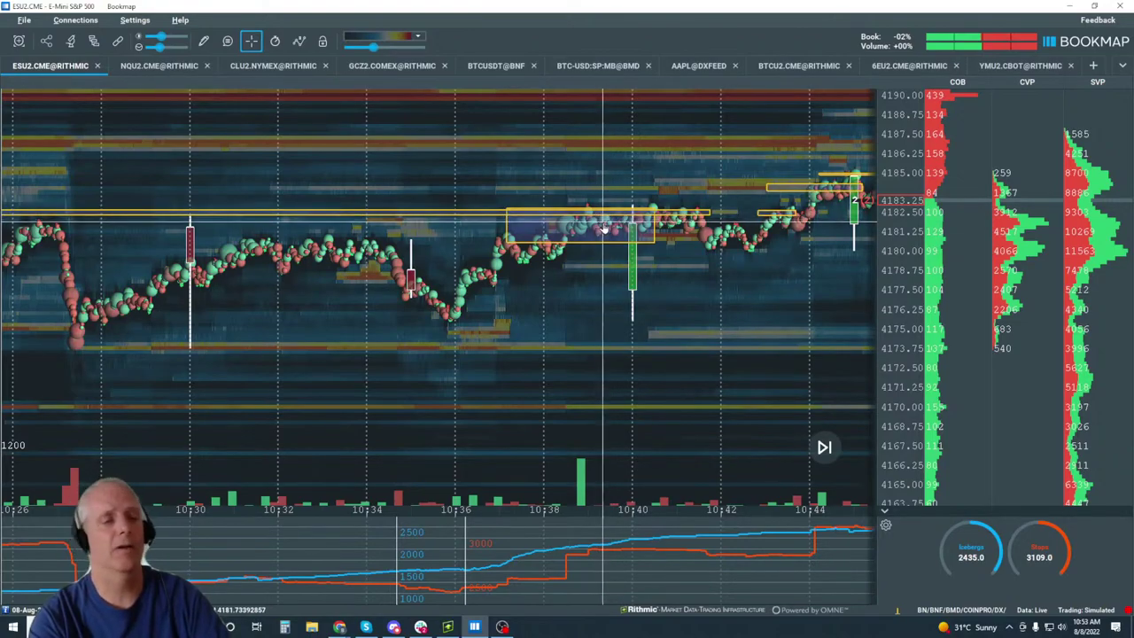
# Raise the heatmap opacity to about two thirds while inspecting the drawn zones around the 10:40 candlestick.
pyautogui.moveTo(772, 287); pyautogui.dragTo(719, 298)
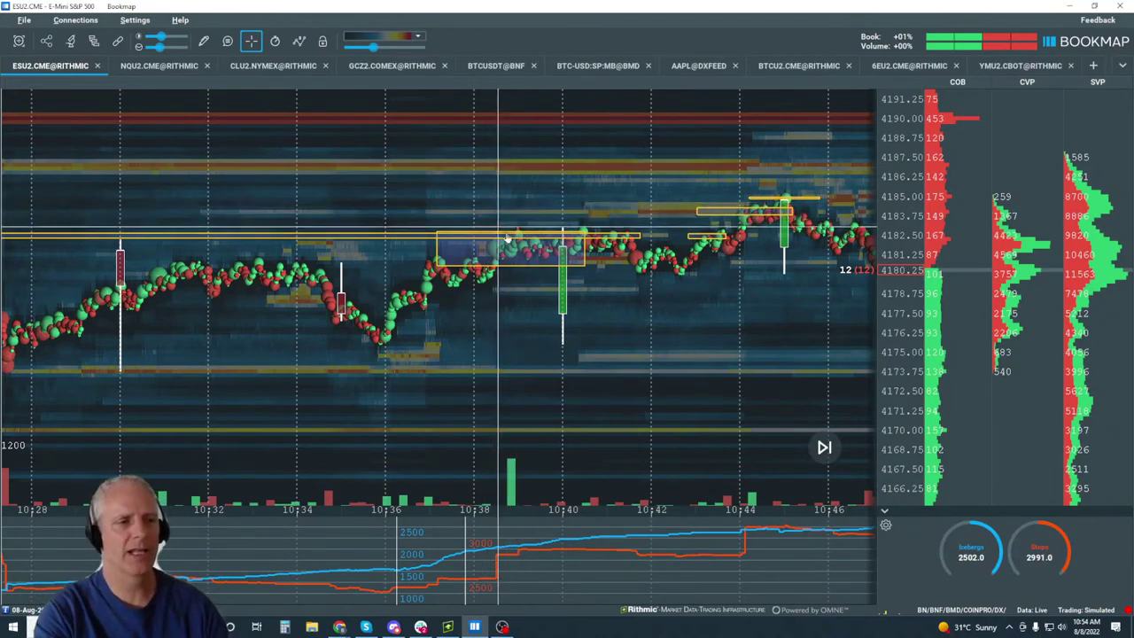
pyautogui.scroll(3, 626, 232)
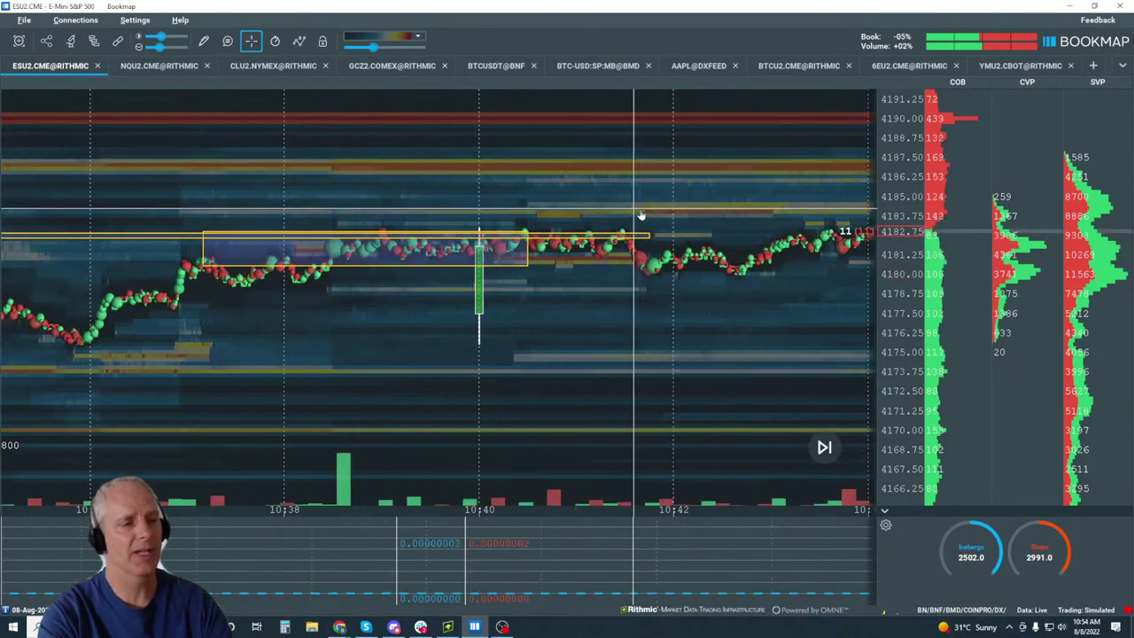
pyautogui.scroll(3, 908, 290)
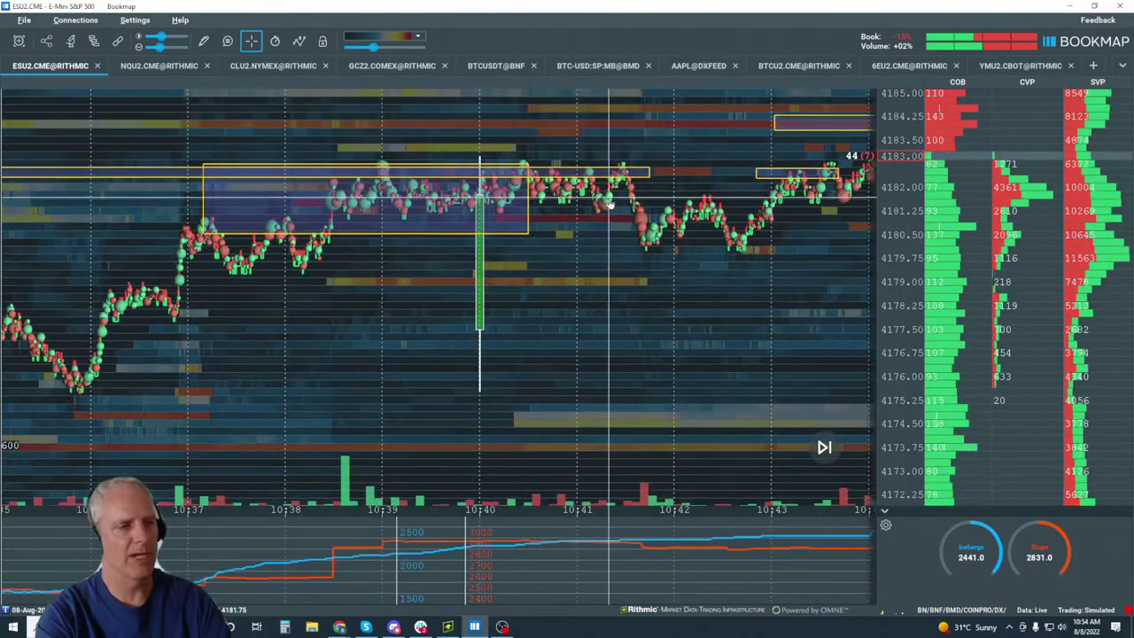
pyautogui.moveTo(372, 46); pyautogui.dragTo(398, 46)
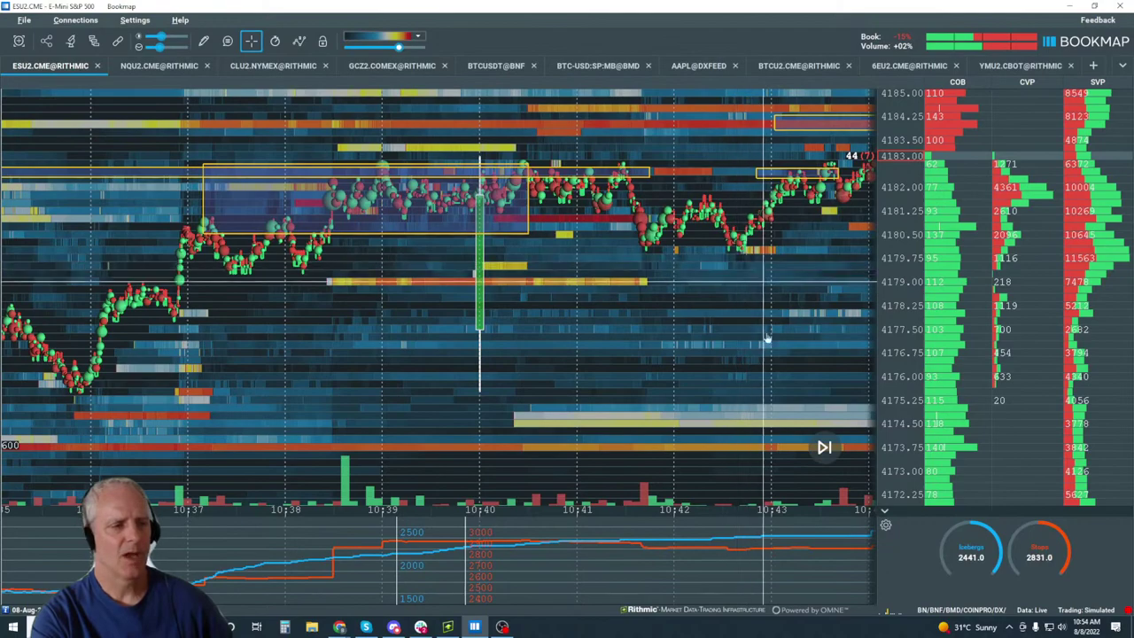
# Return the chart to the live price and set the candlestick interval to 1 min.
pyautogui.click(824, 448)
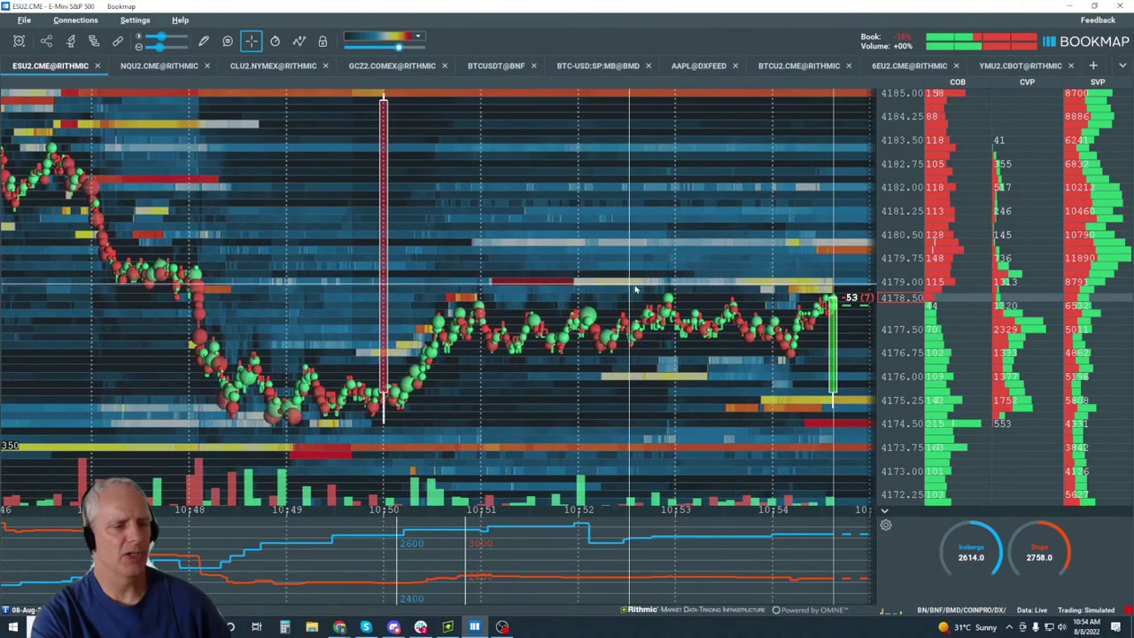
pyautogui.scroll(-3, 449, 264)
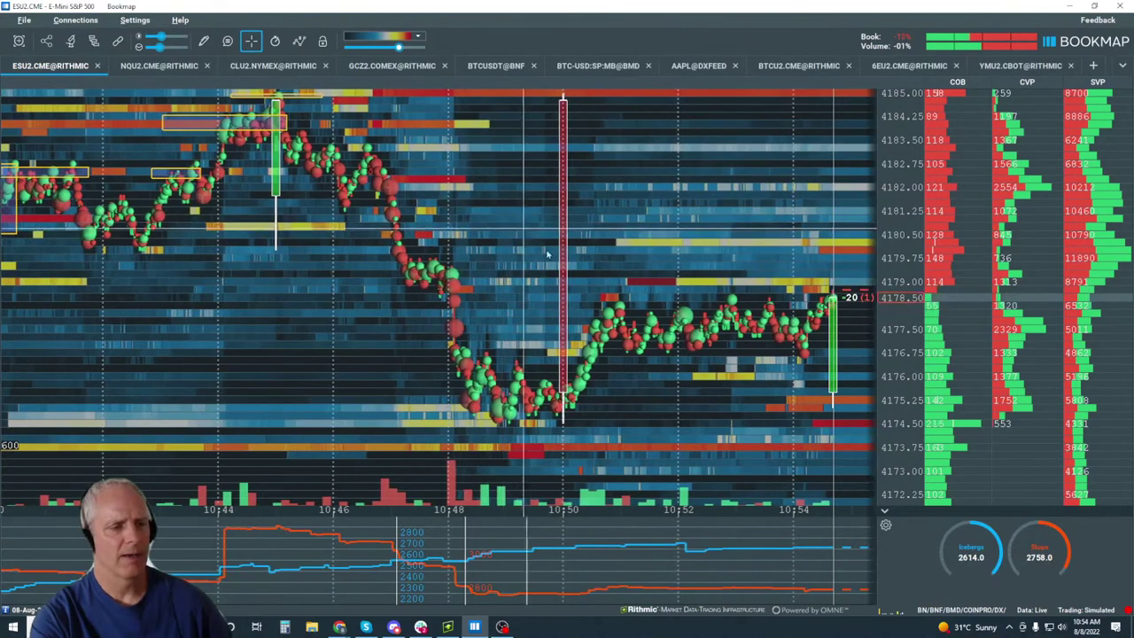
pyautogui.click(300, 42)
pyautogui.rightClick(559, 146)
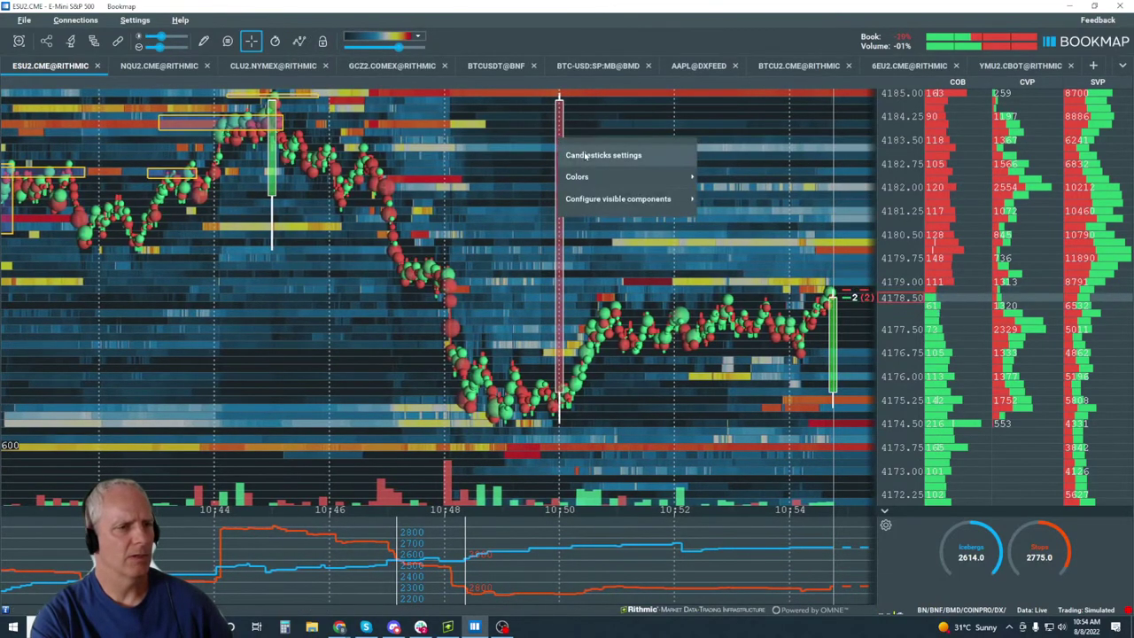
pyautogui.click(608, 157)
pyautogui.click(412, 134)
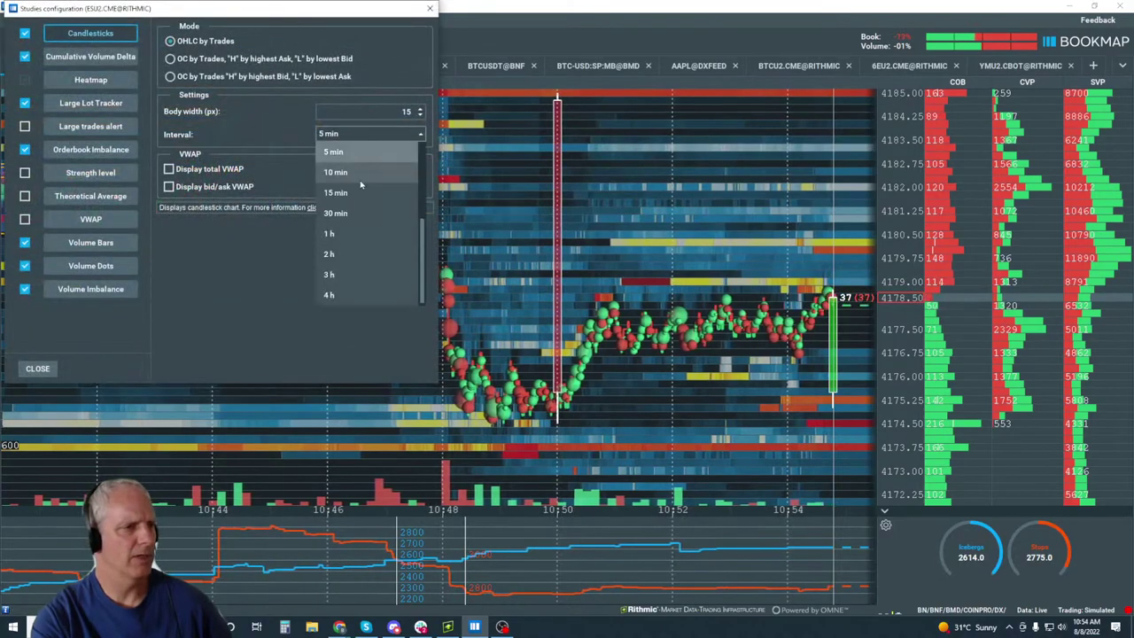
pyautogui.click(365, 263)
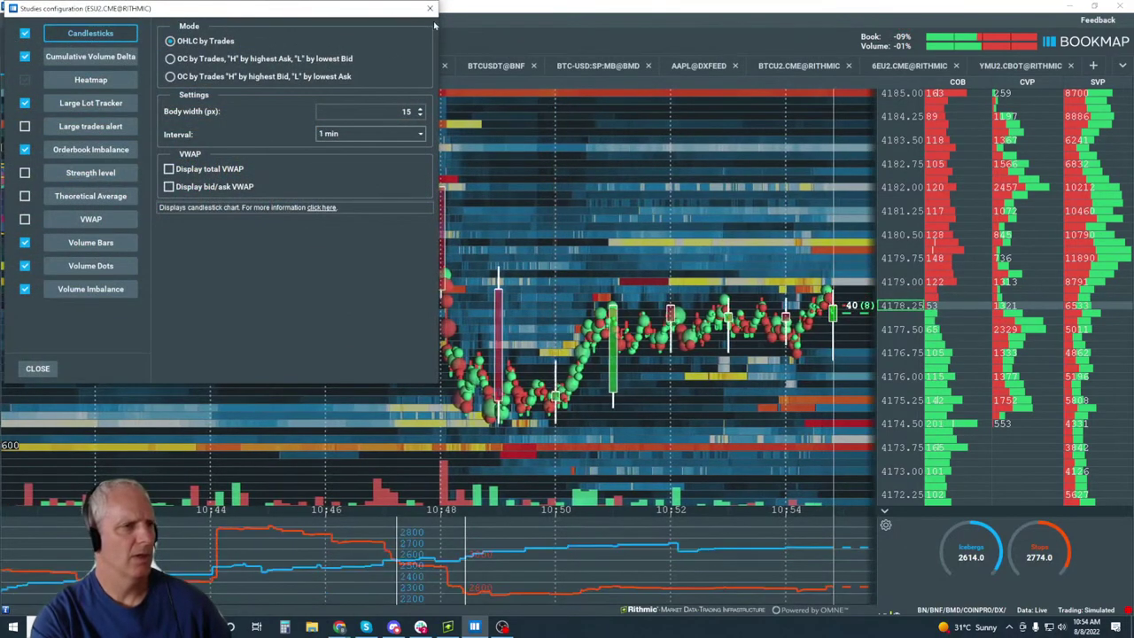
pyautogui.click(556, 239)
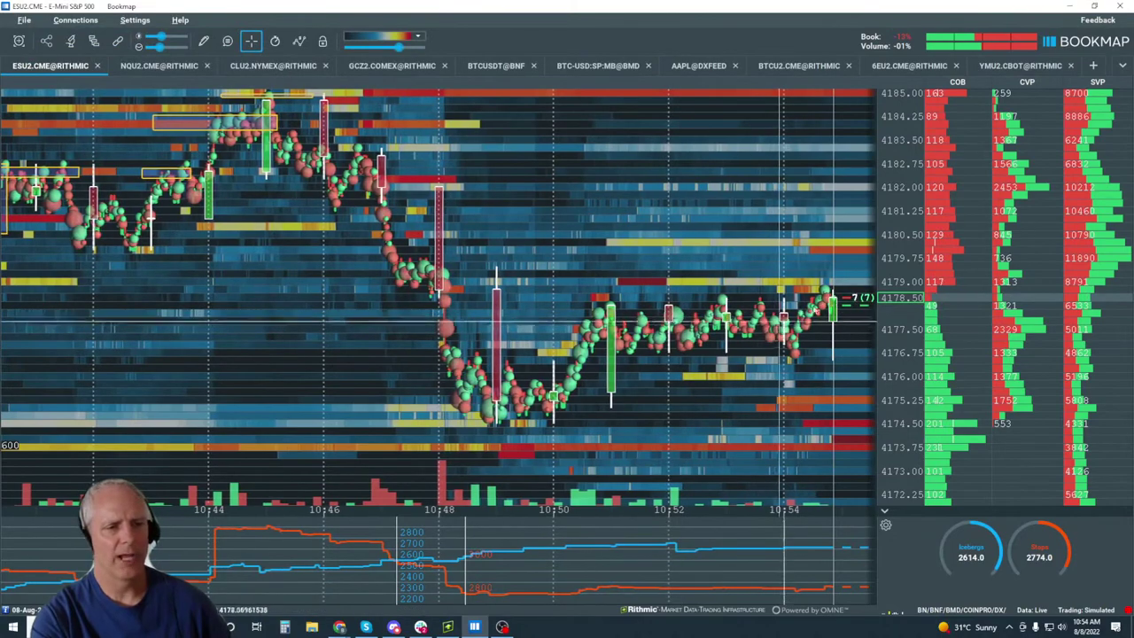
# Draw a rectangle around the price action just before 10:56, from about 10:55:25 to 10:55:50 at 4178.25–4179.
pyautogui.scroll(5, 833, 308)
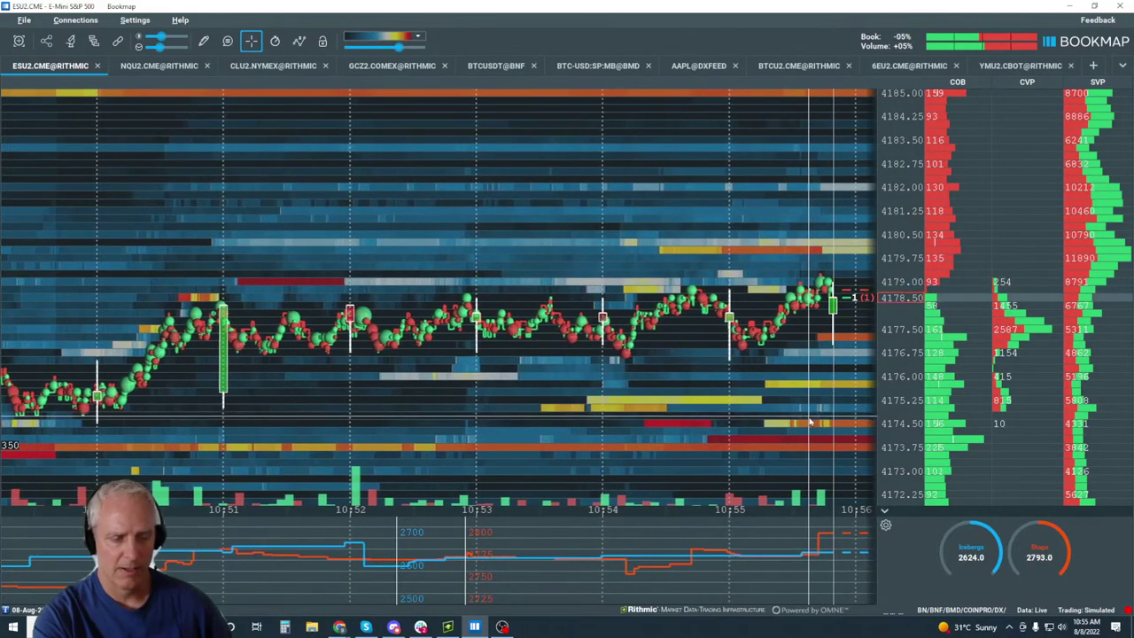
pyautogui.scroll(5, 845, 343)
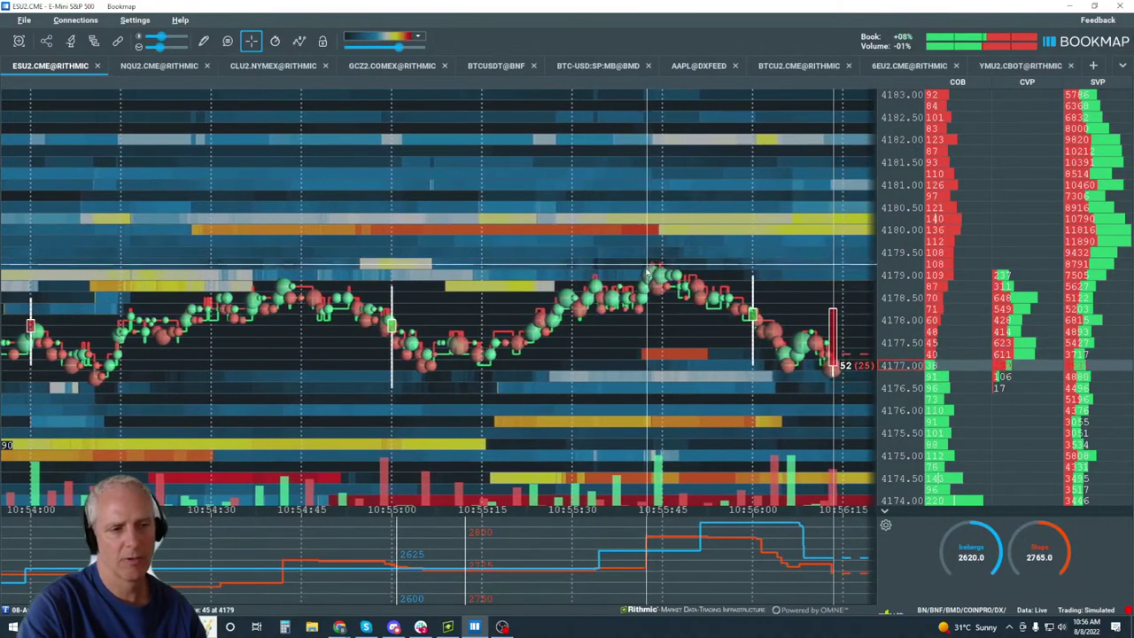
pyautogui.scroll(-3, 669, 261)
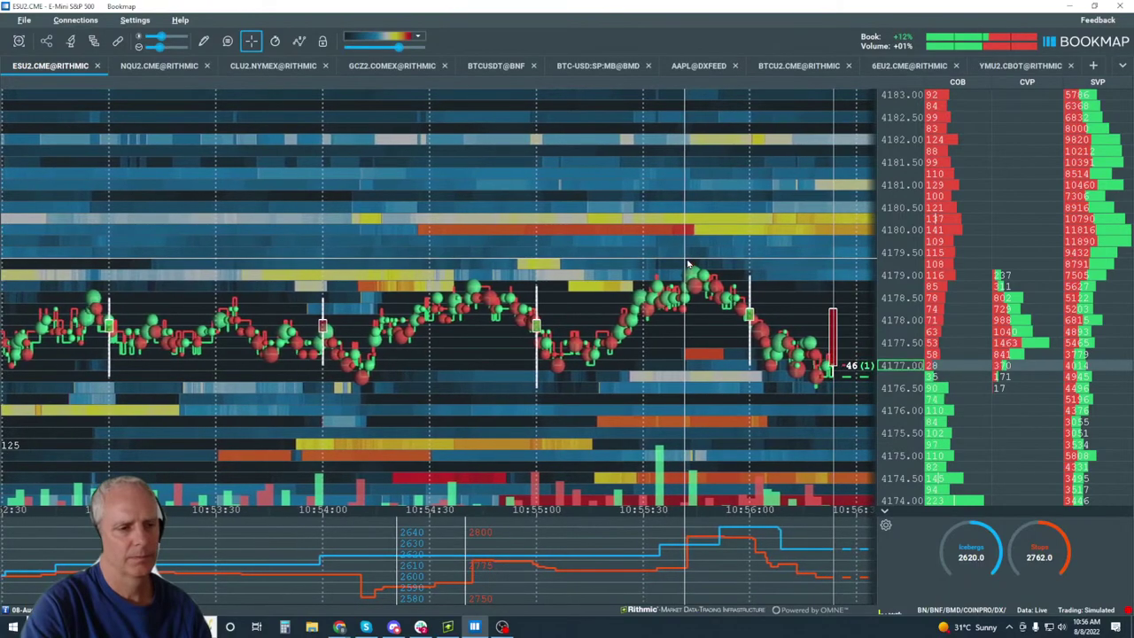
pyautogui.scroll(-3, 687, 263)
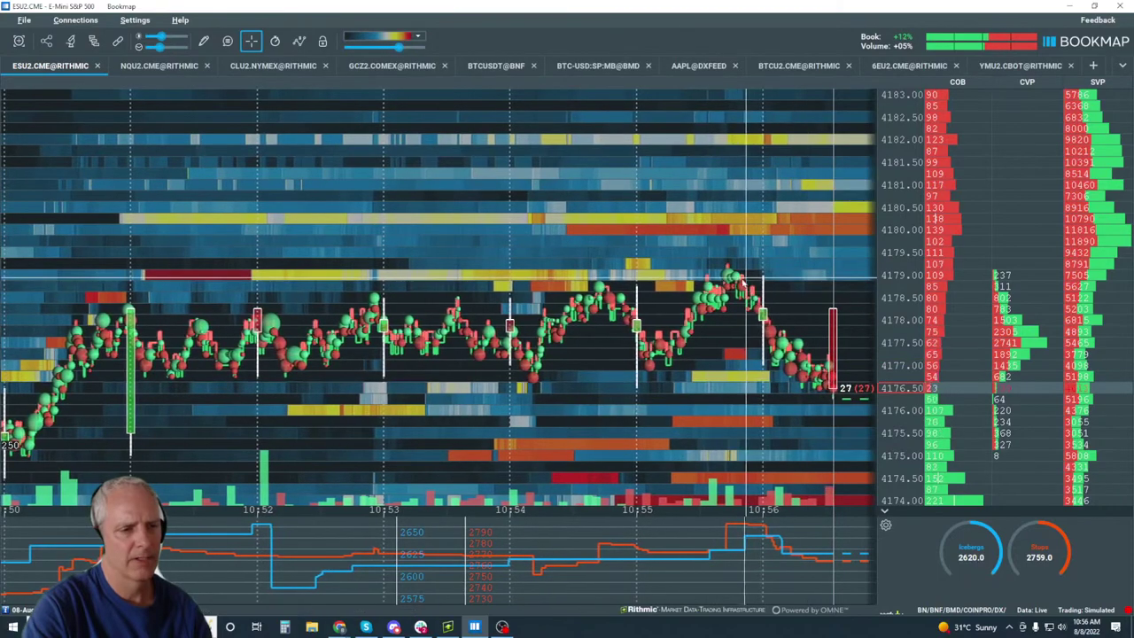
pyautogui.click(204, 42)
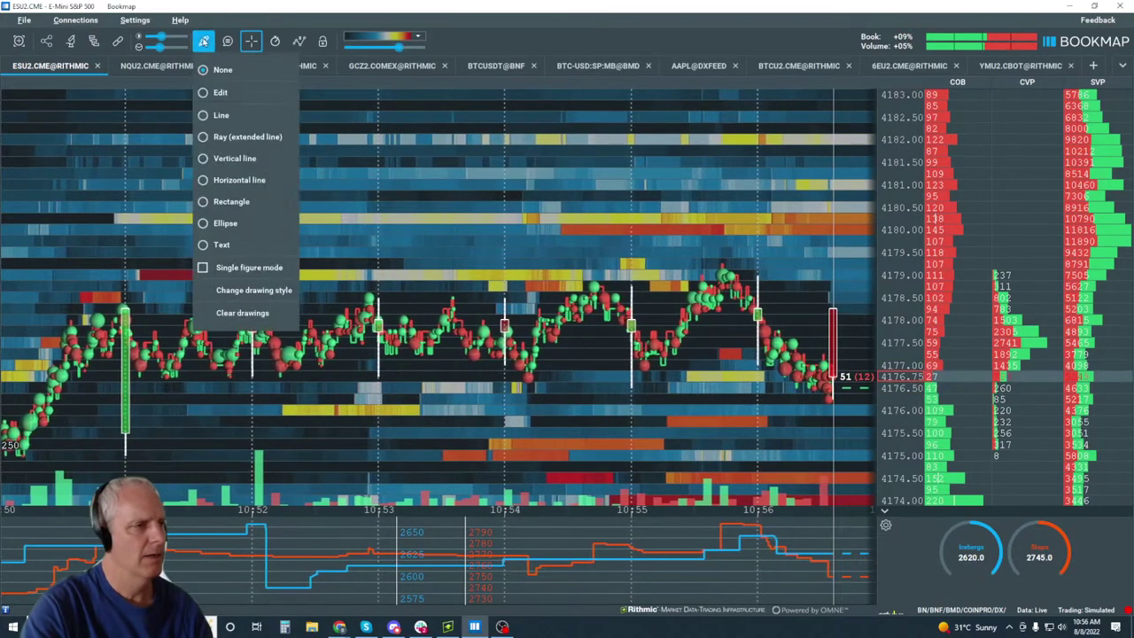
pyautogui.click(232, 202)
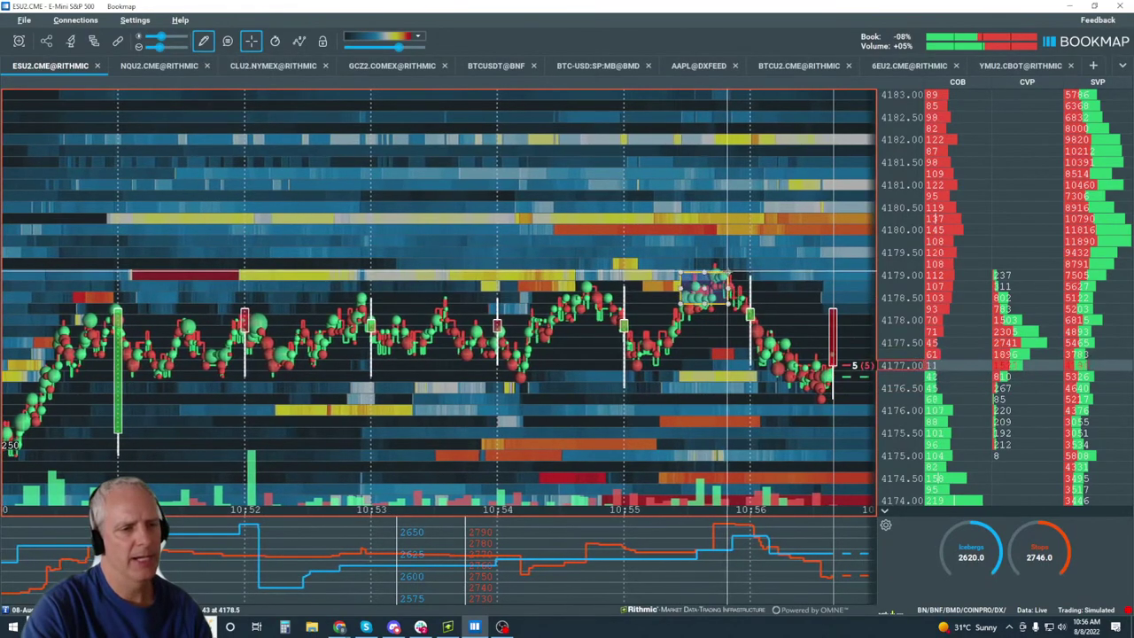
pyautogui.moveTo(678, 306); pyautogui.dragTo(726, 273)
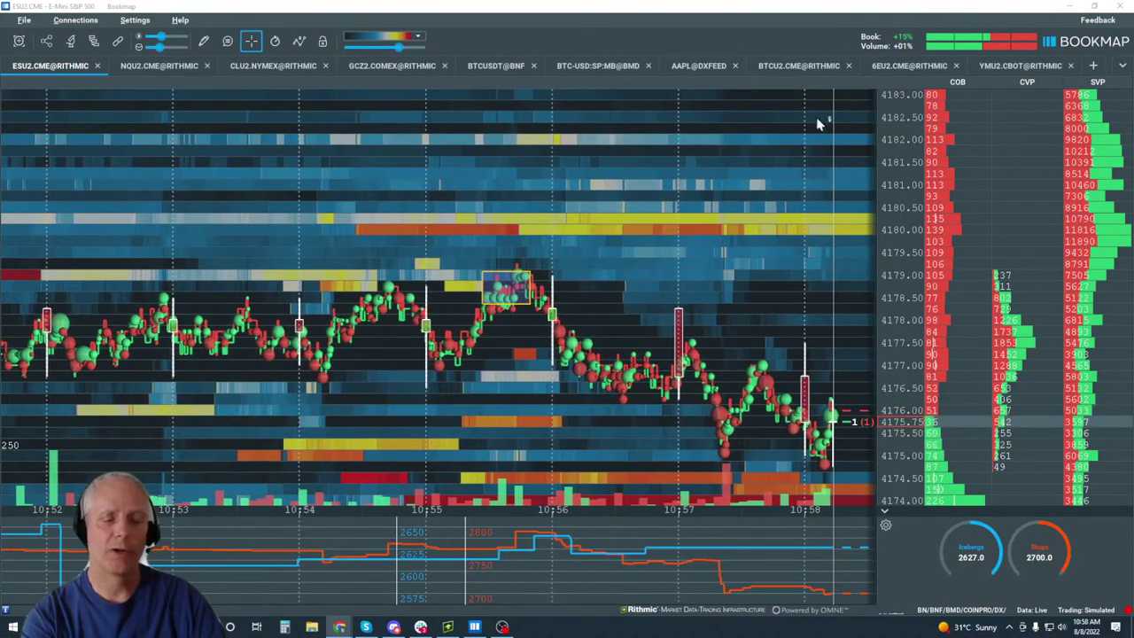
# Examine the order flow and resting liquidity inside the one-minute candlesticks around the 10:55 rectangle, up to the 11:01 live price.
pyautogui.scroll(-3, 818, 120)
pyautogui.scroll(-2, 629, 217)
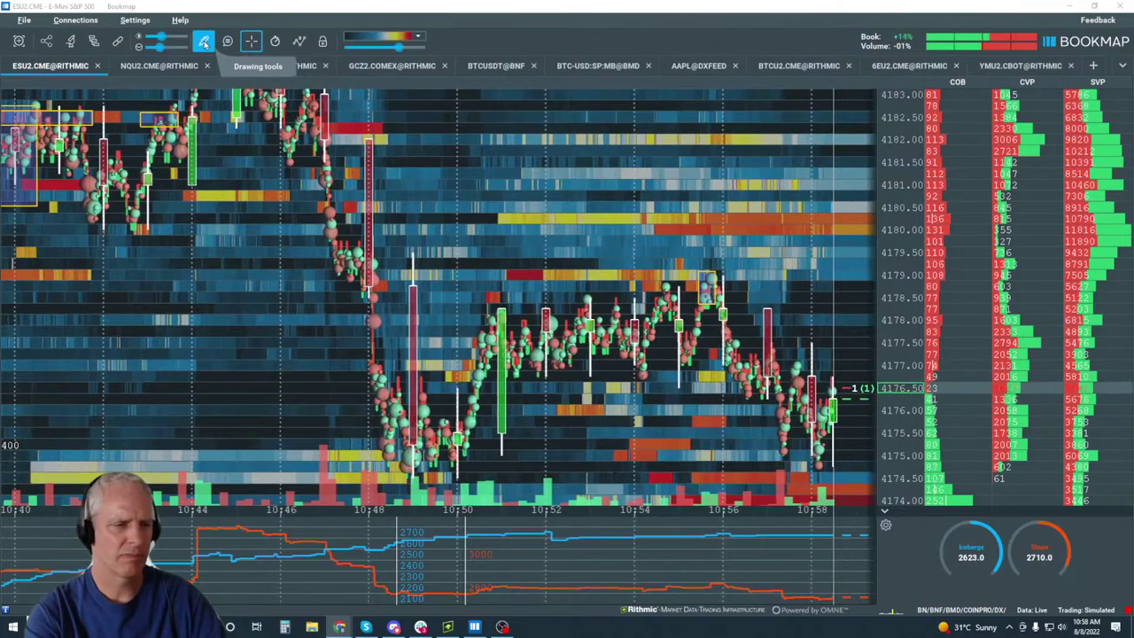
pyautogui.scroll(-5, 567, 206)
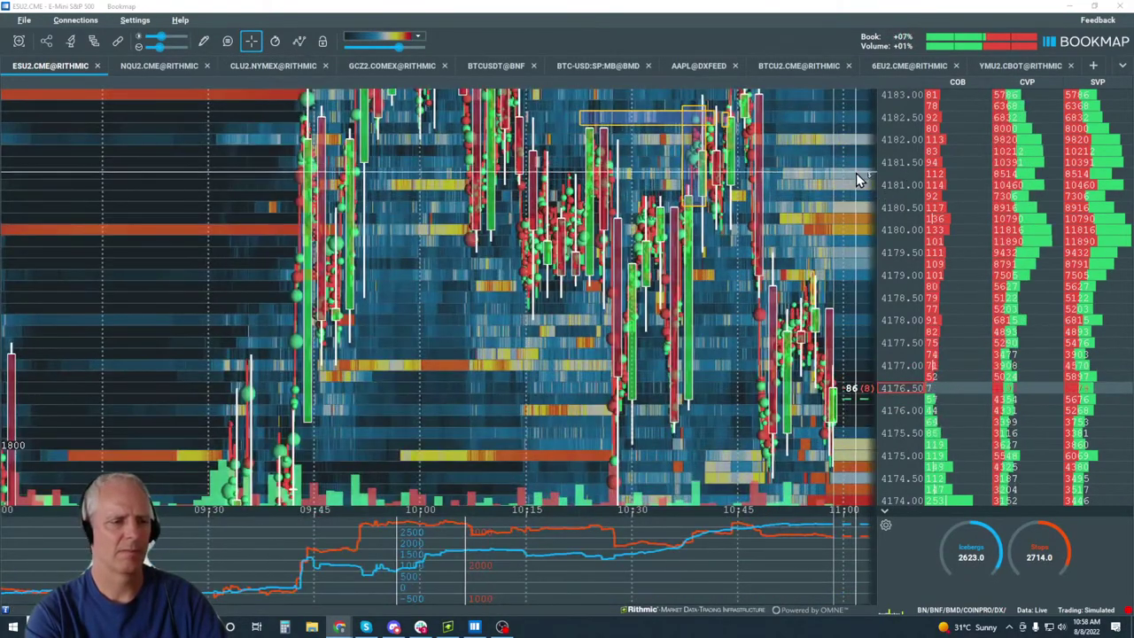
pyautogui.scroll(5, 710, 269)
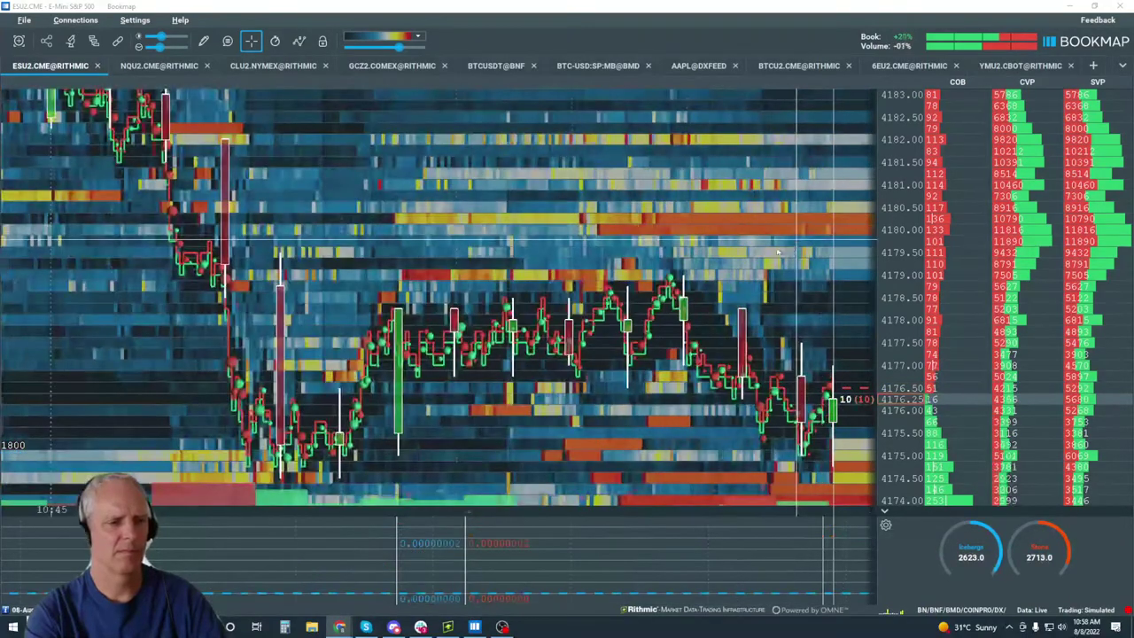
pyautogui.scroll(5, 755, 273)
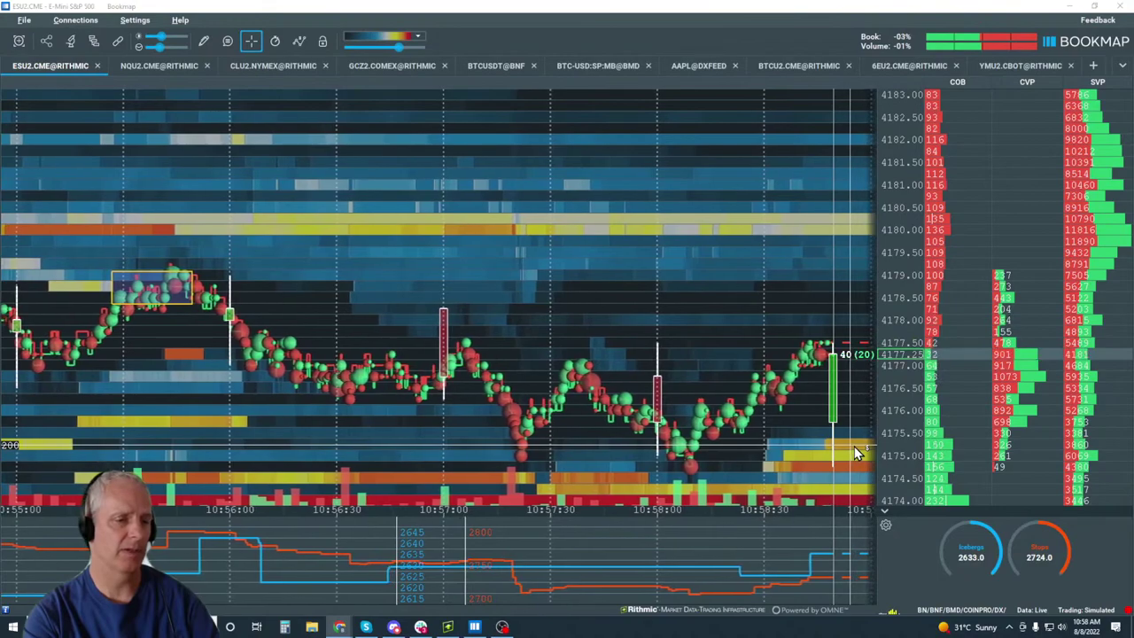
pyautogui.scroll(-3, 635, 369)
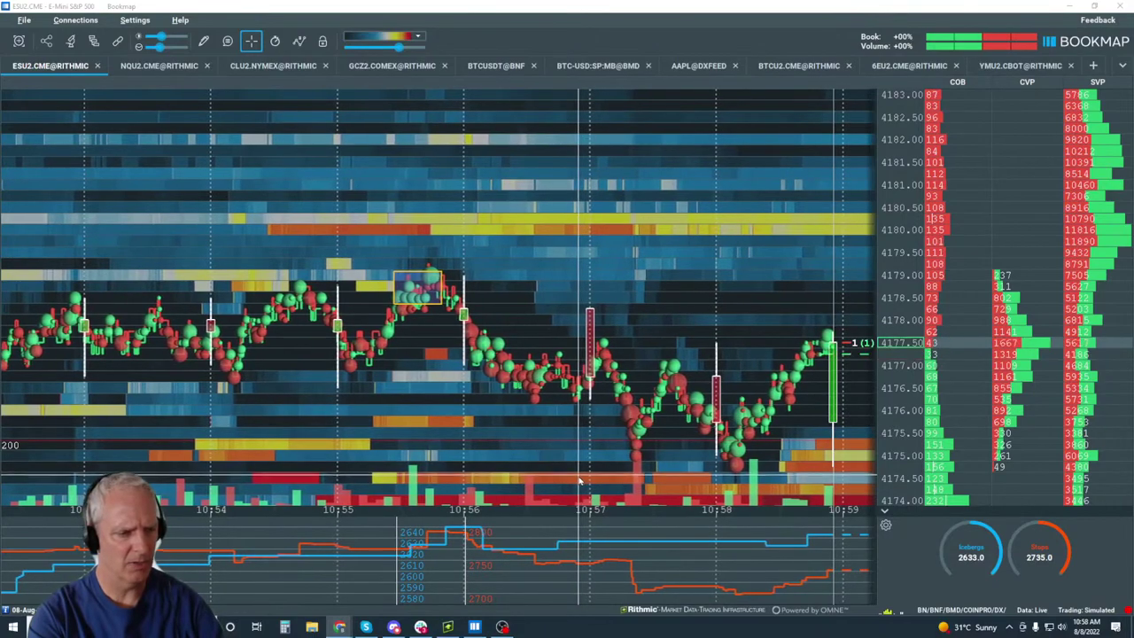
pyautogui.scroll(-4, 580, 479)
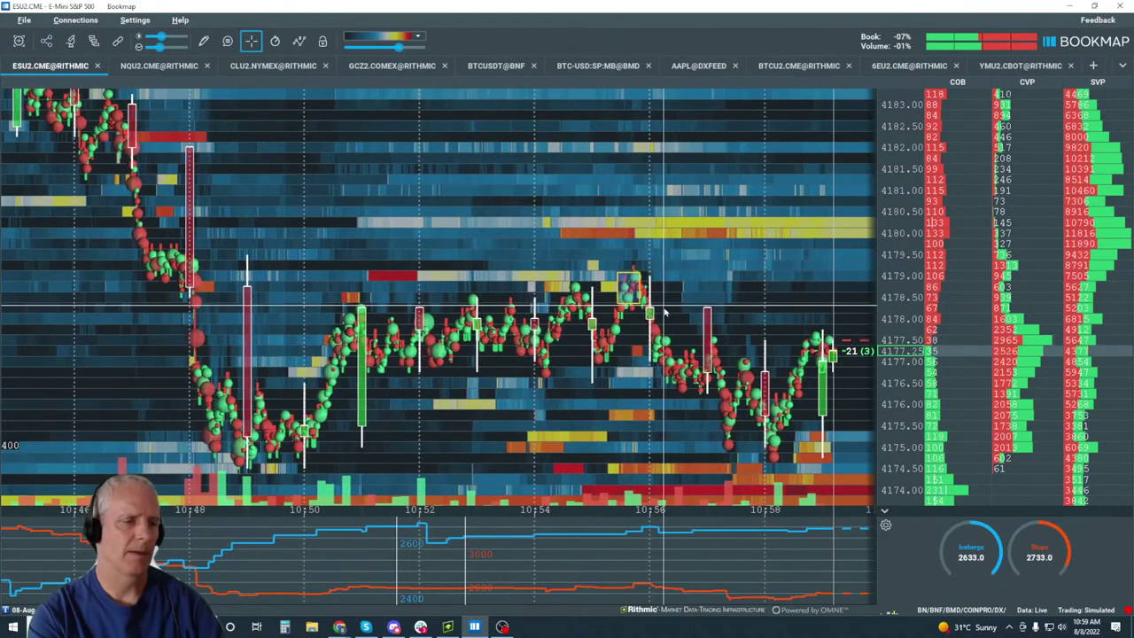
pyautogui.scroll(3, 663, 310)
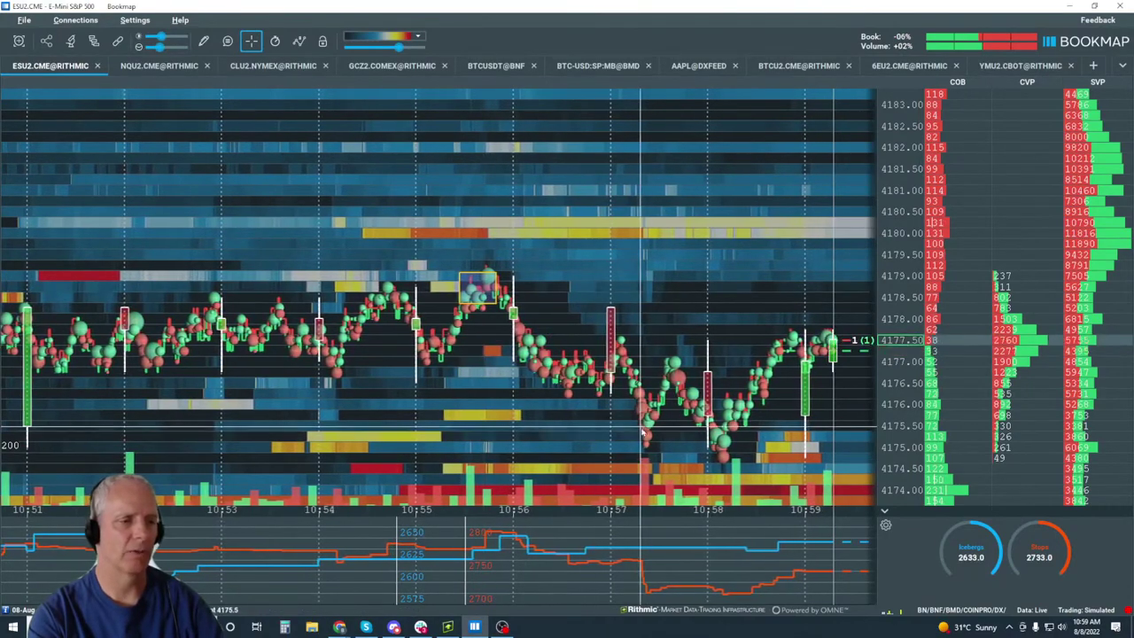
pyautogui.scroll(-4, 508, 259)
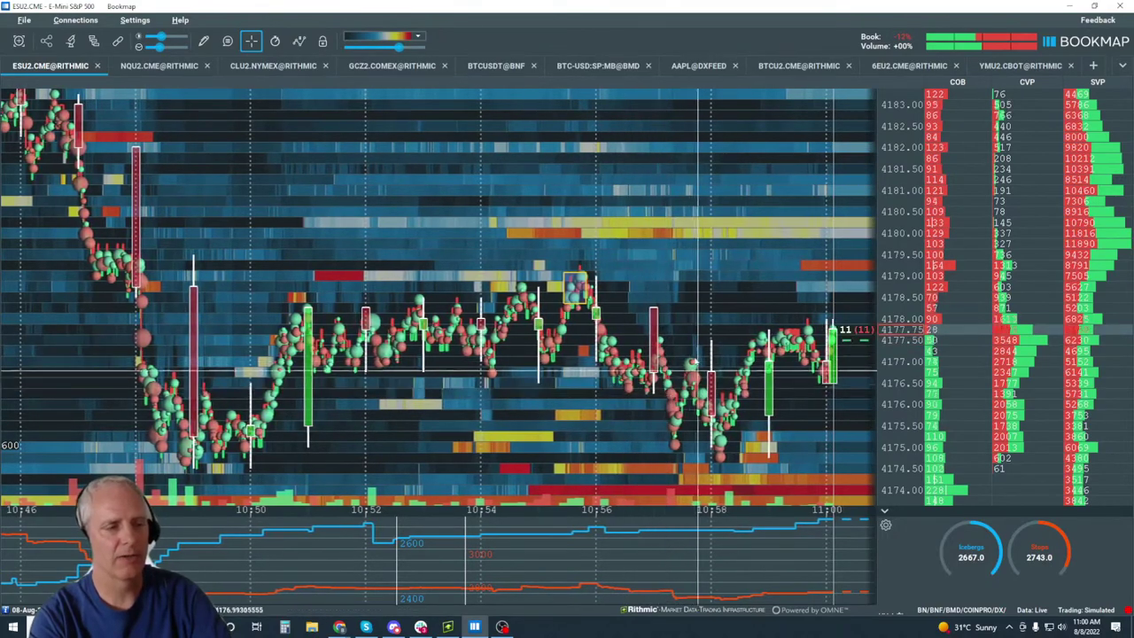
pyautogui.scroll(3, 697, 359)
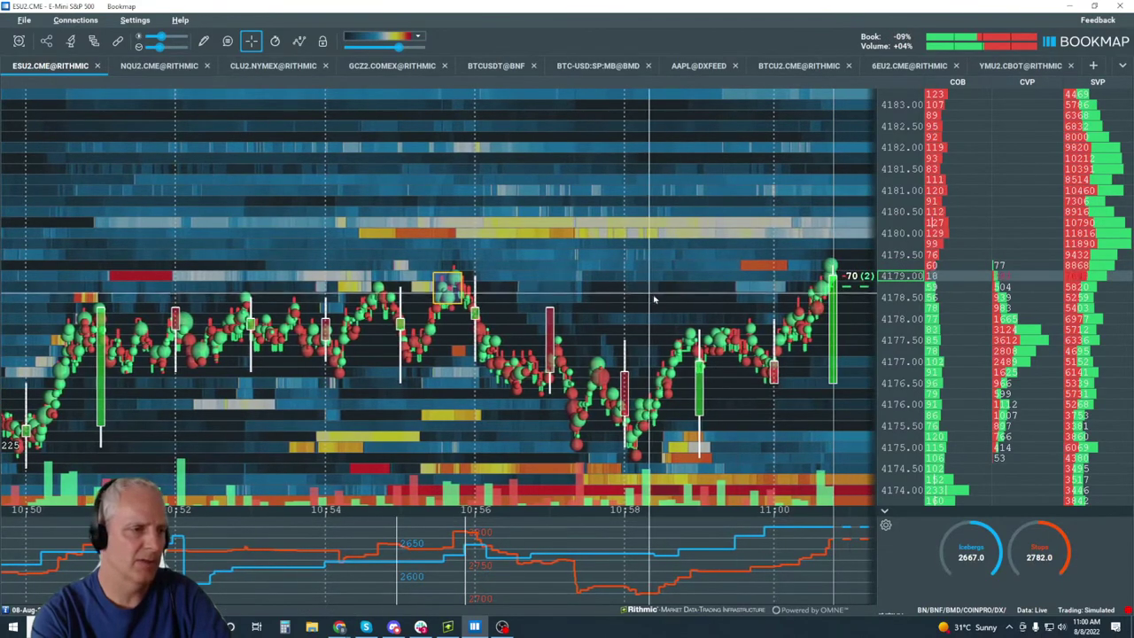
pyautogui.scroll(-2, 621, 310)
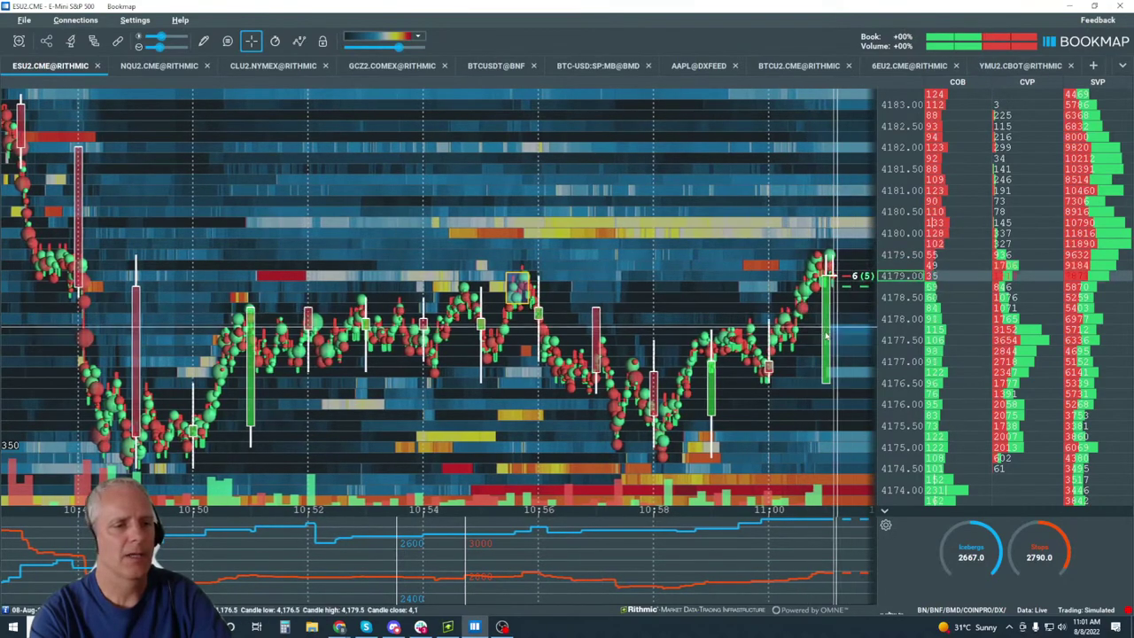
# Draw a rectangle around the price action just before 11:01, from about 11:00:28 to 11:01:00 at 4178.5–4179.5.
pyautogui.scroll(3, 826, 310)
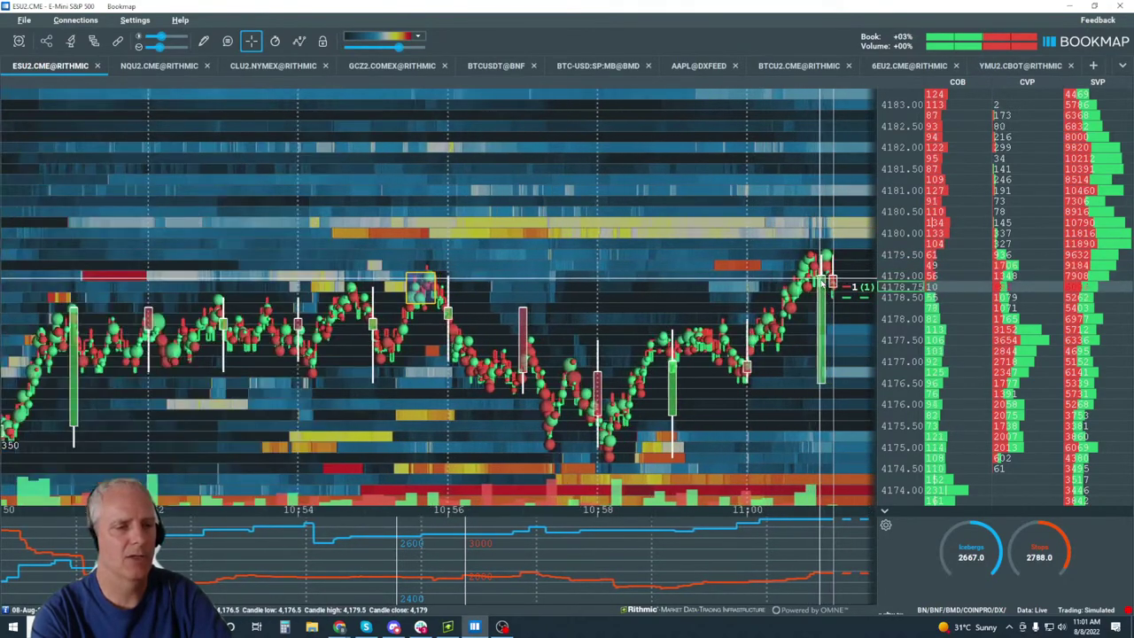
pyautogui.click(203, 41)
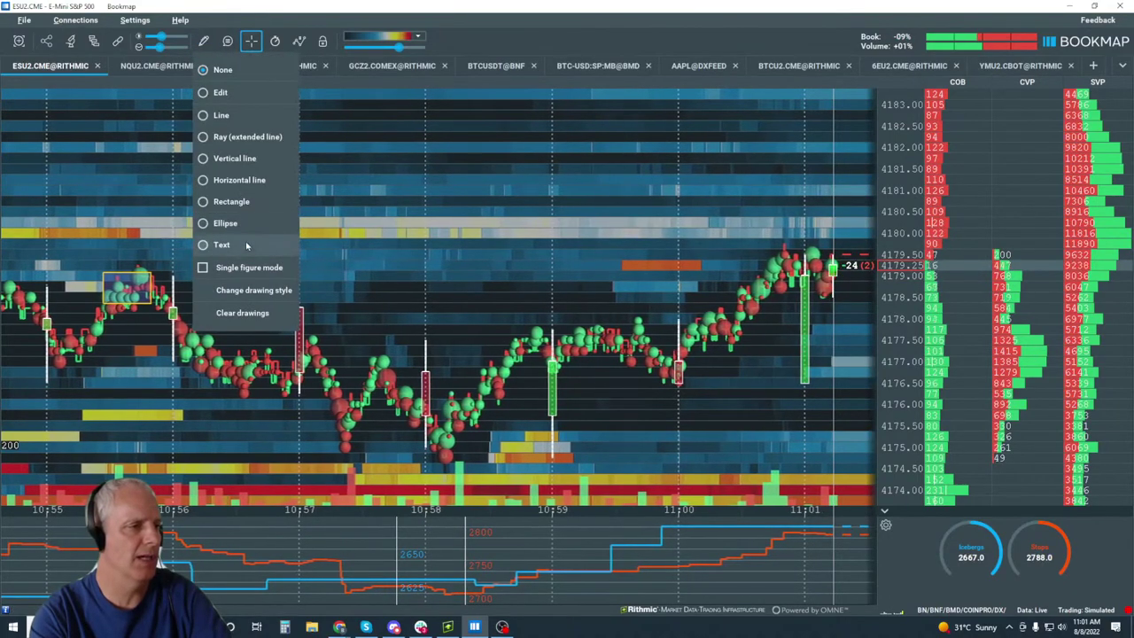
pyautogui.click(254, 207)
pyautogui.moveTo(732, 251); pyautogui.dragTo(803, 294)
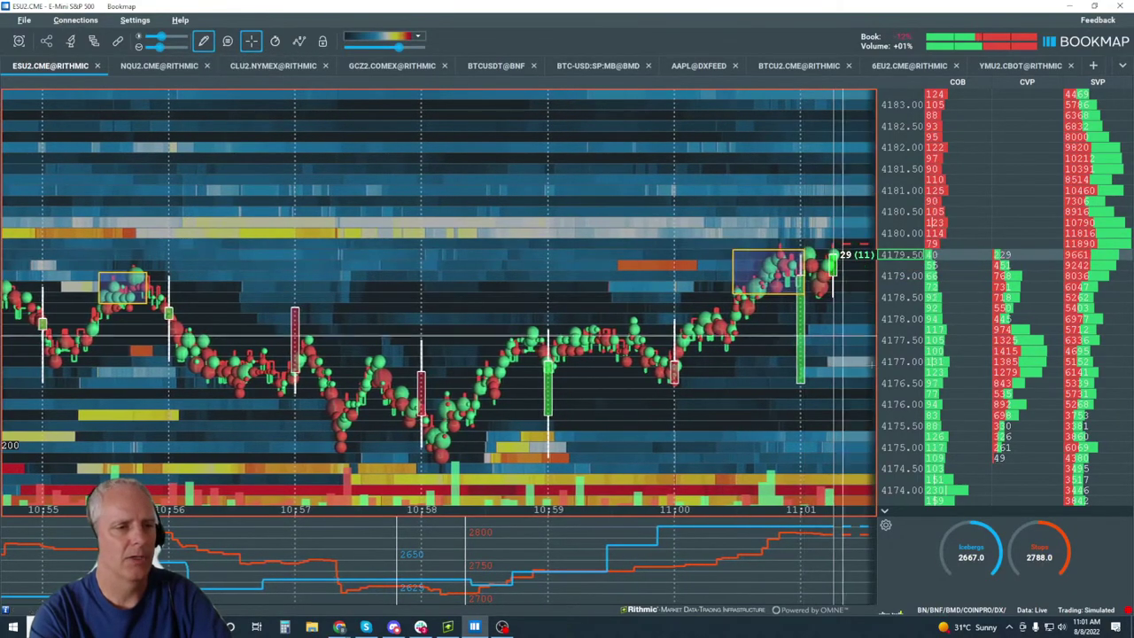
# Hide the heatmap completely and draw a thin rectangle at about 4181.75, from about 10:42:30 to just past the live price.
pyautogui.scroll(-2, 639, 288)
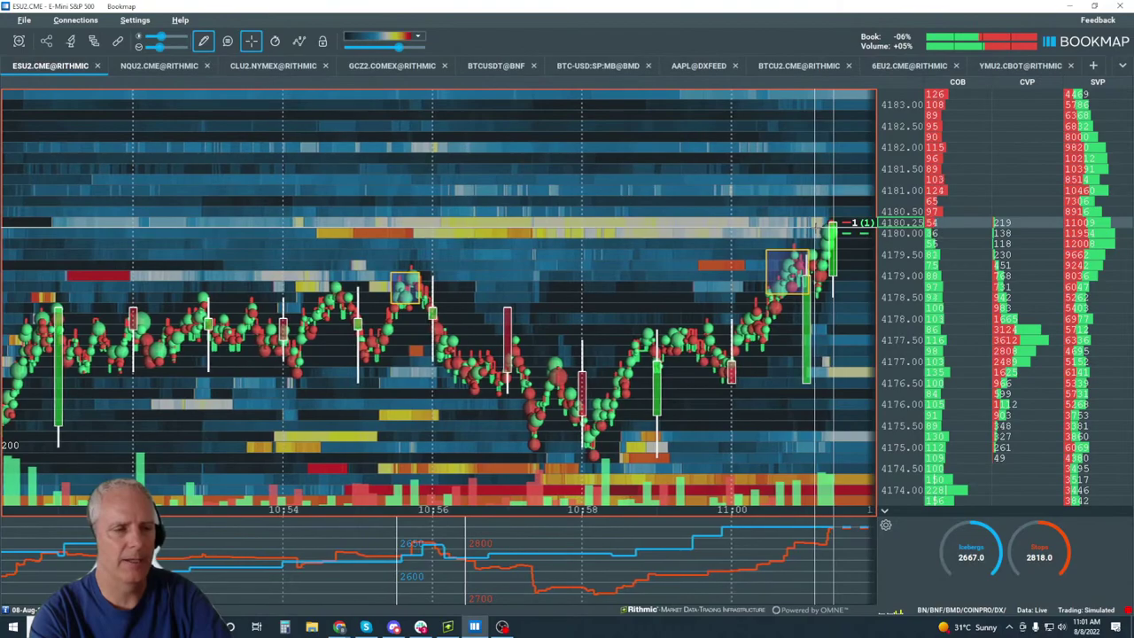
pyautogui.scroll(-5, 439, 301)
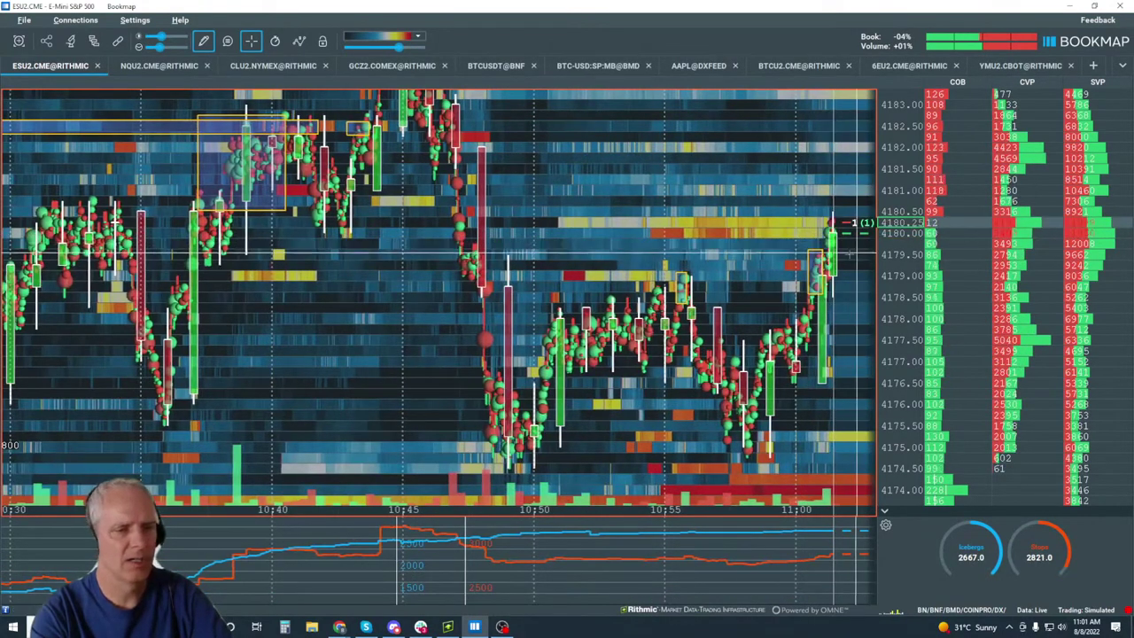
pyautogui.scroll(4, 508, 264)
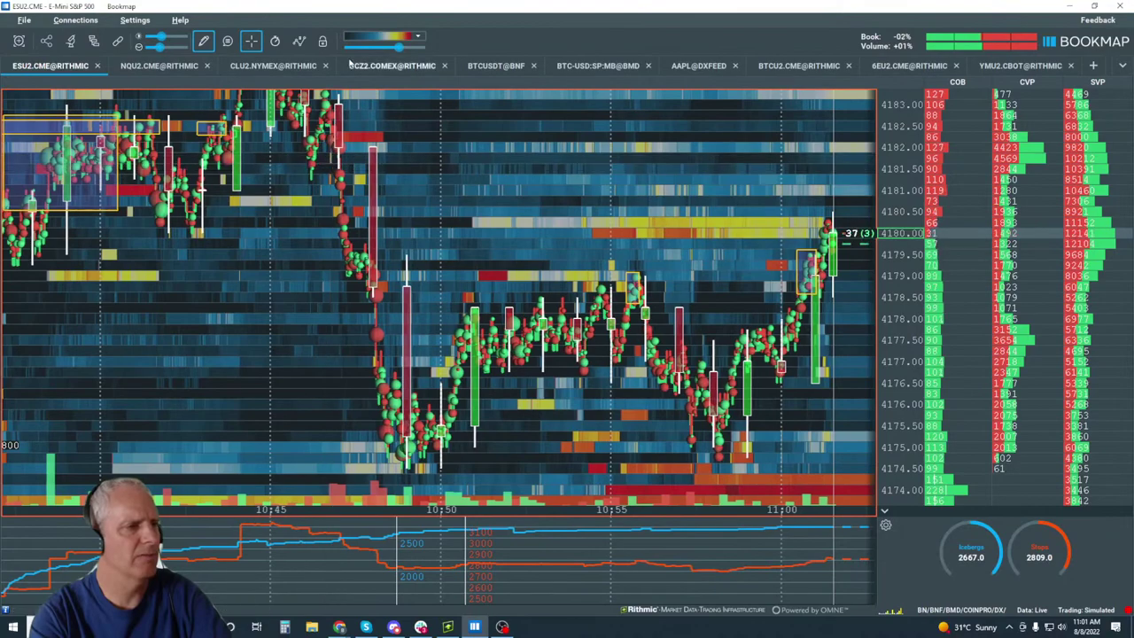
pyautogui.moveTo(401, 46); pyautogui.dragTo(348, 46)
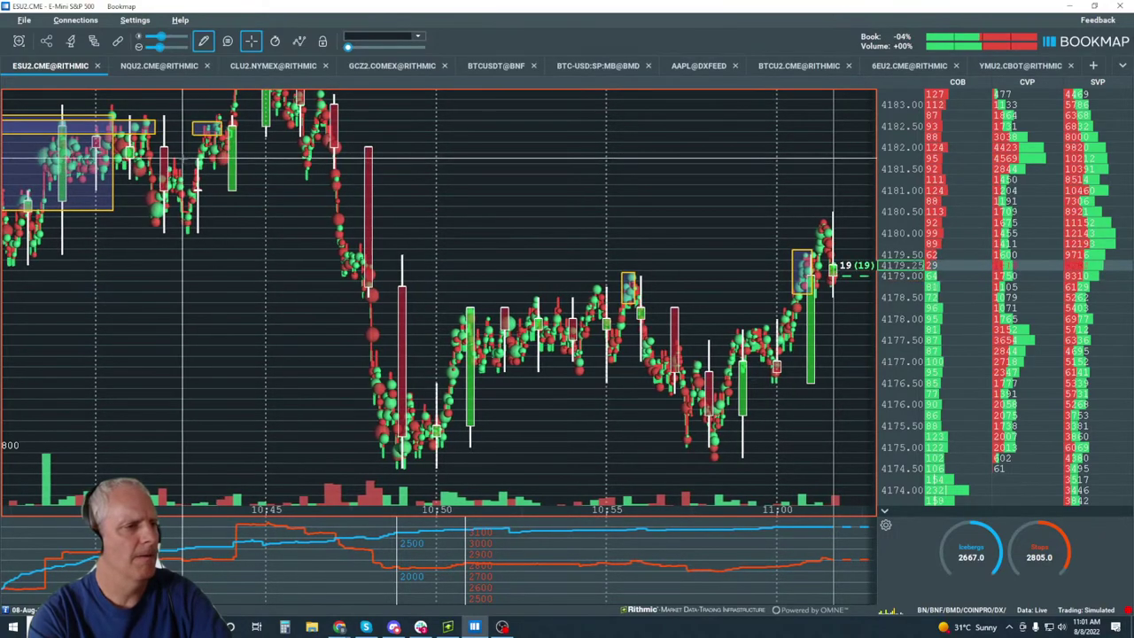
pyautogui.moveTo(182, 158)
pyautogui.mouseDown()
pyautogui.moveTo(479, 153)
pyautogui.moveTo(519, 162)
pyautogui.mouseUp()
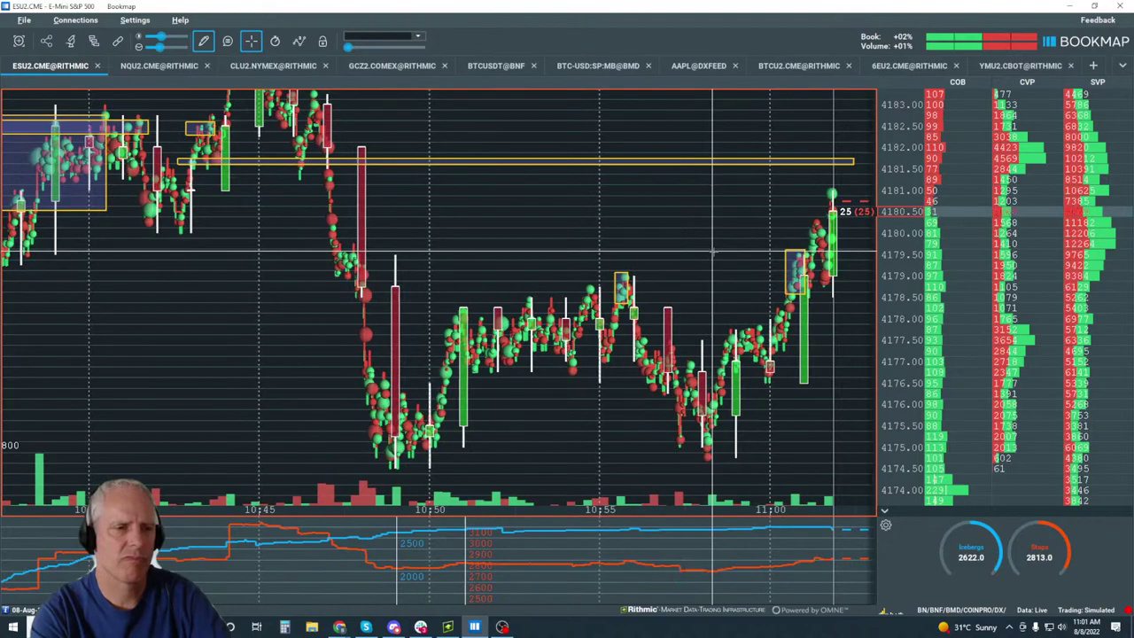
# Restore the heatmap to about 60% opacity and draw rectangles around the price swings at about 11:01:10–11:01:33 and 11:01:37–11:01:58.
pyautogui.scroll(3, 714, 250)
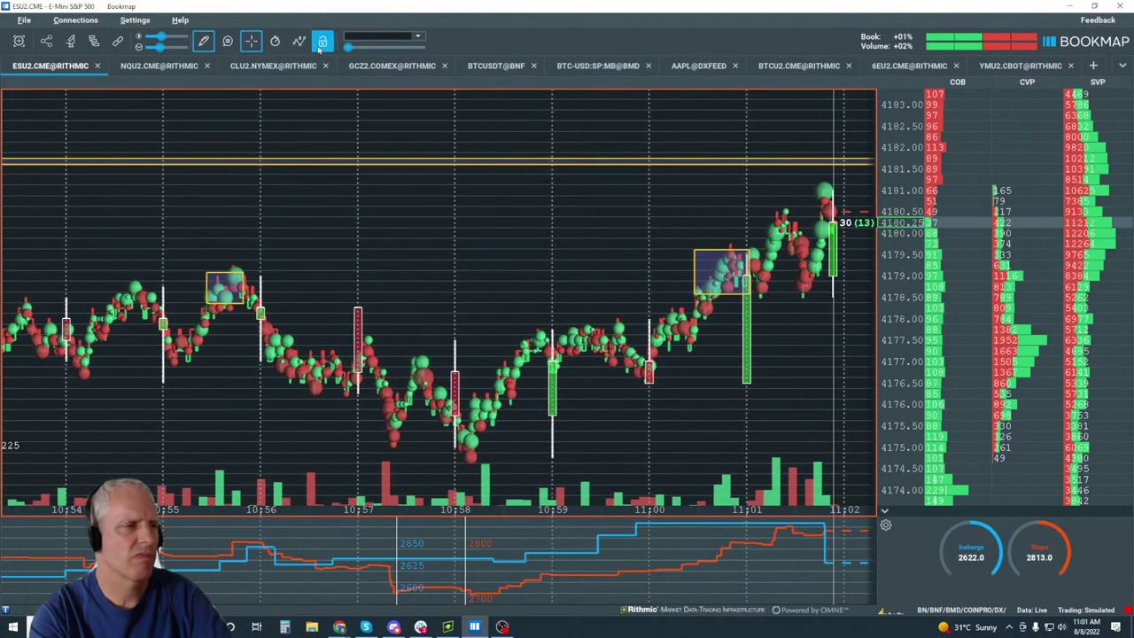
pyautogui.moveTo(349, 46); pyautogui.dragTo(393, 51)
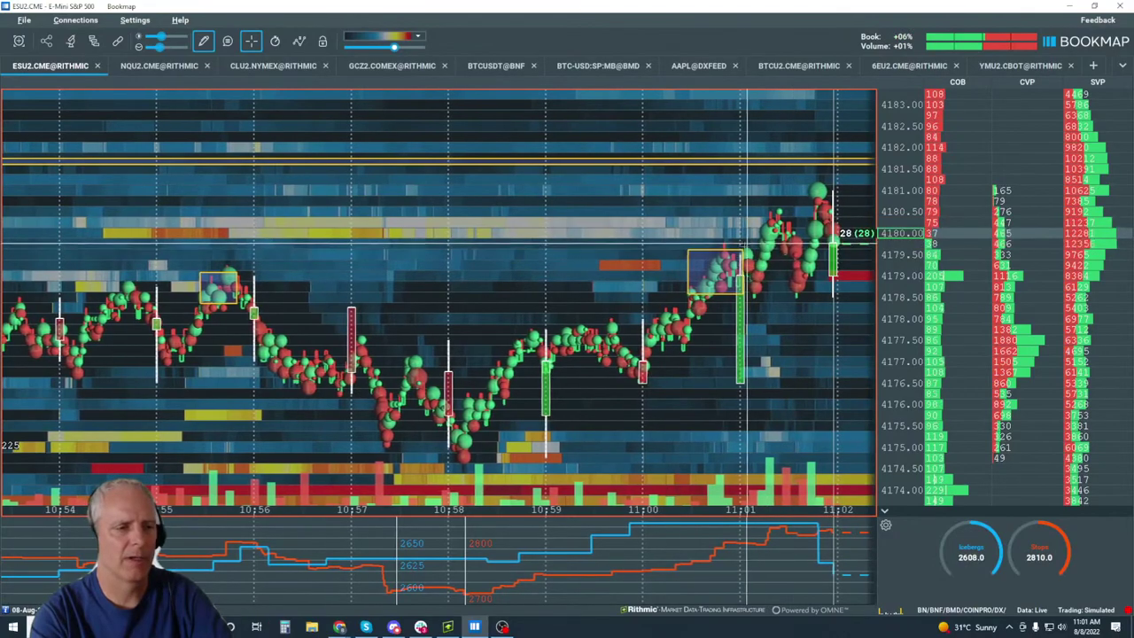
pyautogui.scroll(-2, 730, 267)
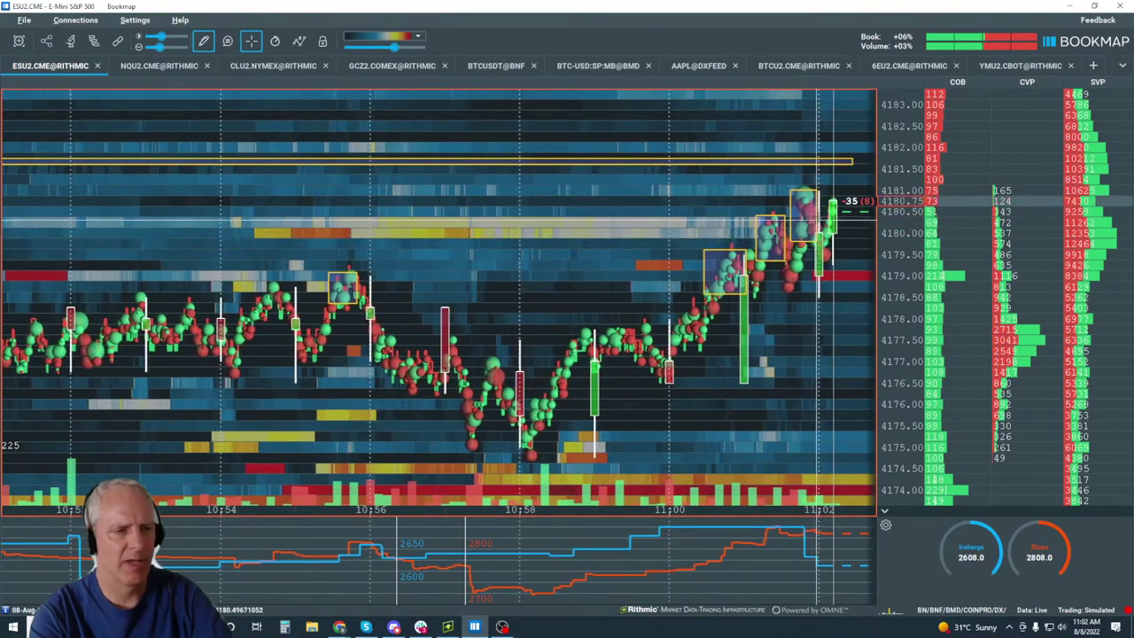
pyautogui.scroll(4, 833, 213)
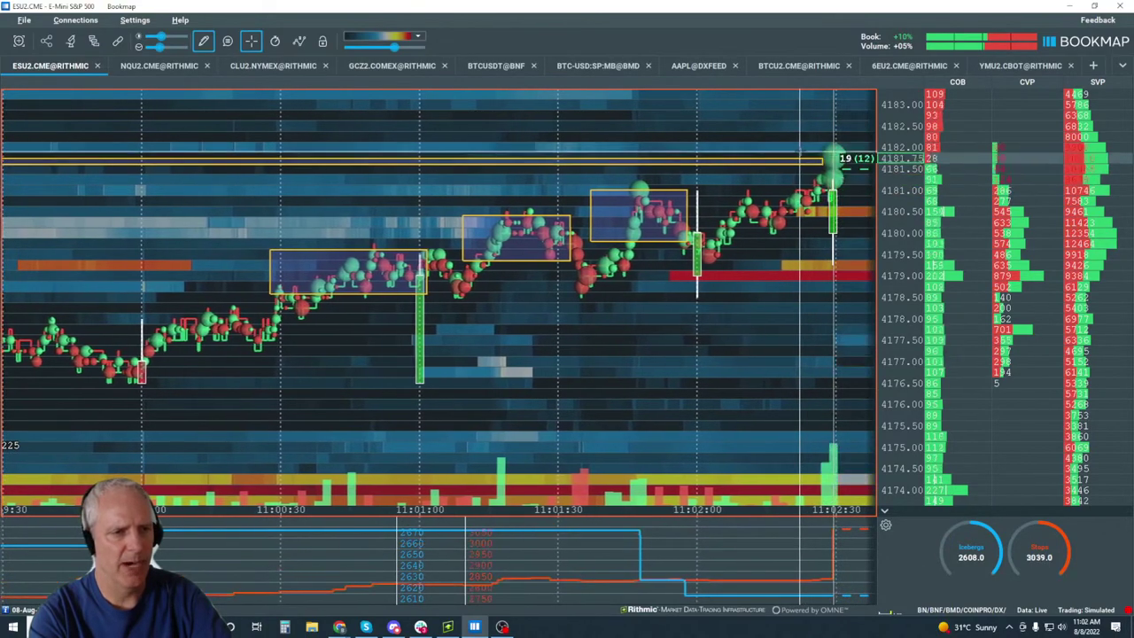
# Hide the heatmap and compare the live price with the drawn zones and the decline from the 10:45 high.
pyautogui.scroll(-8, 670, 345)
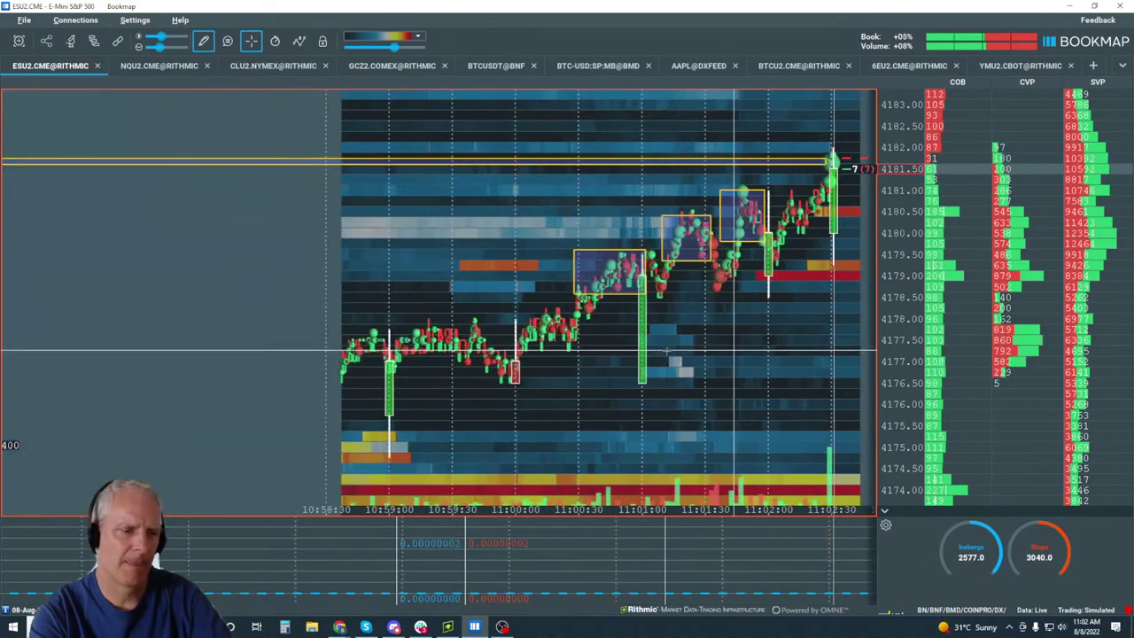
pyautogui.scroll(-8, 660, 356)
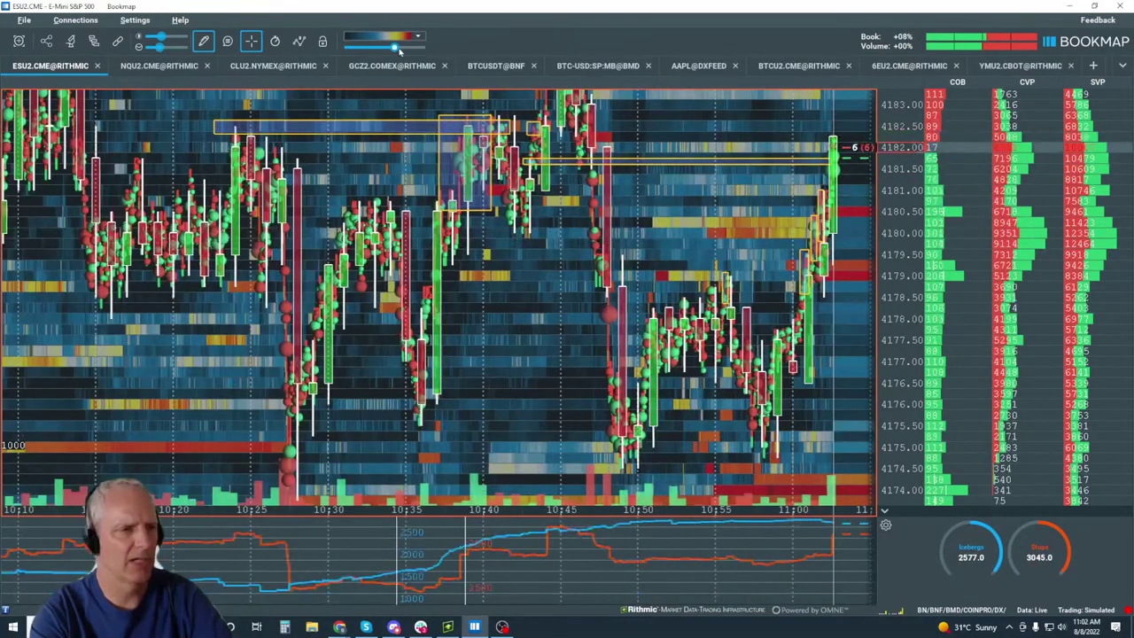
pyautogui.moveTo(396, 50); pyautogui.dragTo(347, 46)
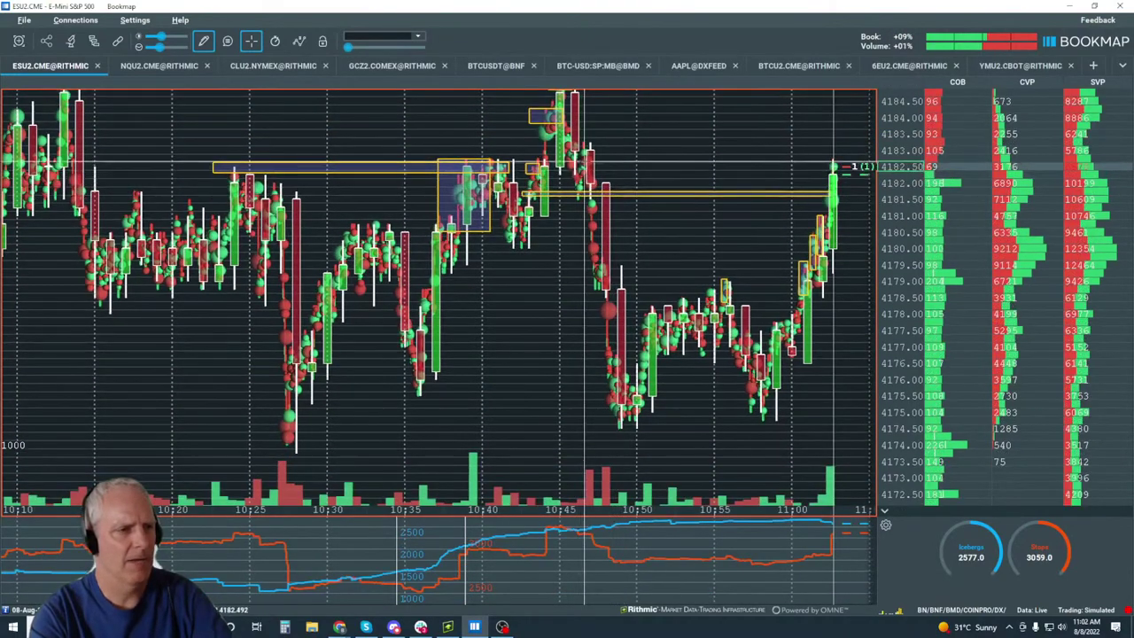
pyautogui.scroll(10, 604, 323)
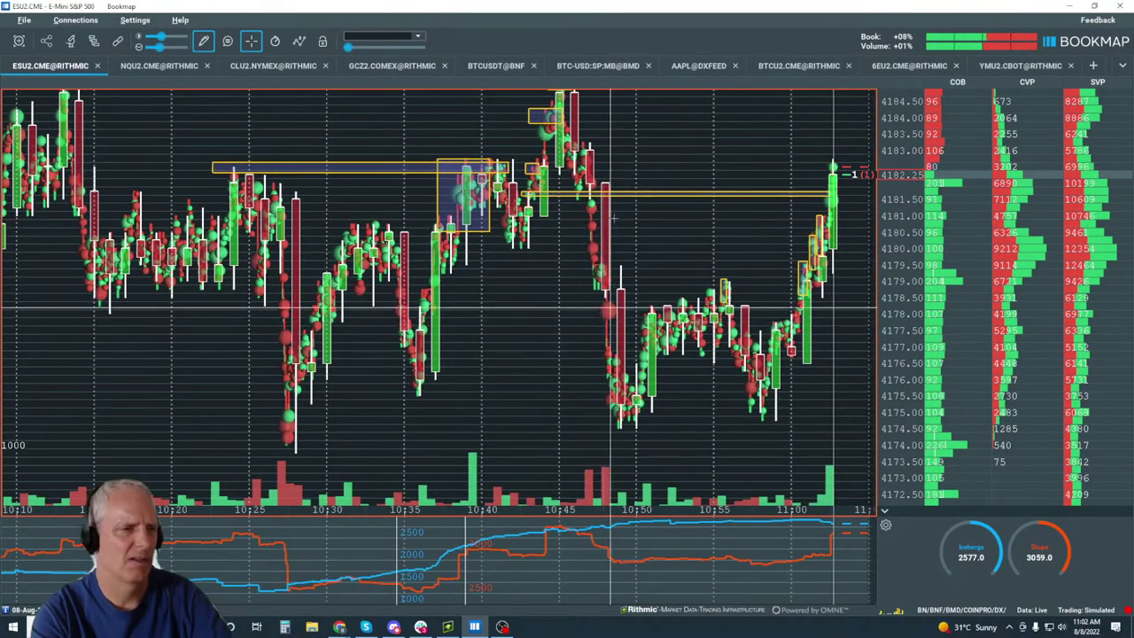
pyautogui.scroll(-5, 487, 197)
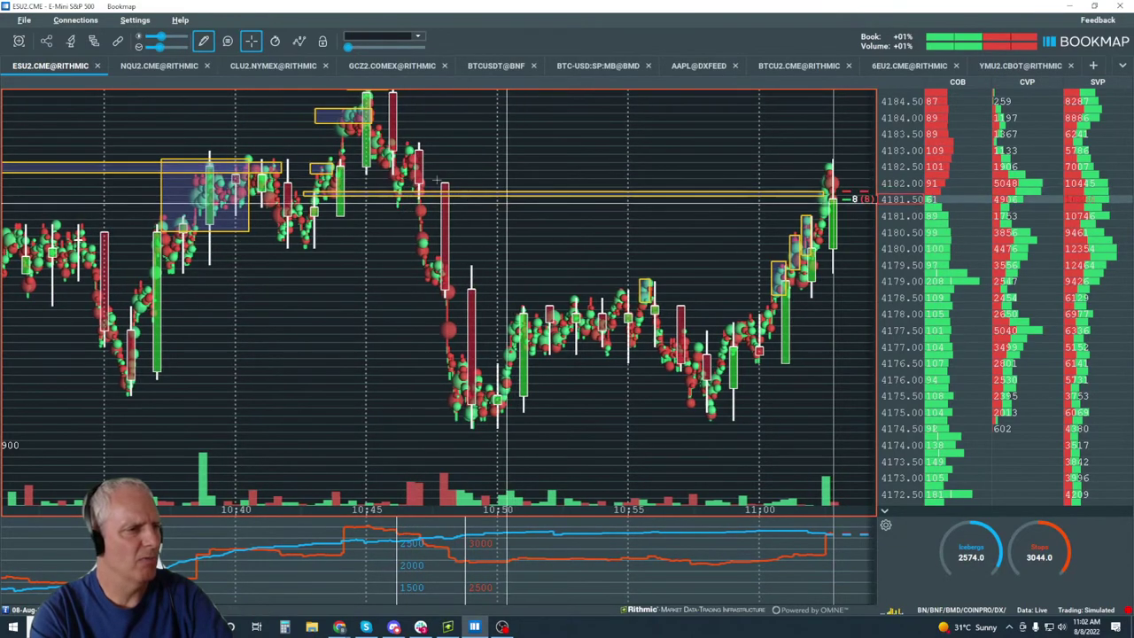
pyautogui.scroll(-2, 909, 129)
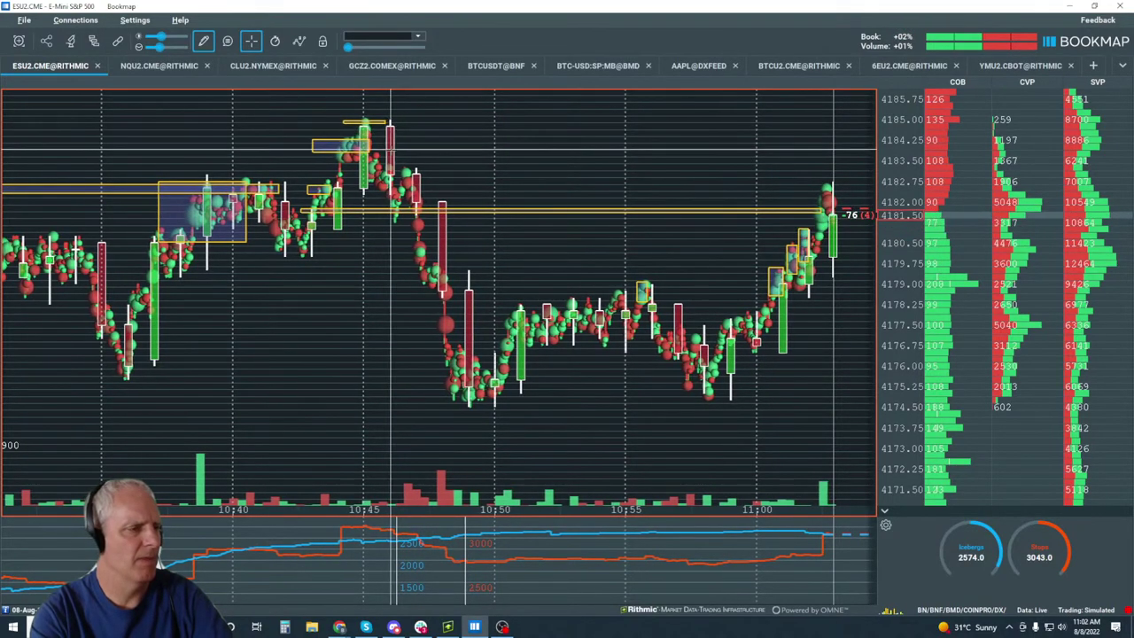
pyautogui.scroll(2, 248, 186)
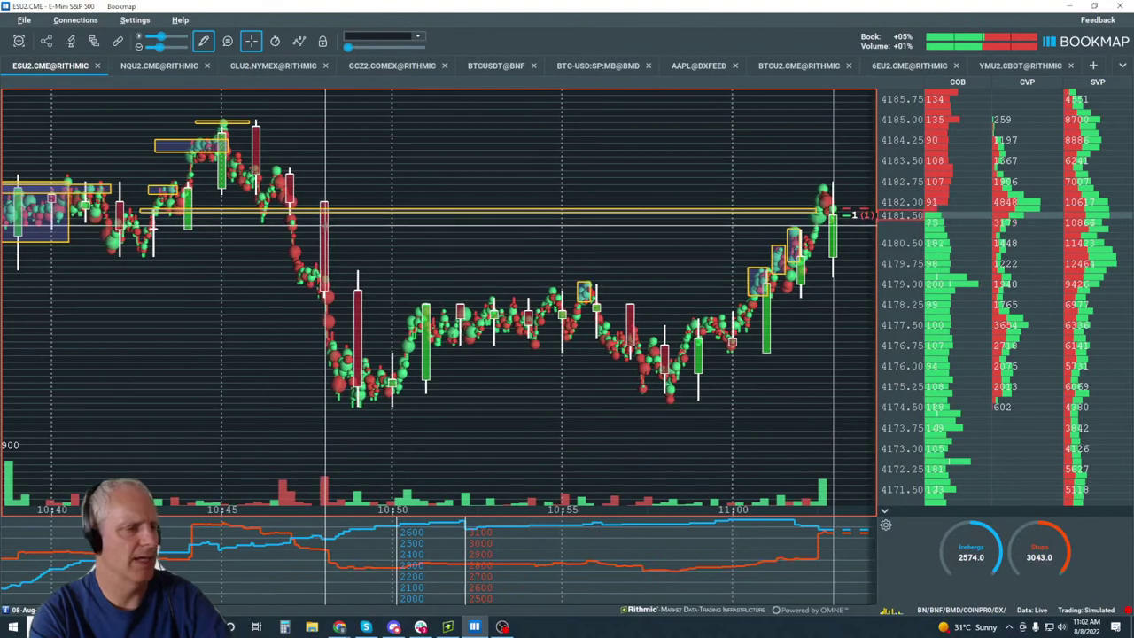
# Draw a horizontal line at about 4183, level with the top of the 10:47 candlestick.
pyautogui.moveTo(248, 186); pyautogui.dragTo(366, 218)
pyautogui.scroll(5, 460, 204)
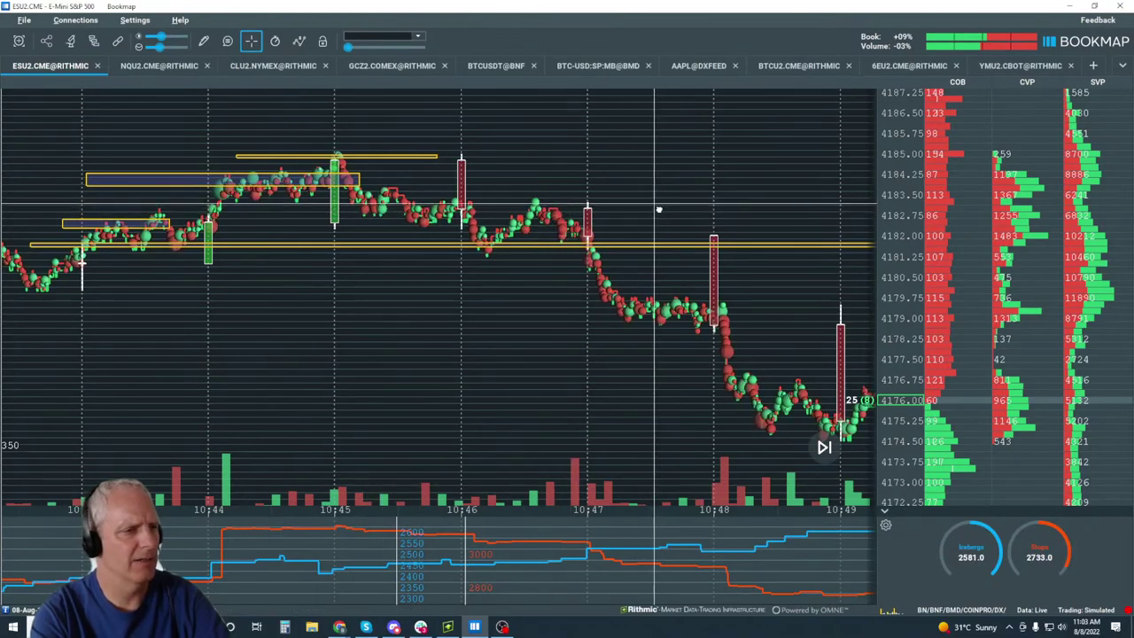
pyautogui.moveTo(703, 218); pyautogui.dragTo(366, 233)
pyautogui.scroll(-2, 364, 230)
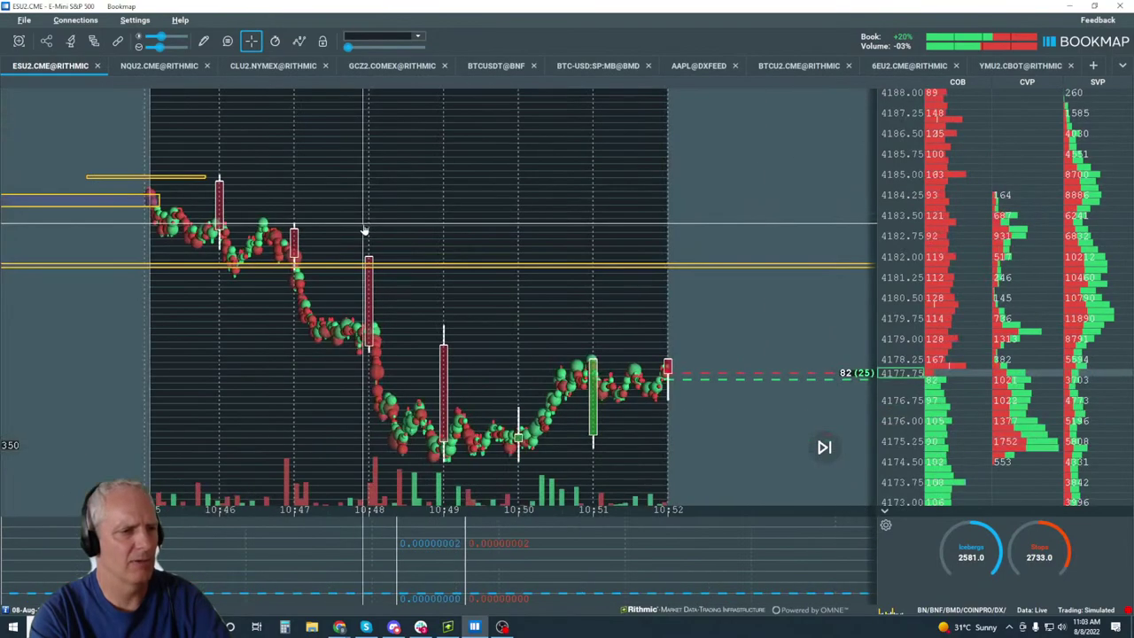
pyautogui.scroll(-5, 364, 231)
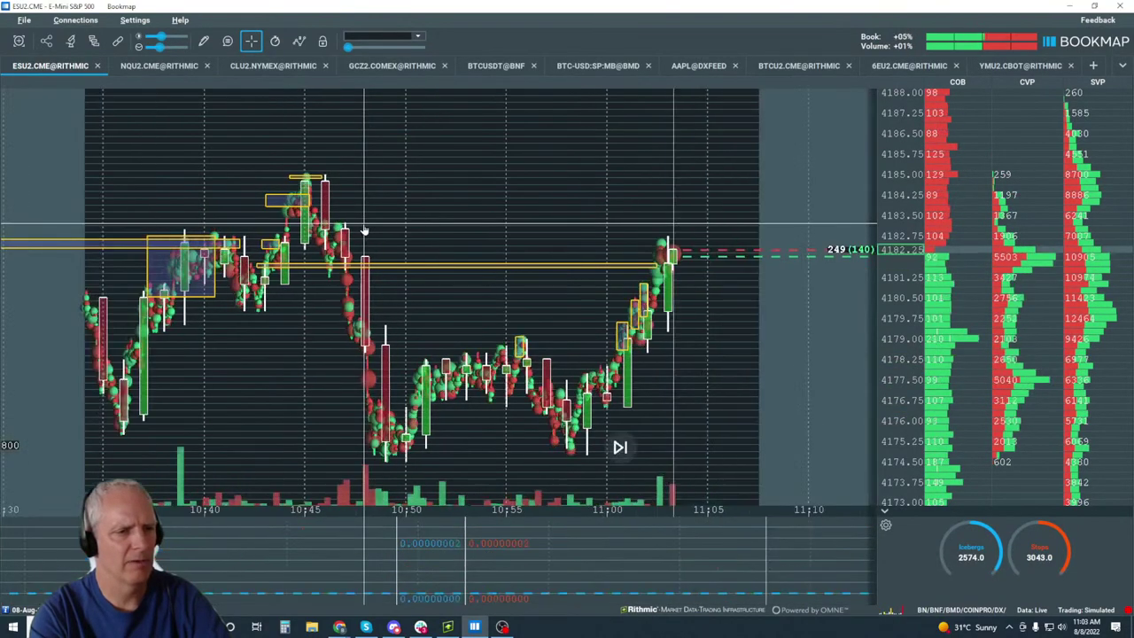
pyautogui.click(203, 41)
pyautogui.click(241, 181)
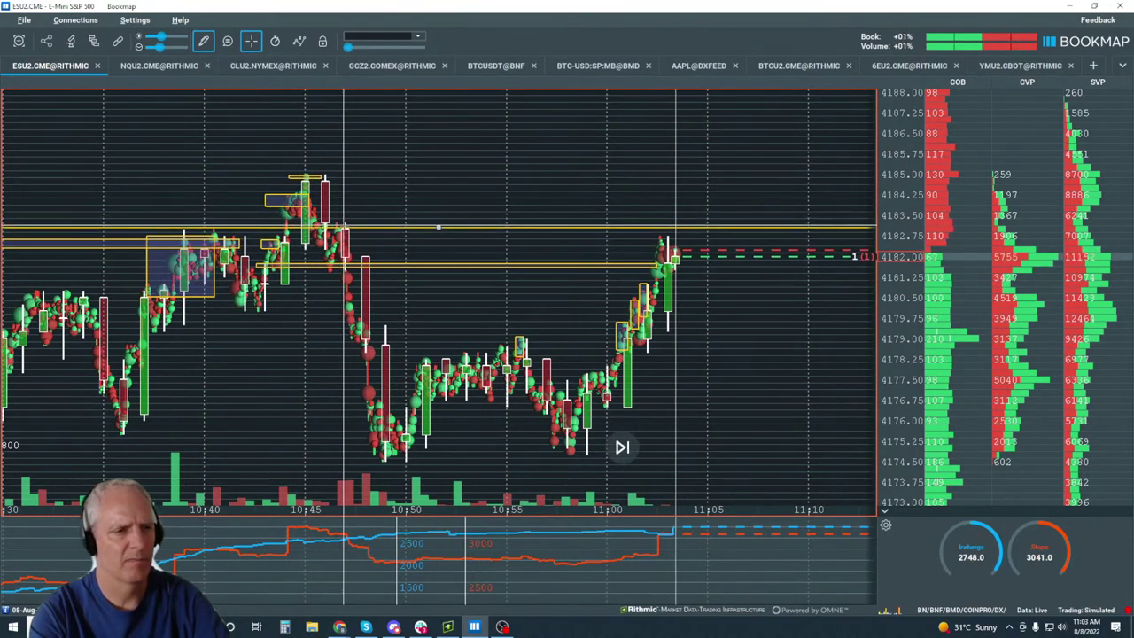
pyautogui.click(344, 227)
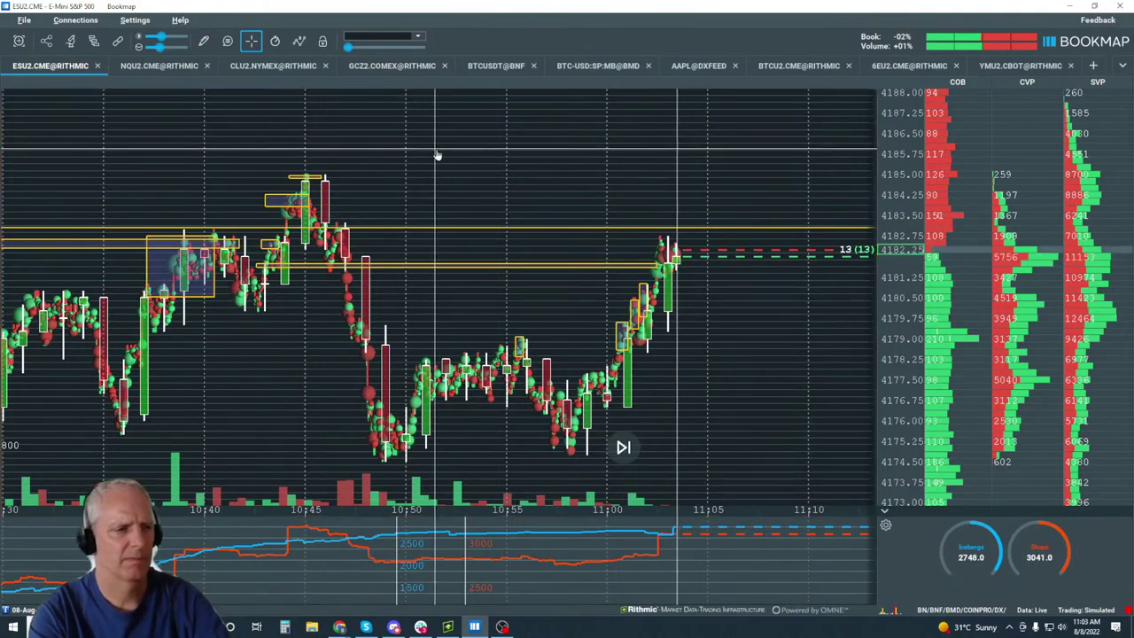
# Raise the heatmap to full opacity to examine the resting liquidity around the 11:04 price action and the drawn levels.
pyautogui.scroll(-3, 514, 228)
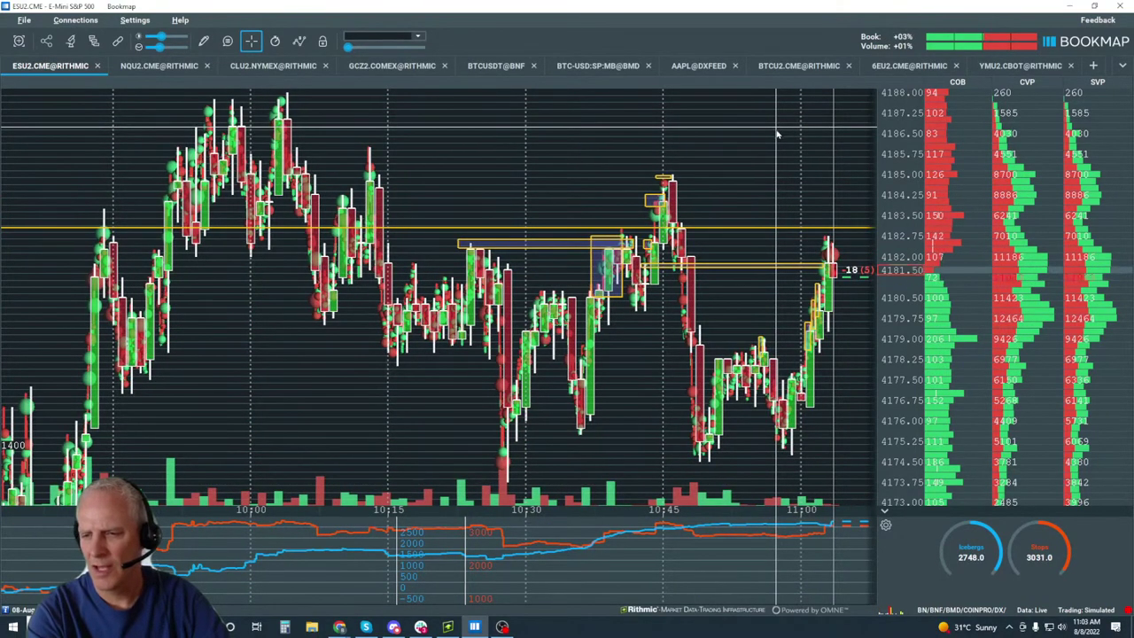
pyautogui.scroll(5, 698, 304)
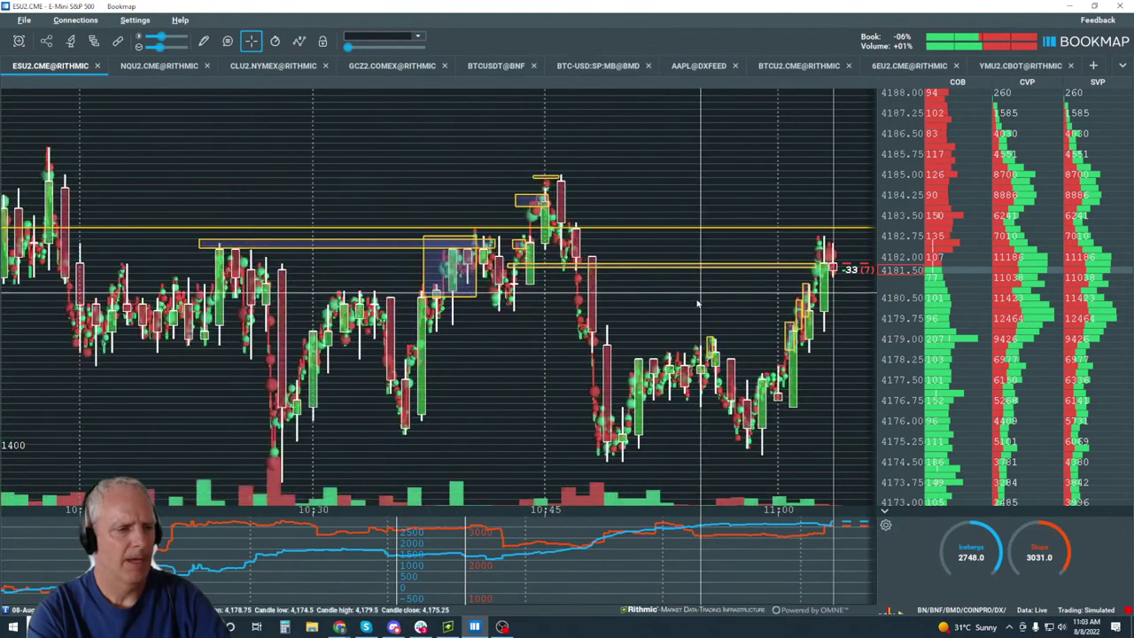
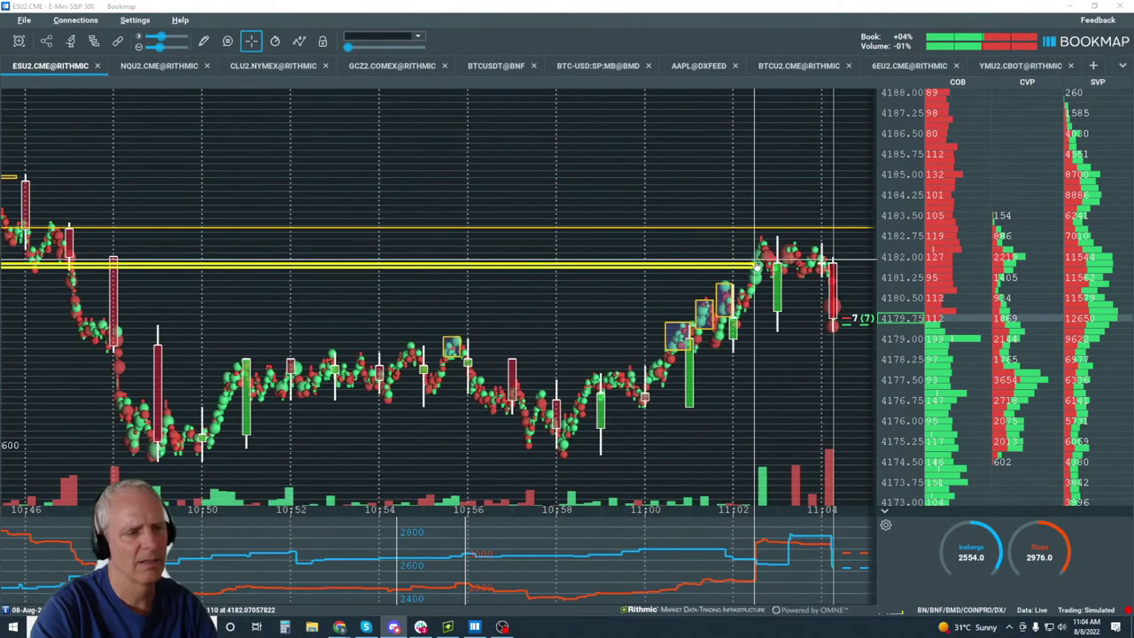
pyautogui.scroll(2, 798, 264)
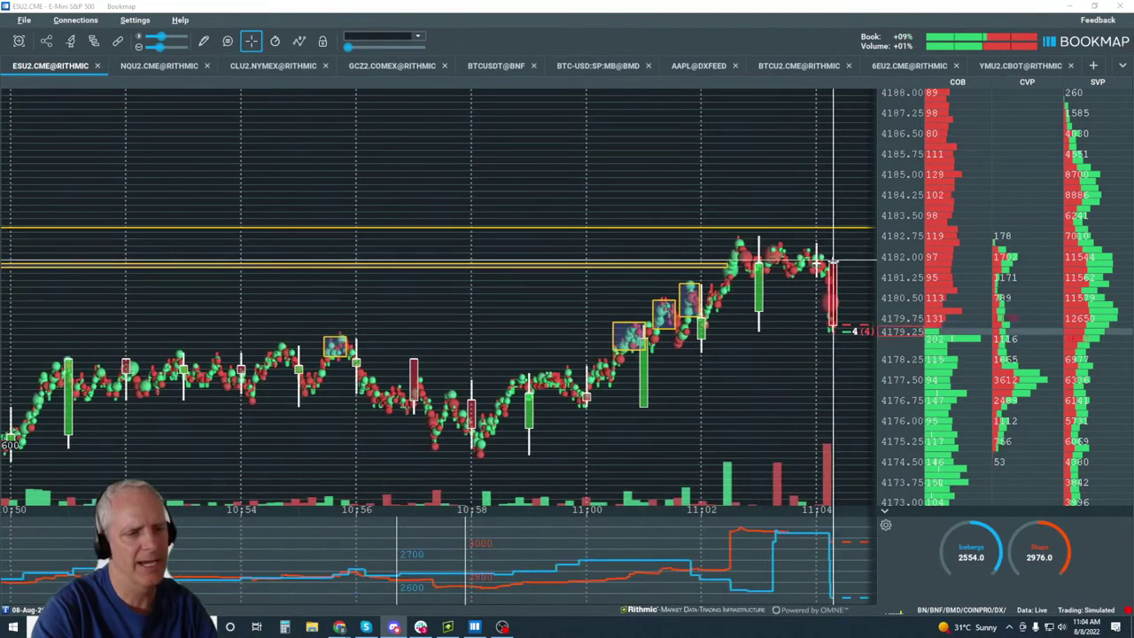
pyautogui.scroll(3, 817, 264)
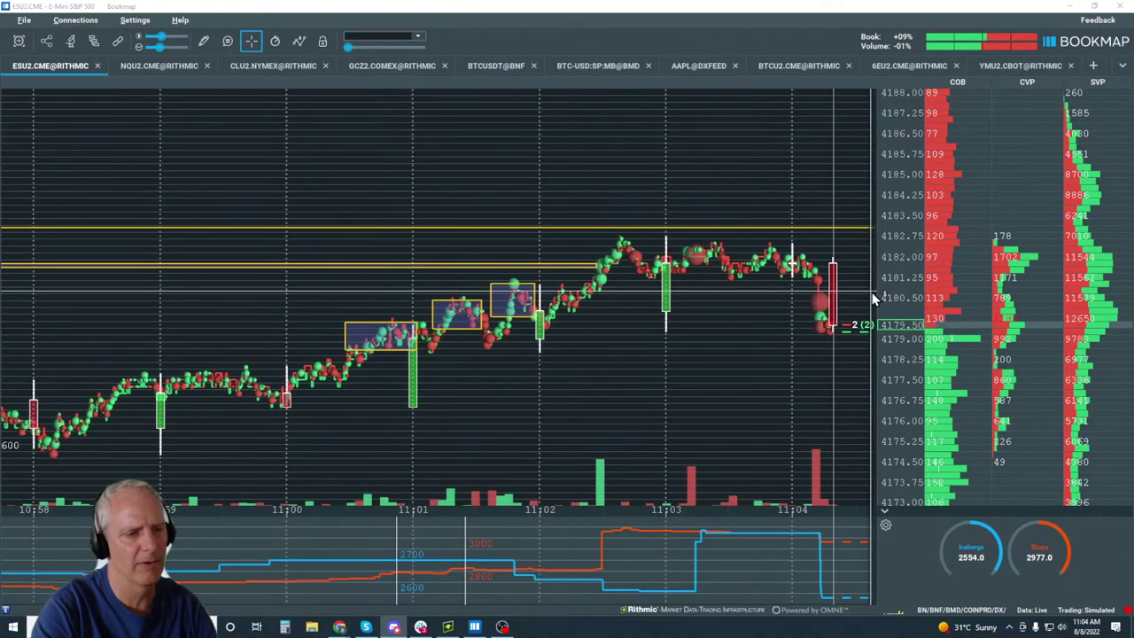
pyautogui.moveTo(349, 46); pyautogui.dragTo(422, 46)
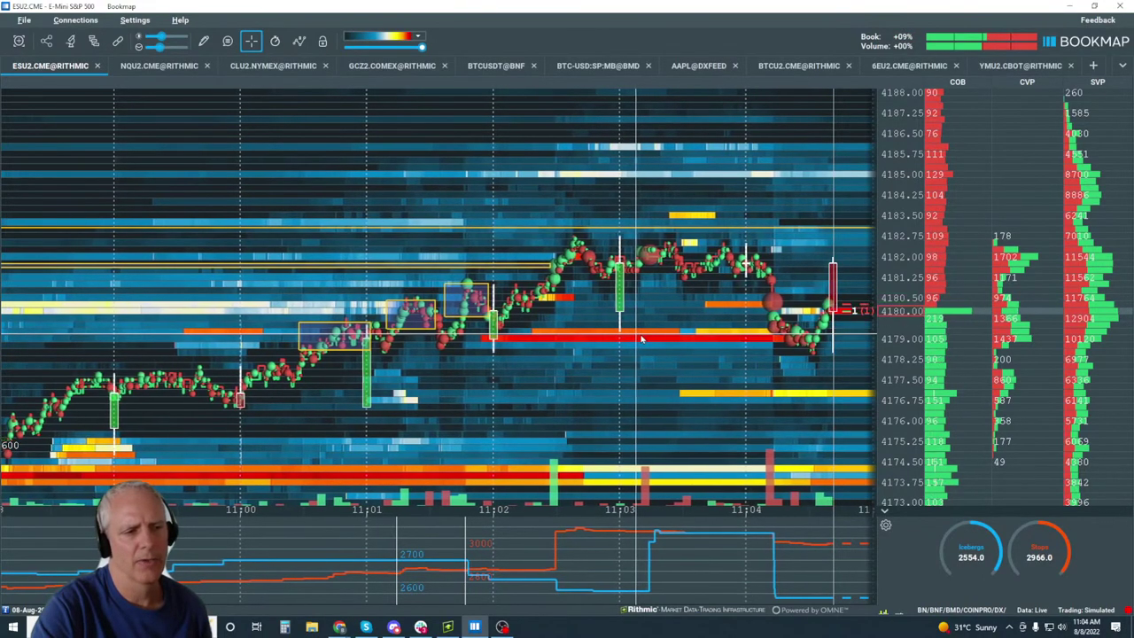
# Lower the heatmap opacity to just under half and examine the order flow and liquidity below the 4183 line up to 11:06.
pyautogui.scroll(-2, 642, 338)
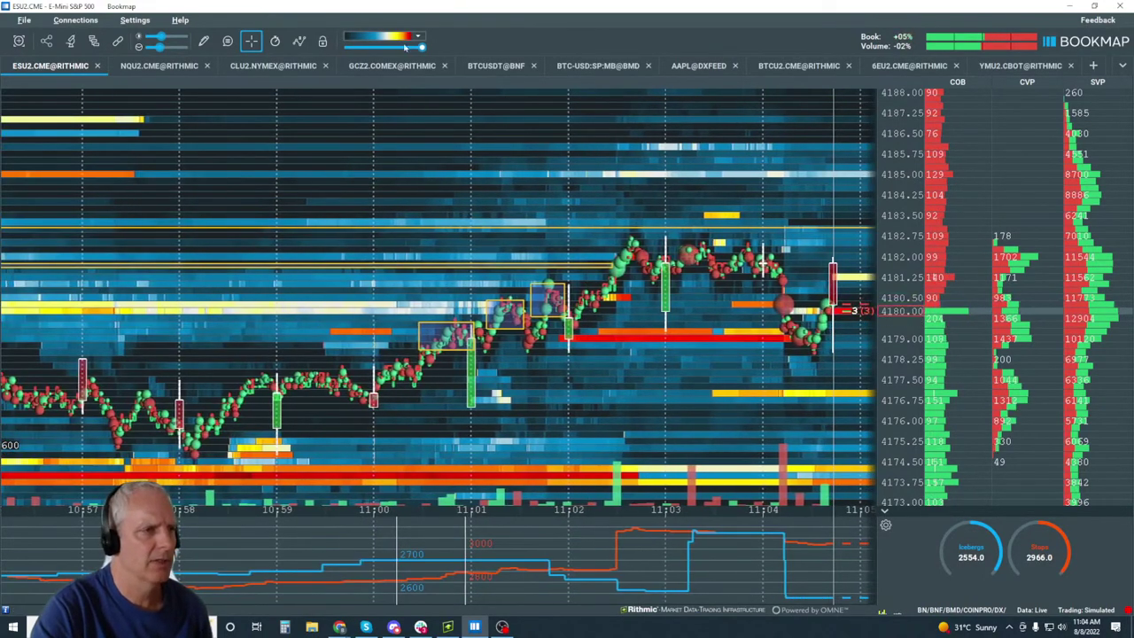
pyautogui.moveTo(420, 49); pyautogui.dragTo(381, 48)
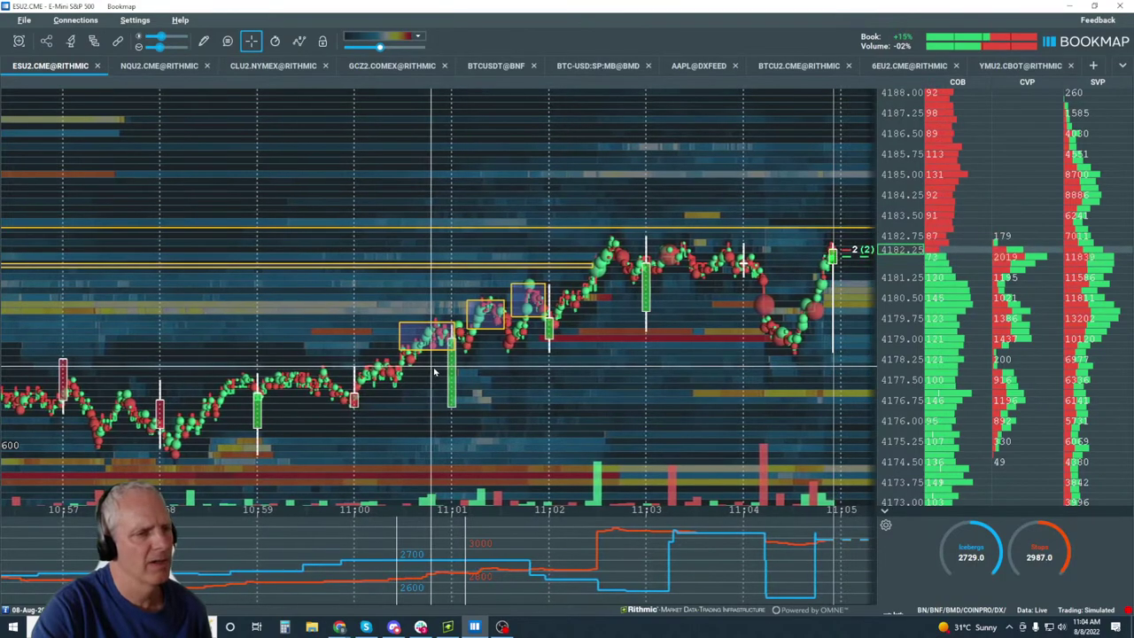
pyautogui.scroll(-2, 434, 372)
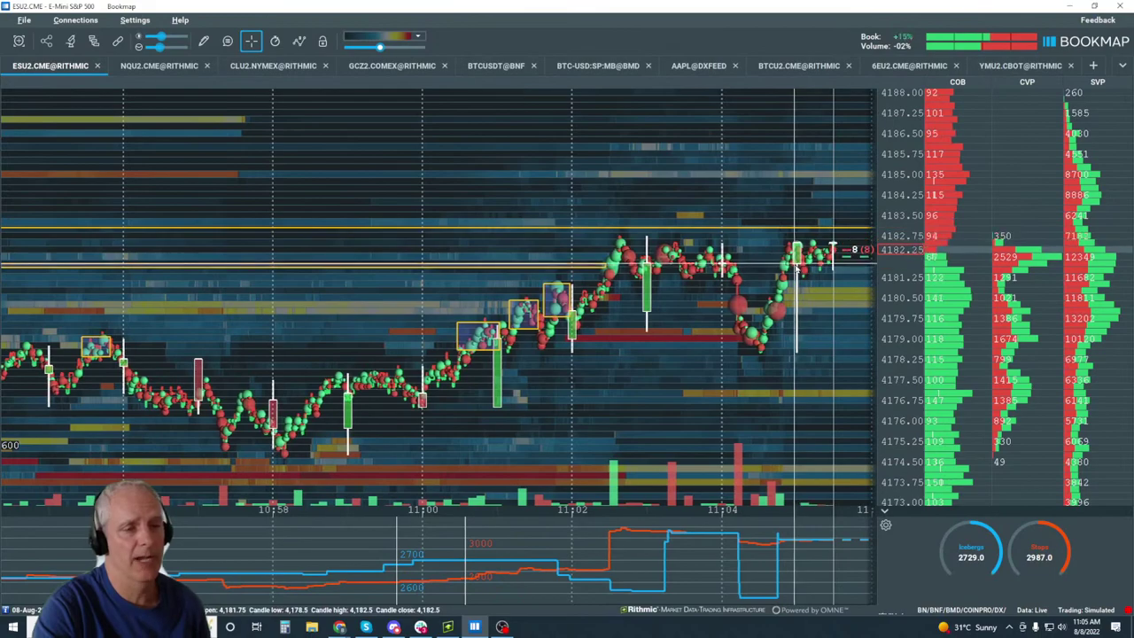
pyautogui.scroll(5, 802, 277)
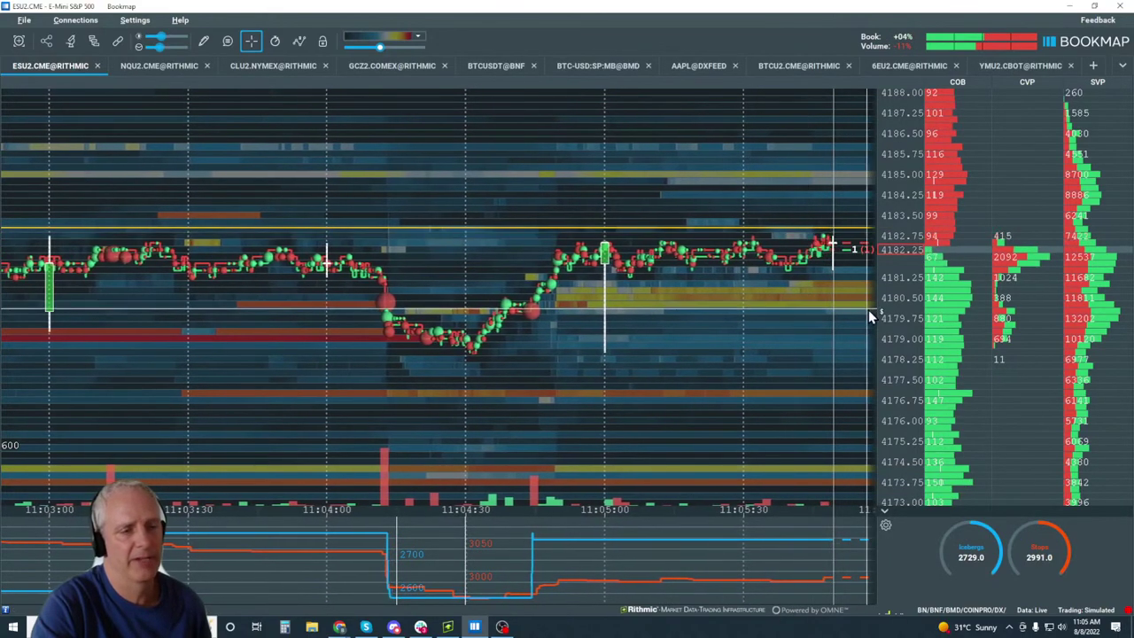
pyautogui.scroll(5, 807, 354)
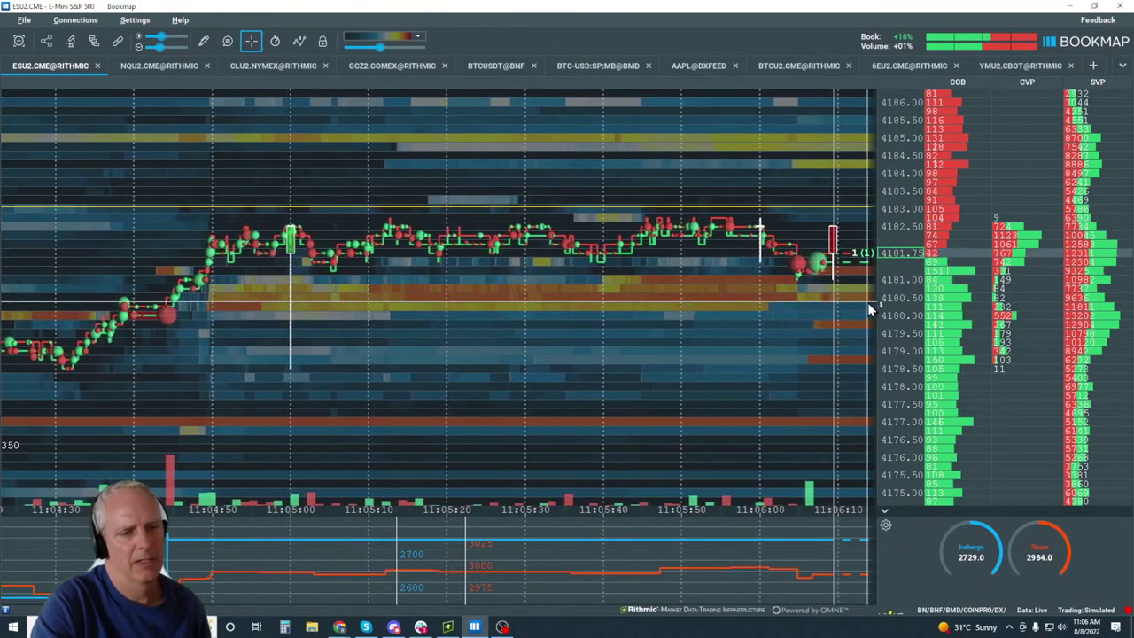
# Compare the order flow and resting liquidity around the current price with the drop and recovery between 11:04 and 11:05.
pyautogui.scroll(3, 846, 297)
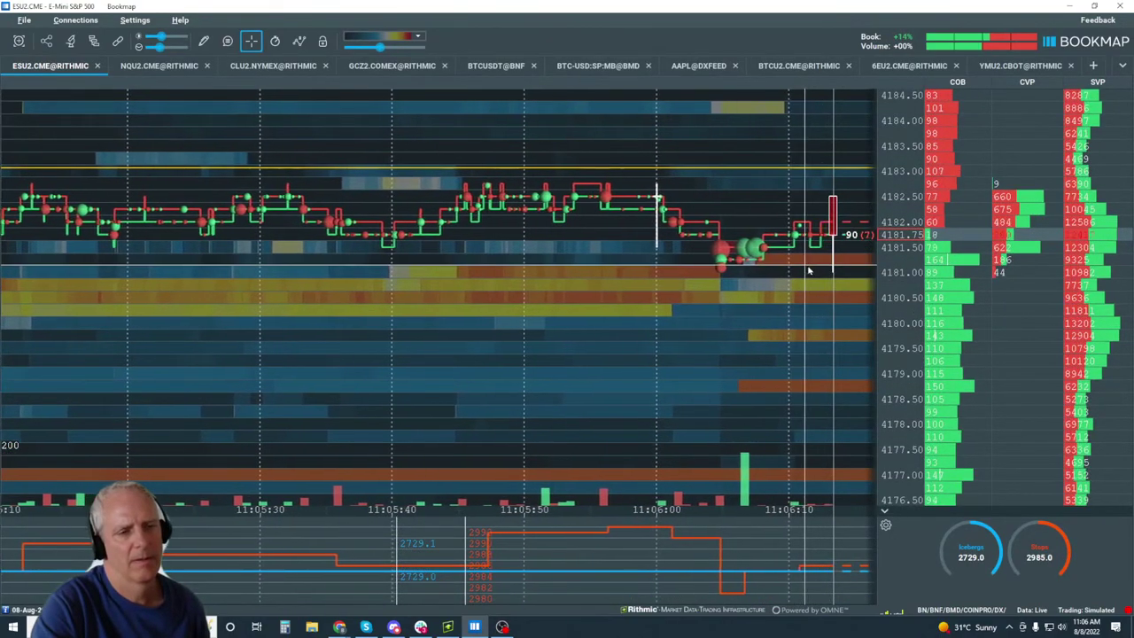
pyautogui.scroll(-4, 817, 265)
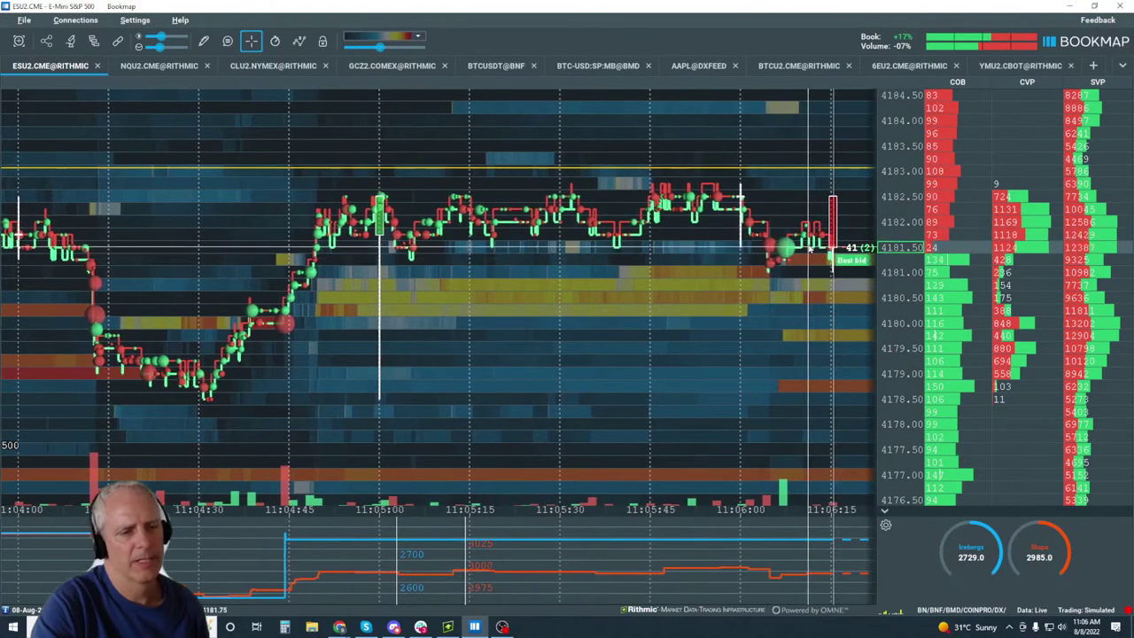
pyautogui.scroll(-2, 774, 308)
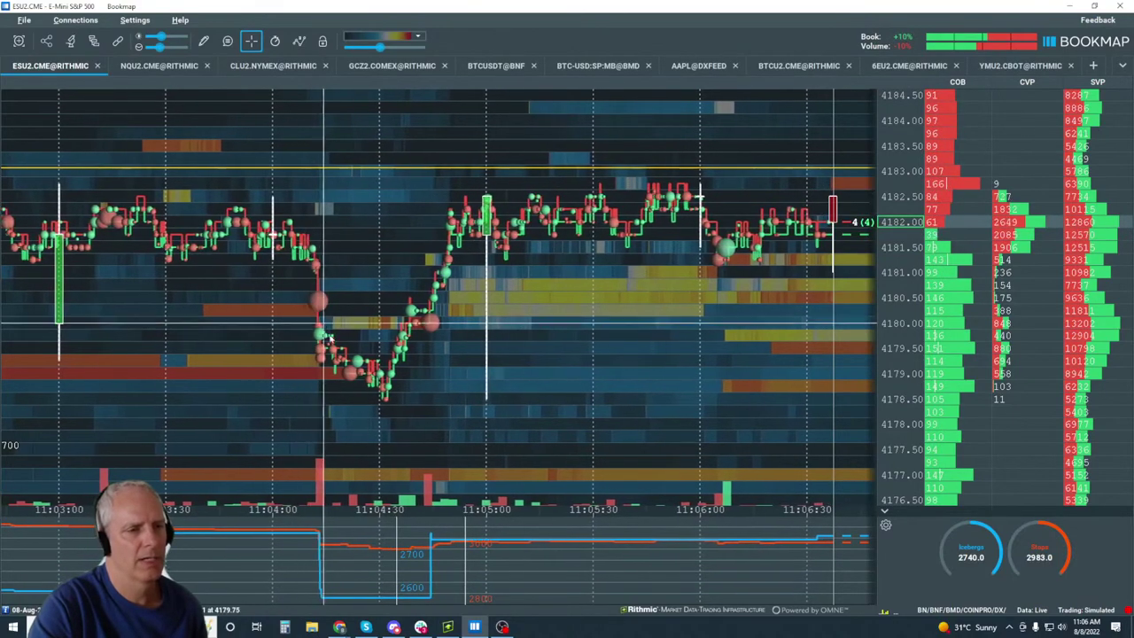
pyautogui.click(204, 42)
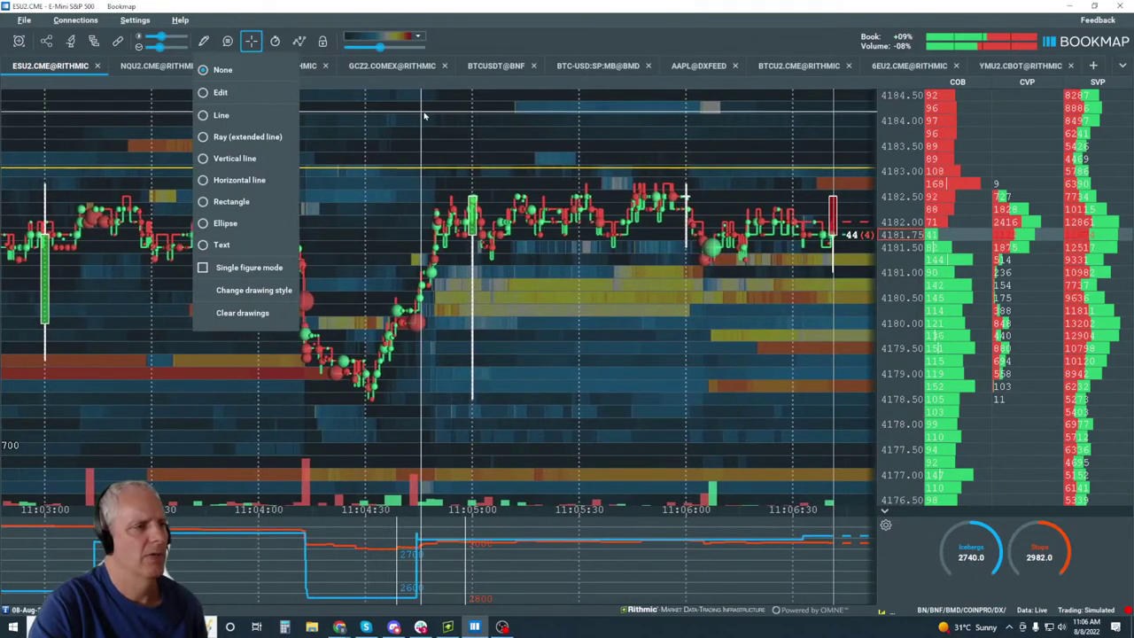
pyautogui.click(304, 208)
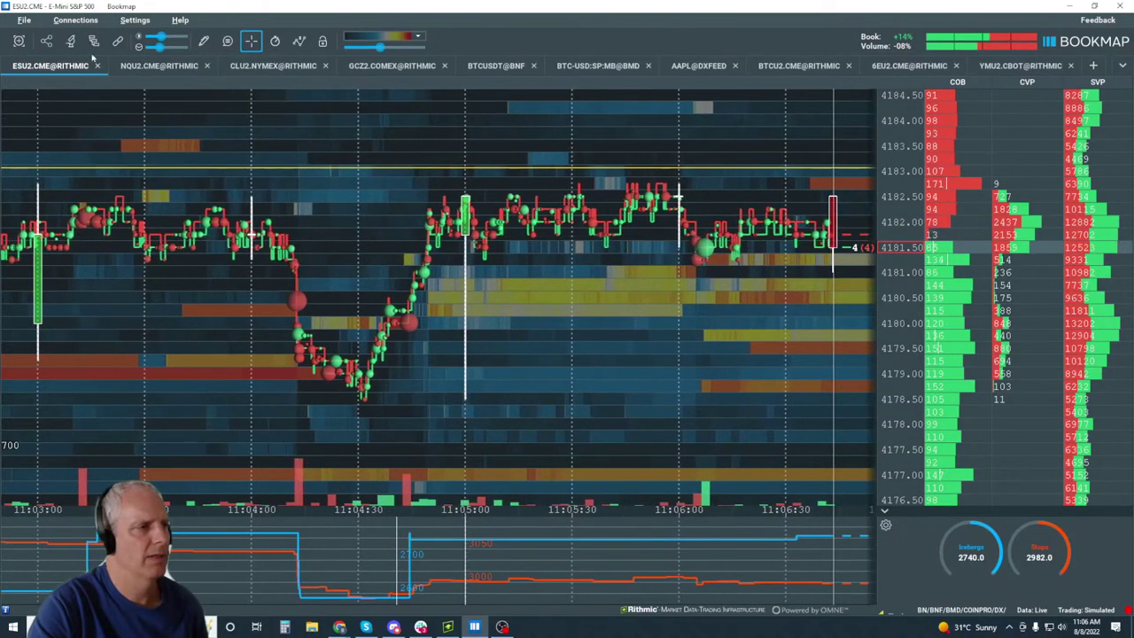
# Narrow the chart to the drop and recovery from about 11:04:10 to 11:05:00 and show Delta in the CVP volume profile column.
pyautogui.click(18, 40)
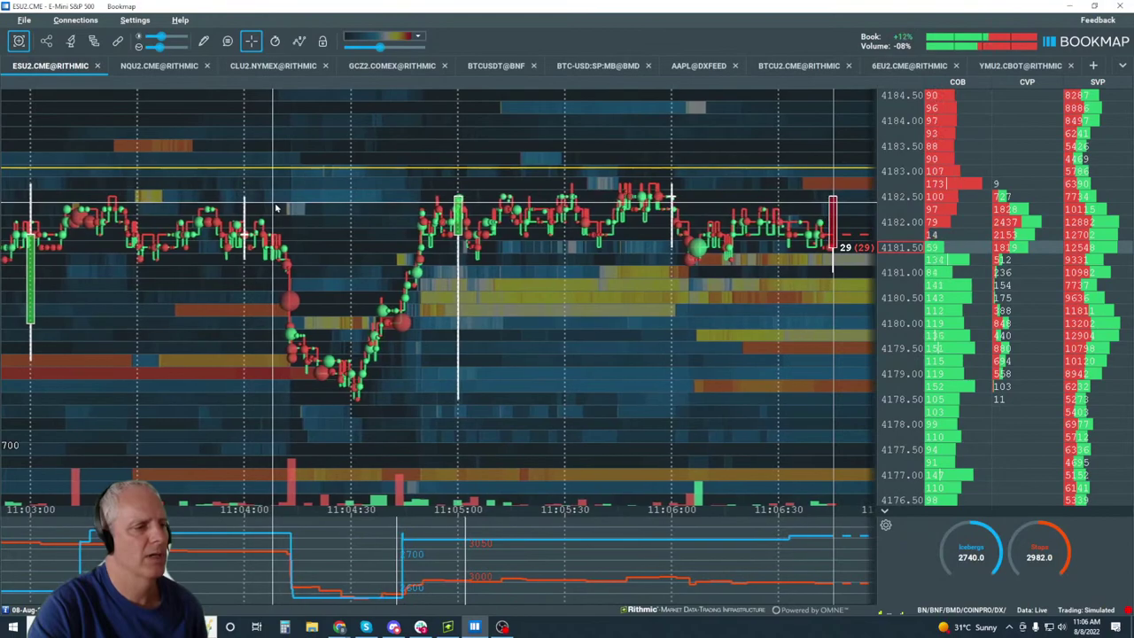
pyautogui.moveTo(276, 208); pyautogui.dragTo(460, 270)
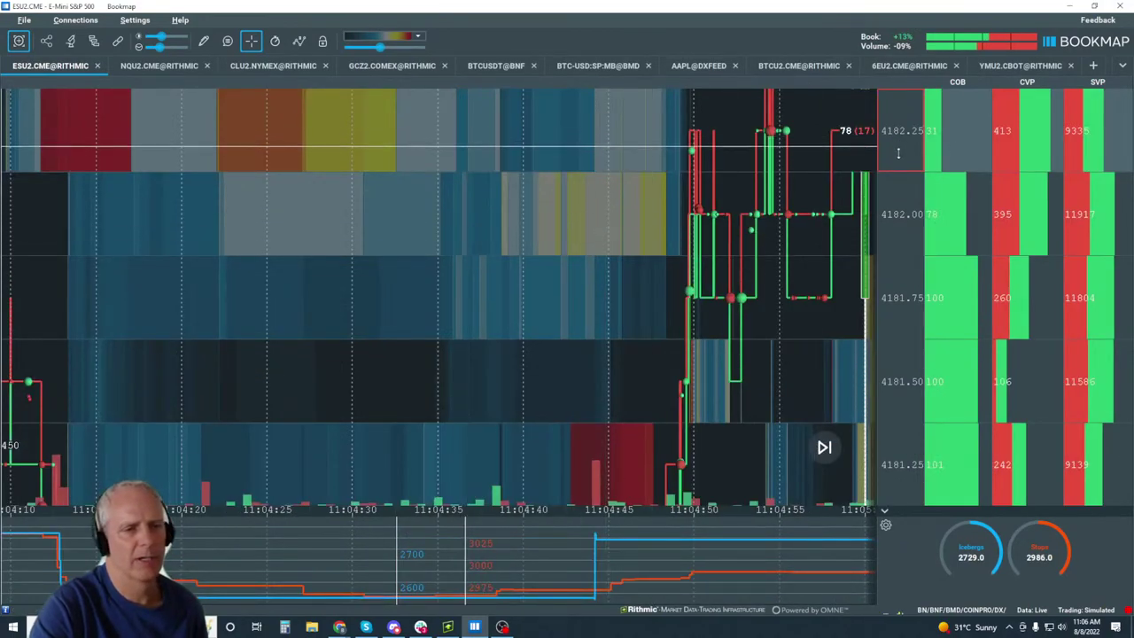
pyautogui.moveTo(898, 153); pyautogui.dragTo(904, 269)
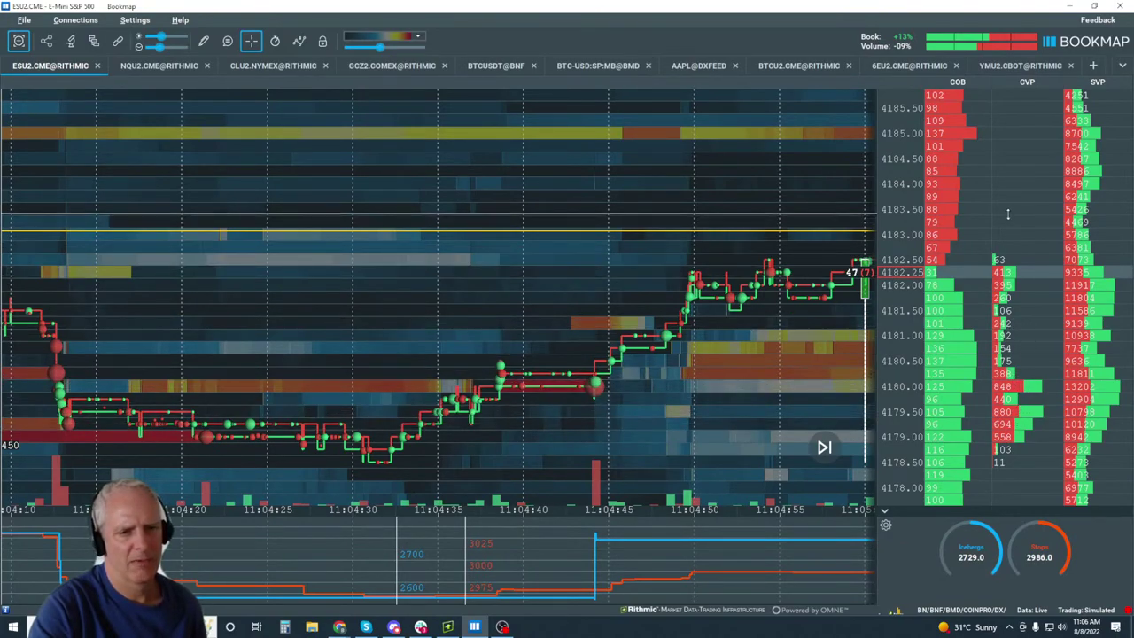
pyautogui.rightClick(1008, 214)
pyautogui.click(1033, 227)
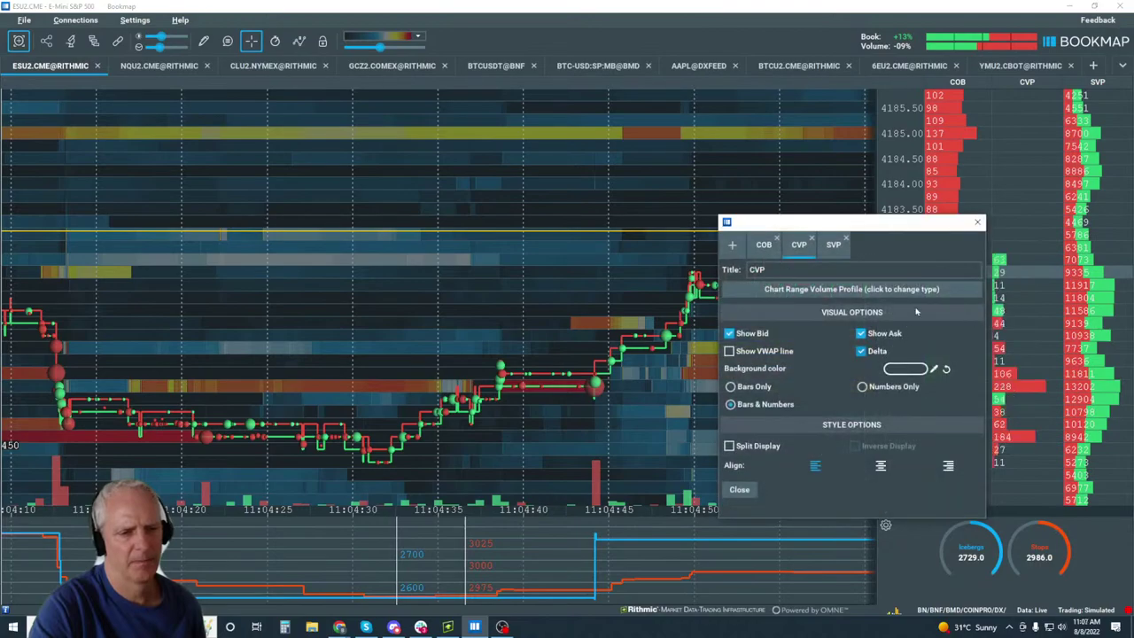
# Close the CVP column settings and examine the ES price action and order flow from 11:00 to 11:08, focusing on the 11:02:30 rally.
pyautogui.click(978, 222)
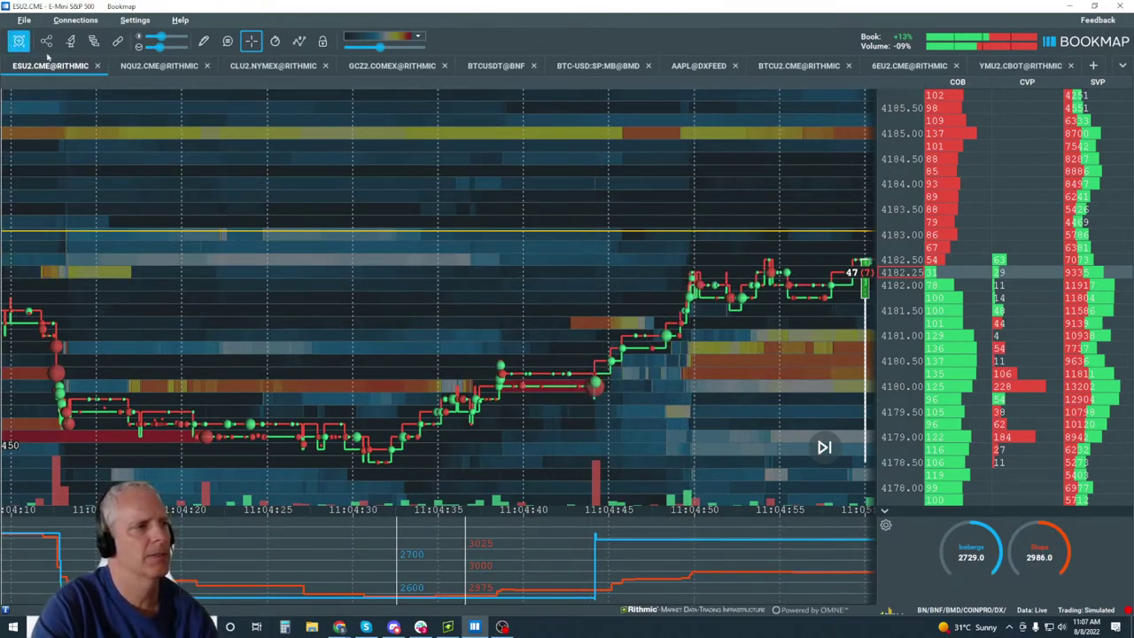
pyautogui.scroll(-5, 565, 278)
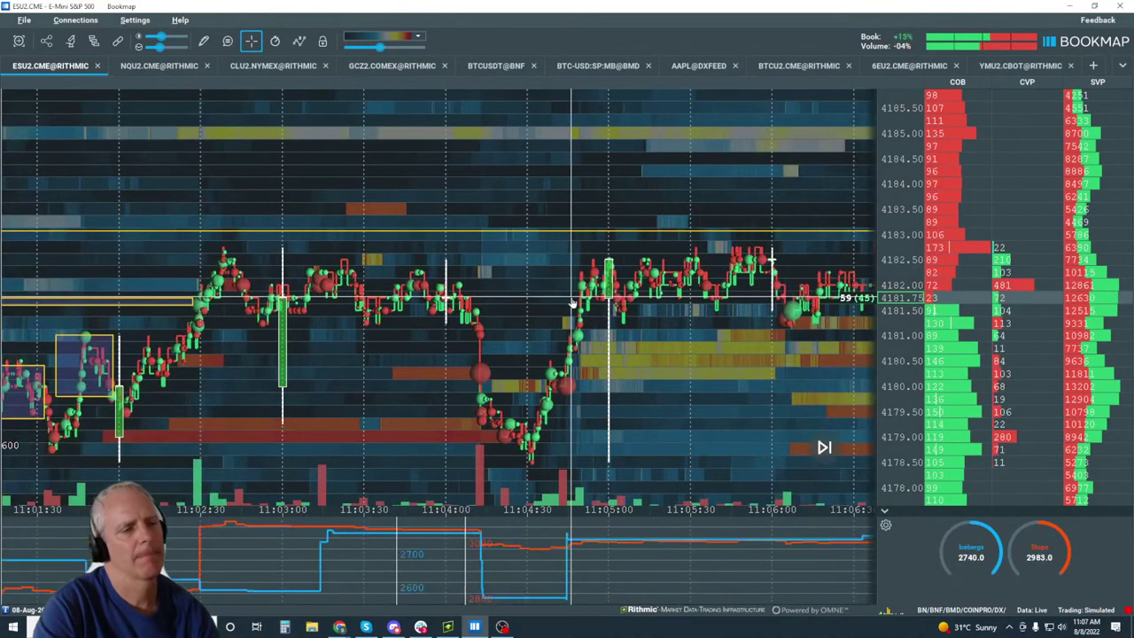
pyautogui.scroll(-3, 572, 303)
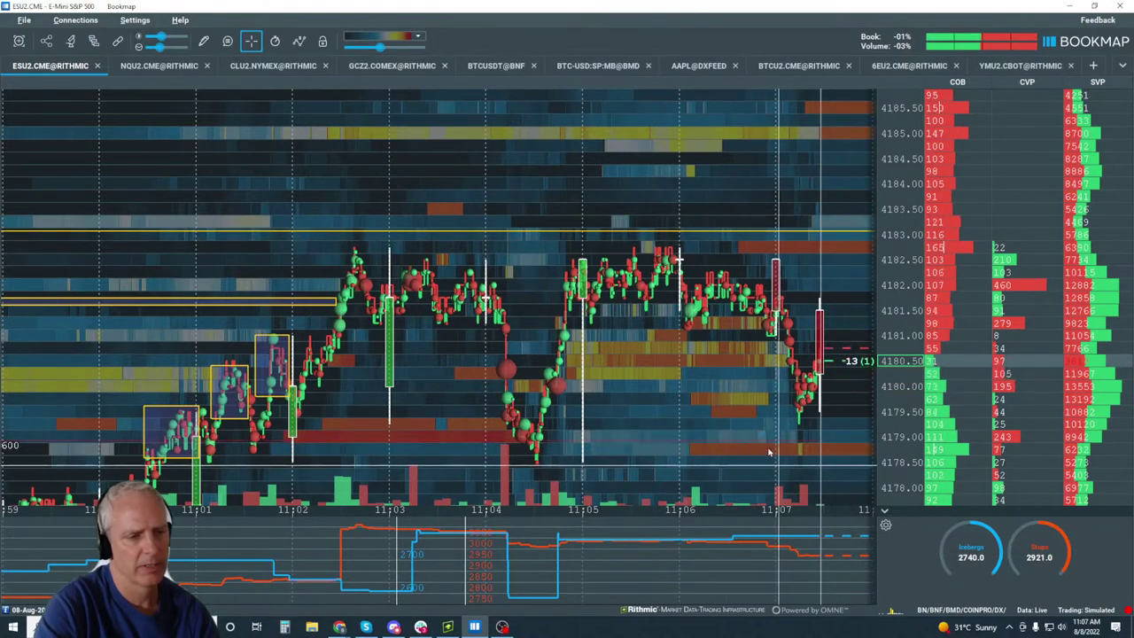
pyautogui.scroll(2, 695, 374)
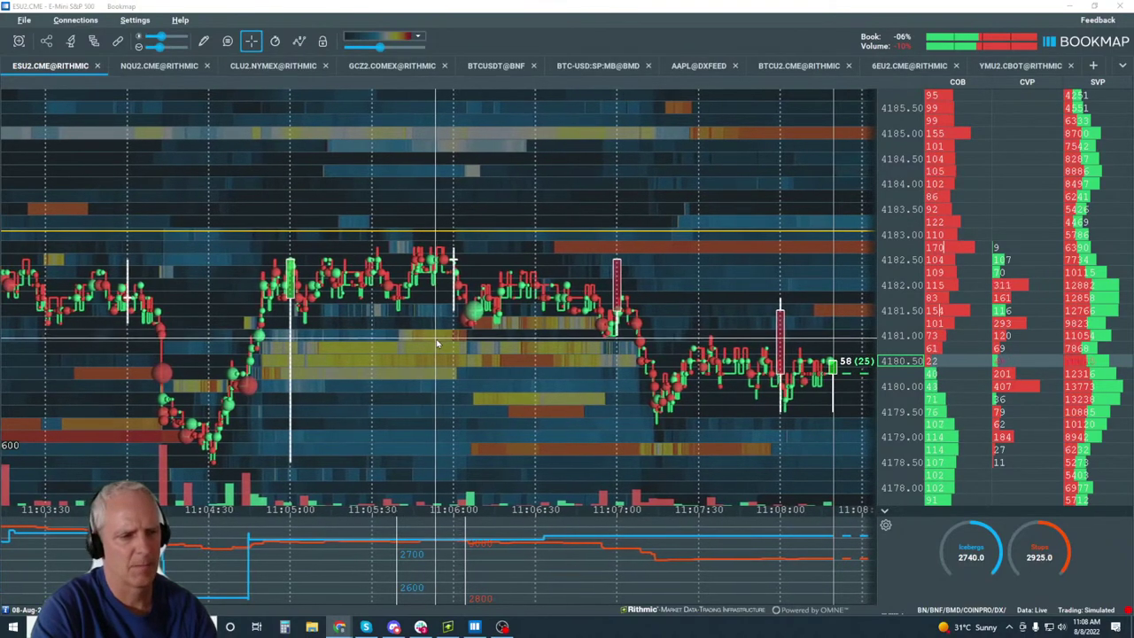
pyautogui.scroll(-5, 438, 331)
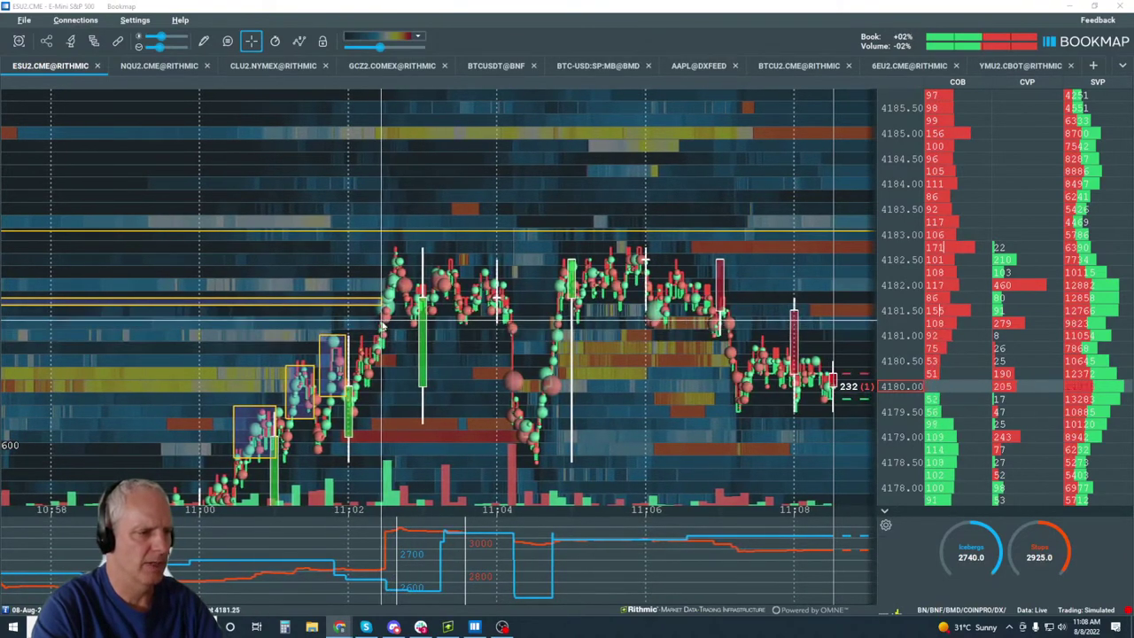
pyautogui.scroll(5, 382, 326)
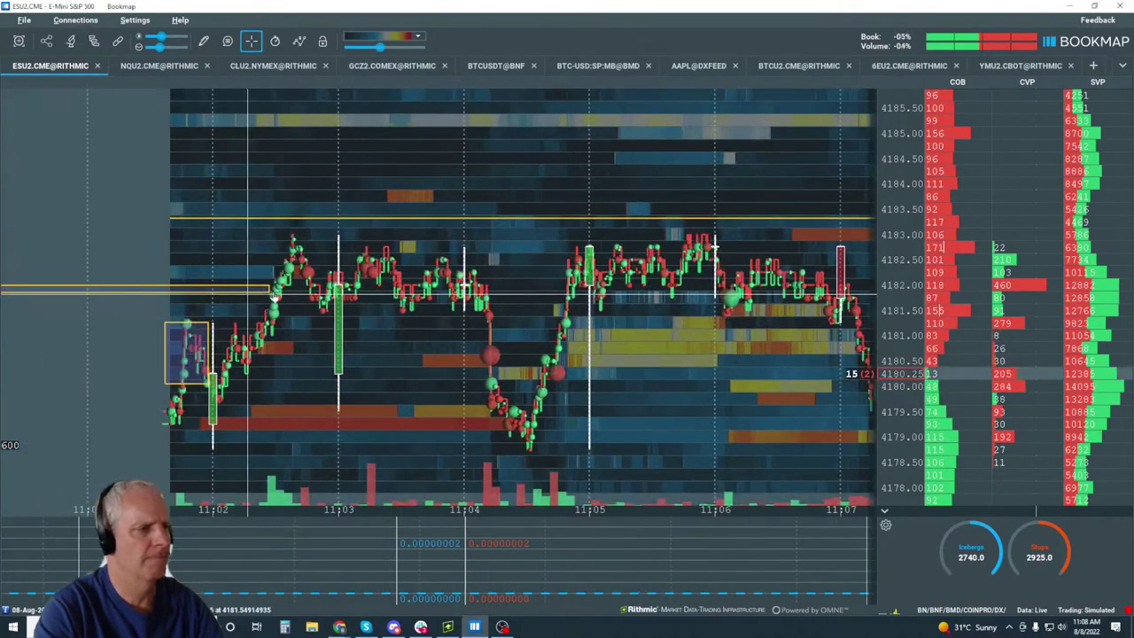
pyautogui.scroll(5, 273, 295)
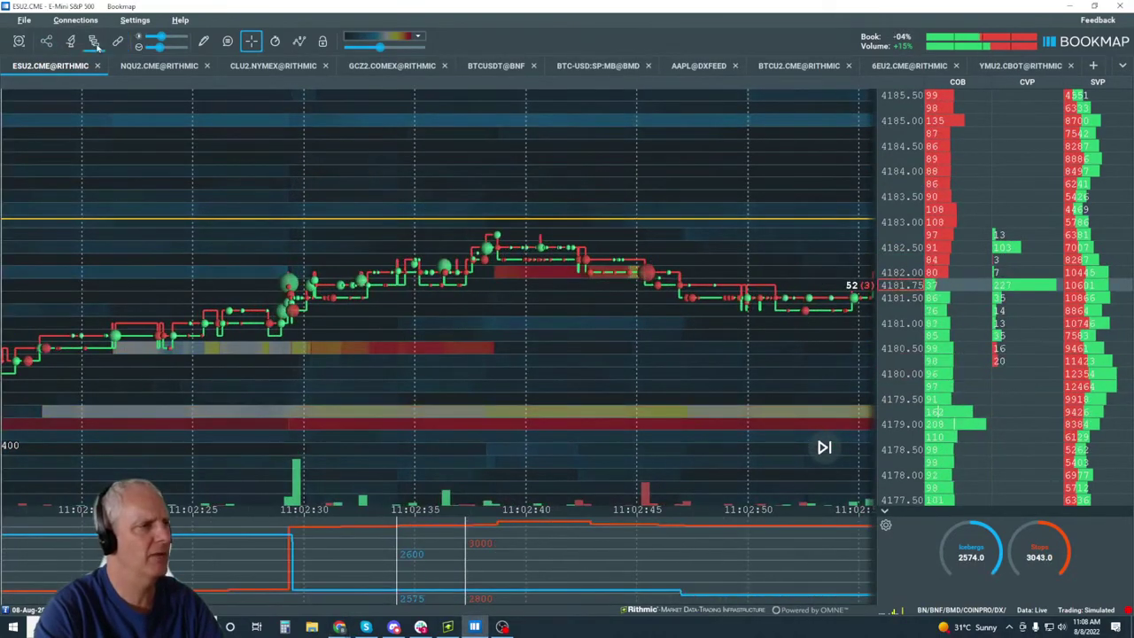
# Enable the Stops&Icebergs On-Chart add-on for ESU2 with icebergs hidden and stops shown.
pyautogui.click(94, 42)
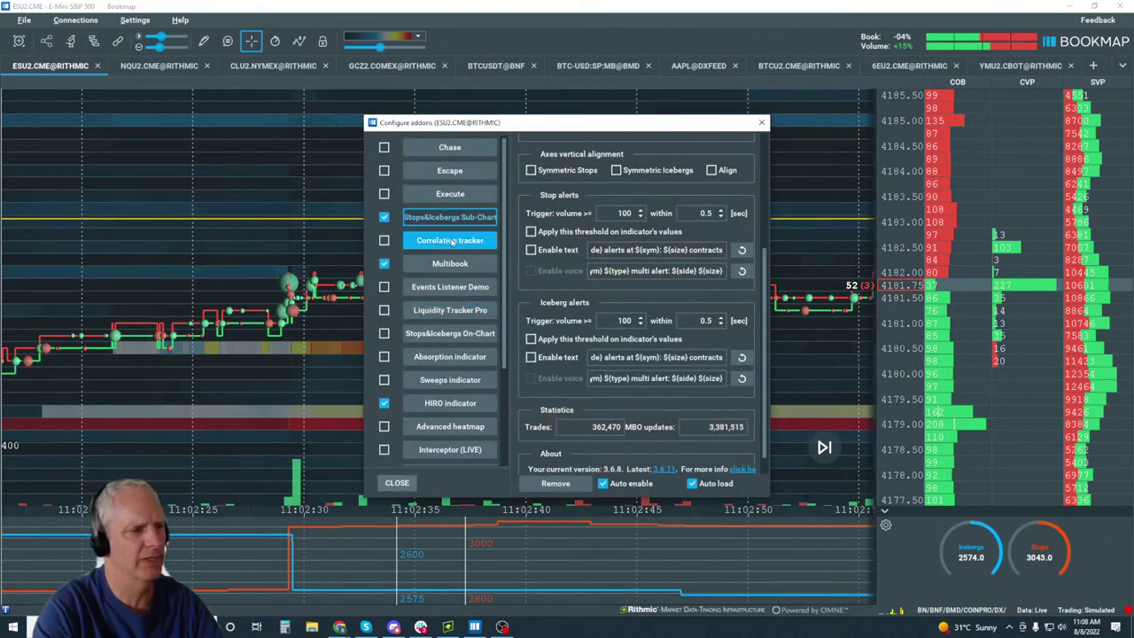
pyautogui.click(385, 333)
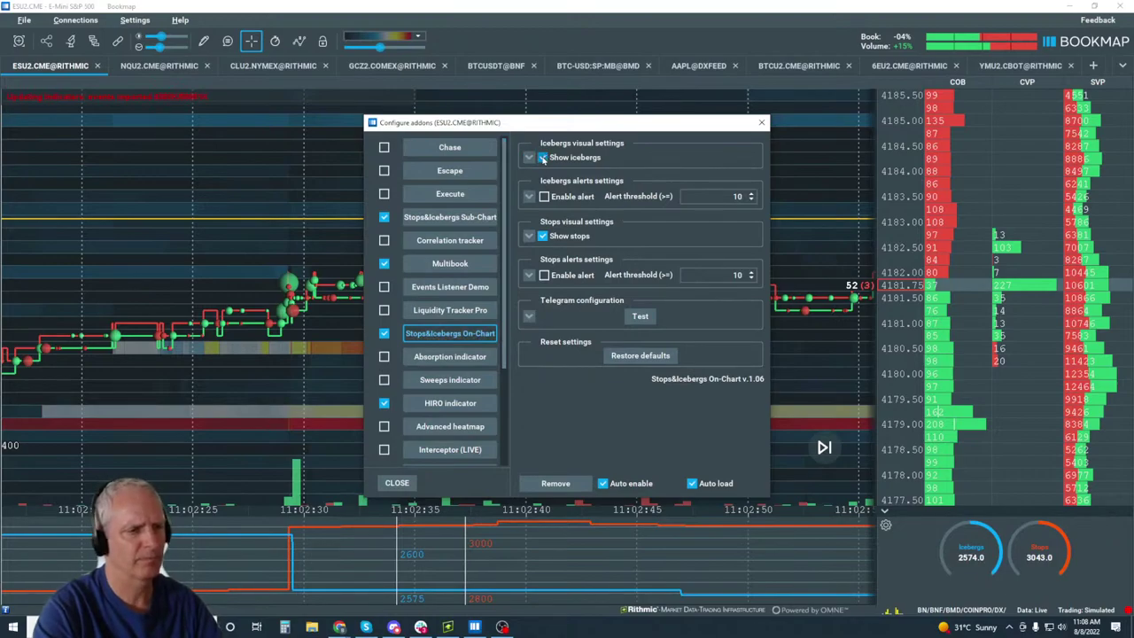
pyautogui.click(529, 237)
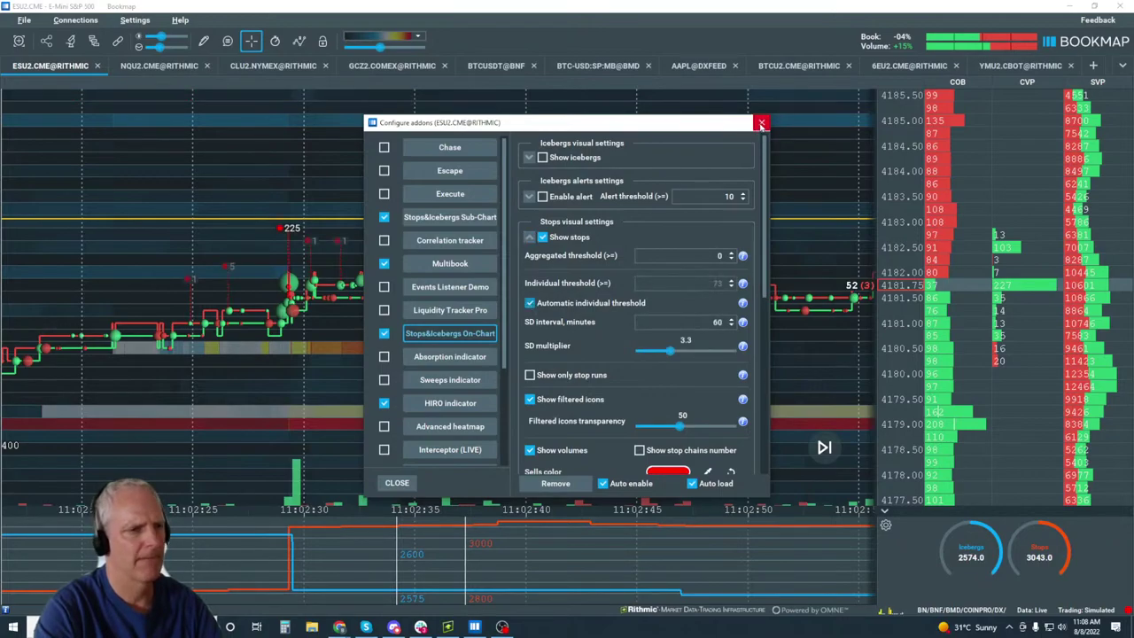
pyautogui.click(761, 124)
# Examine the stop run marked 225 near 11:02:29 on the chart and compare it with the stops and icebergs sub-chart lines.
pyautogui.scroll(3, 302, 311)
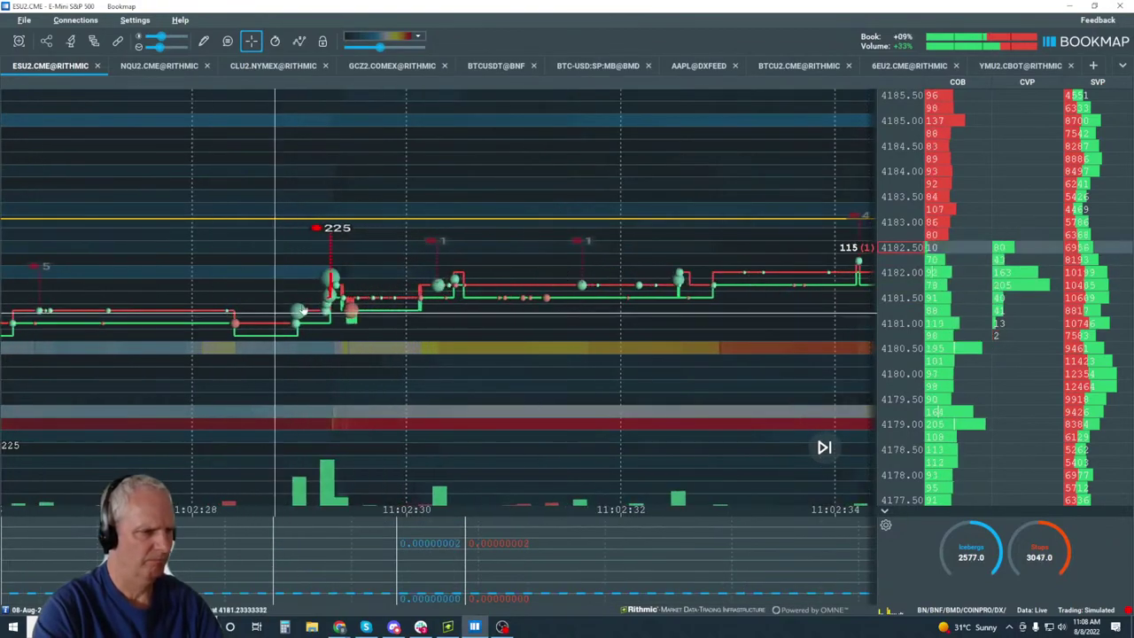
pyautogui.scroll(6, 301, 310)
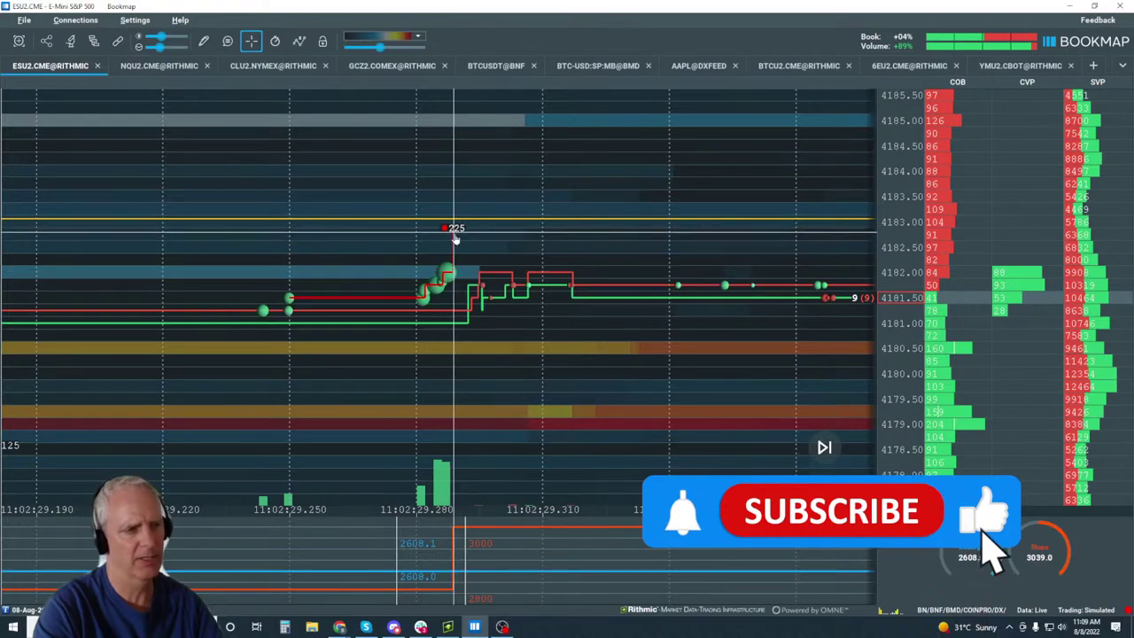
pyautogui.scroll(-2, 457, 239)
pyautogui.scroll(2, 457, 240)
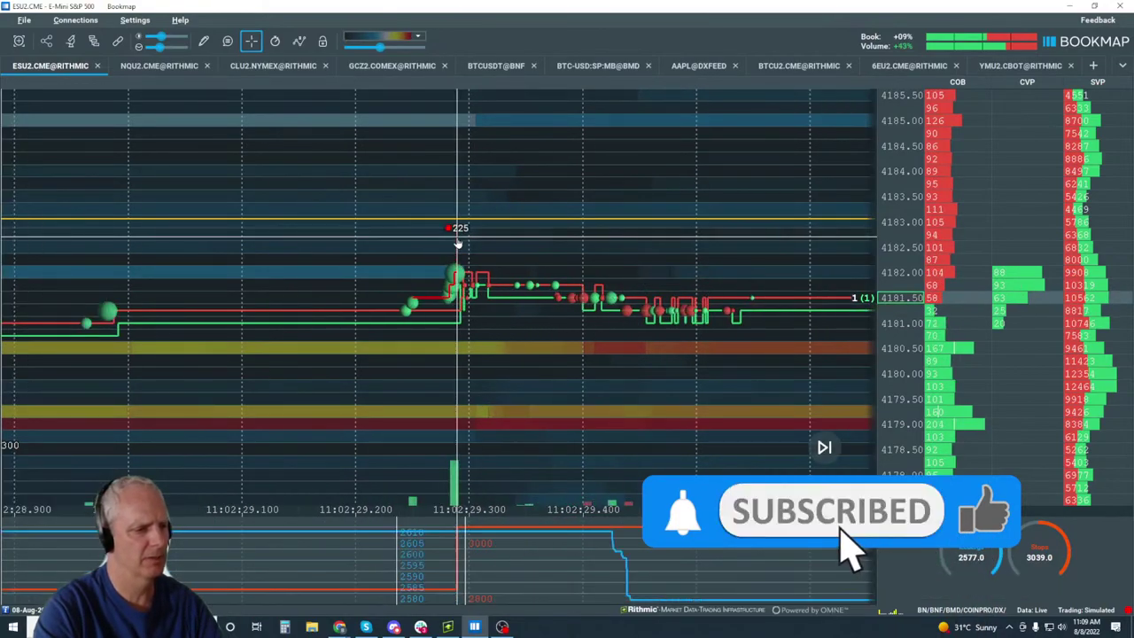
pyautogui.scroll(-3, 458, 241)
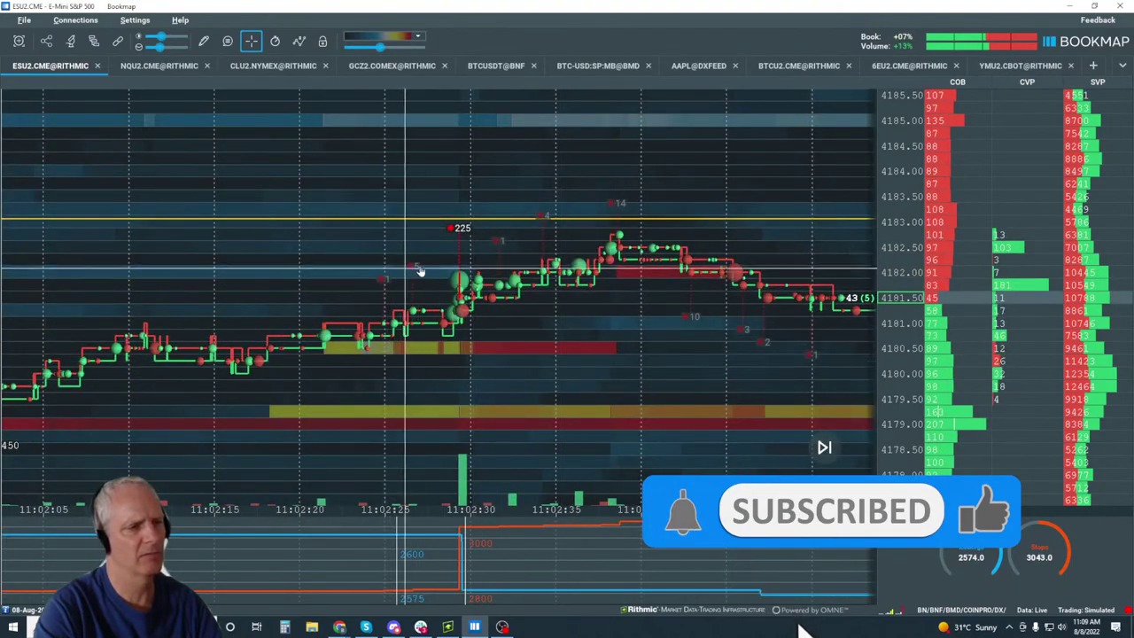
pyautogui.scroll(-2, 538, 266)
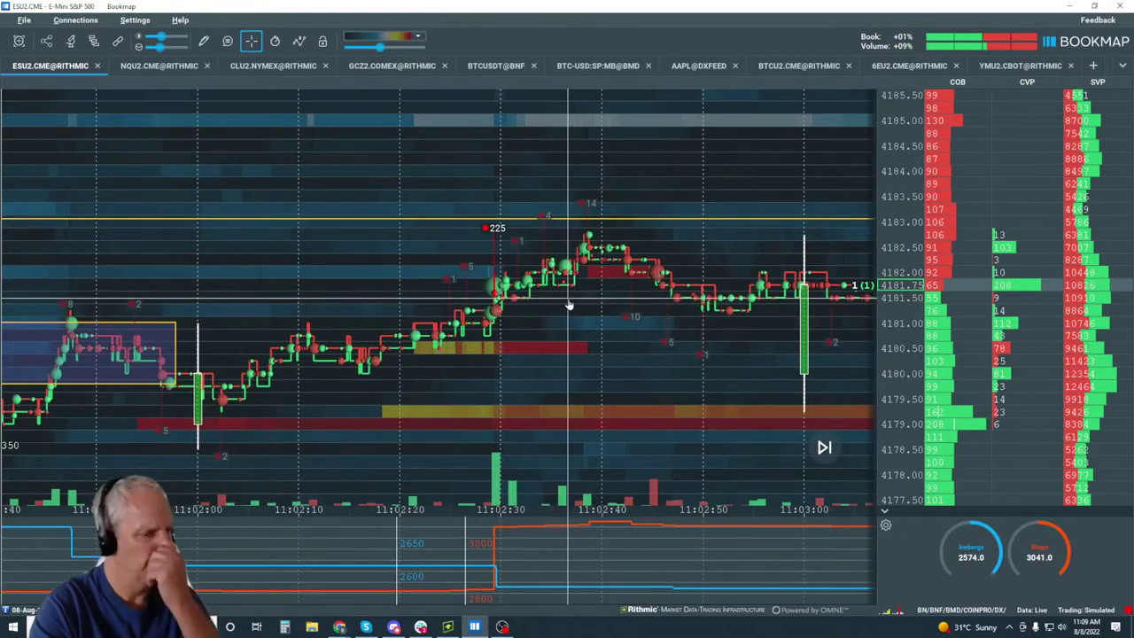
pyautogui.scroll(-2, 566, 305)
pyautogui.scroll(-2, 561, 306)
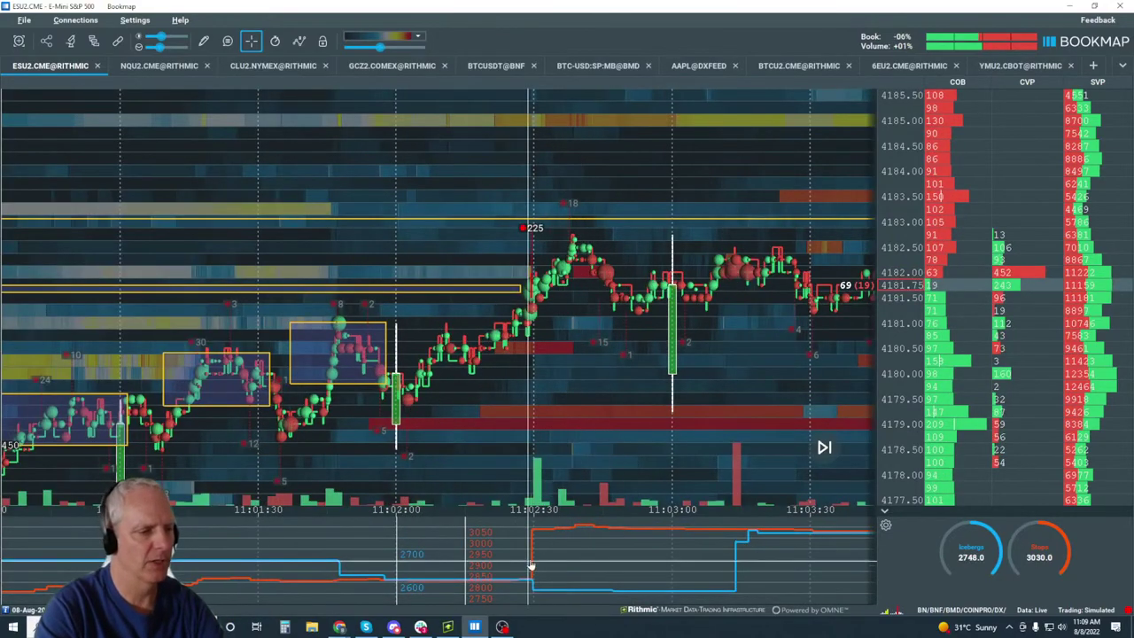
pyautogui.scroll(-3, 536, 319)
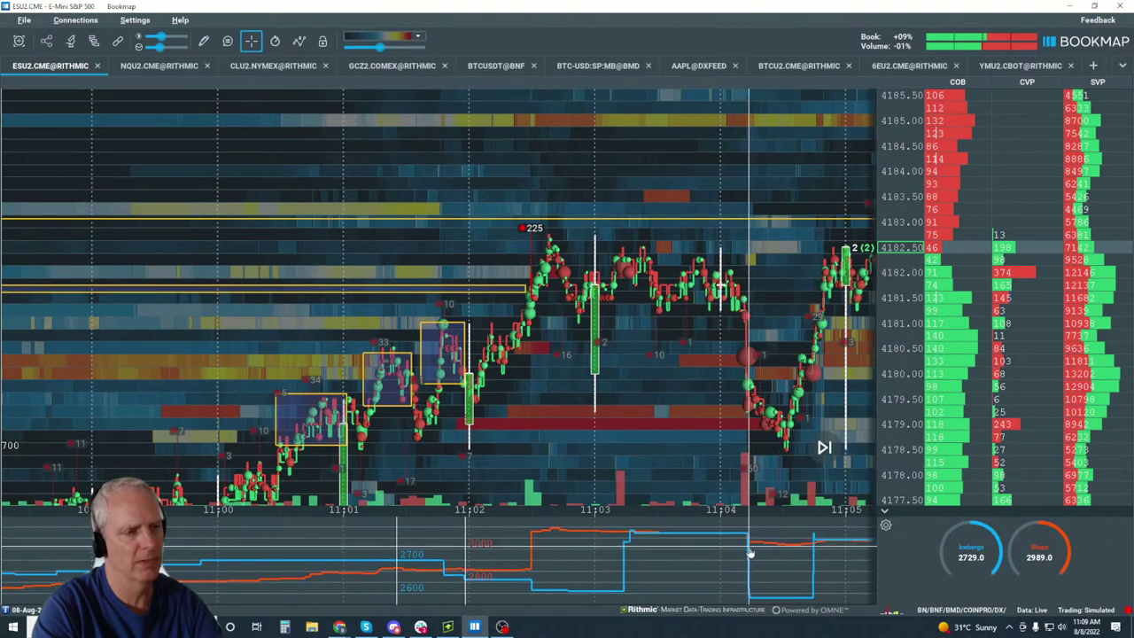
# Hide the icebergs line in the sub-chart so that only the stops line is plotted.
pyautogui.click(885, 526)
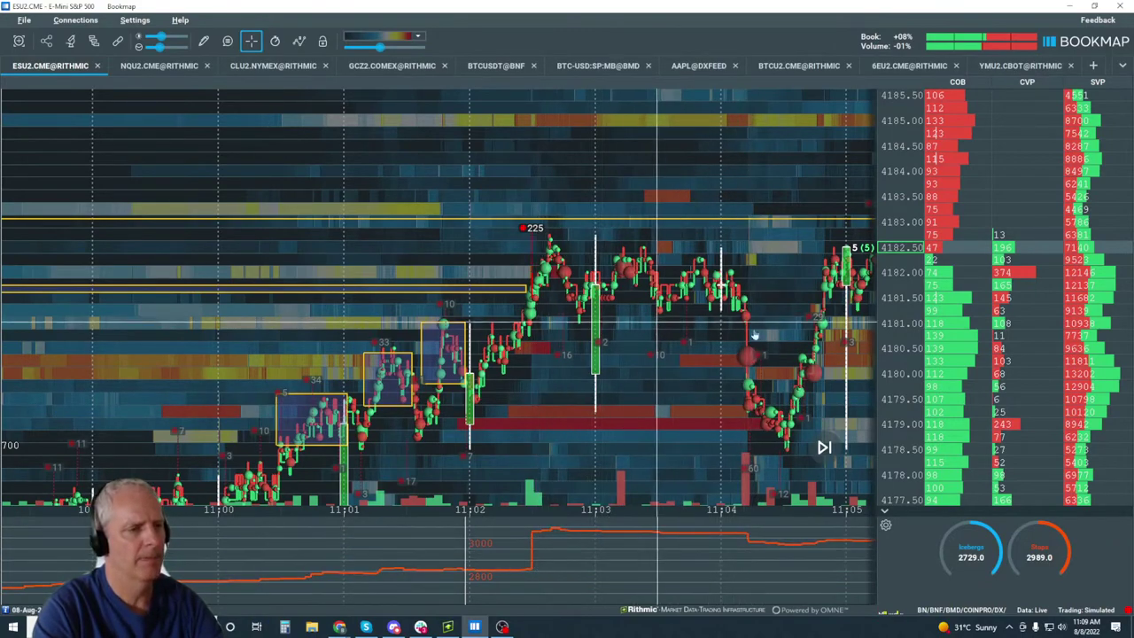
pyautogui.scroll(-3, 486, 357)
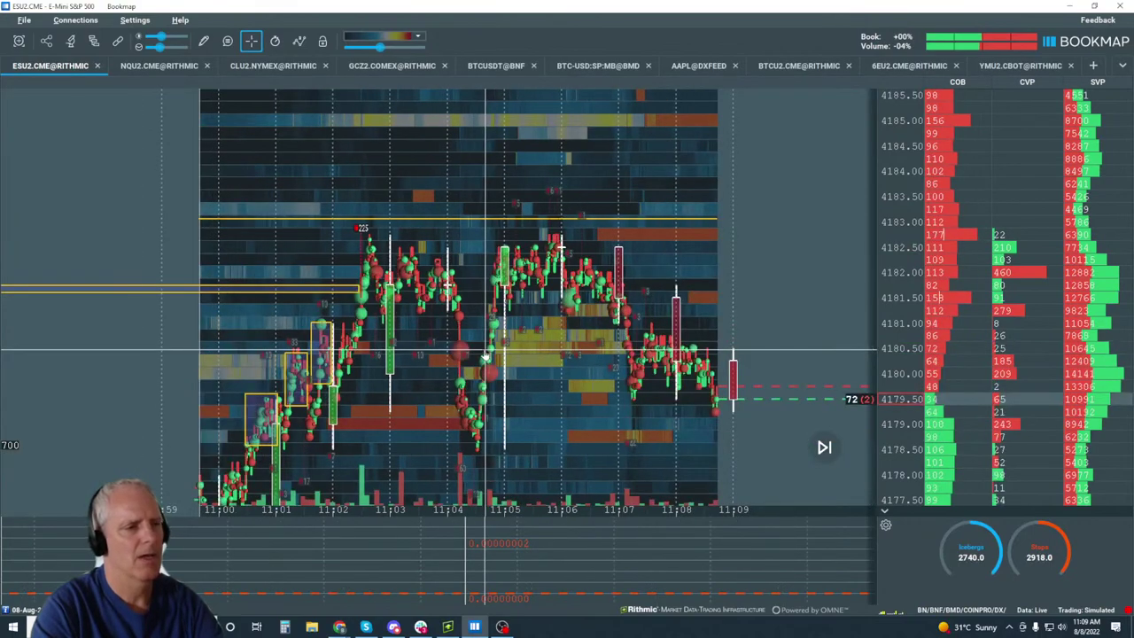
pyautogui.scroll(-2, 486, 357)
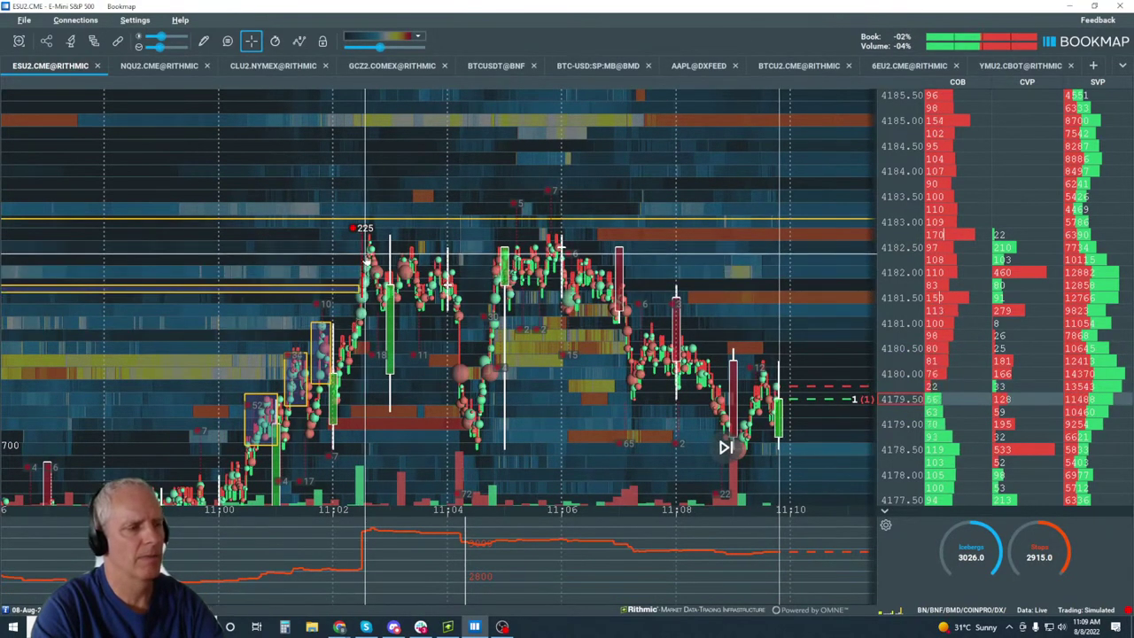
# Examine the trades around the 225 stop marker, the sideways range after it and the decline from 11:07.
pyautogui.scroll(5, 367, 262)
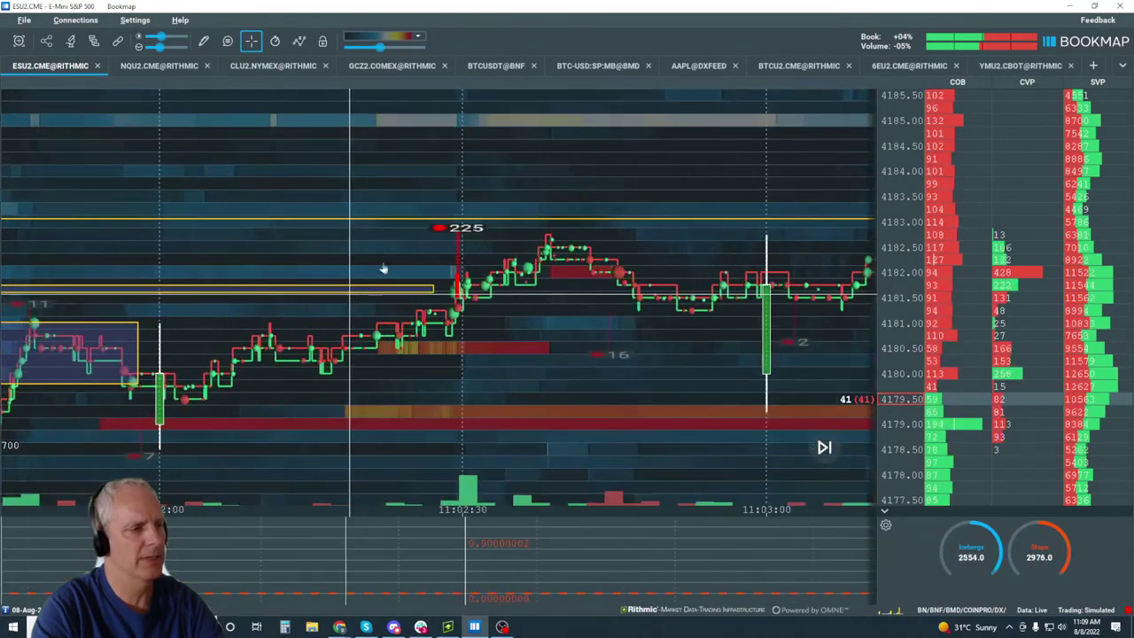
pyautogui.scroll(3, 389, 264)
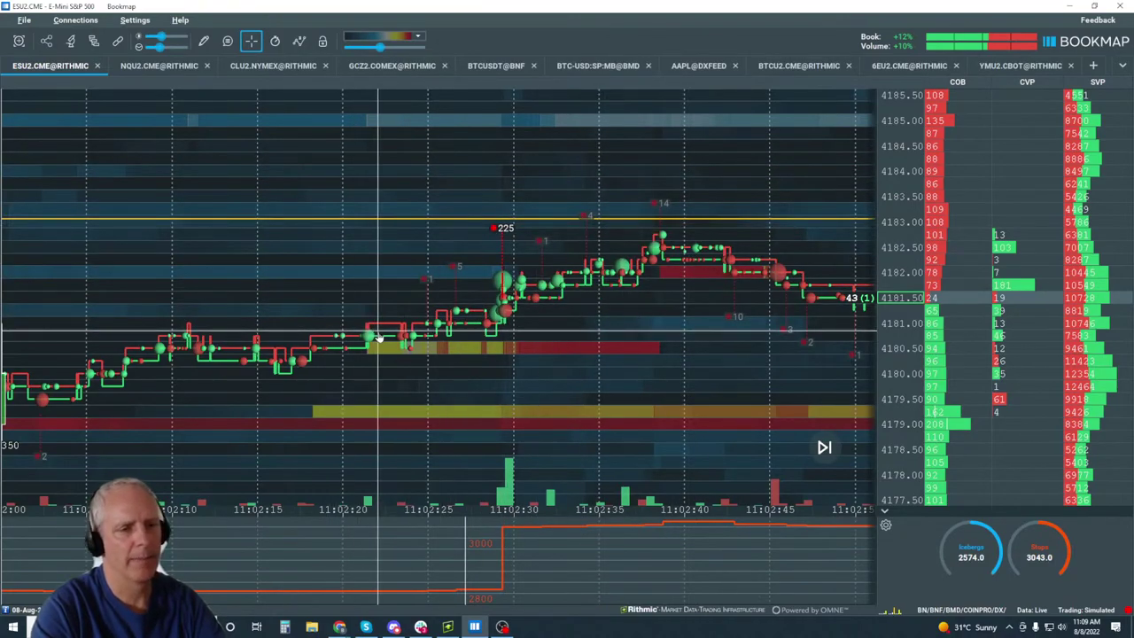
pyautogui.scroll(4, 598, 292)
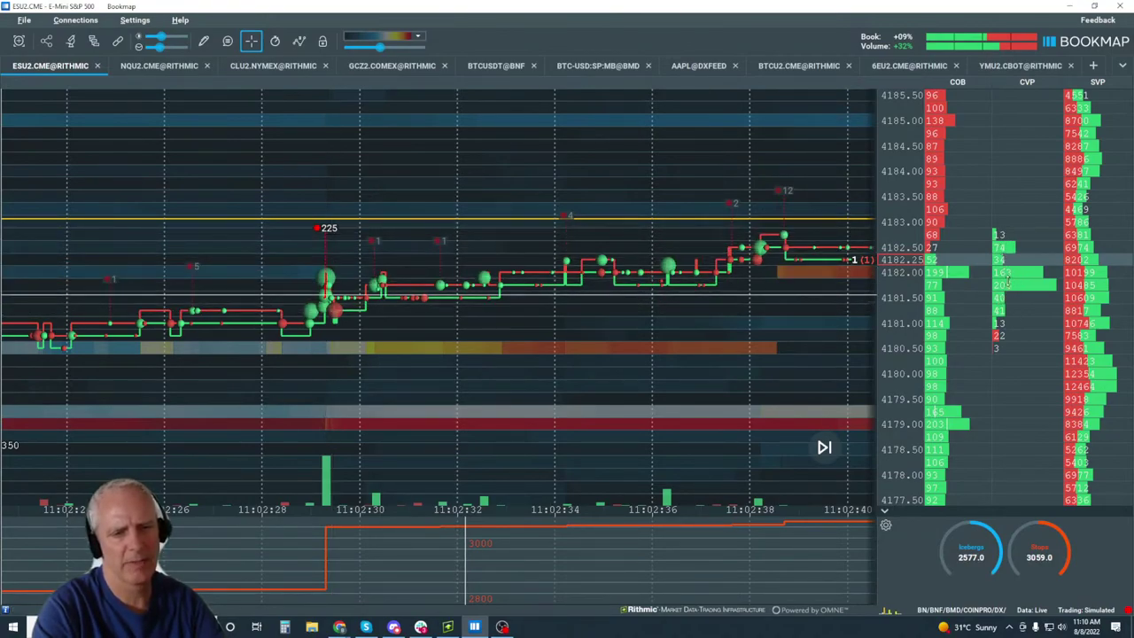
pyautogui.scroll(-10, 667, 235)
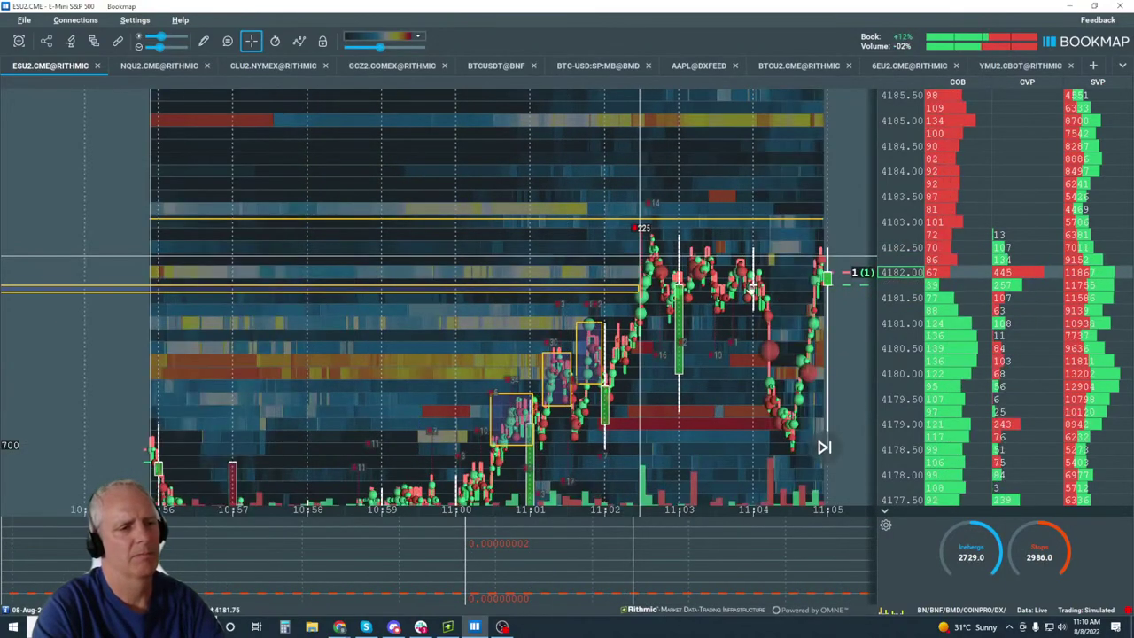
pyautogui.scroll(-3, 552, 283)
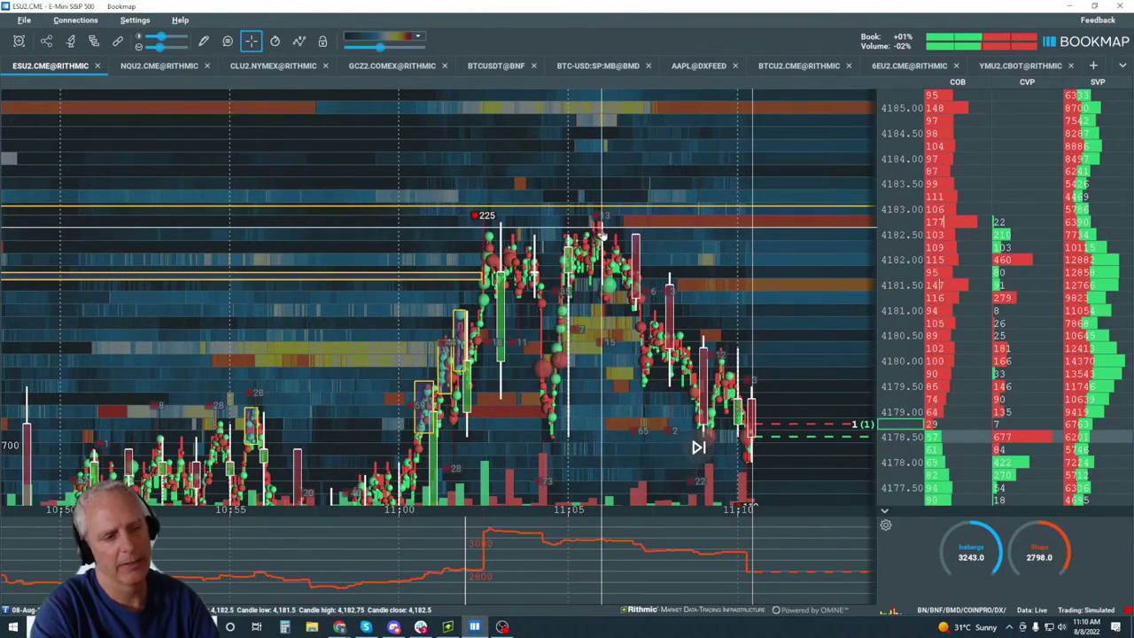
pyautogui.scroll(5, 602, 232)
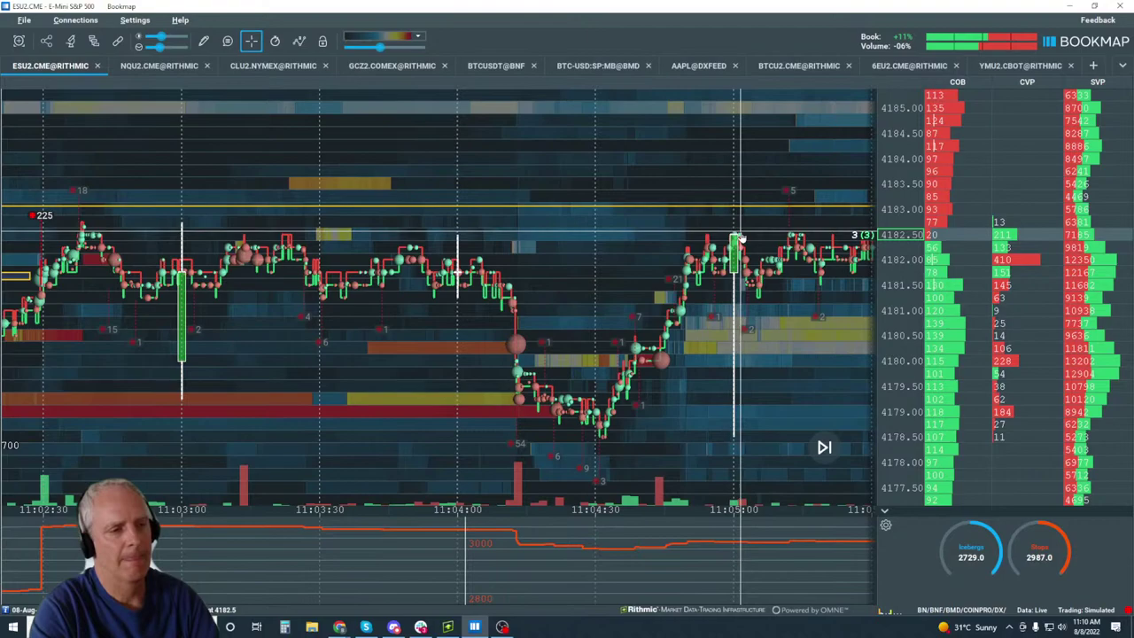
pyautogui.scroll(-5, 577, 297)
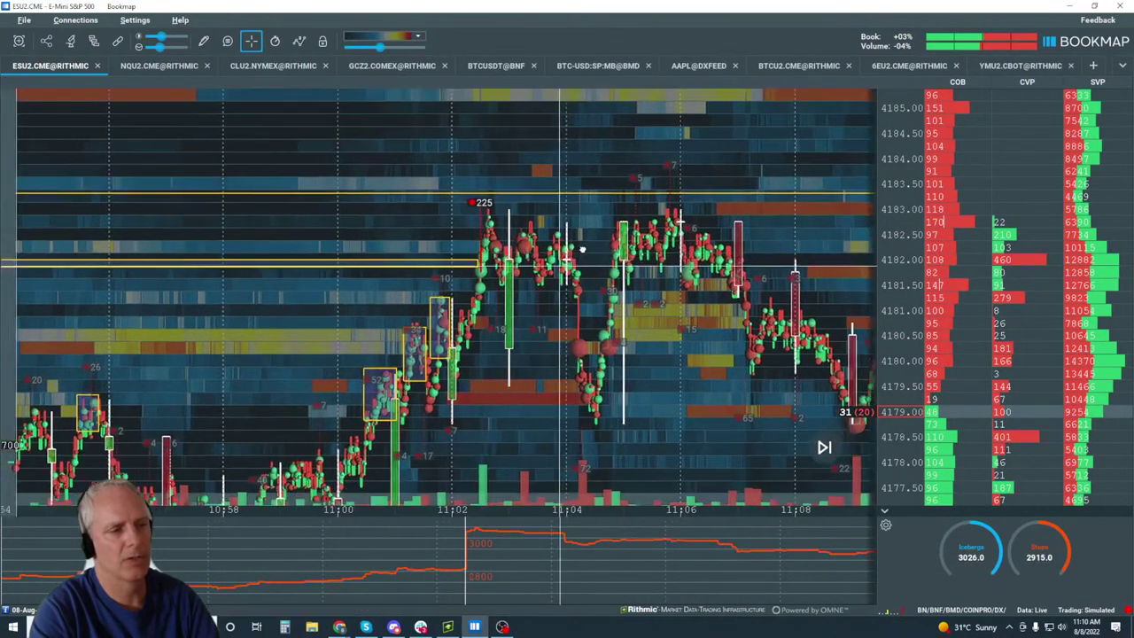
pyautogui.scroll(5, 582, 250)
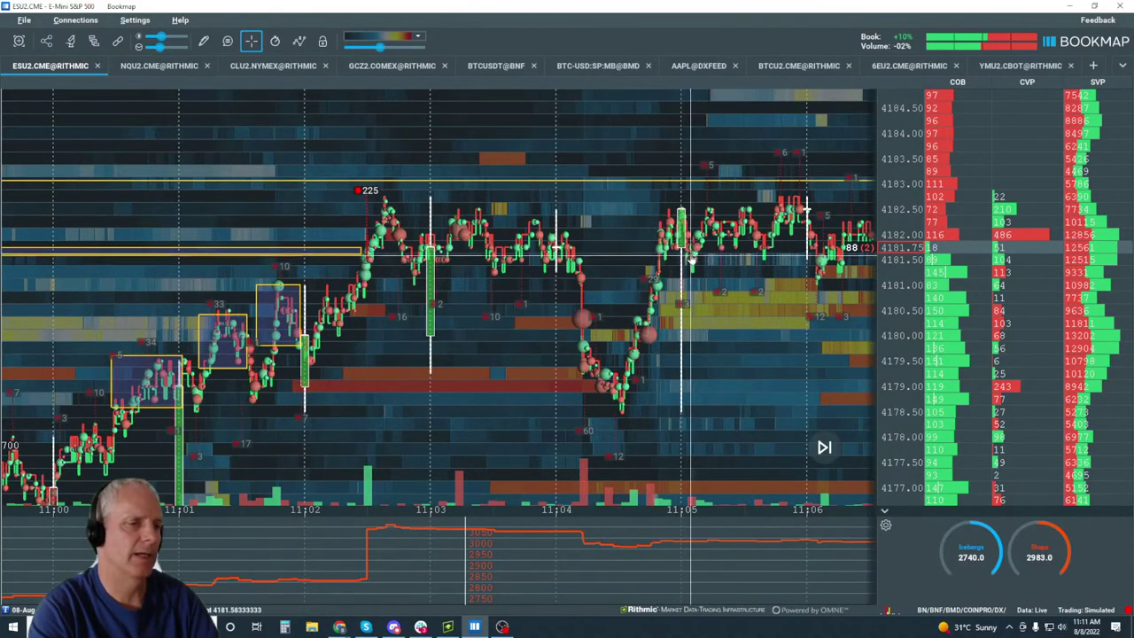
pyautogui.moveTo(682, 306); pyautogui.dragTo(405, 240)
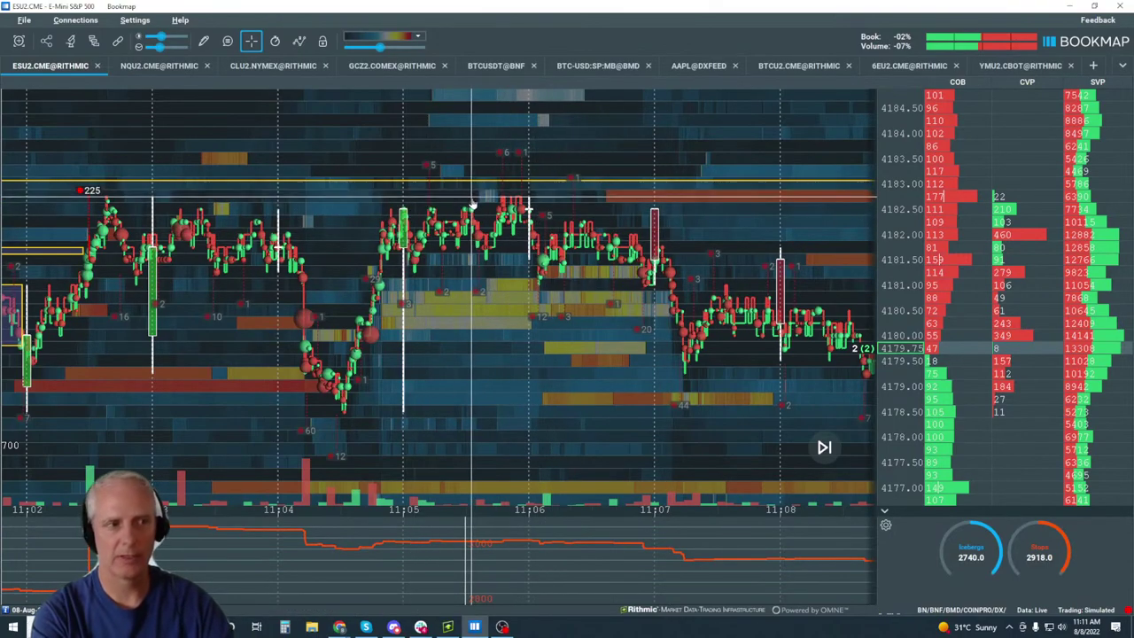
pyautogui.scroll(-3, 621, 222)
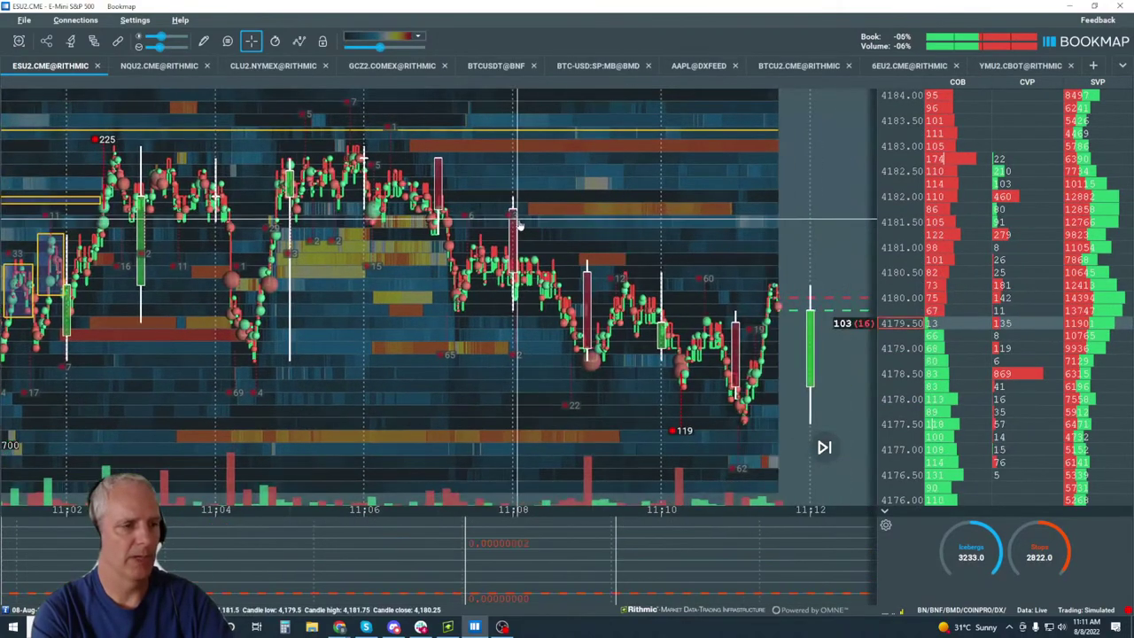
# Draw a rectangle around the sideways price range from about 11:02 to 11:07, between about 4181 and 4183.
pyautogui.scroll(-3, 494, 225)
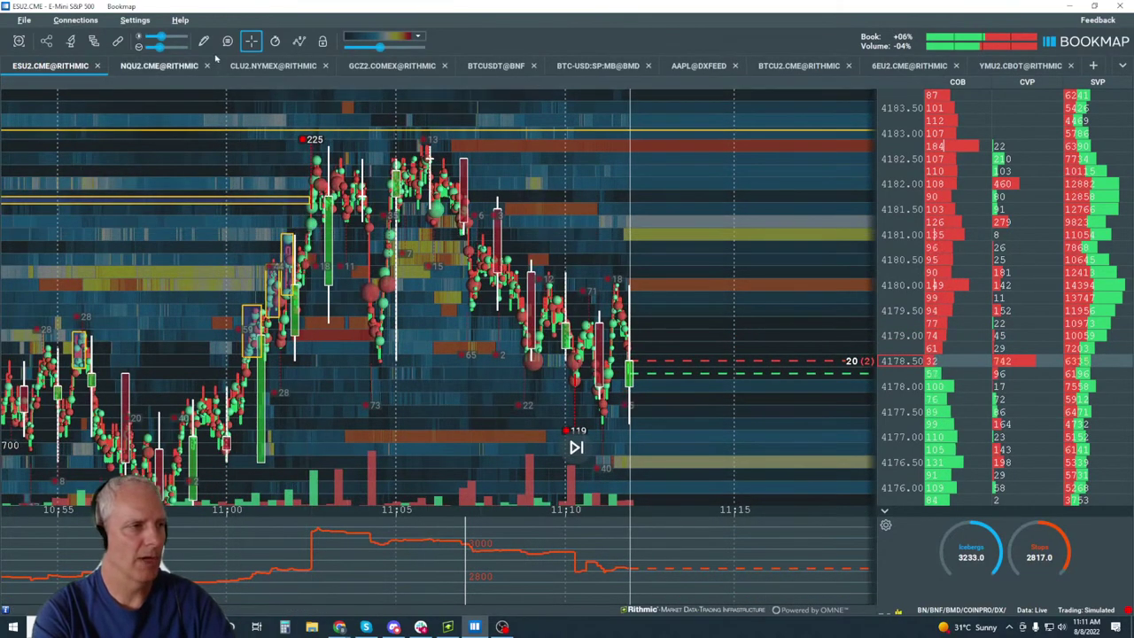
pyautogui.click(204, 42)
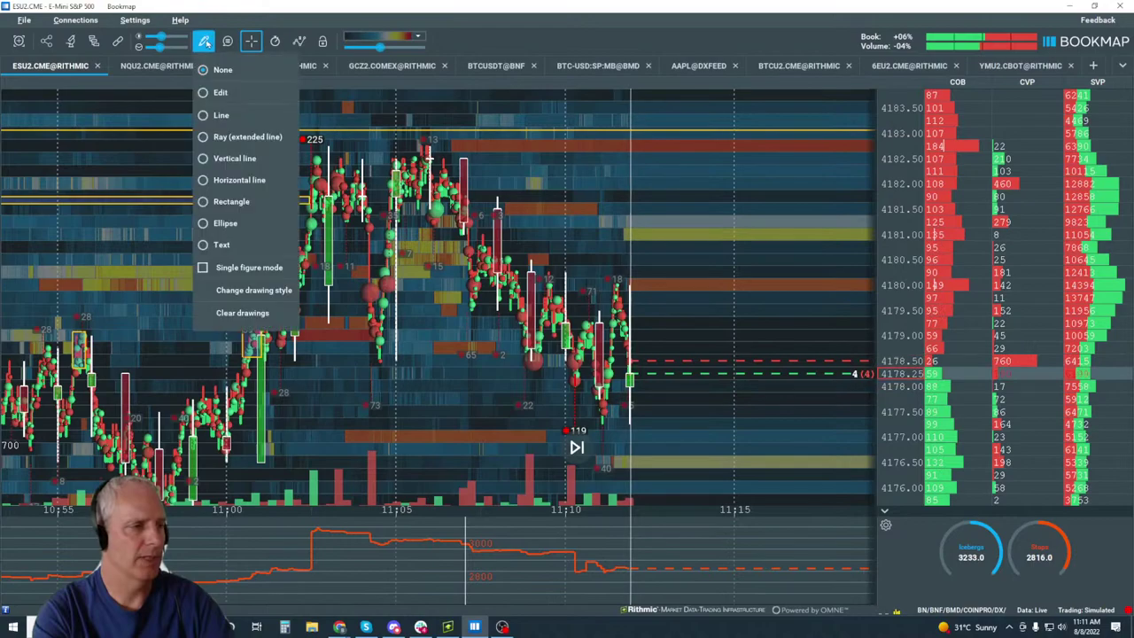
pyautogui.click(240, 203)
pyautogui.moveTo(495, 130); pyautogui.dragTo(479, 139)
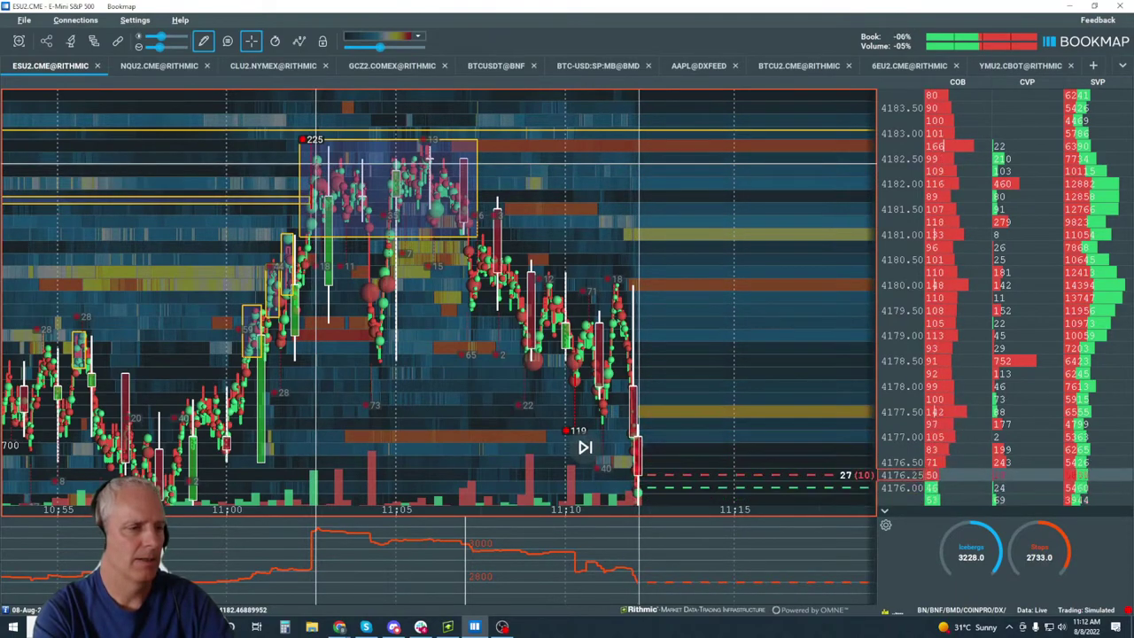
pyautogui.press('Escape')
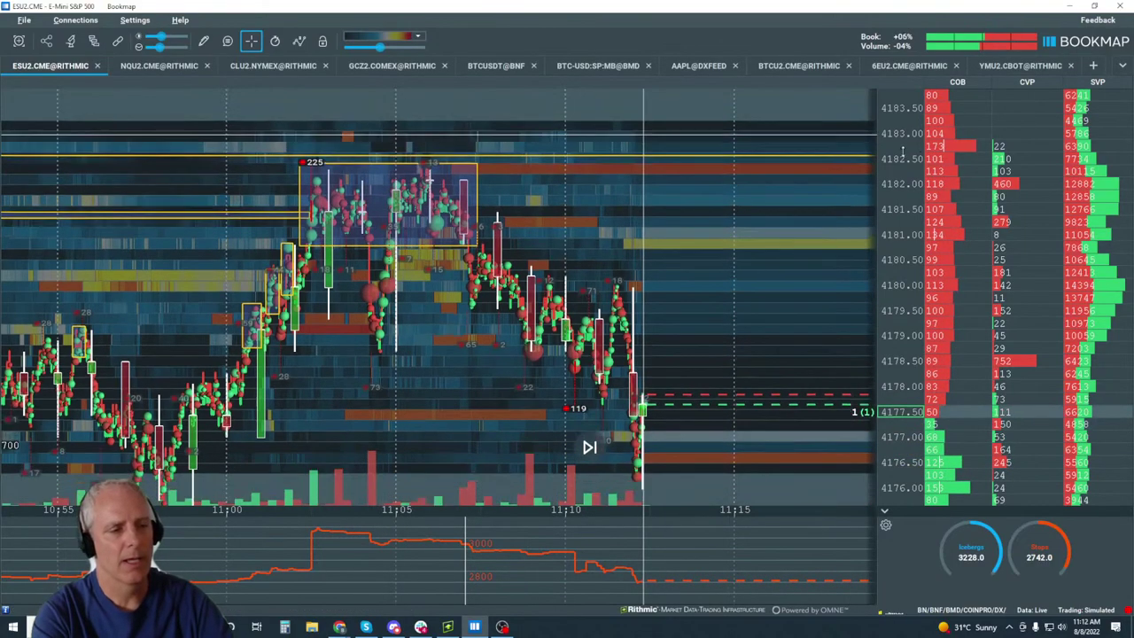
pyautogui.scroll(-3, 904, 150)
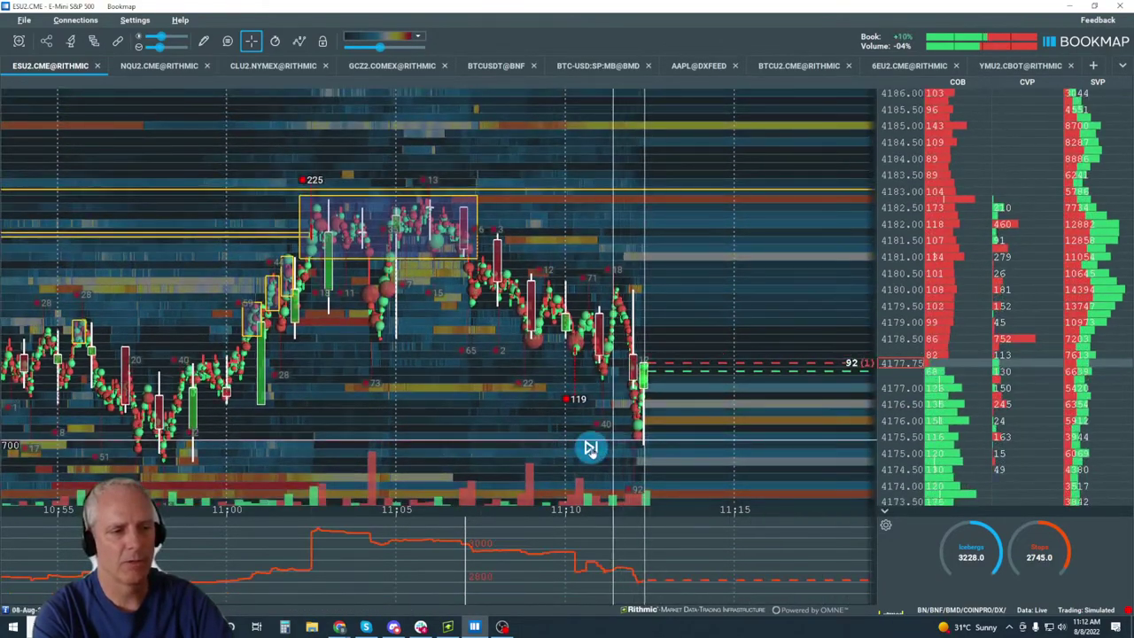
# Examine the large trades near 4181.50 just after 11:06:05 inside the rectangle, including the nearby stop markers and stops line.
pyautogui.moveTo(591, 448); pyautogui.dragTo(779, 448)
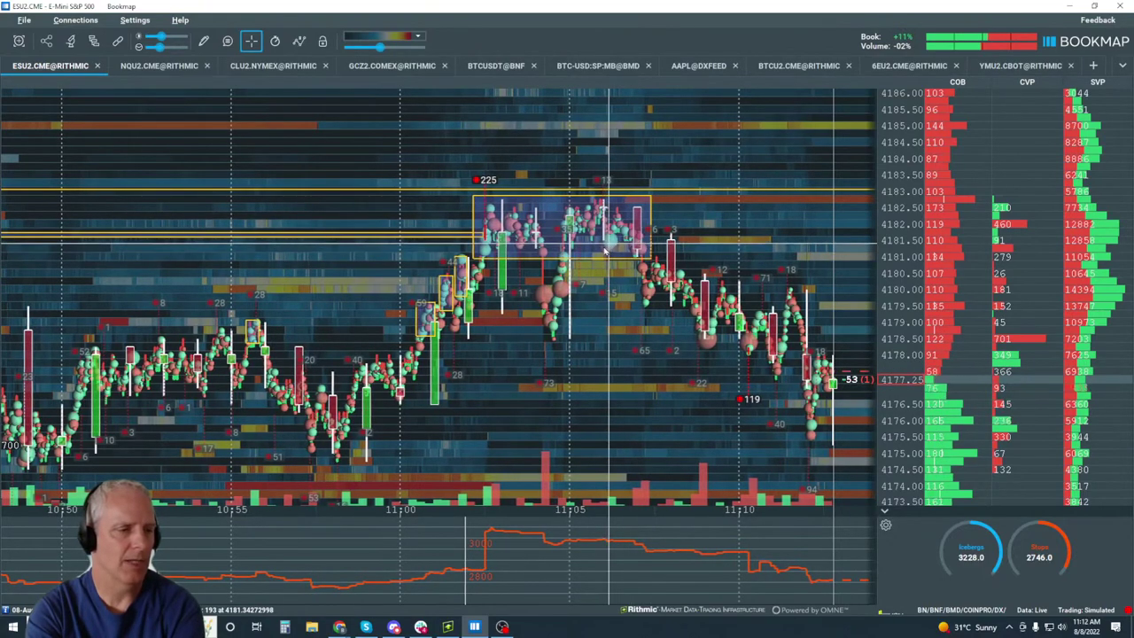
pyautogui.scroll(3, 606, 253)
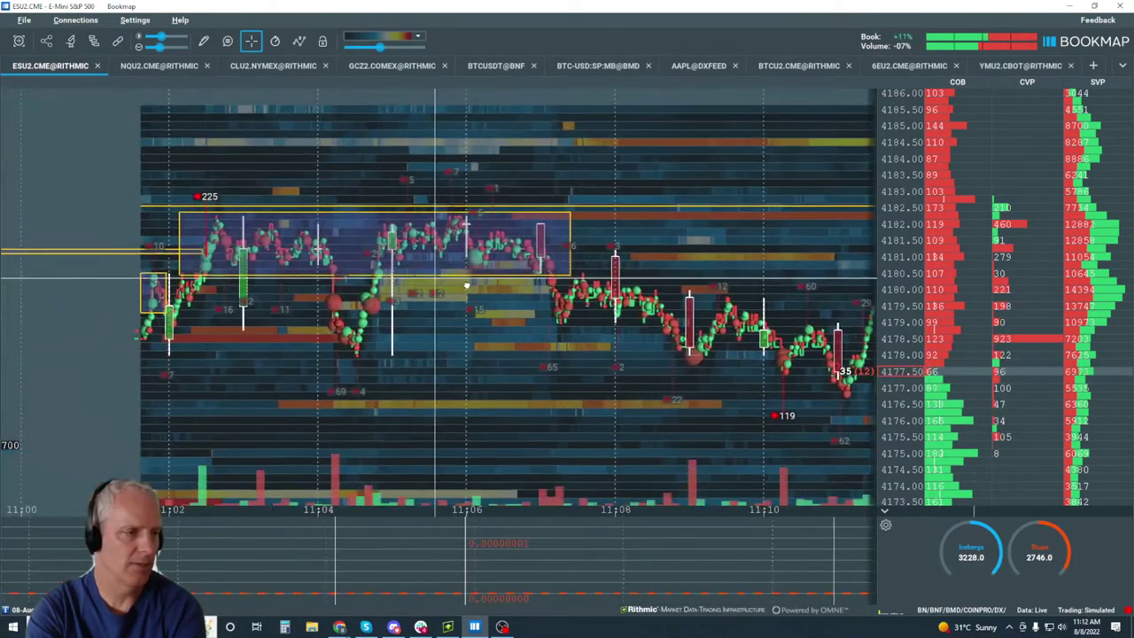
pyautogui.scroll(4, 467, 285)
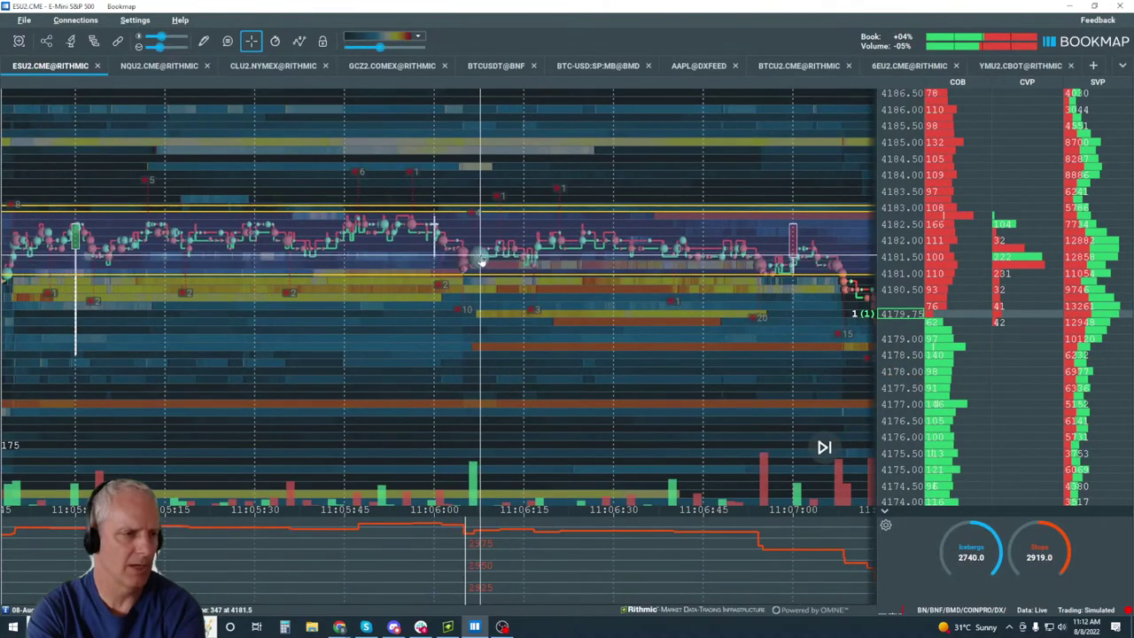
pyautogui.scroll(3, 479, 262)
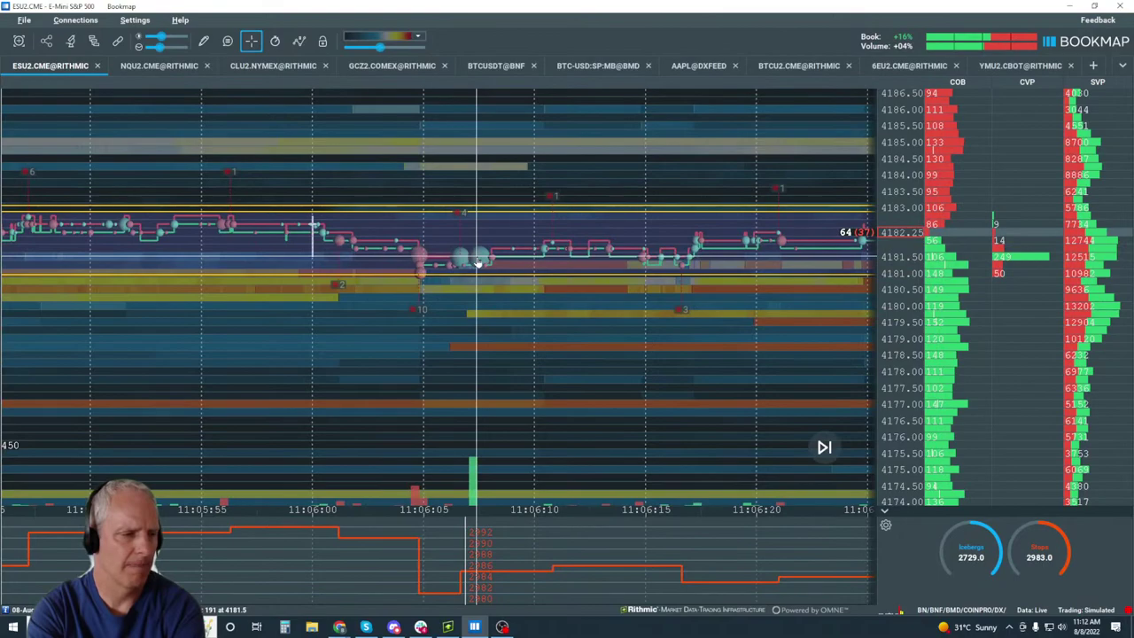
pyautogui.scroll(3, 478, 261)
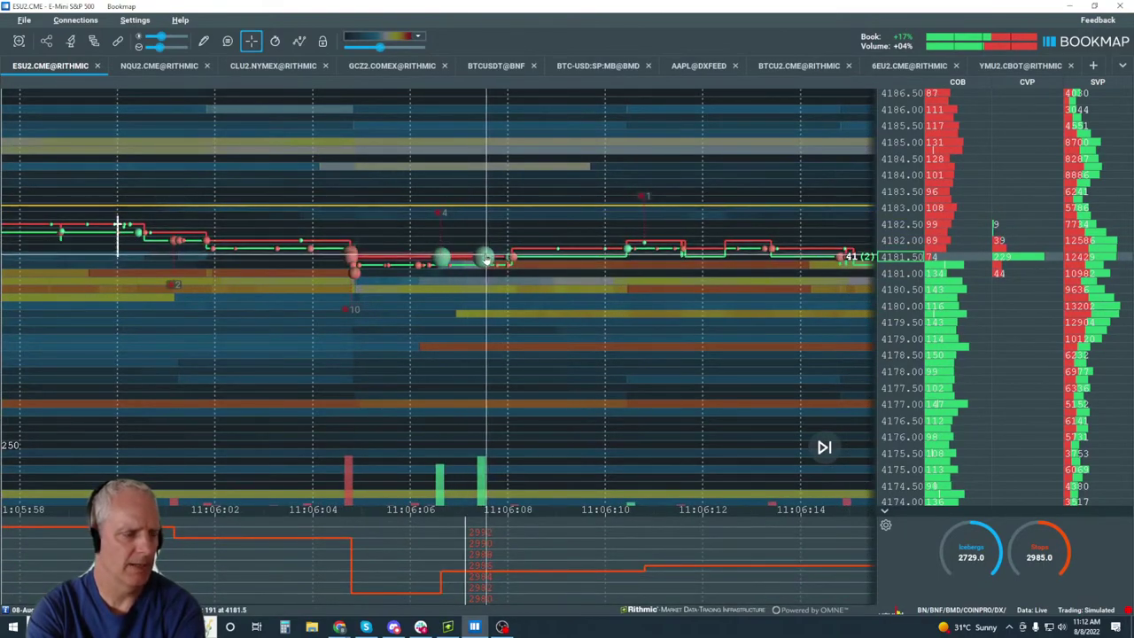
pyautogui.scroll(-10, 487, 258)
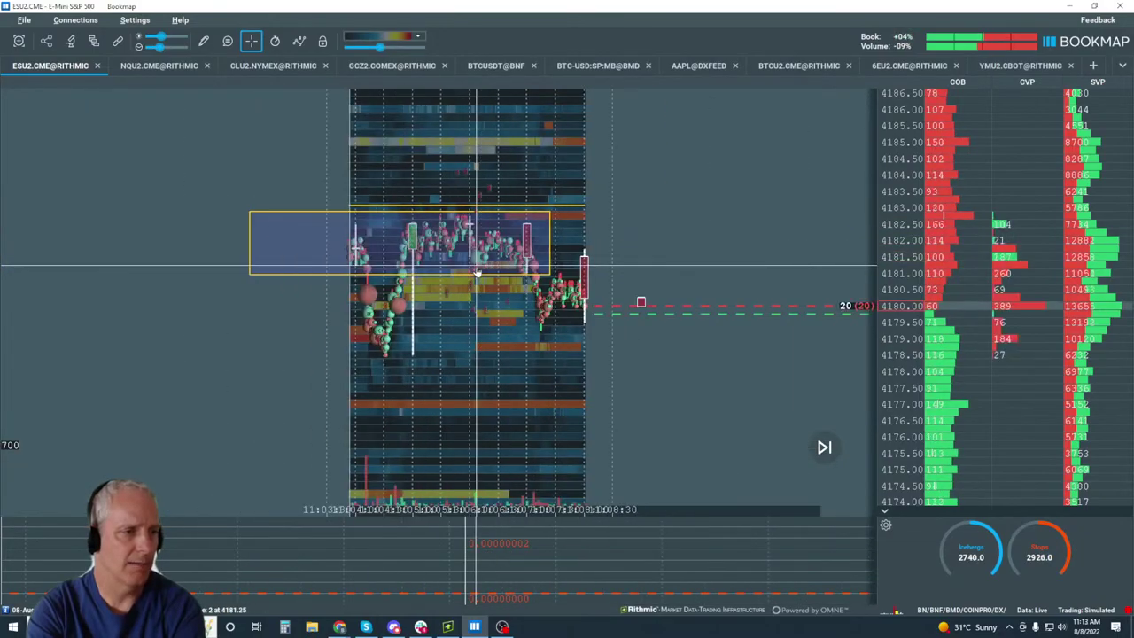
pyautogui.scroll(-5, 479, 273)
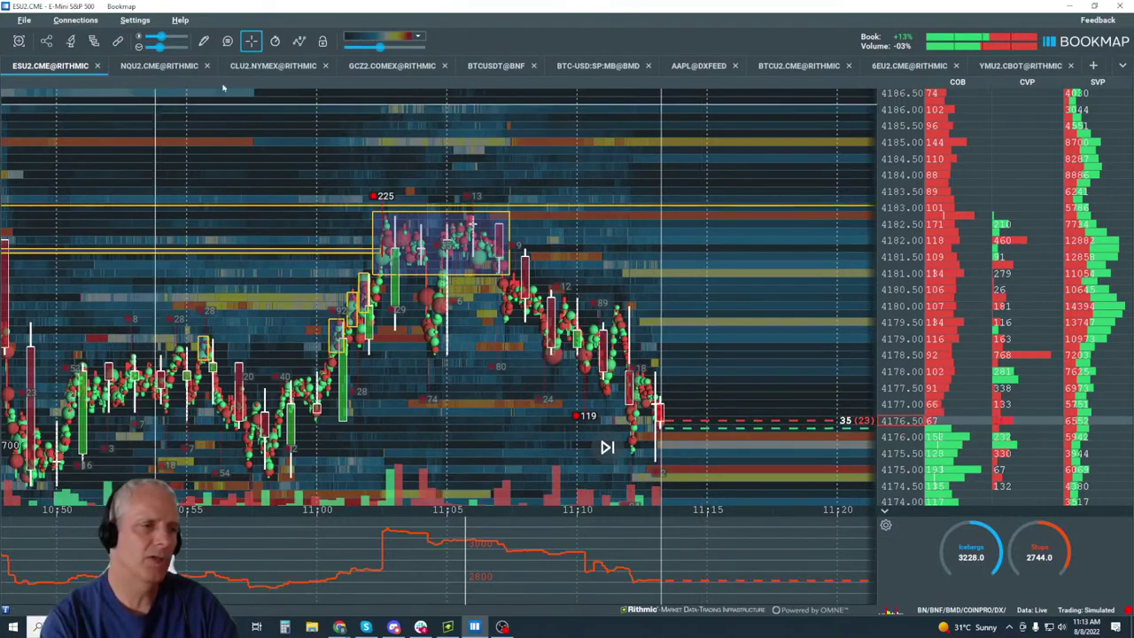
# Examine the decline from 11:07 to 11:14, including the 119 stop marker and the swings below 4180.
pyautogui.scroll(4, 467, 230)
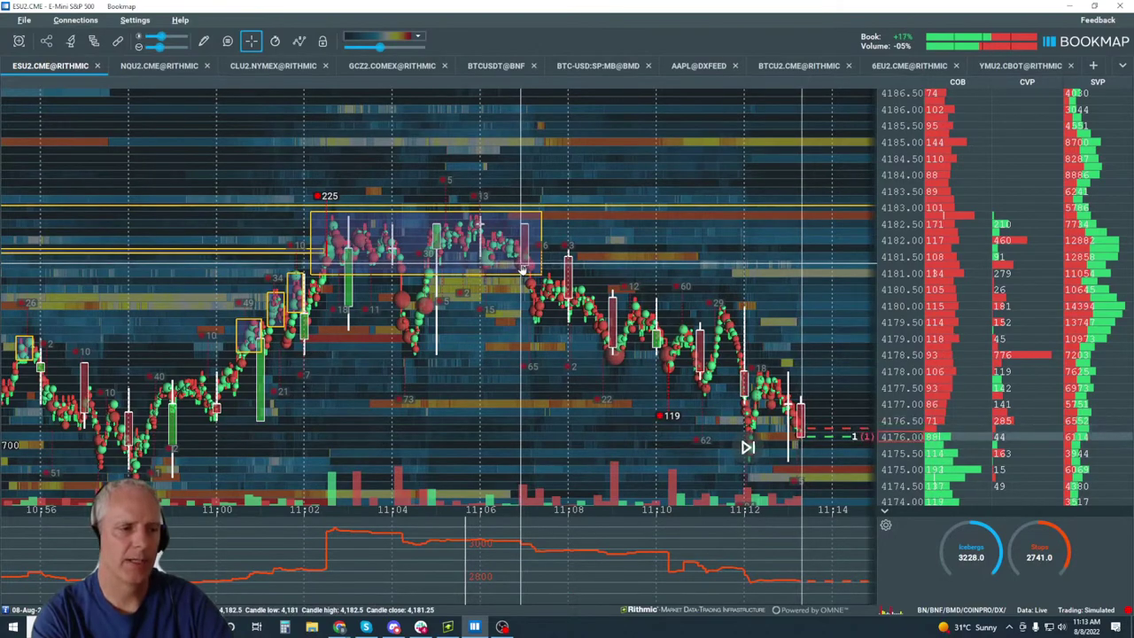
pyautogui.scroll(10, 522, 271)
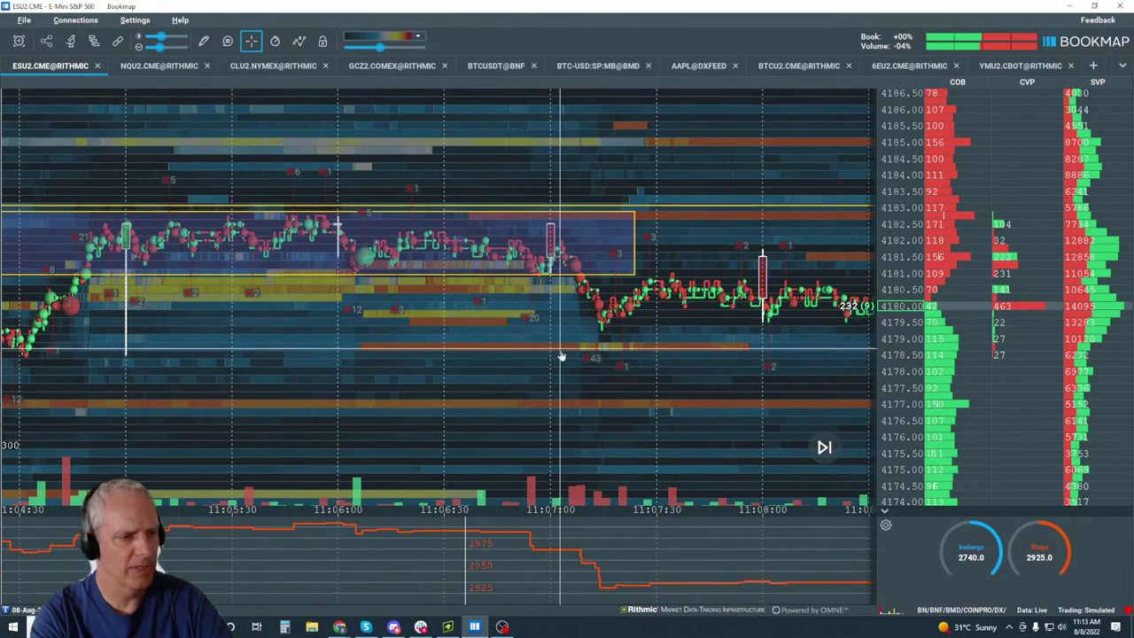
pyautogui.scroll(-3, 561, 354)
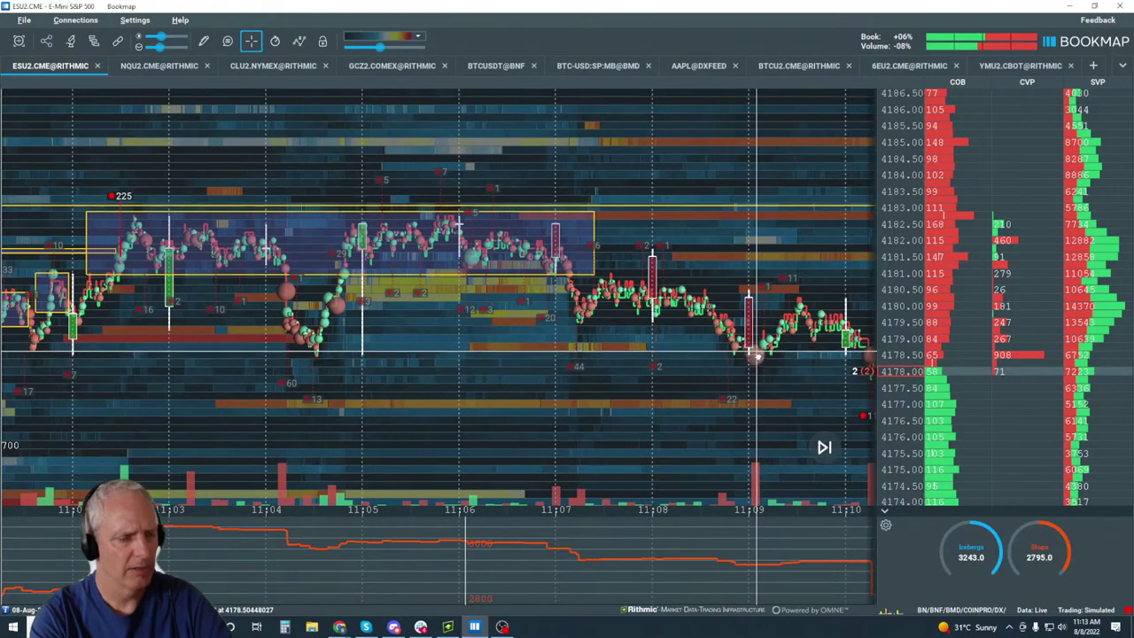
pyautogui.moveTo(754, 354); pyautogui.dragTo(526, 298)
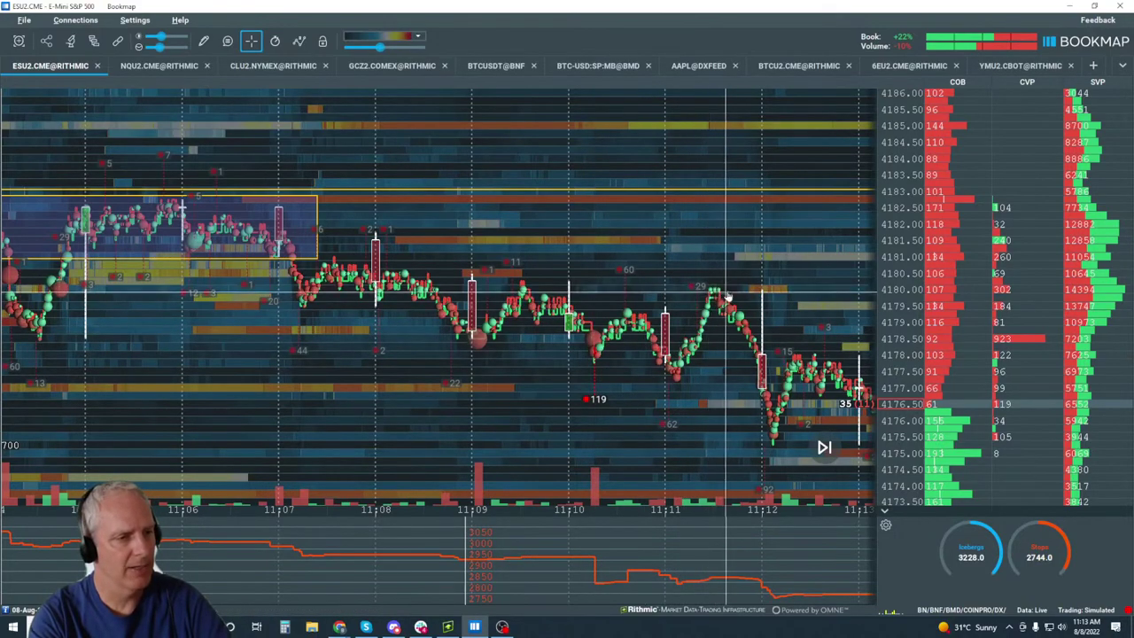
pyautogui.scroll(6, 723, 298)
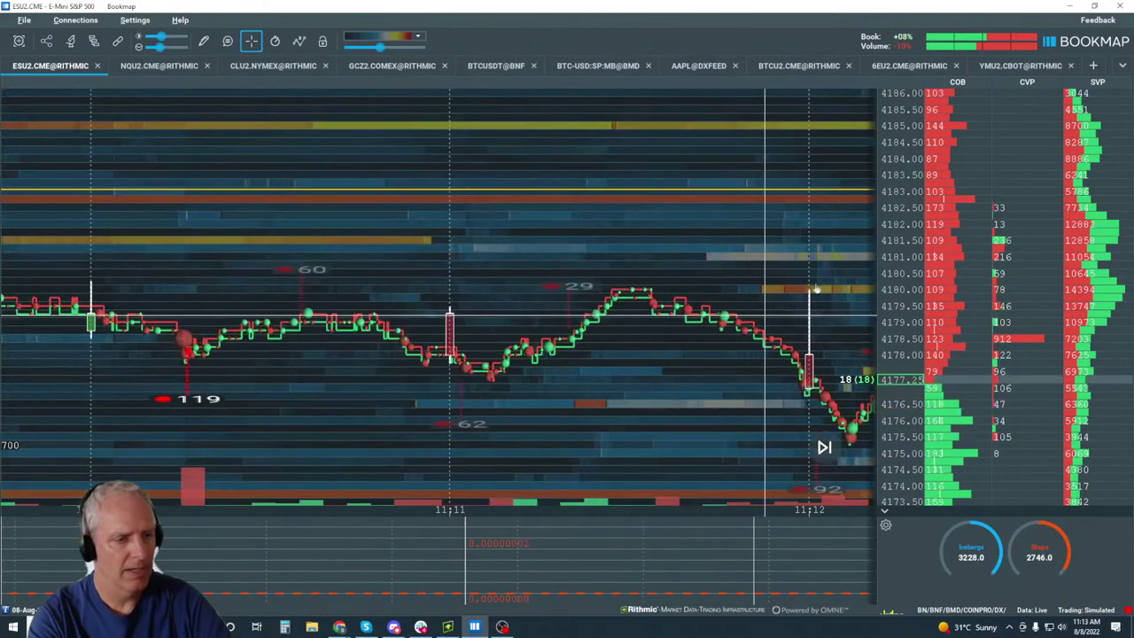
pyautogui.scroll(2, 563, 195)
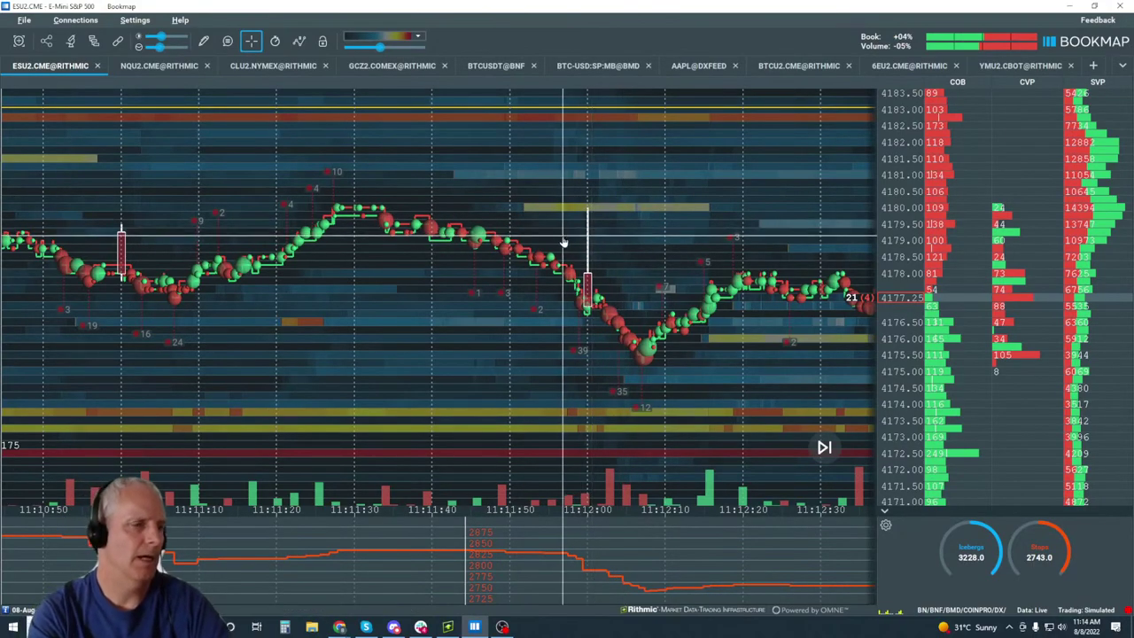
pyautogui.scroll(-10, 564, 241)
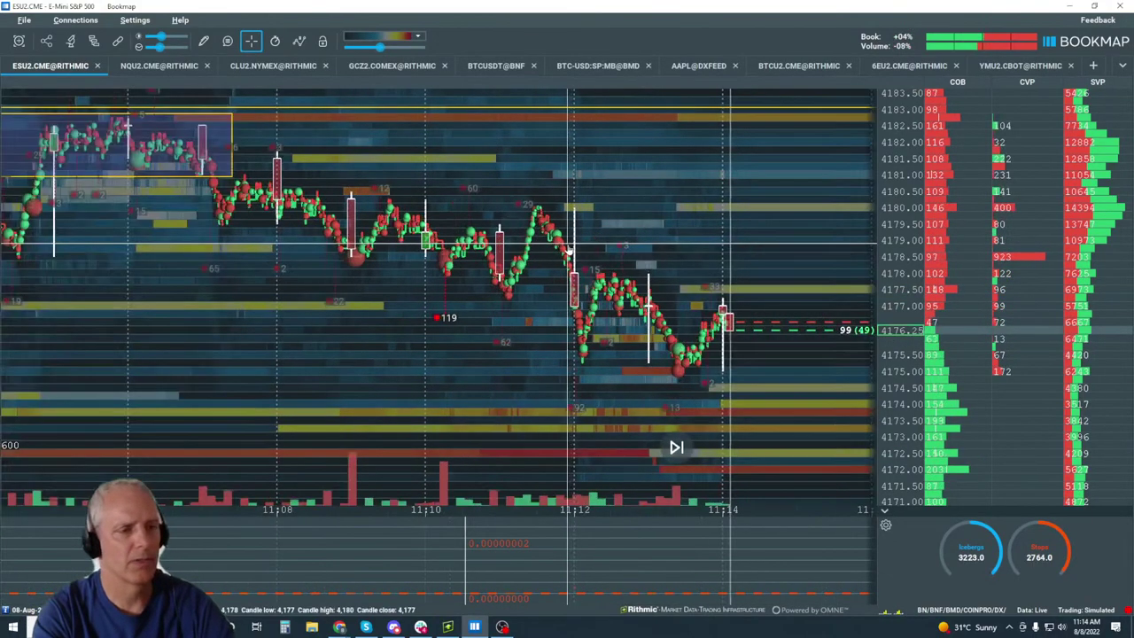
pyautogui.scroll(2, 623, 269)
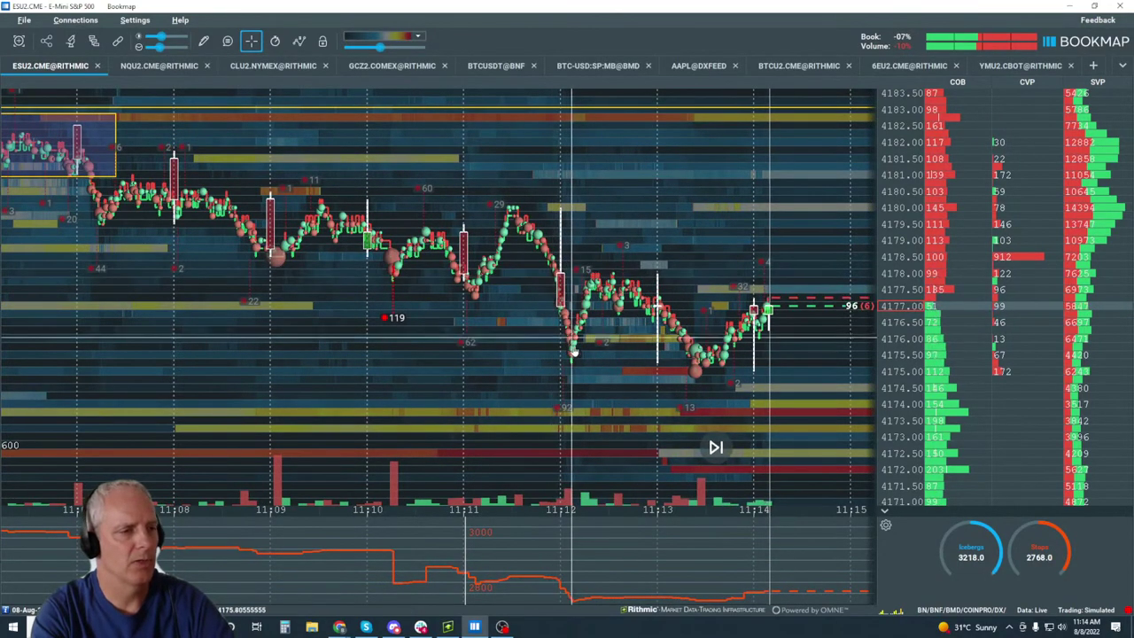
pyautogui.scroll(5, 530, 248)
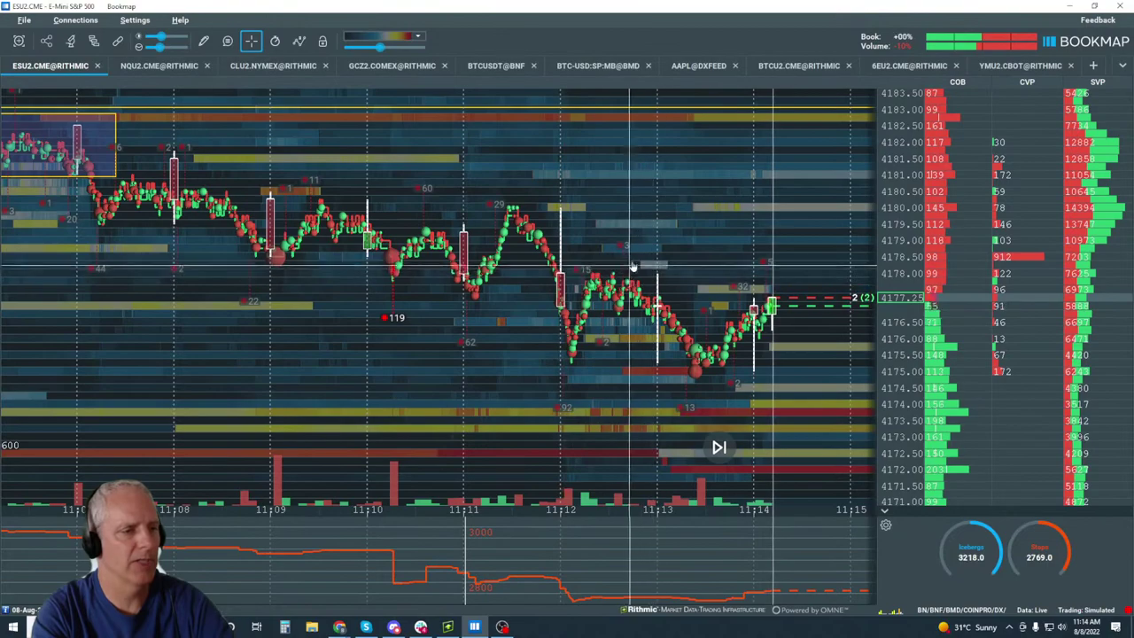
pyautogui.scroll(-5, 430, 266)
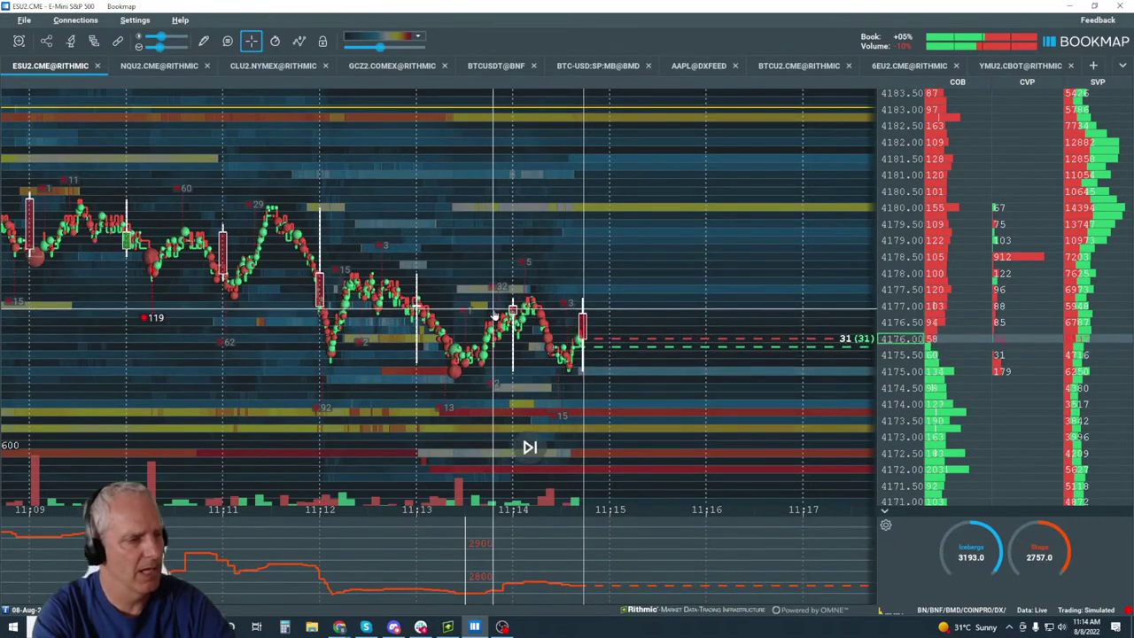
# Examine the live trades around 11:15 near 4175 and follow the price down to the 322 stop marker.
pyautogui.scroll(2, 571, 323)
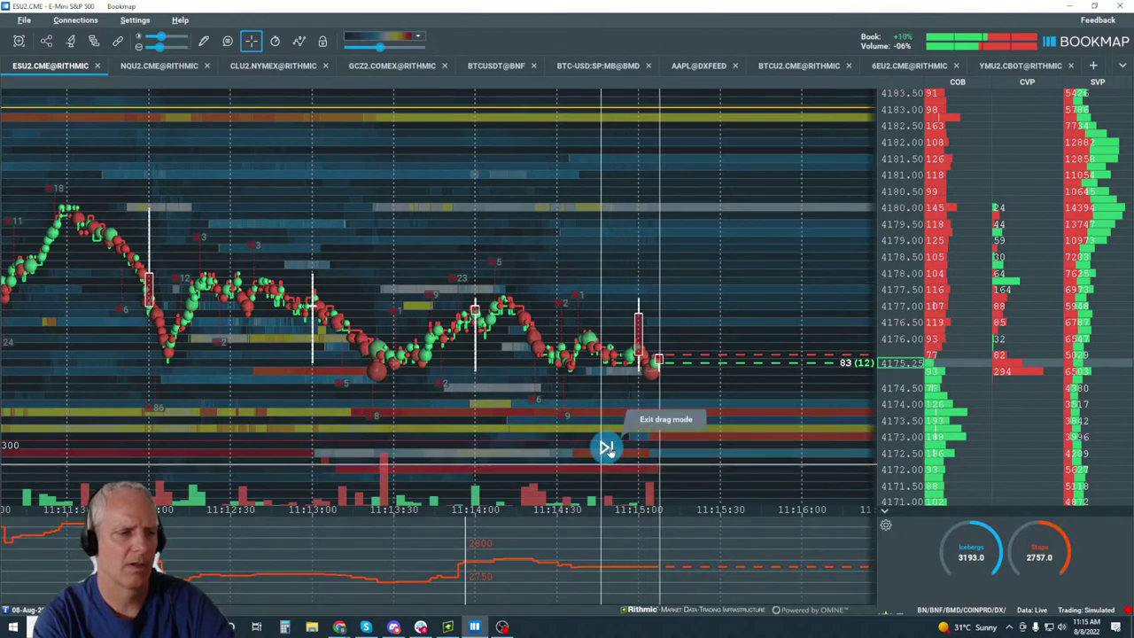
pyautogui.scroll(-5, 682, 217)
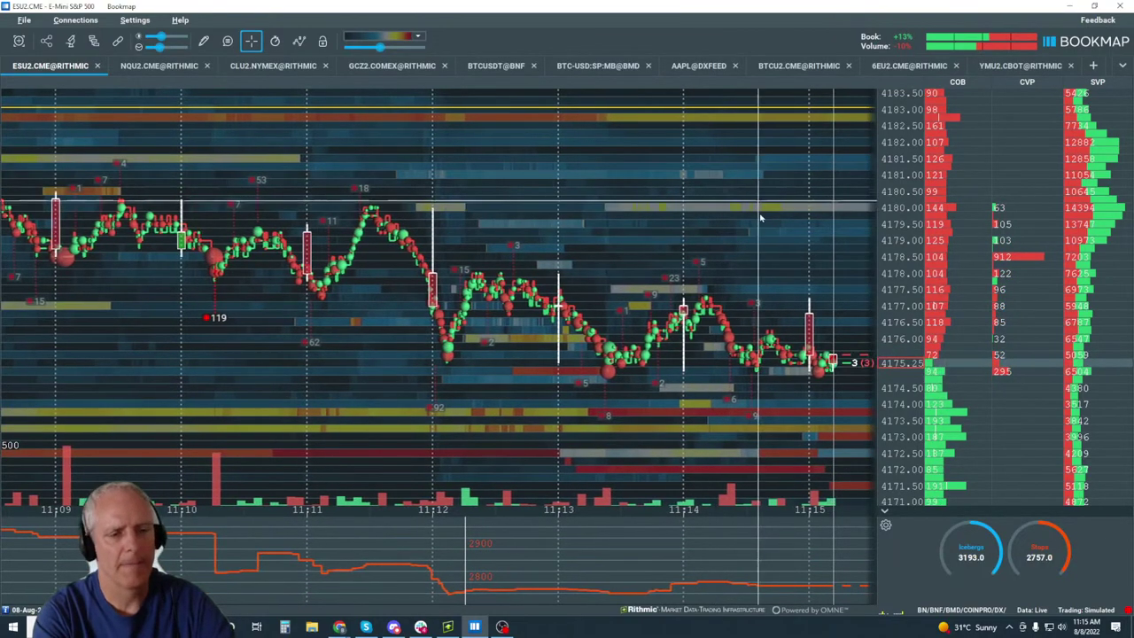
pyautogui.scroll(5, 782, 174)
pyautogui.scroll(3, 782, 175)
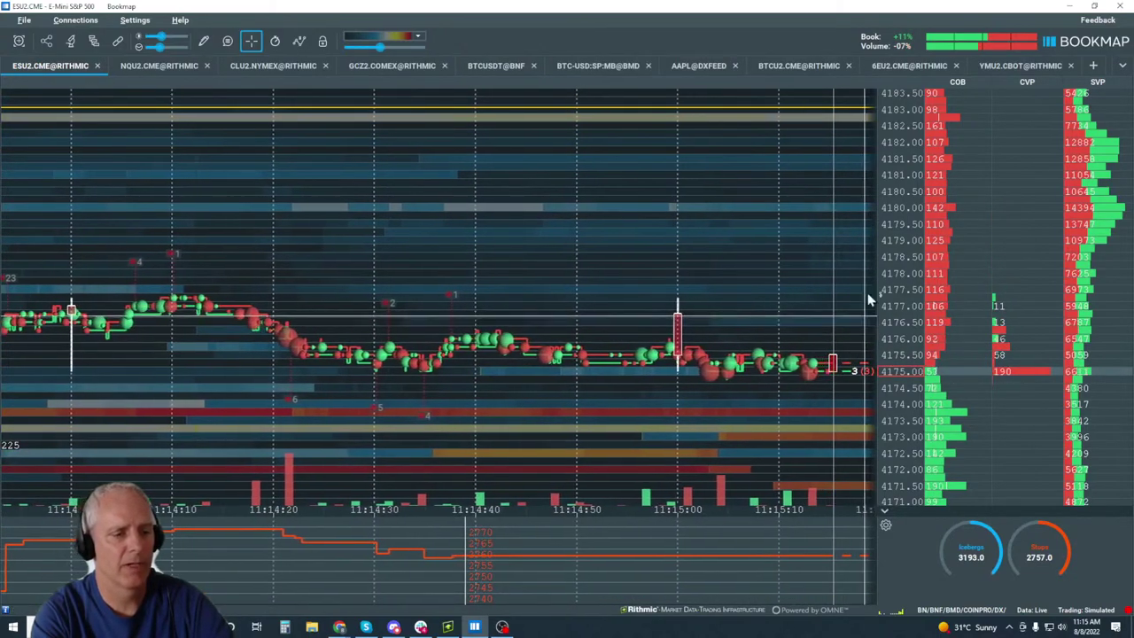
pyautogui.scroll(3, 802, 275)
pyautogui.scroll(-5, 903, 276)
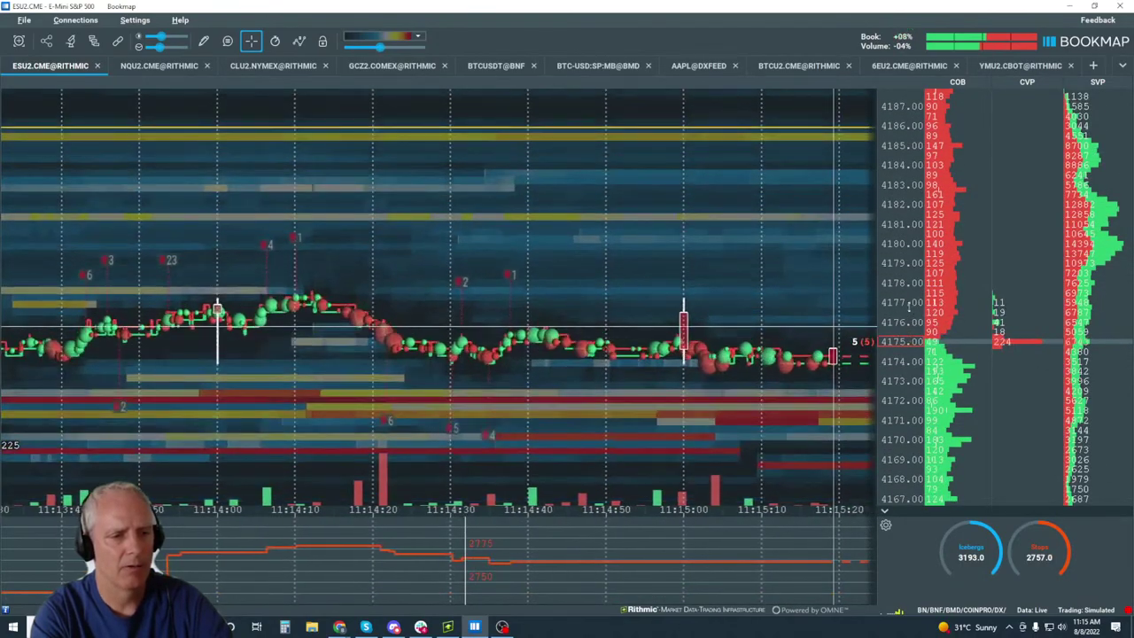
pyautogui.scroll(5, 851, 430)
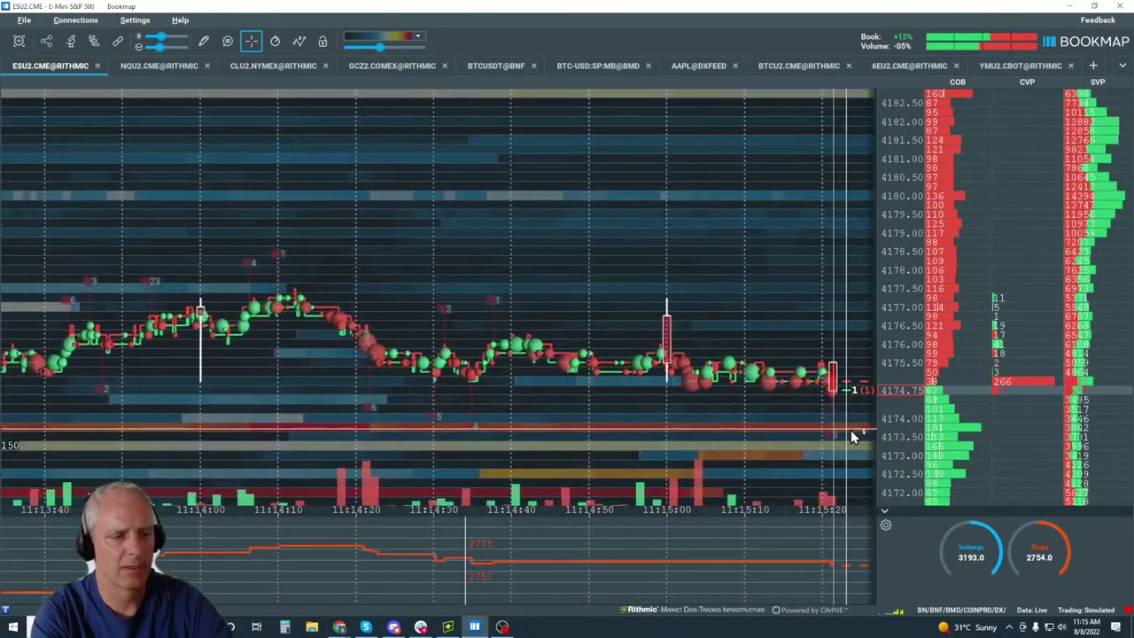
pyautogui.scroll(-3, 741, 272)
pyautogui.scroll(-3, 741, 272)
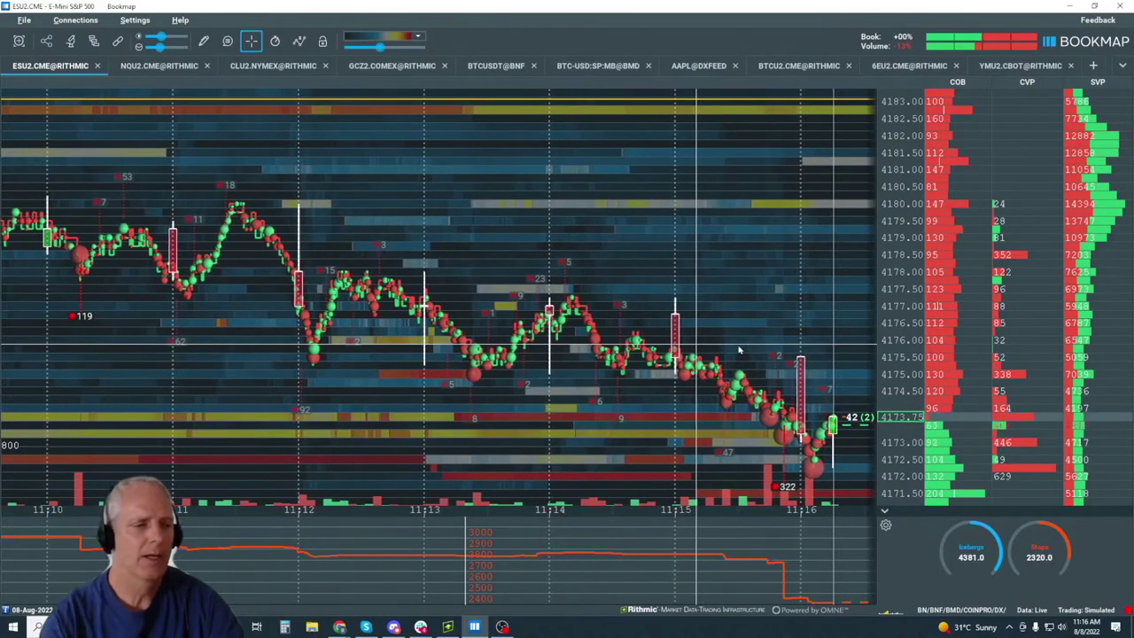
# Compare the 225 and 322 stop markers and examine the sideways trades between about 11:02:30 and 11:04.
pyautogui.scroll(-5, 676, 308)
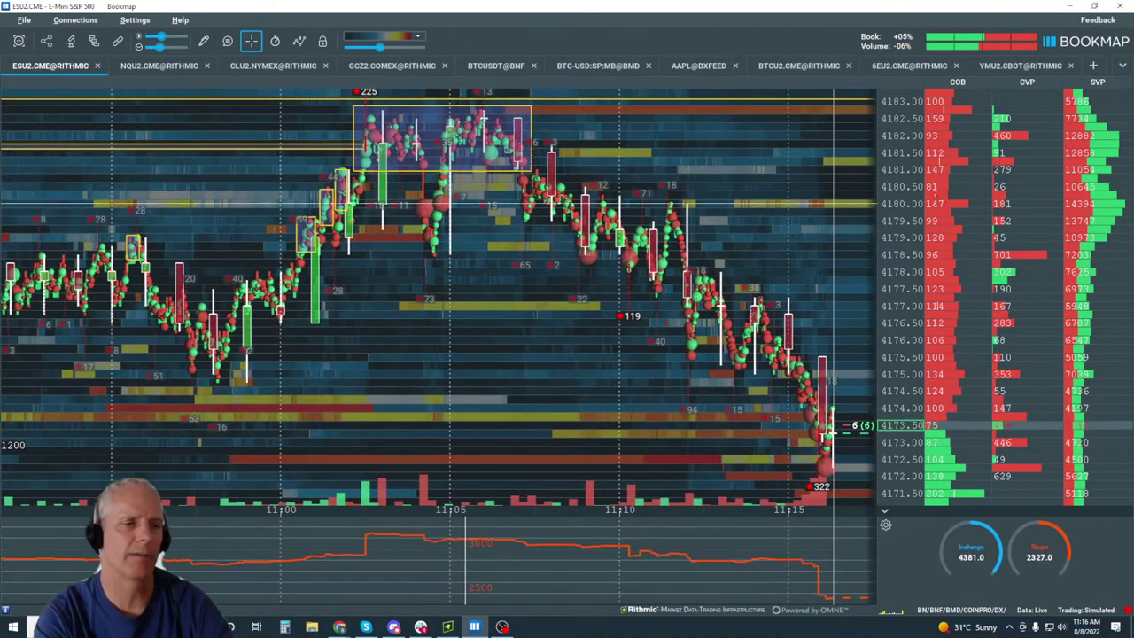
pyautogui.scroll(-3, 904, 175)
pyautogui.scroll(2, 903, 174)
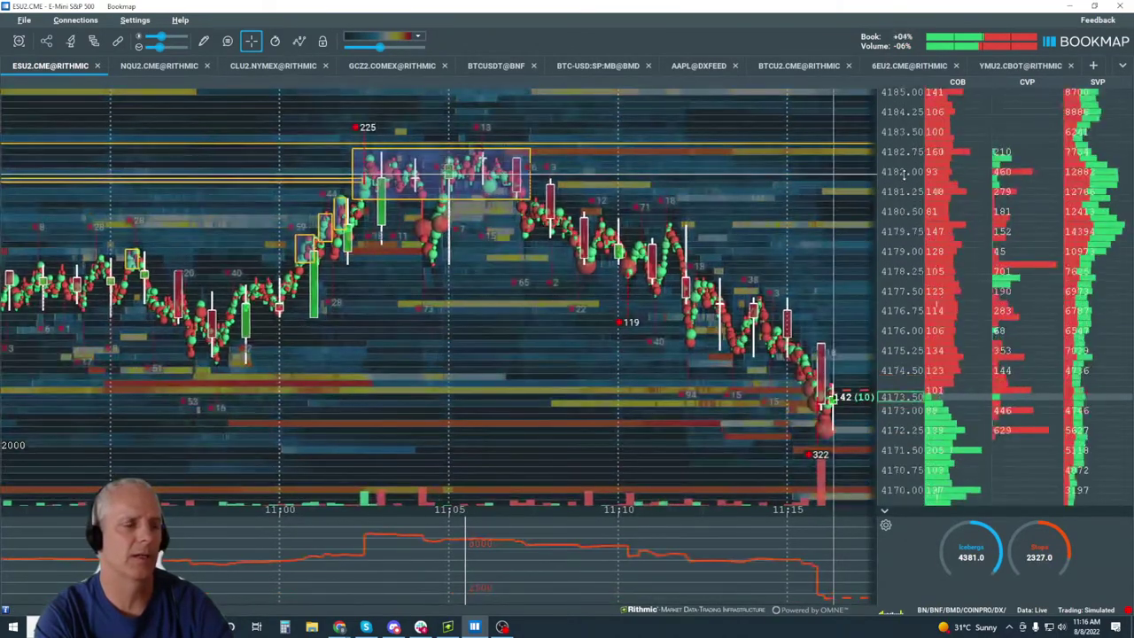
pyautogui.scroll(5, 160, 264)
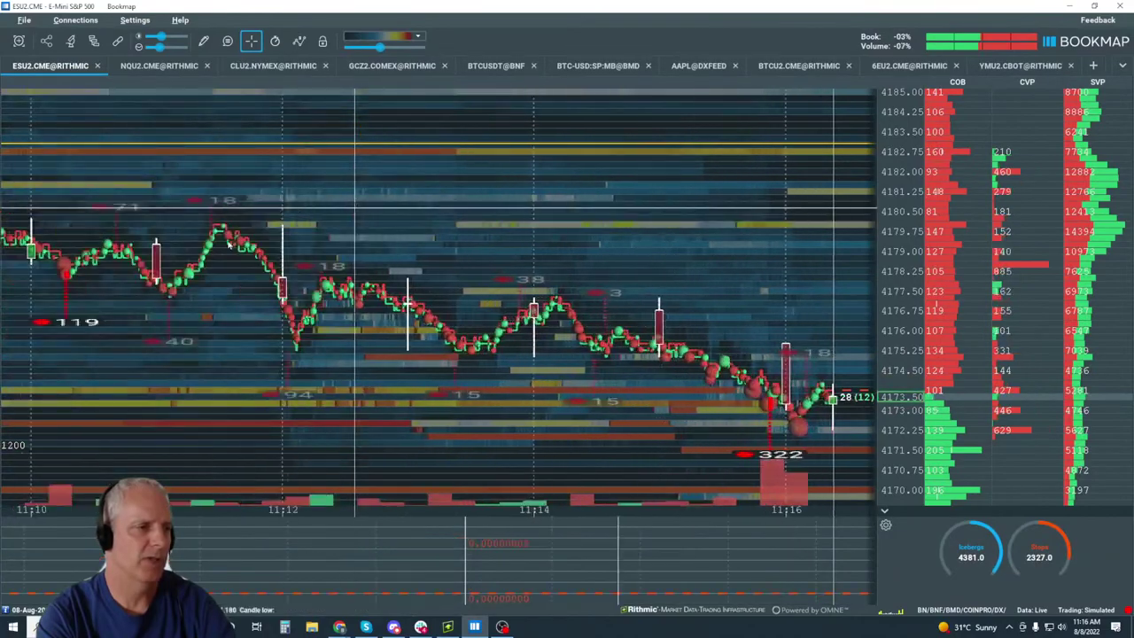
pyautogui.moveTo(161, 265); pyautogui.dragTo(562, 283)
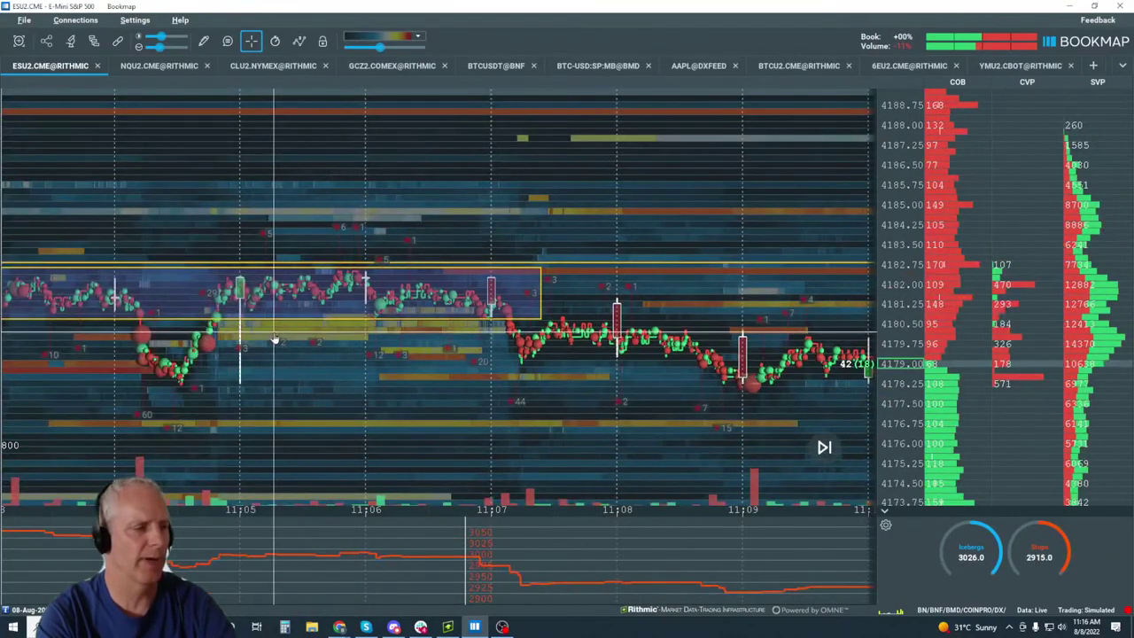
pyautogui.moveTo(274, 334); pyautogui.dragTo(683, 307)
pyautogui.scroll(2, 367, 287)
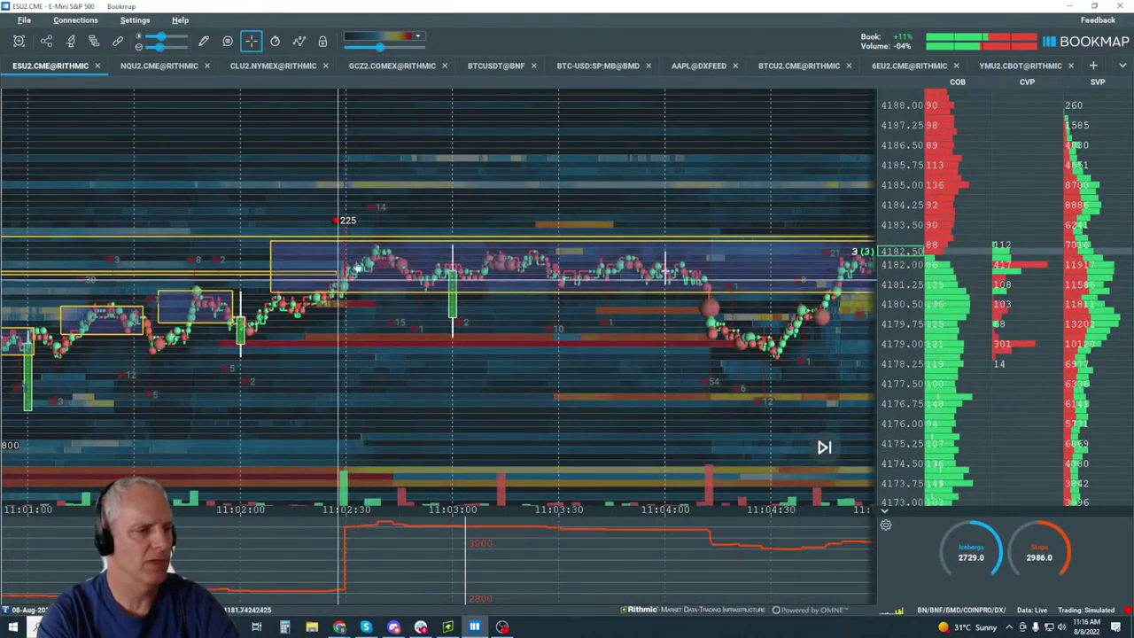
pyautogui.scroll(2, 354, 273)
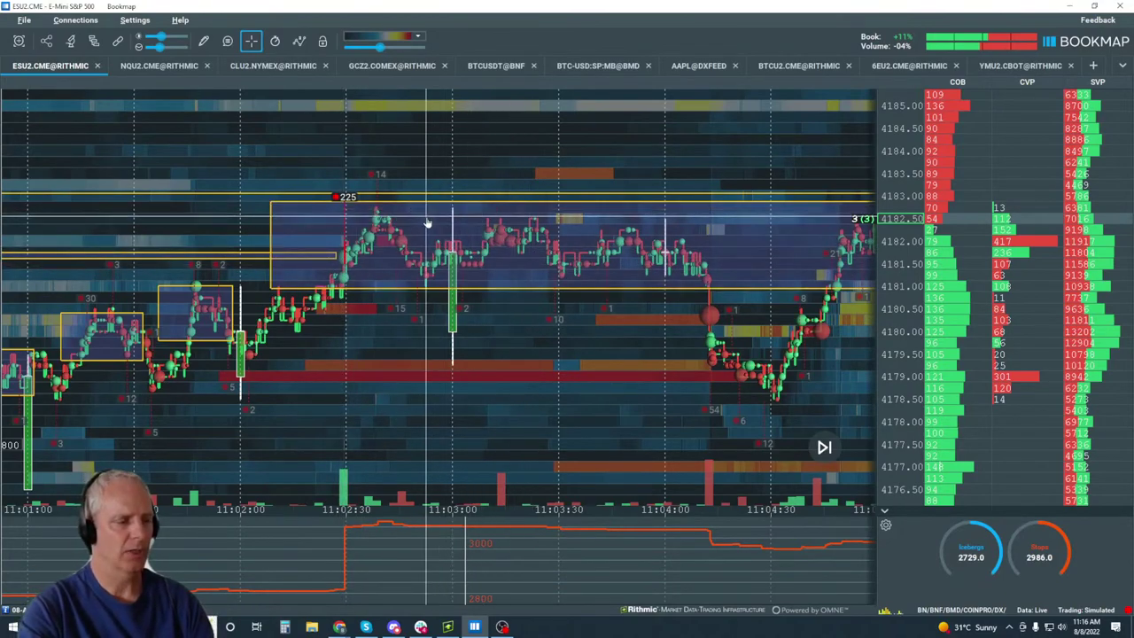
pyautogui.scroll(2, 505, 250)
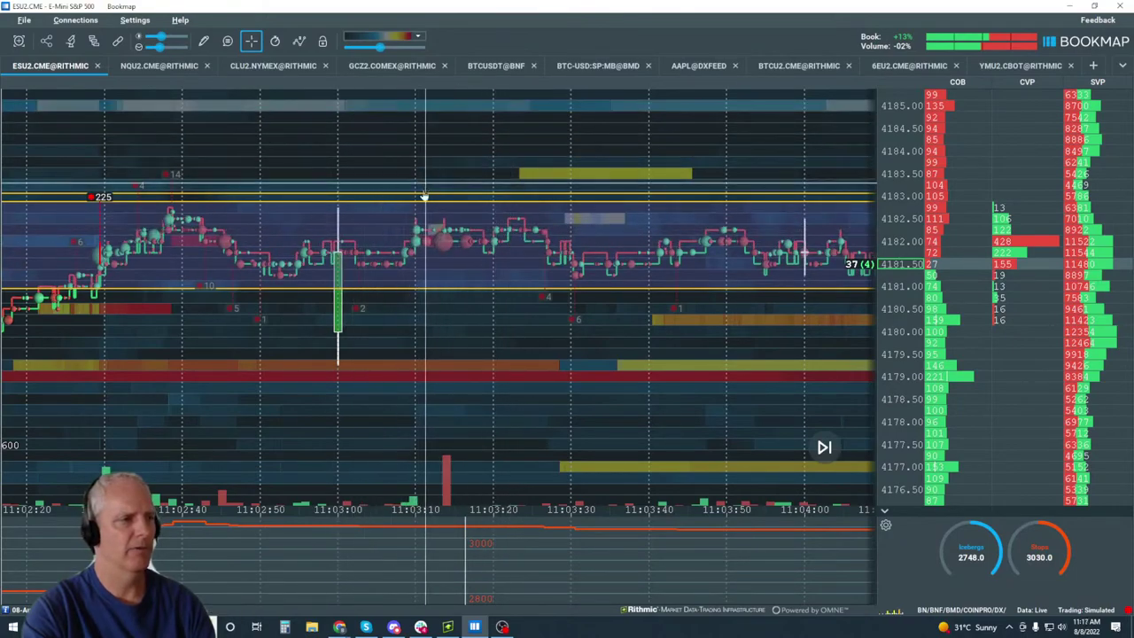
# Delete the rectangle around the sideways price range and increase the size of the volume dots.
pyautogui.rightClick(467, 294)
pyautogui.click(526, 329)
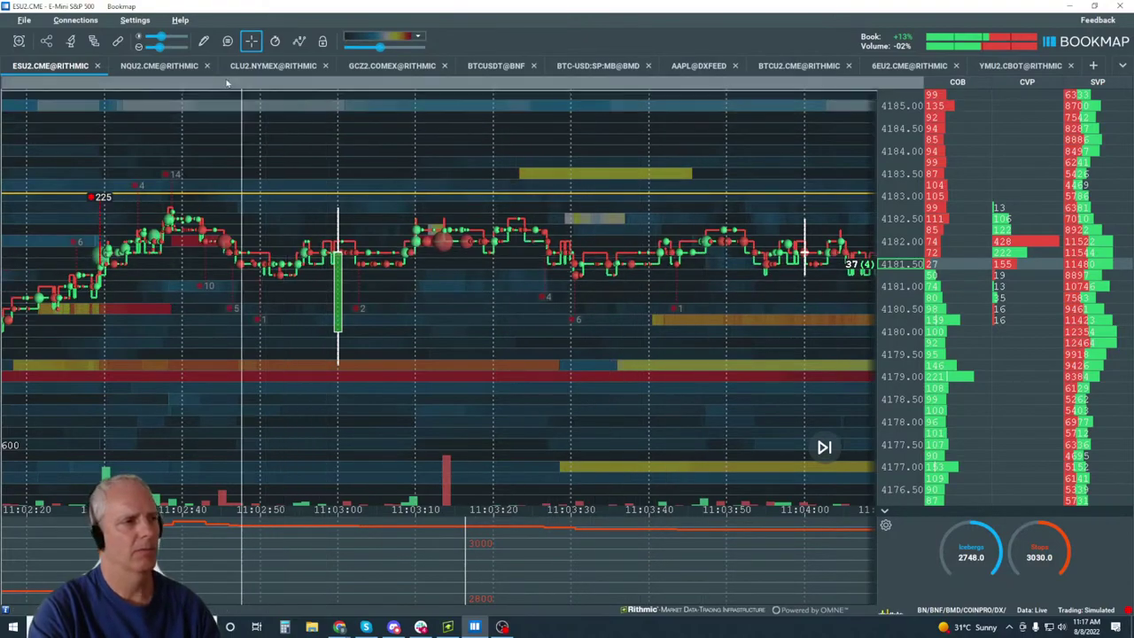
pyautogui.moveTo(160, 50); pyautogui.dragTo(168, 51)
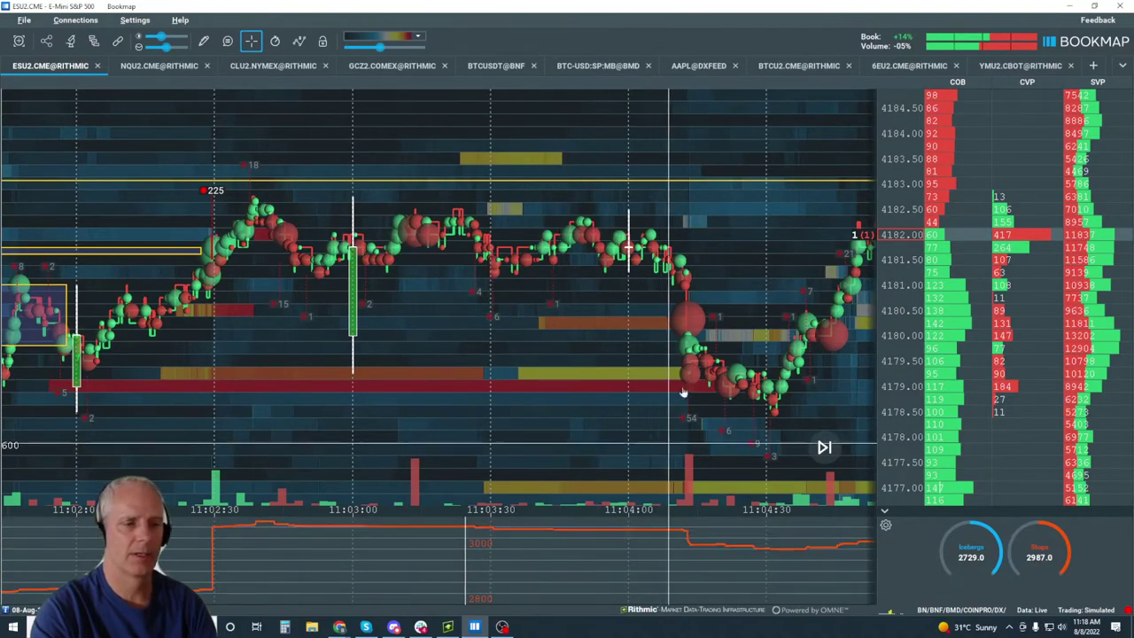
# Examine the large sell trades just after 11:04:10, where the price drops from about 4181.50 to 4179.
pyautogui.scroll(3, 699, 335)
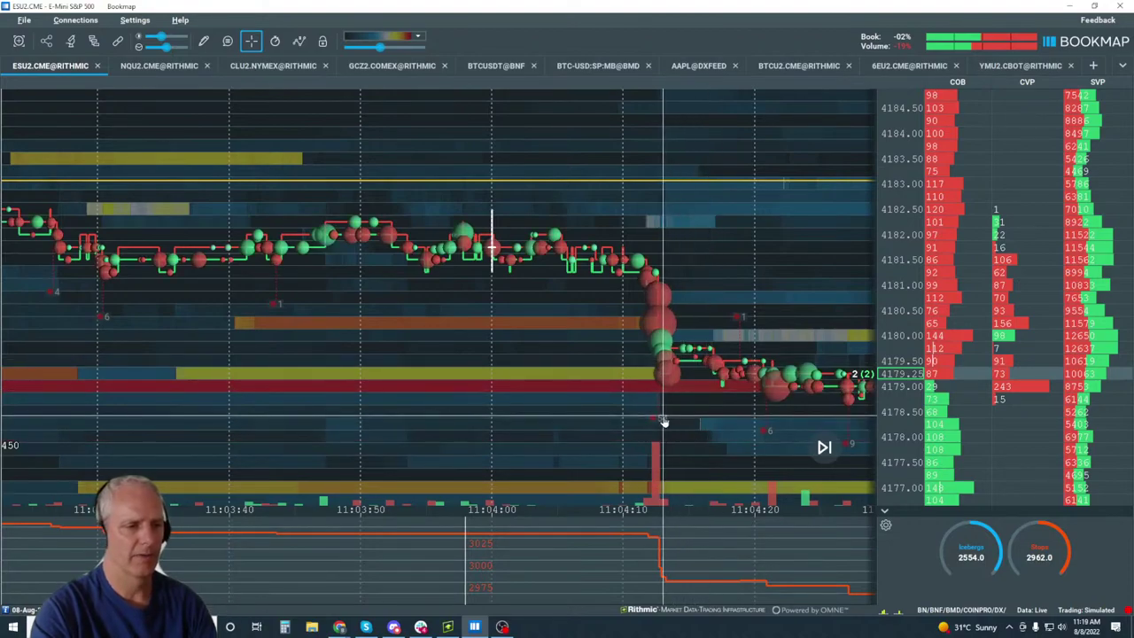
pyautogui.scroll(-5, 682, 305)
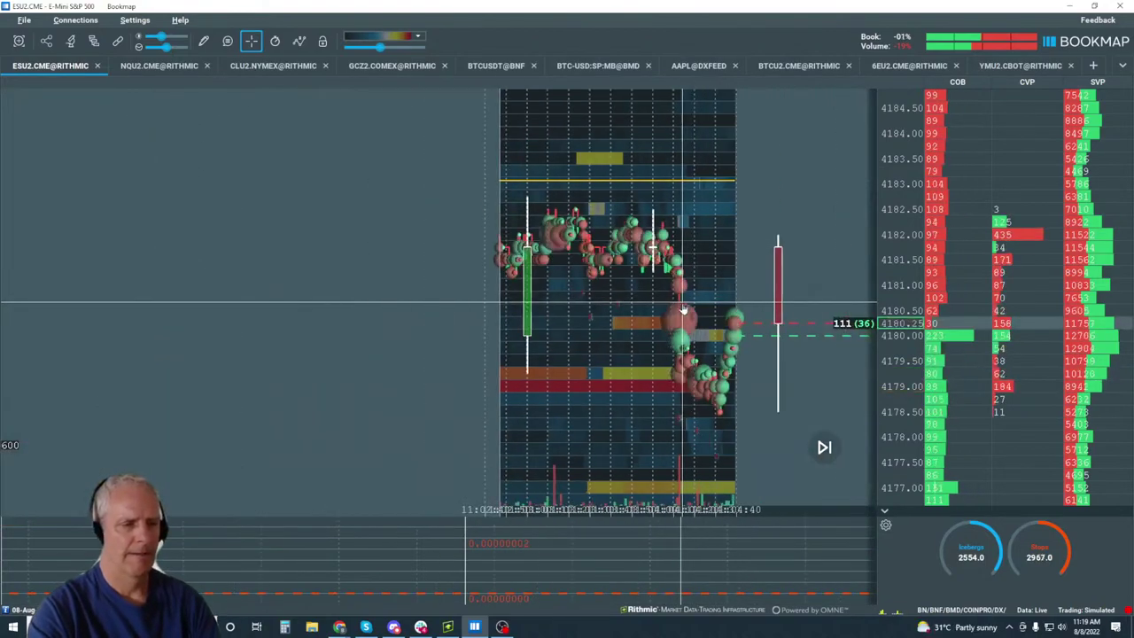
pyautogui.scroll(5, 682, 306)
pyautogui.scroll(3, 508, 262)
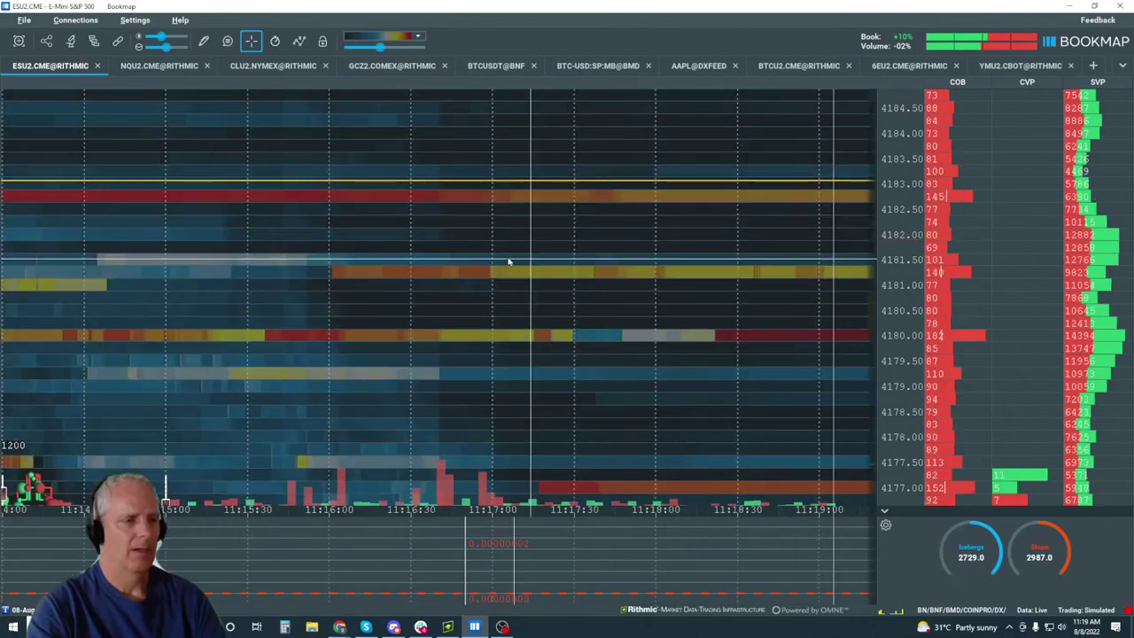
# Examine the drop into the 322 and 1156 stop markers on wide and close time scales, including the sideways trades near 4170.
pyautogui.scroll(-5, 508, 261)
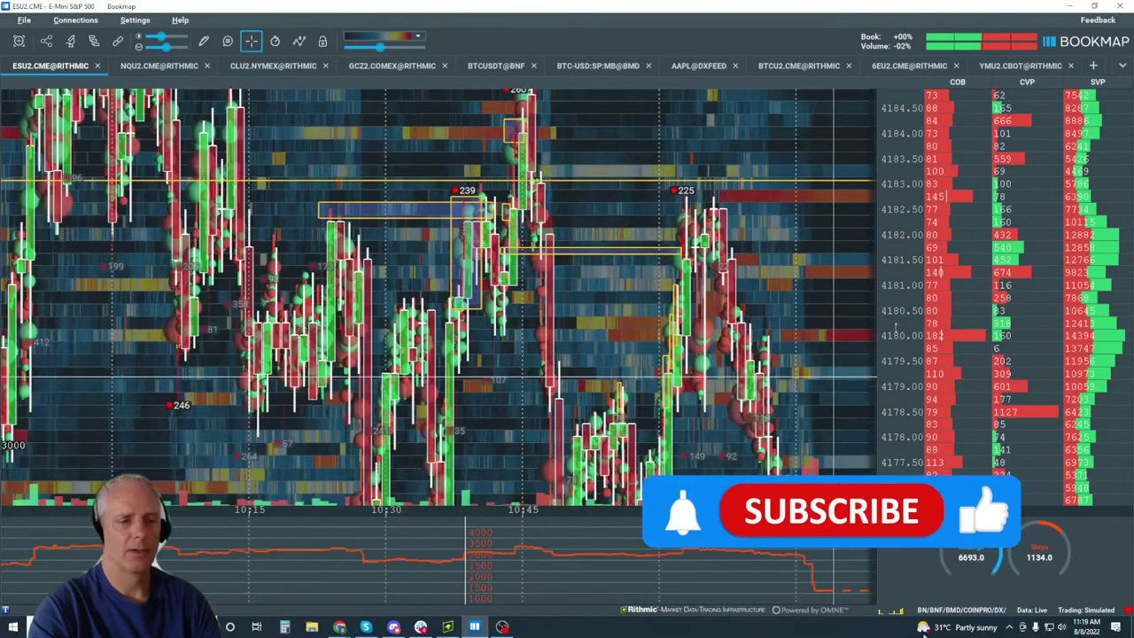
pyautogui.rightClick(980, 581)
pyautogui.press('Down')
pyautogui.press('Return')
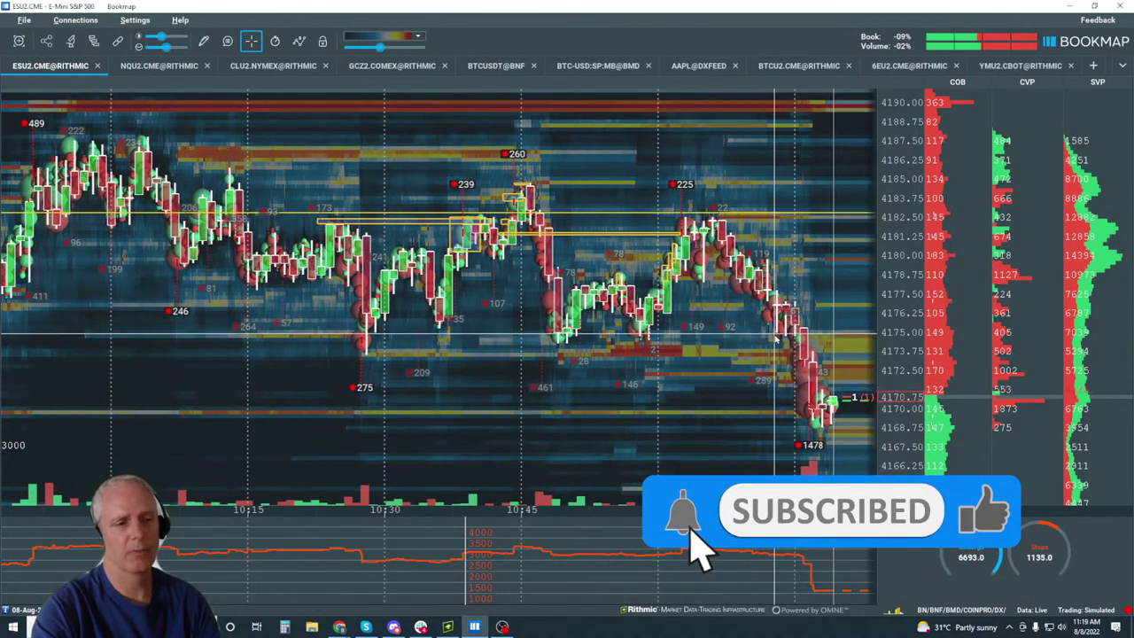
pyautogui.scroll(5, 776, 339)
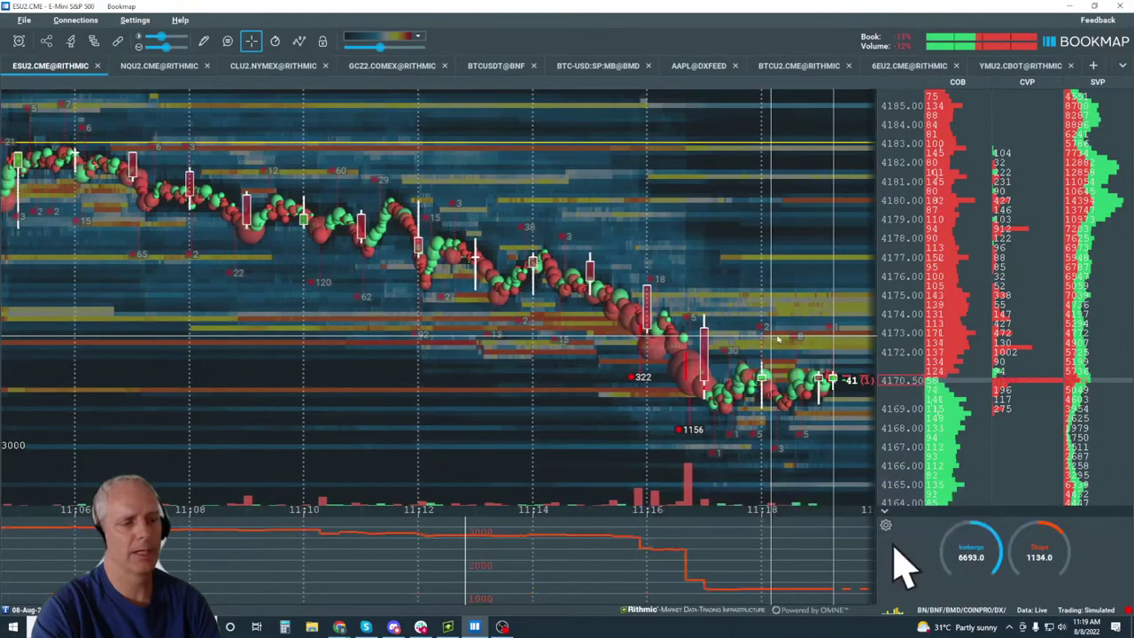
pyautogui.scroll(3, 776, 339)
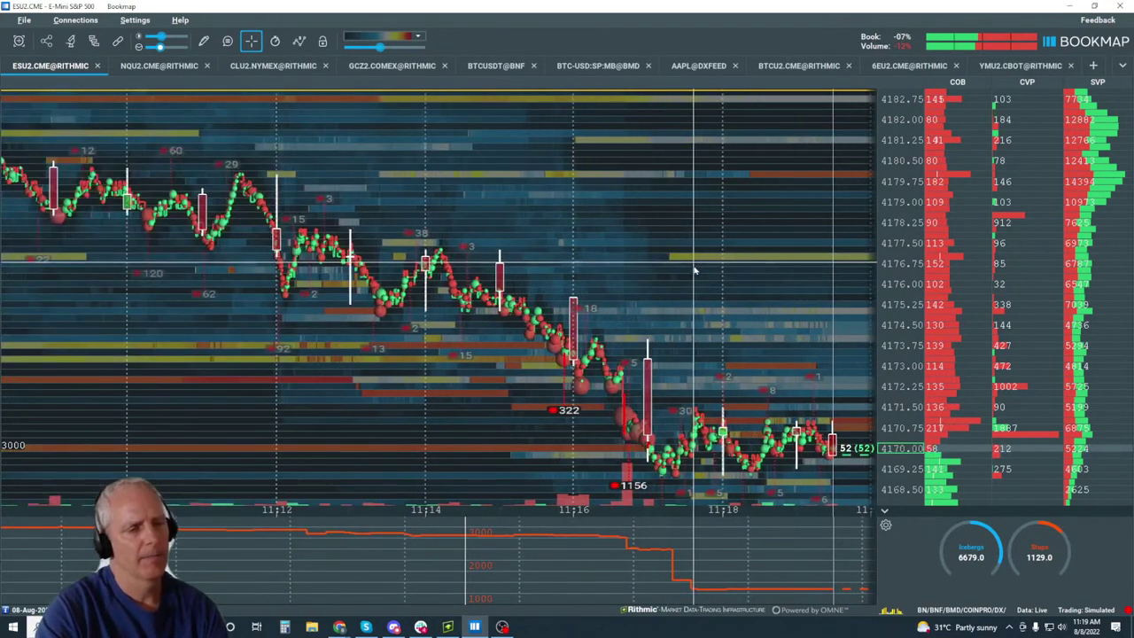
pyautogui.scroll(3, 765, 260)
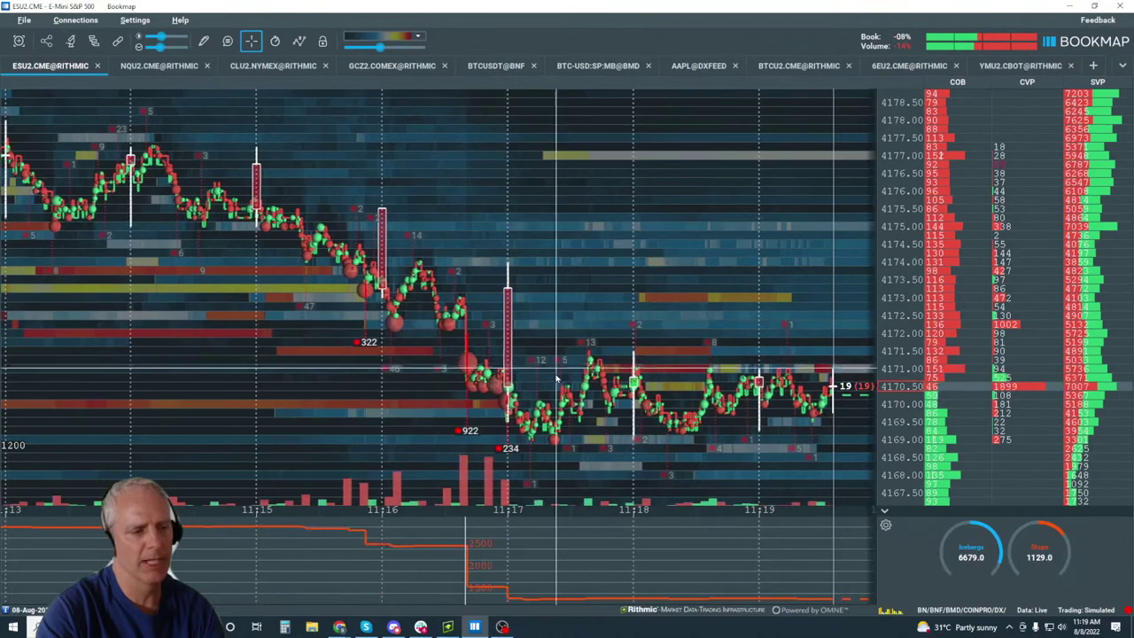
# Hide the candlestick bars and compare the volume dots and stop markers across the day, from the 744 marker to the 1478 marker.
pyautogui.scroll(-15, 710, 312)
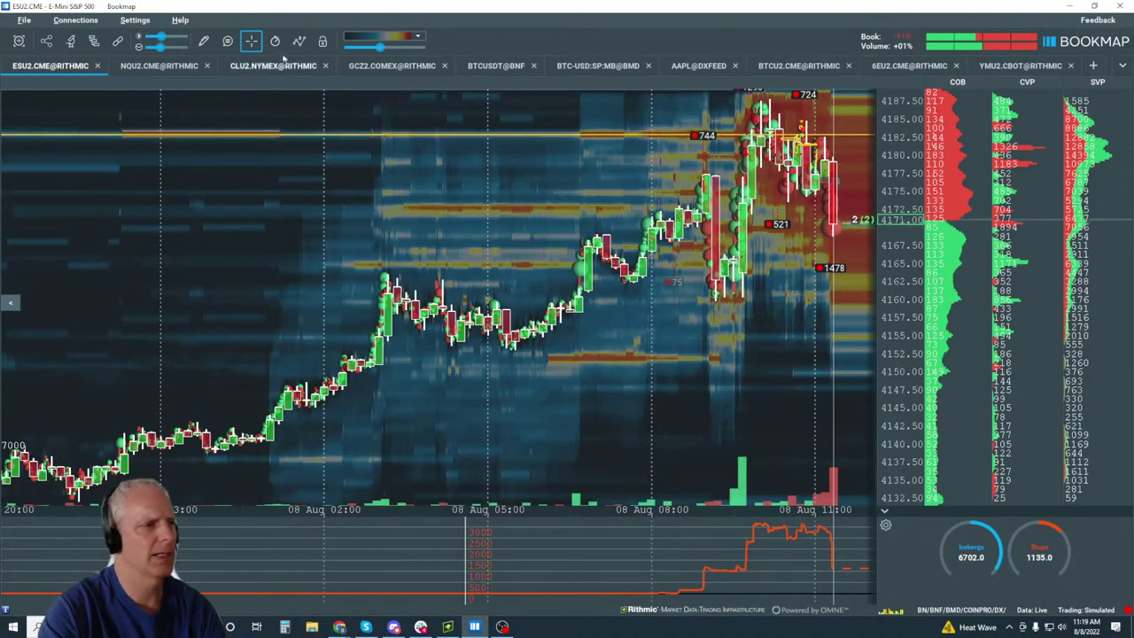
pyautogui.click(299, 40)
pyautogui.click(299, 110)
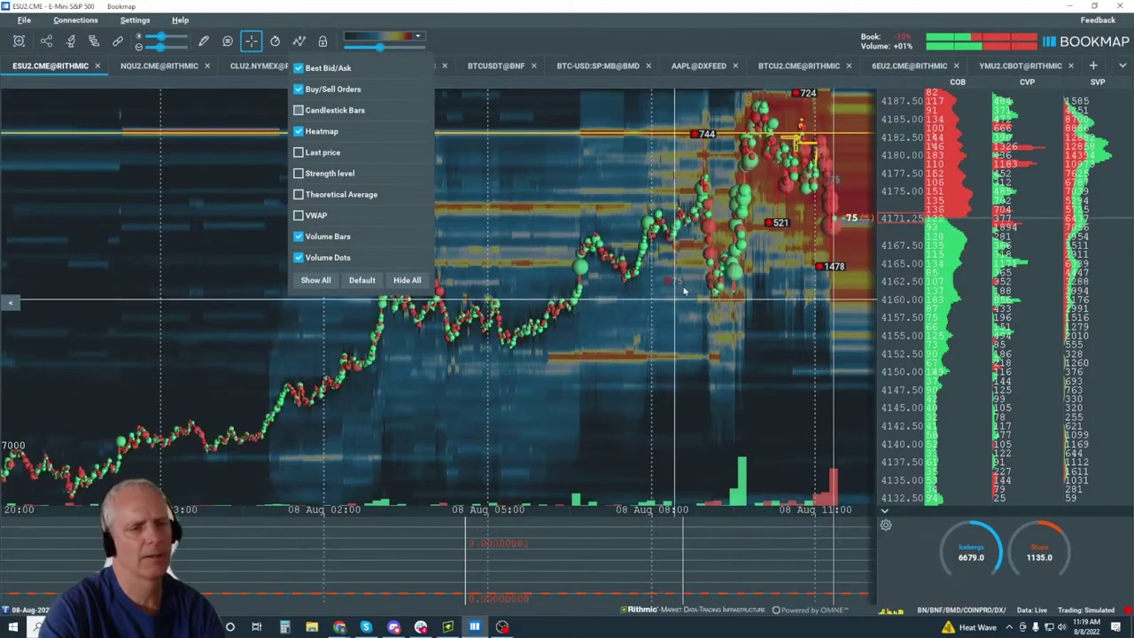
pyautogui.scroll(3, 776, 257)
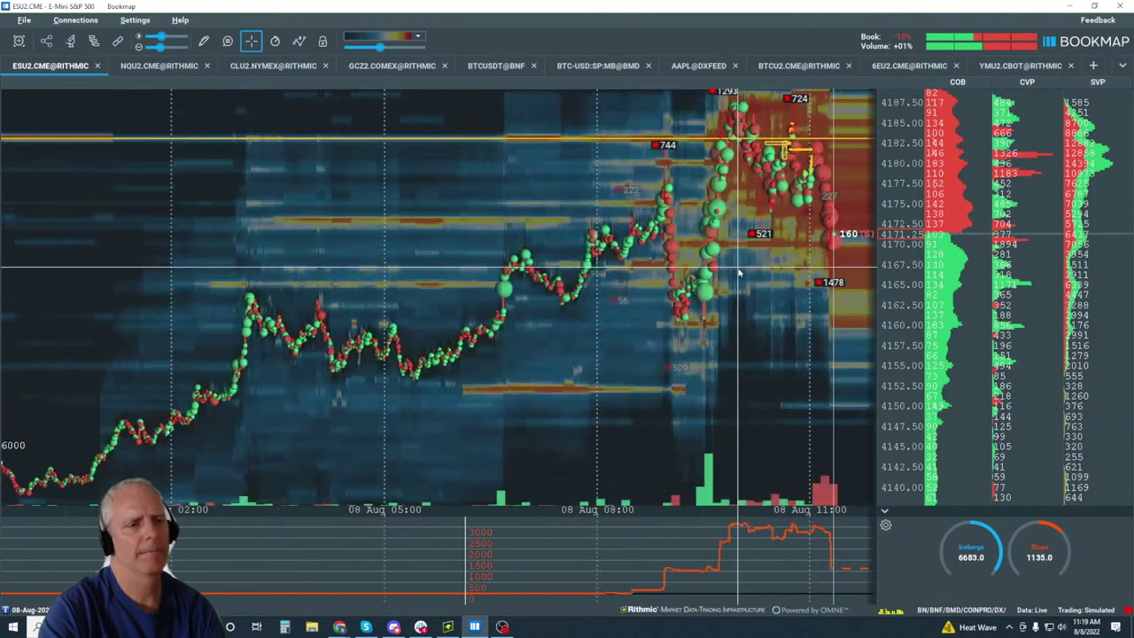
pyautogui.scroll(2, 811, 218)
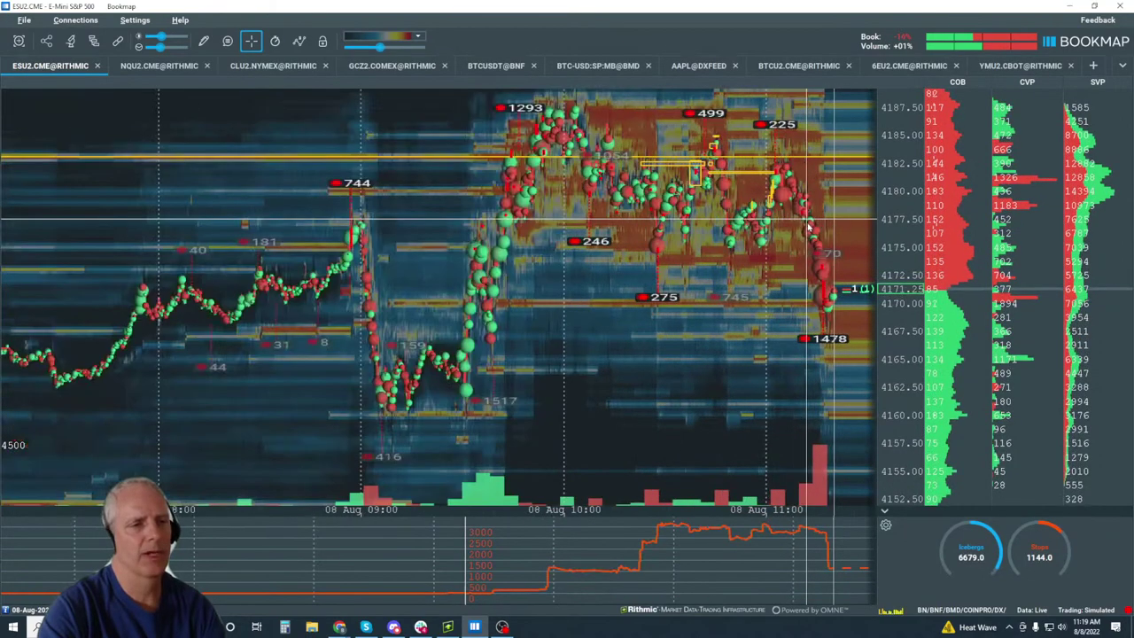
pyautogui.scroll(2, 738, 206)
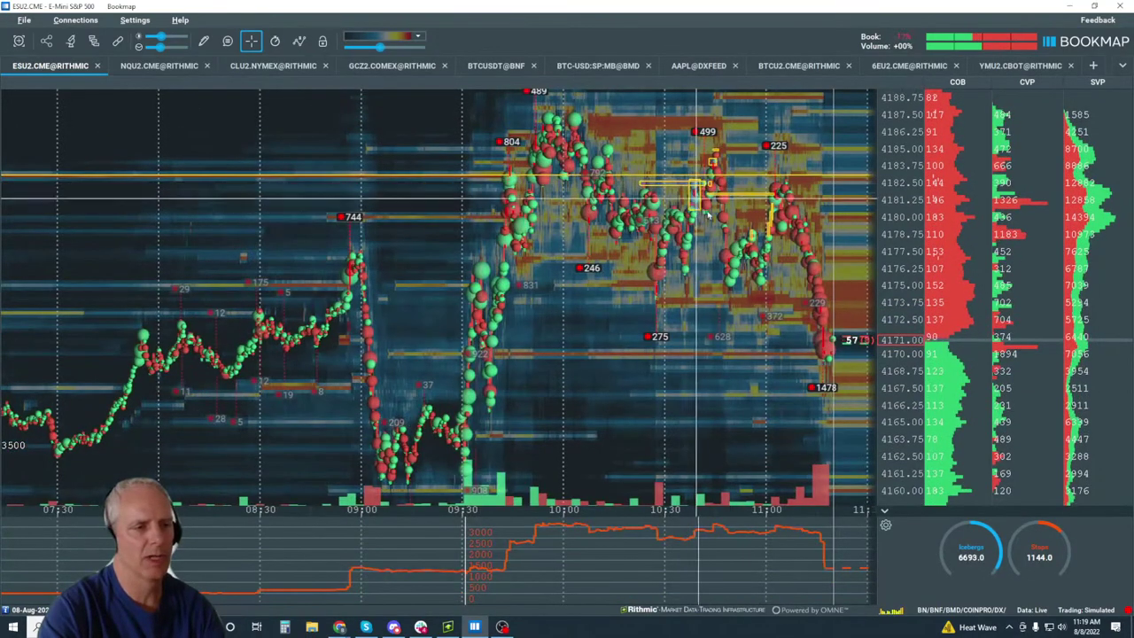
# Clear all drawings from the chart.
pyautogui.click(204, 42)
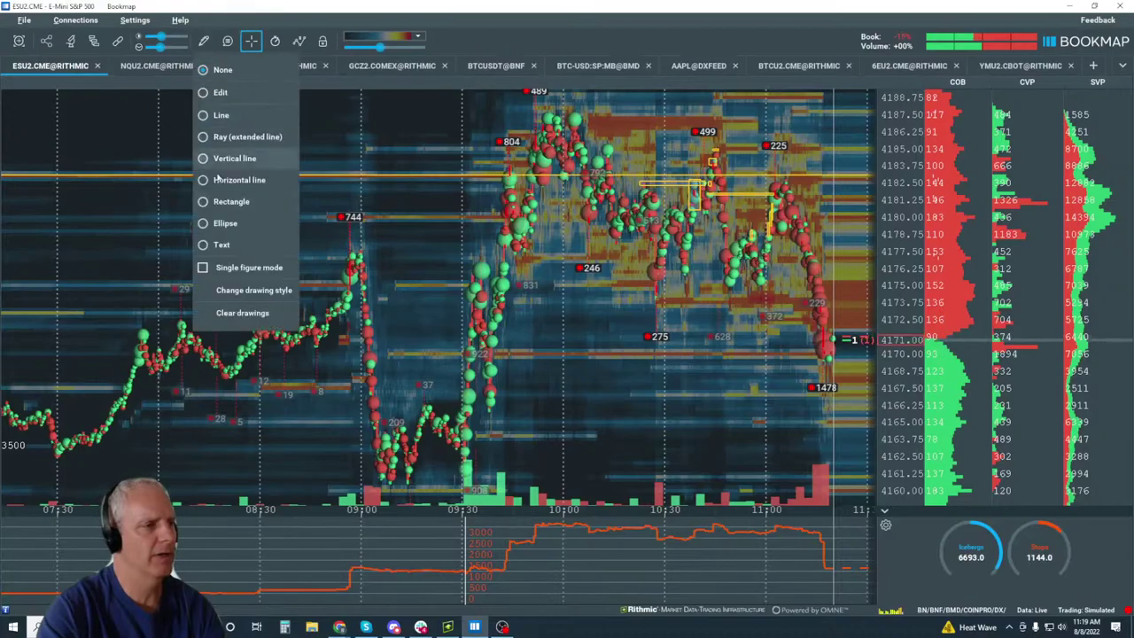
pyautogui.click(232, 314)
pyautogui.click(628, 365)
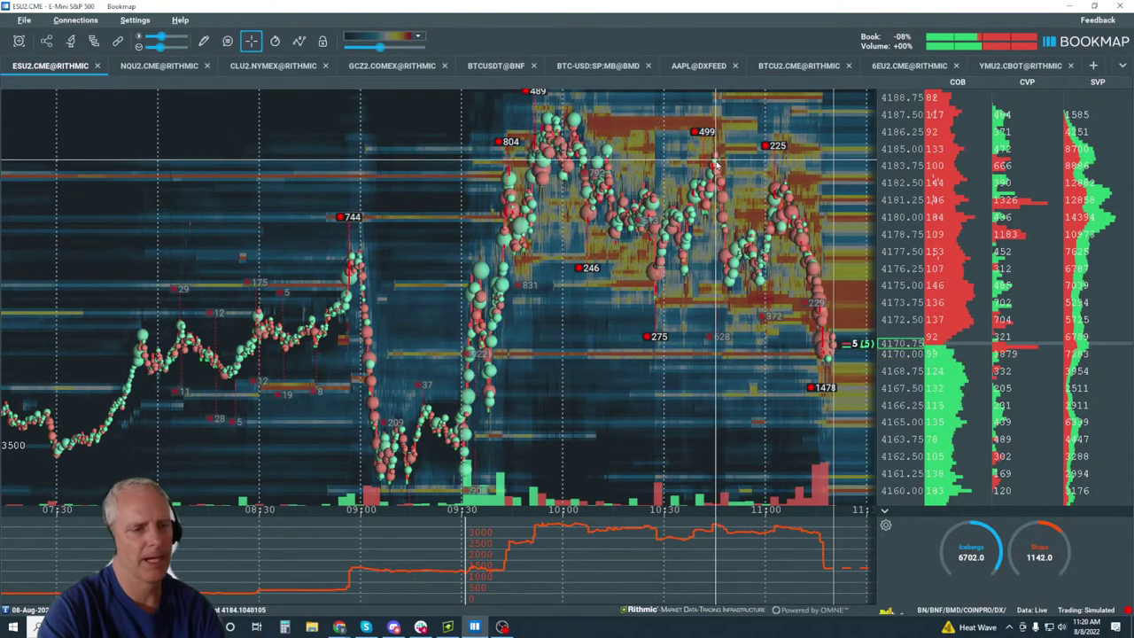
# Draw rectangles around the post-10:45 drop from about 4182.25 to 4175, along its origin level to about 11:15, and around the highs at the 225 marker.
pyautogui.scroll(3, 716, 164)
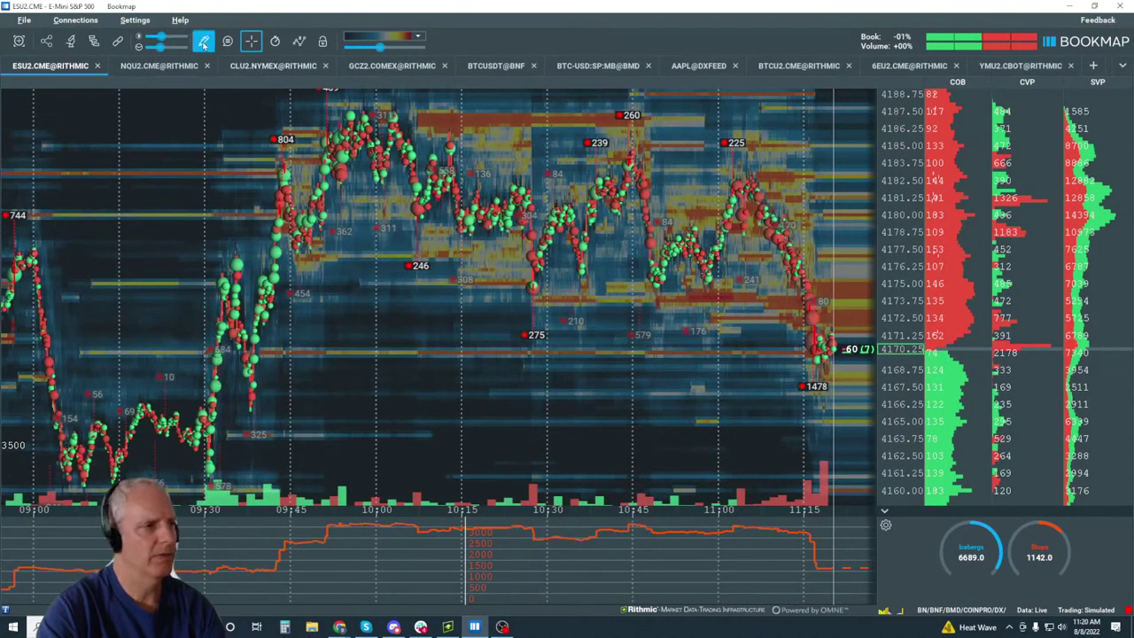
pyautogui.click(204, 42)
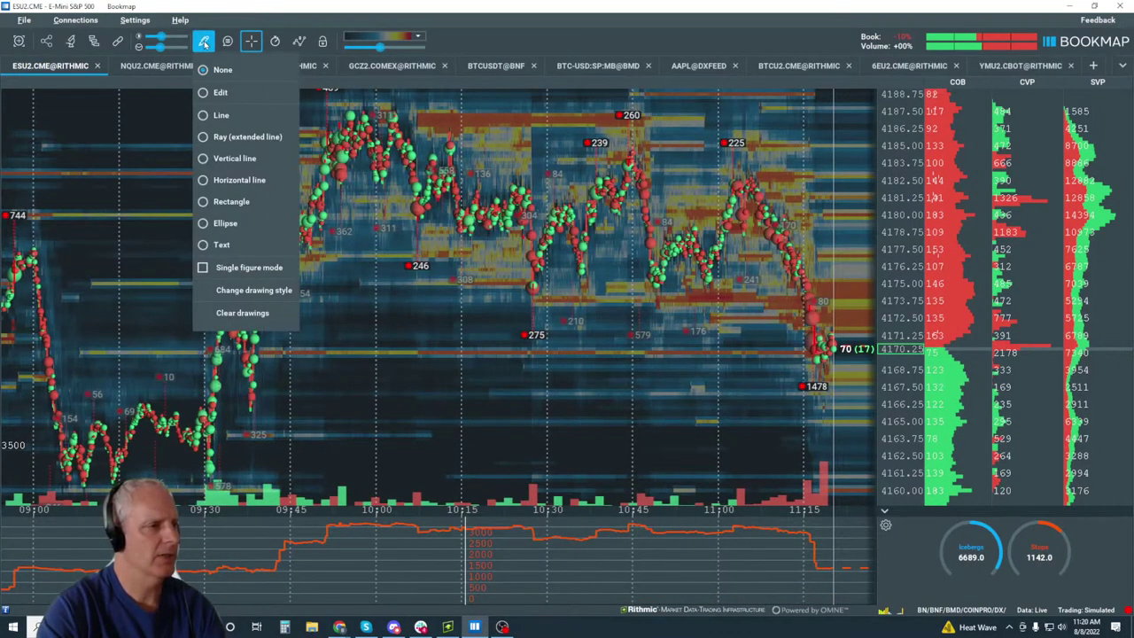
pyautogui.click(246, 202)
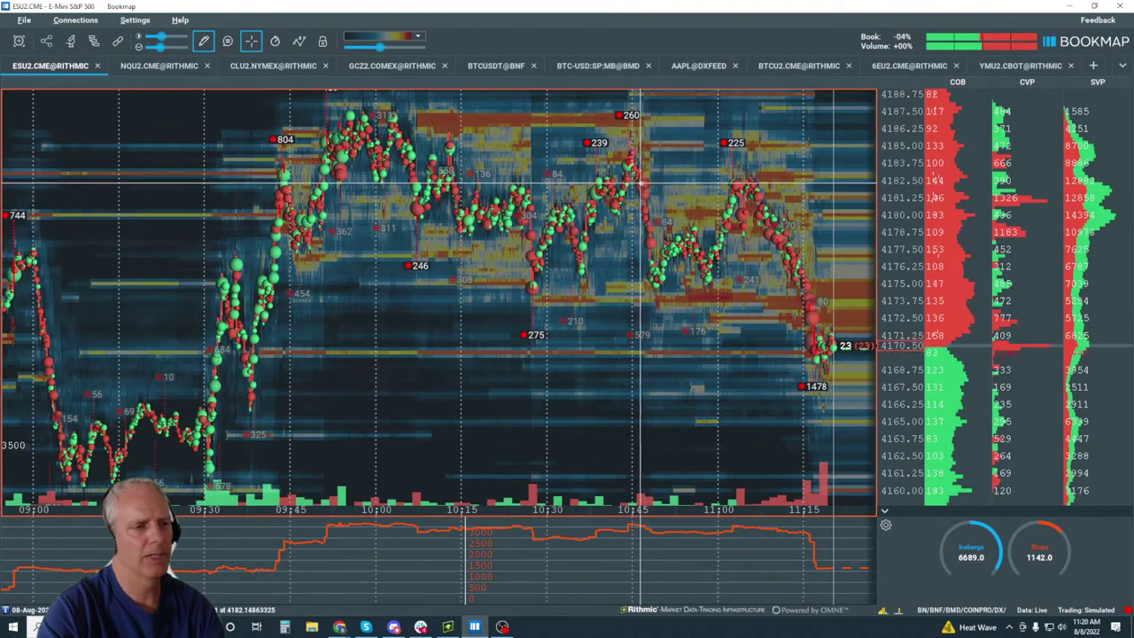
pyautogui.moveTo(640, 183); pyautogui.dragTo(656, 285)
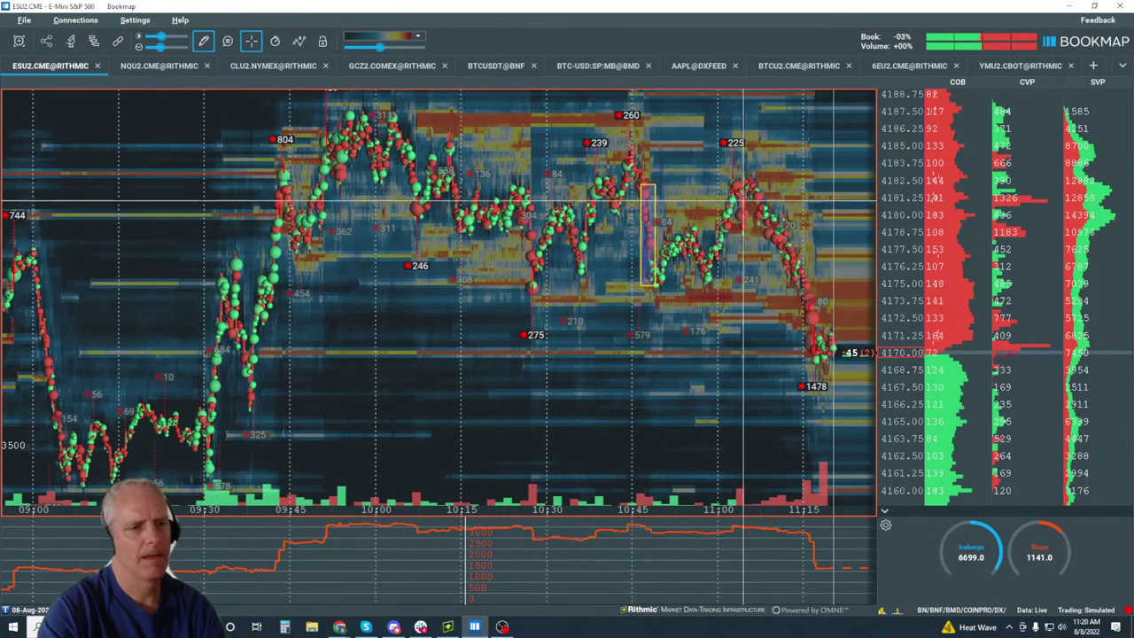
pyautogui.moveTo(654, 185); pyautogui.dragTo(803, 184)
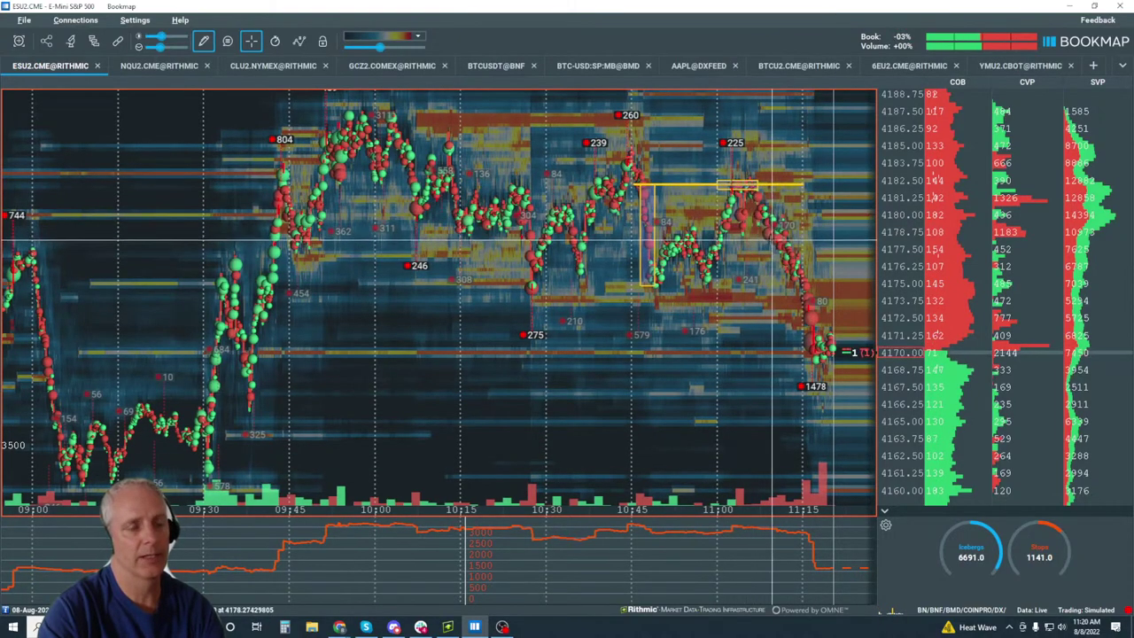
# Mark the liquidity bands between about 11:05 and 11:10 and the large sell trades near 4179 with small rectangles.
pyautogui.scroll(5, 776, 232)
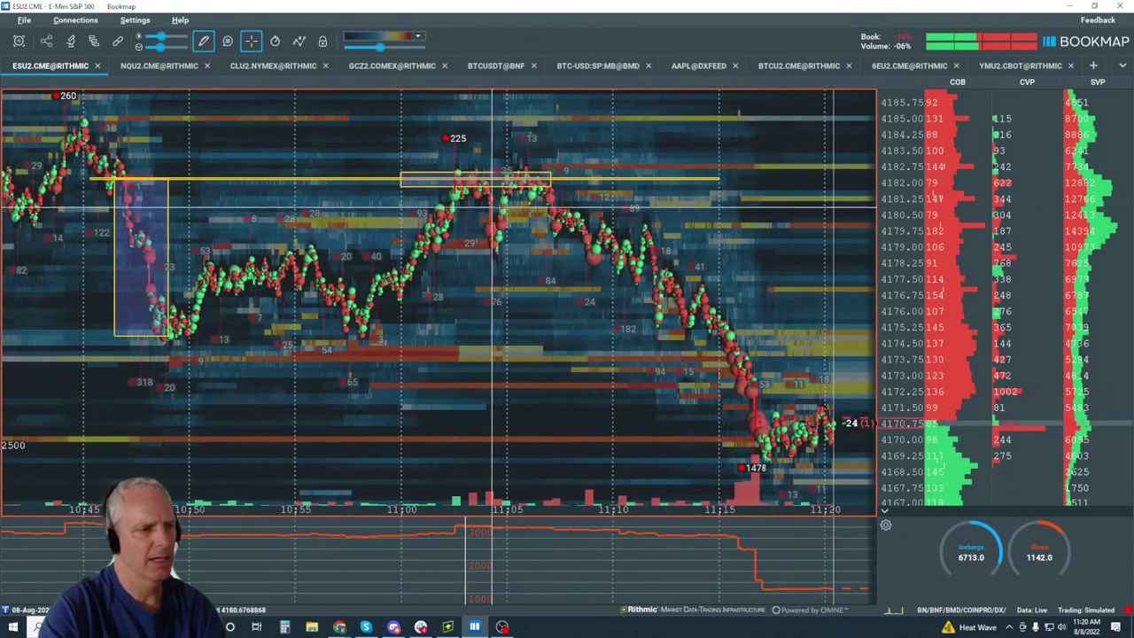
pyautogui.moveTo(510, 213); pyautogui.dragTo(526, 222)
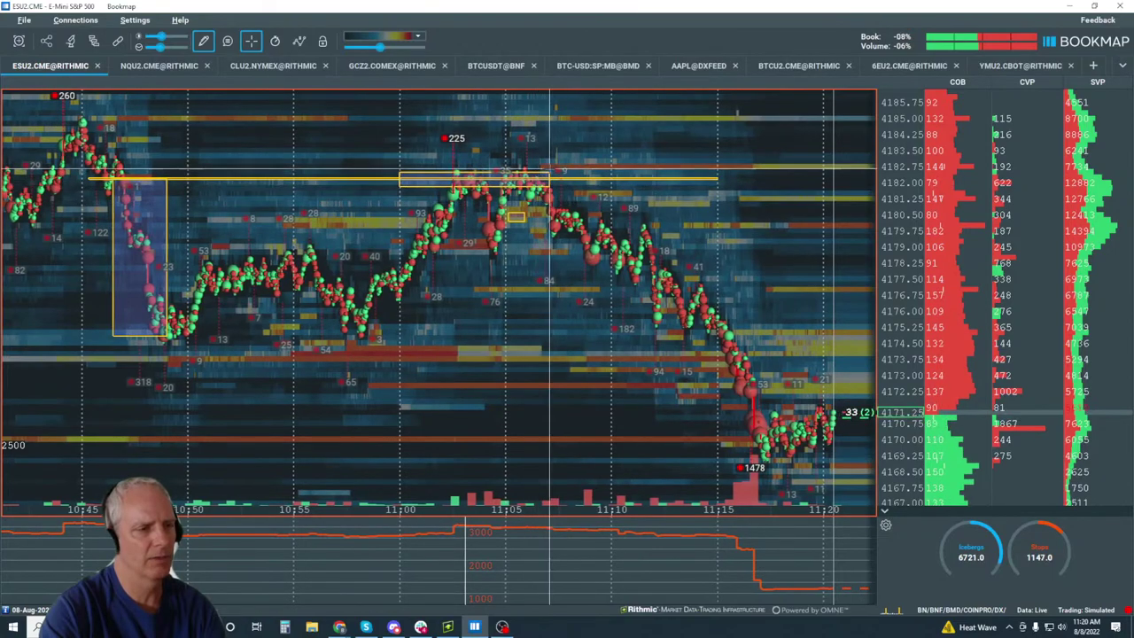
pyautogui.moveTo(537, 165)
pyautogui.mouseDown()
pyautogui.moveTo(574, 171)
pyautogui.moveTo(610, 196)
pyautogui.moveTo(619, 216)
pyautogui.moveTo(603, 259)
pyautogui.mouseUp()
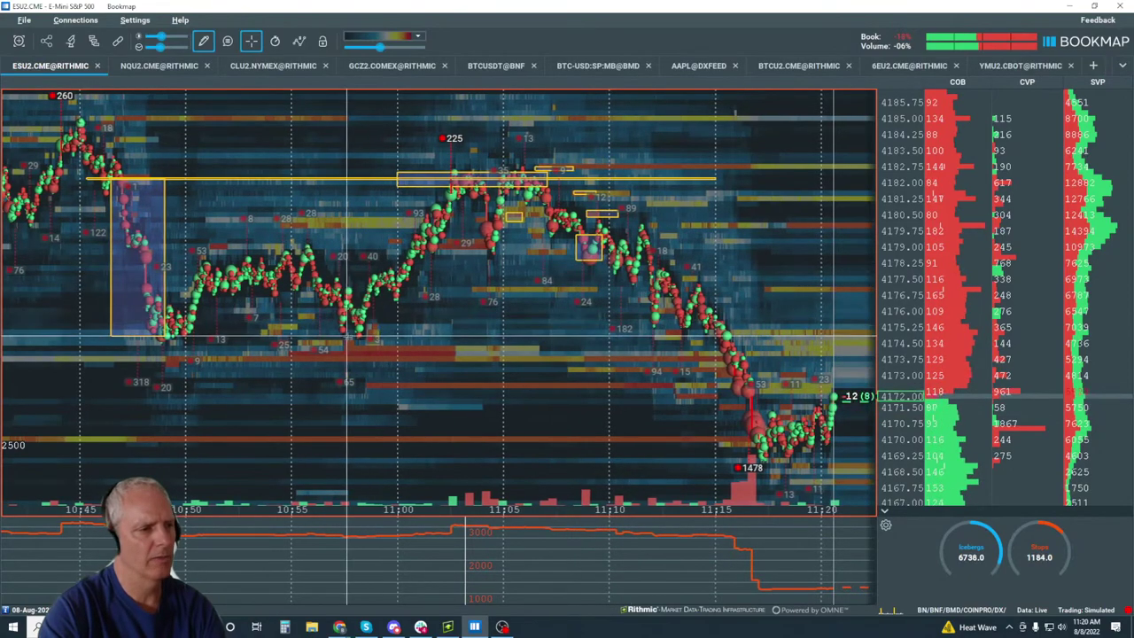
# Draw two thin rectangles at about 4174.75 and 4173.75 from the 10:58 low to the later drop, and leave drawing mode.
pyautogui.moveTo(348, 335); pyautogui.dragTo(726, 341)
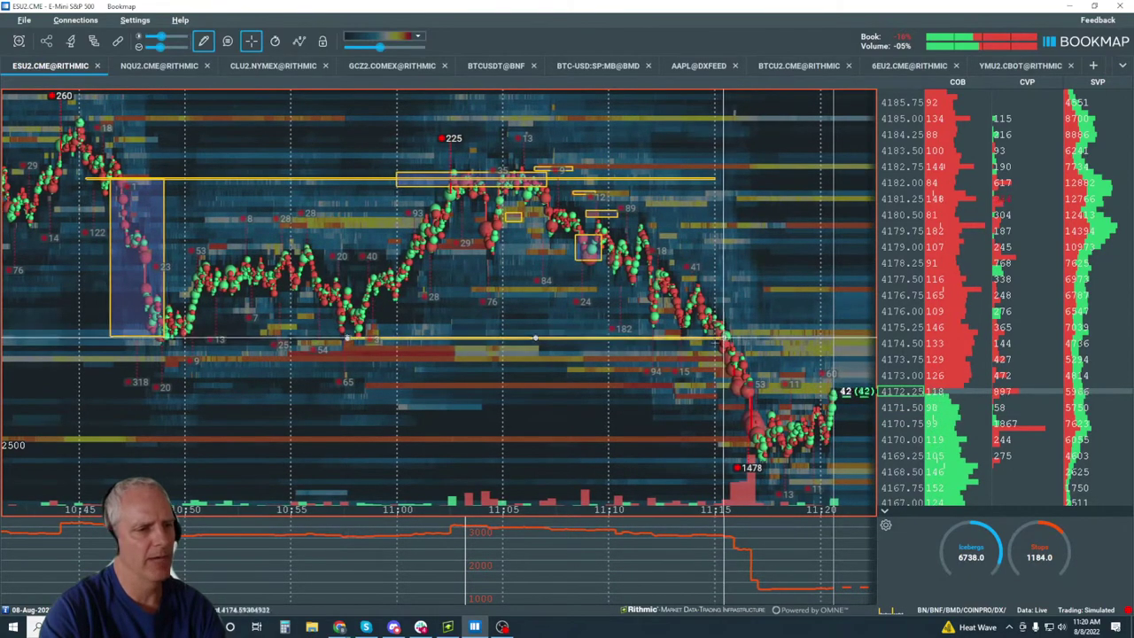
pyautogui.moveTo(348, 360); pyautogui.dragTo(770, 359)
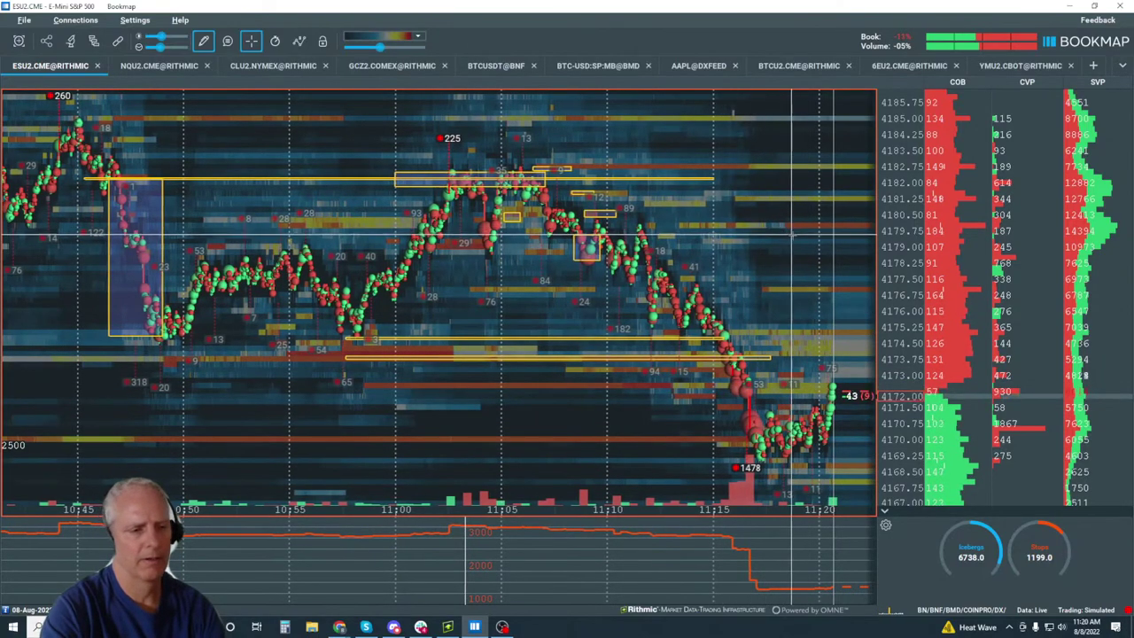
pyautogui.click(203, 41)
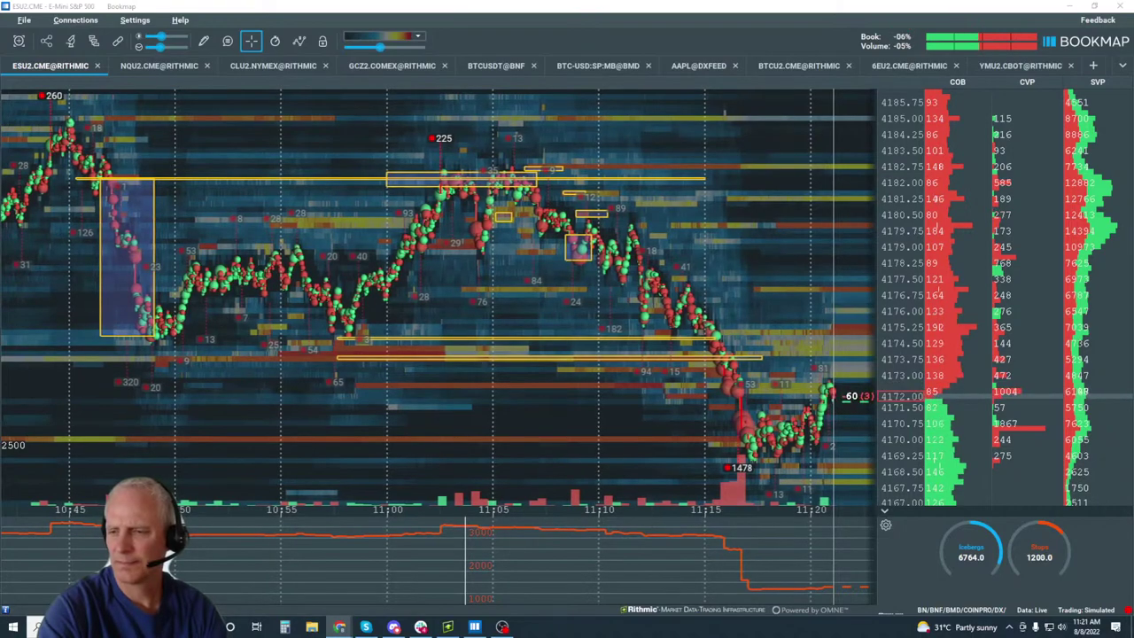
# Show the candlestick bars on the chart for the price action from about 11:08 onwards.
pyautogui.scroll(5, 645, 220)
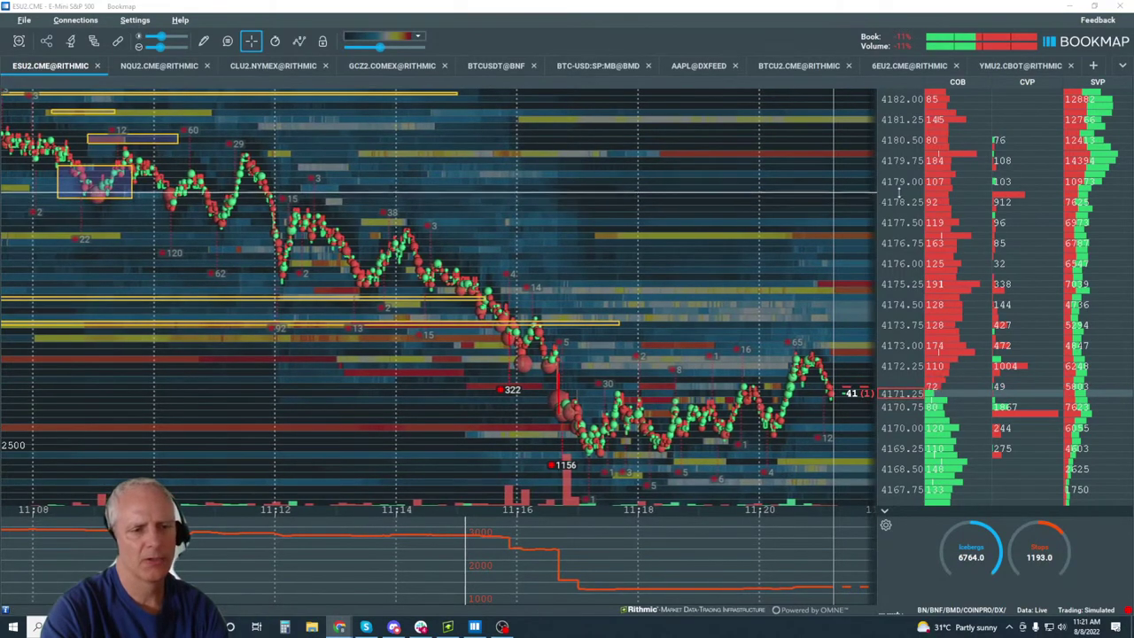
pyautogui.click(298, 41)
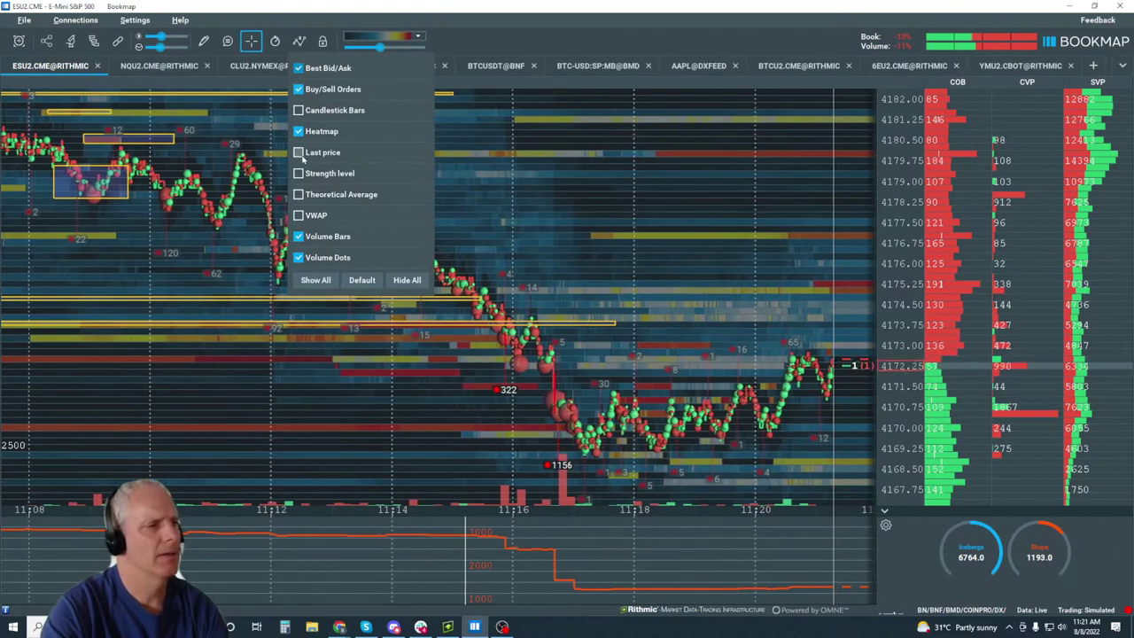
pyautogui.click(299, 110)
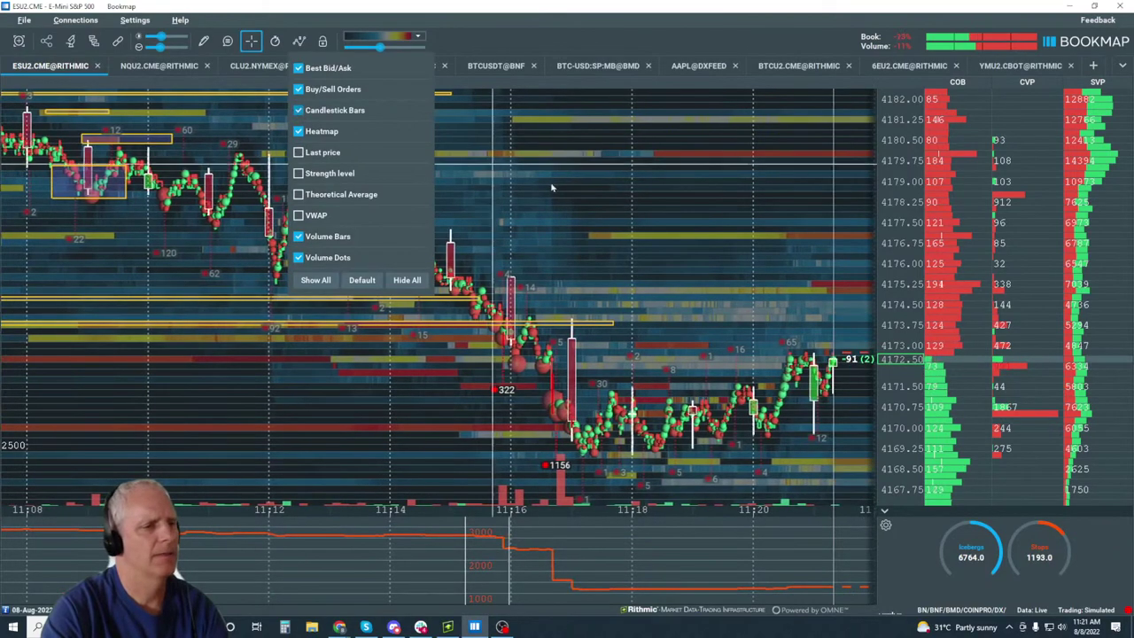
# Draw rectangles around the large sell trades above the 322 and 1156 stop markers, and leave drawing mode.
pyautogui.click(203, 40)
pyautogui.click(232, 202)
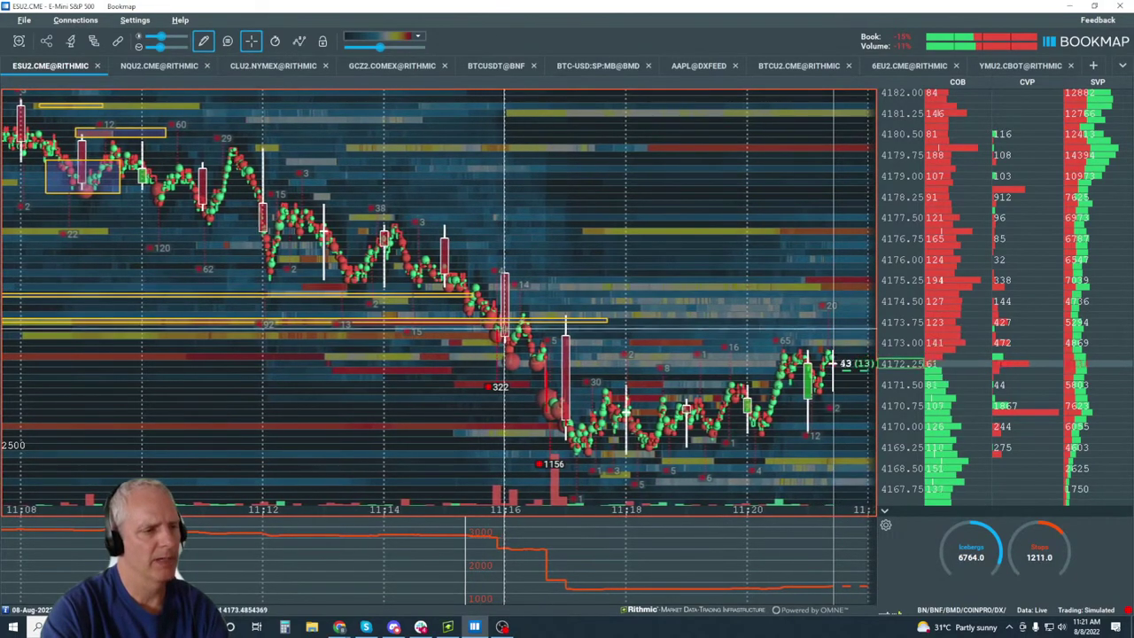
pyautogui.moveTo(476, 309); pyautogui.dragTo(522, 363)
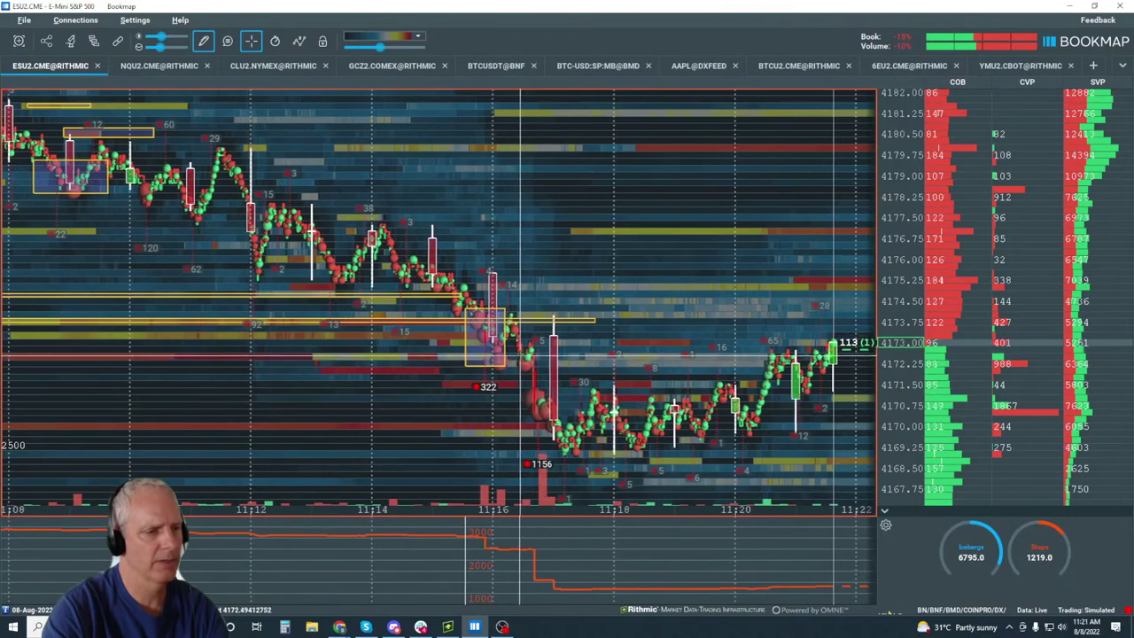
pyautogui.moveTo(535, 379); pyautogui.dragTo(555, 427)
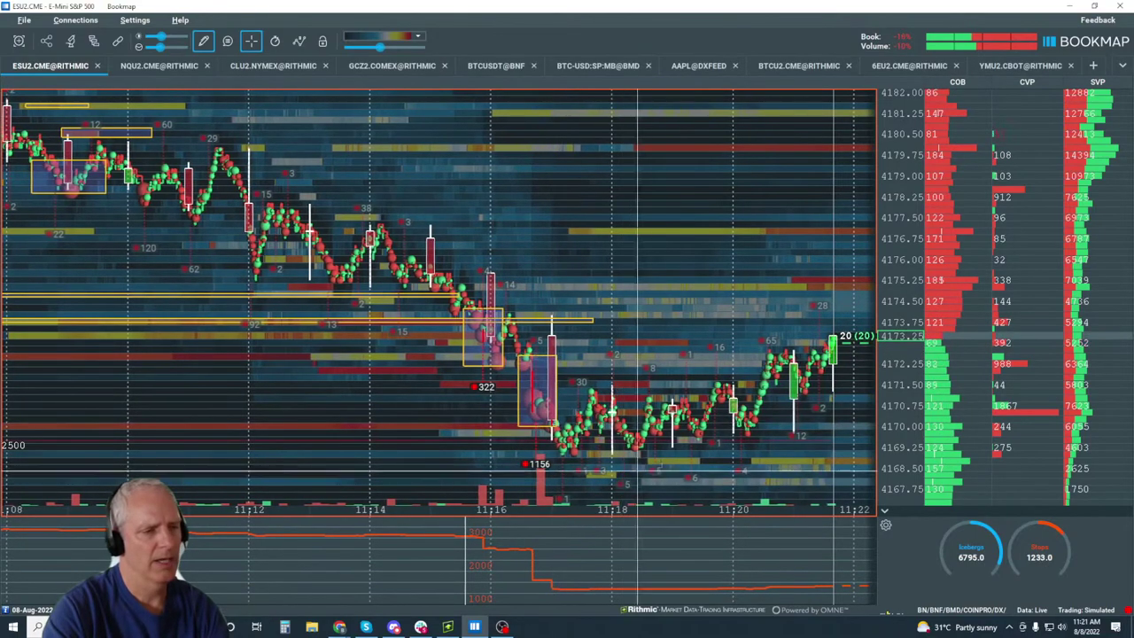
pyautogui.press('Escape')
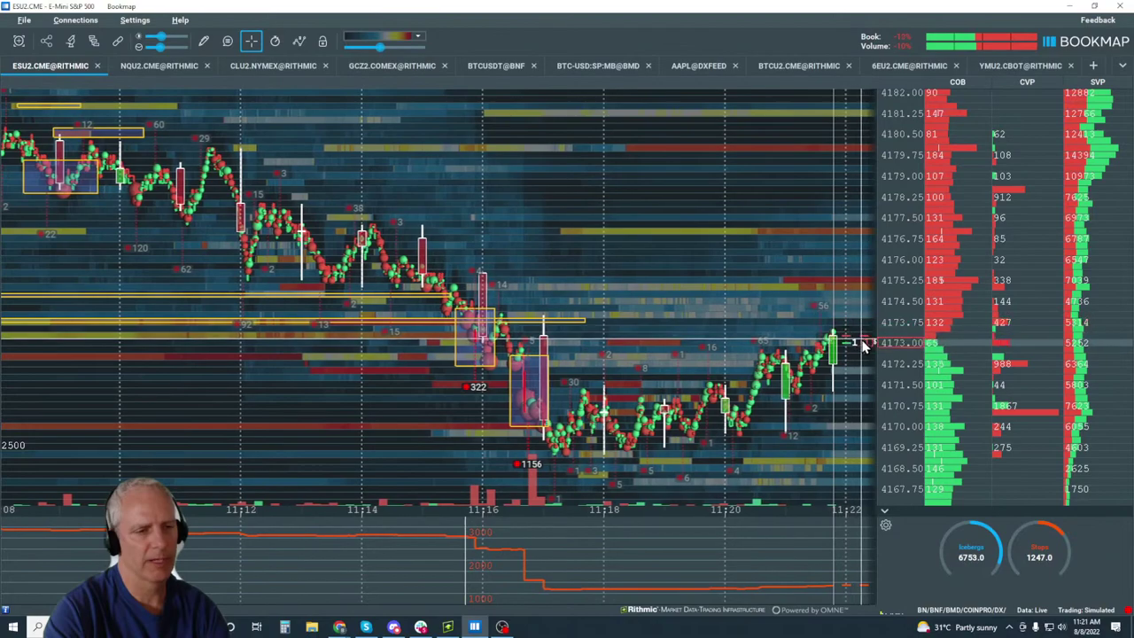
# Draw a narrow vertical rectangle from about 4172.75 to 4171 near 11:17:30, and horizontal lines at about 4174, 4172 and 4171.50.
pyautogui.click(202, 41)
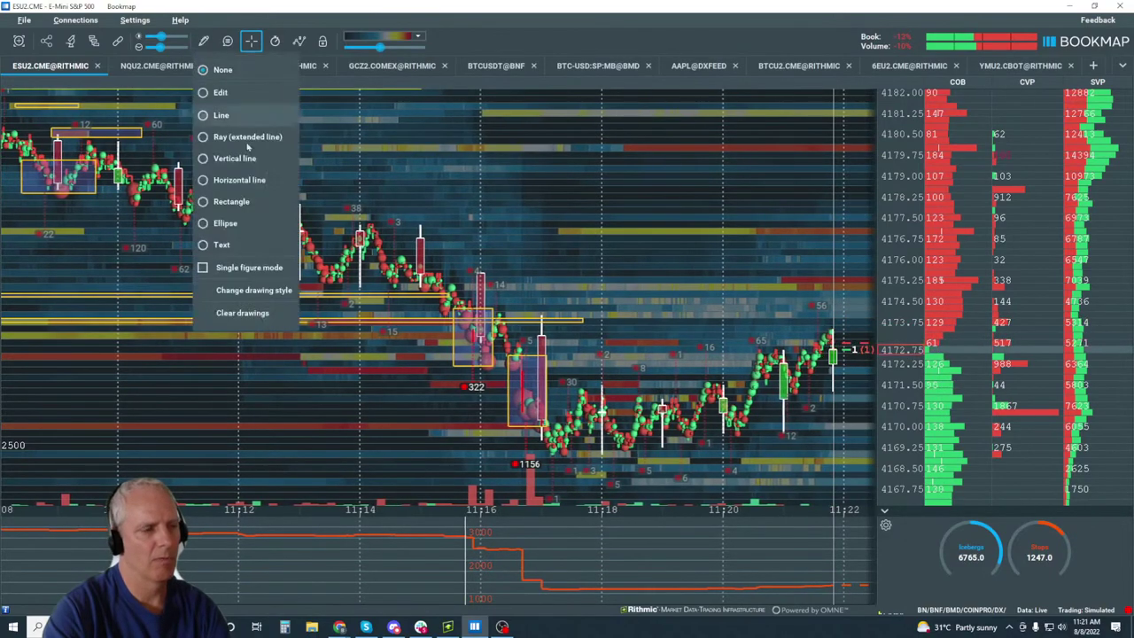
pyautogui.click(261, 202)
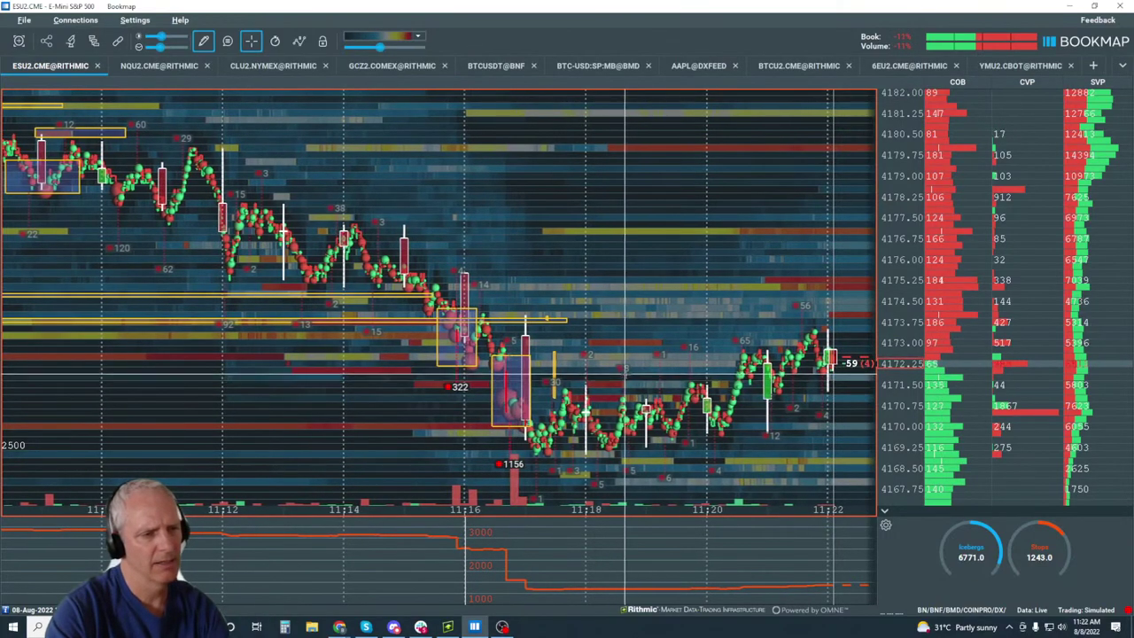
pyautogui.click(203, 41)
pyautogui.click(237, 180)
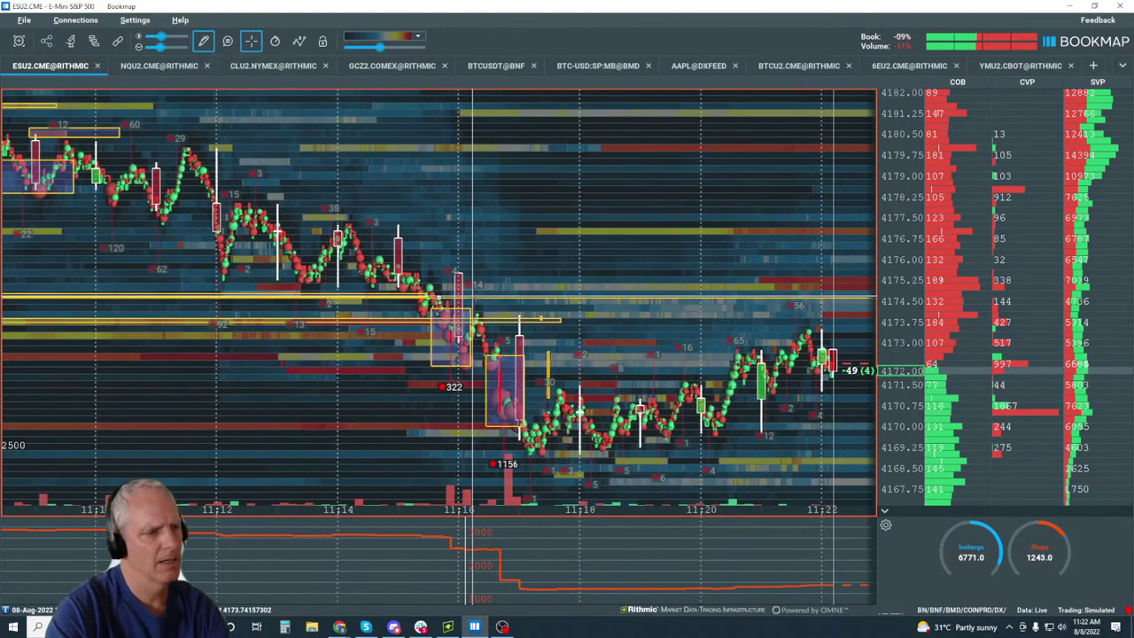
pyautogui.click(510, 367)
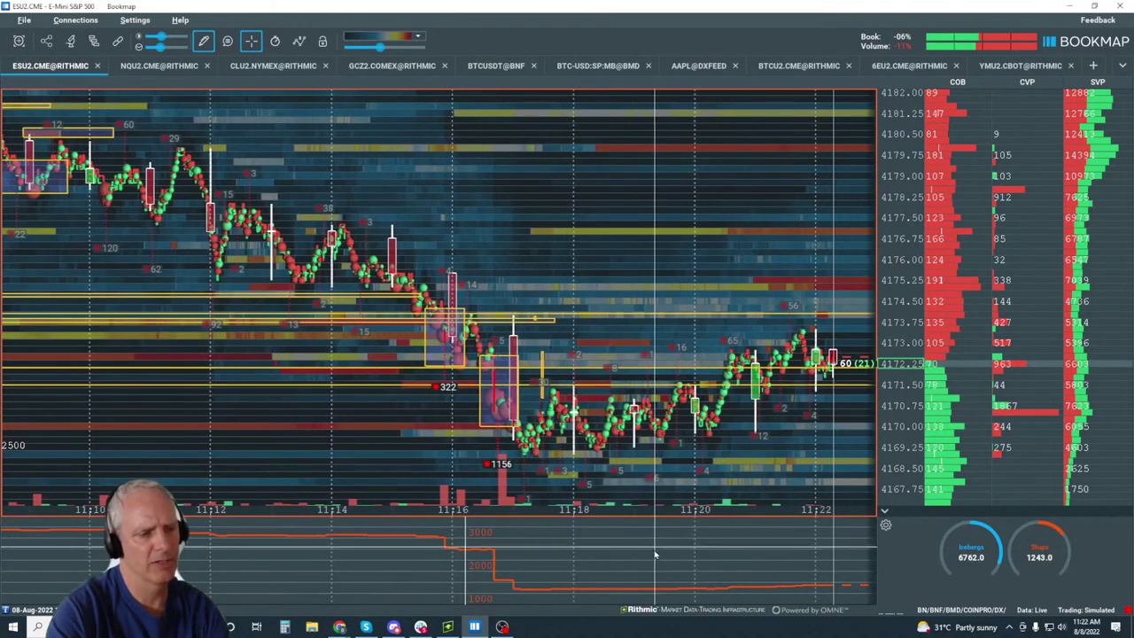
pyautogui.click(203, 41)
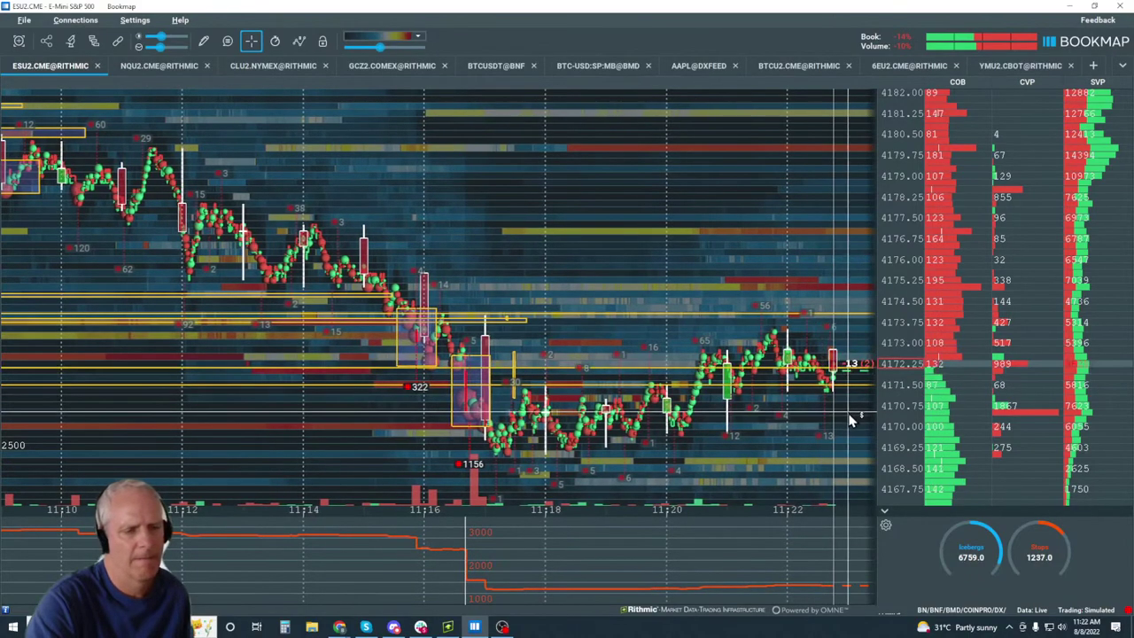
# Examine the rebound after the 322 and 1156 stop markers, from about 11:16 to the live price near 11:24.
pyautogui.scroll(3, 833, 339)
pyautogui.scroll(-3, 306, 284)
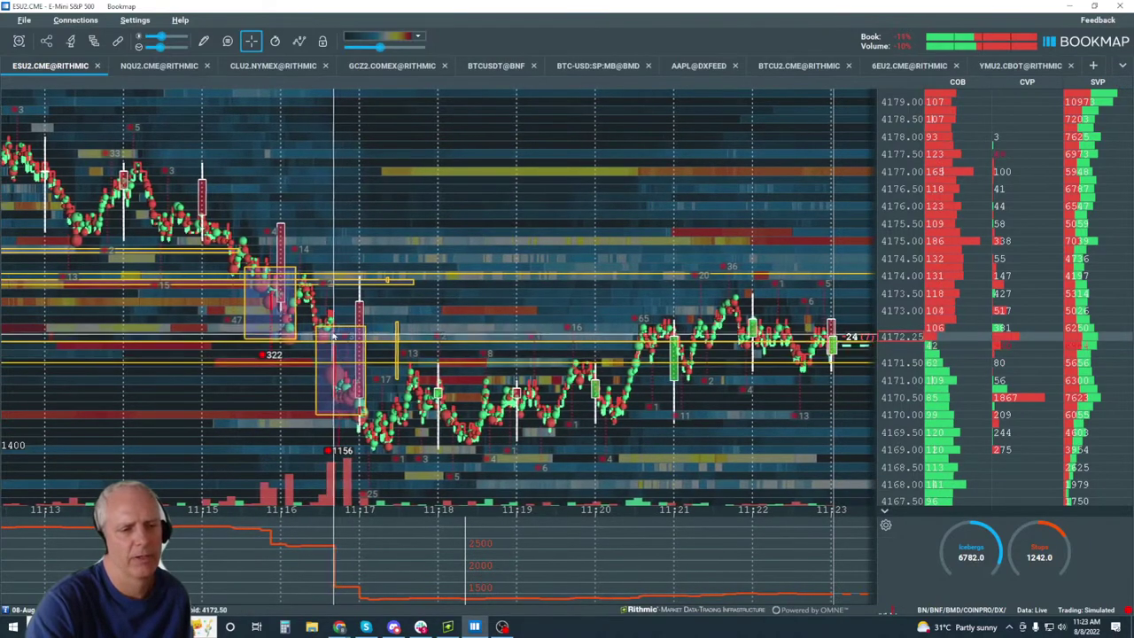
pyautogui.scroll(5, 410, 437)
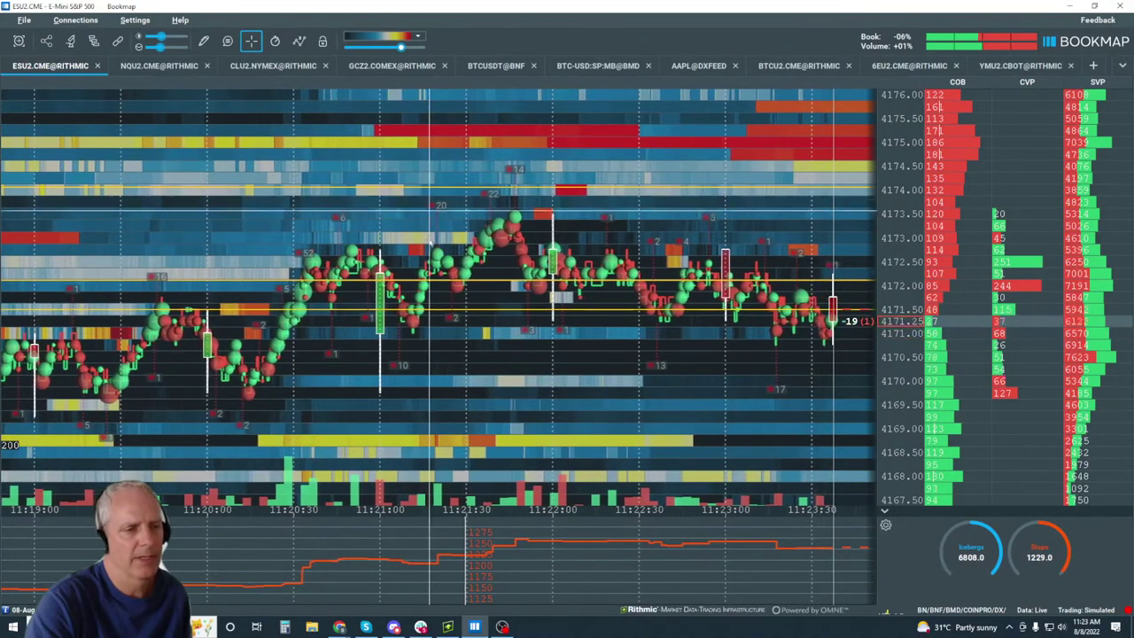
pyautogui.scroll(-5, 546, 368)
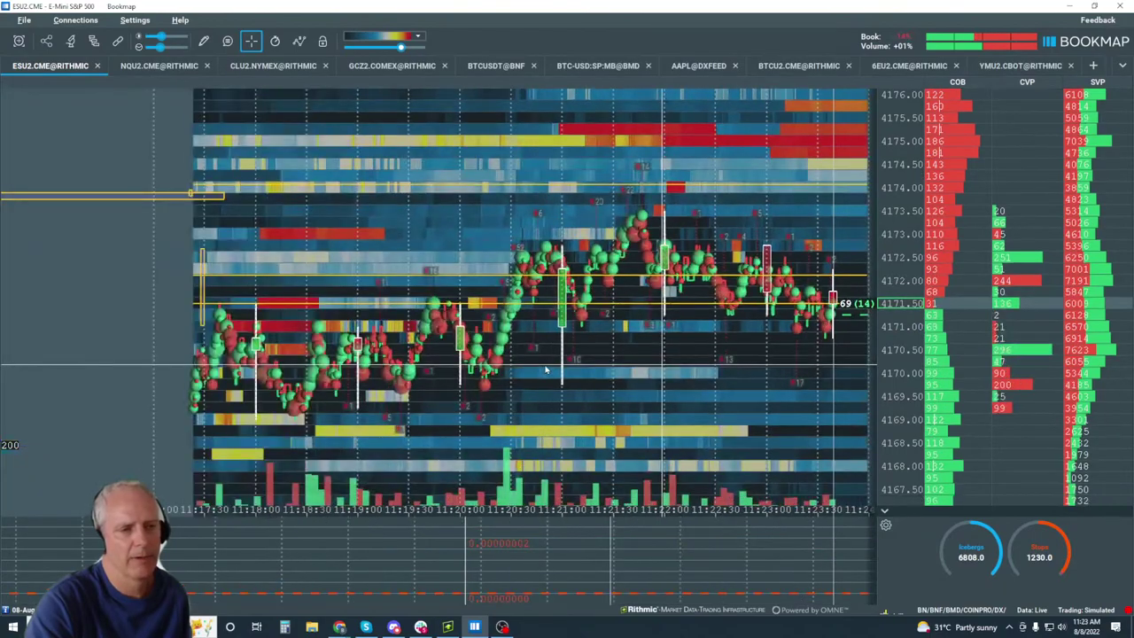
pyautogui.scroll(-3, 546, 367)
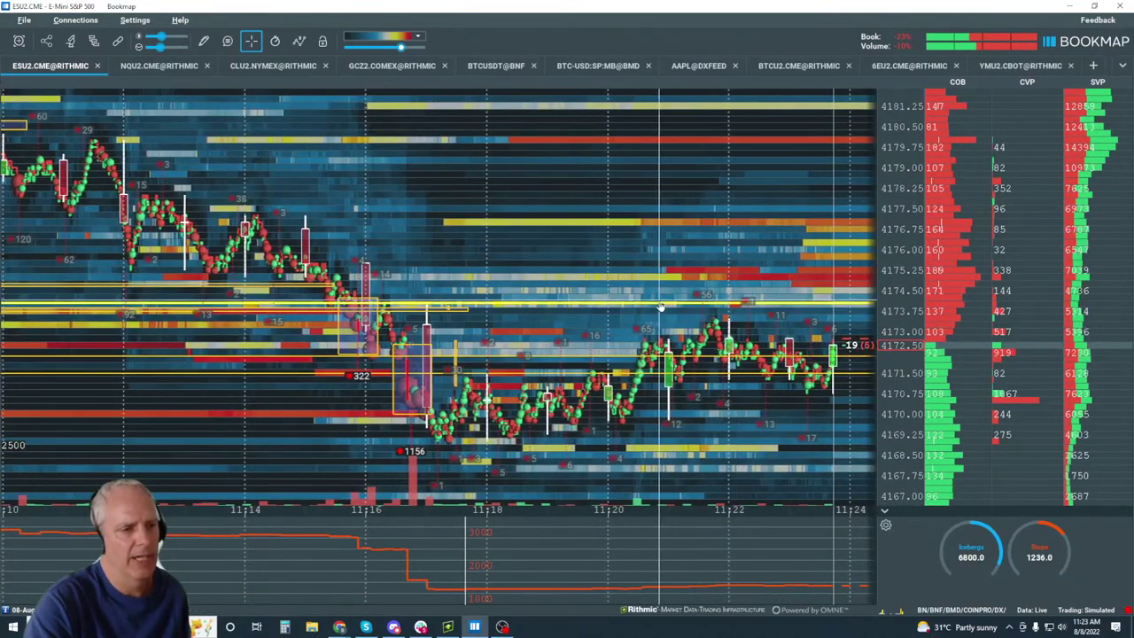
pyautogui.scroll(4, 744, 246)
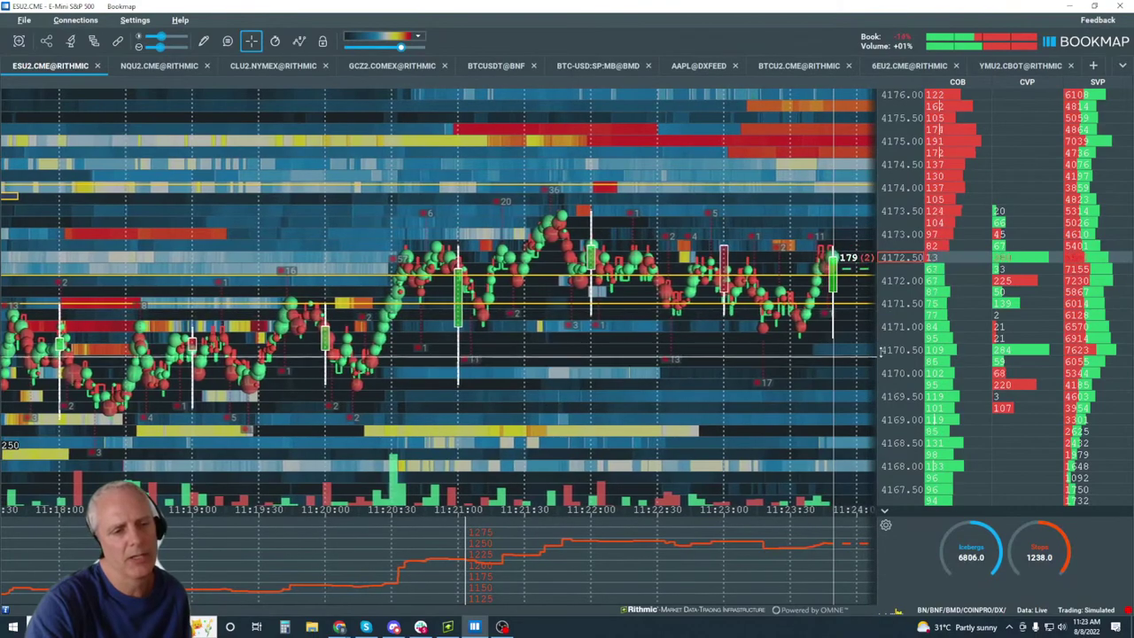
pyautogui.moveTo(874, 305); pyautogui.dragTo(878, 296)
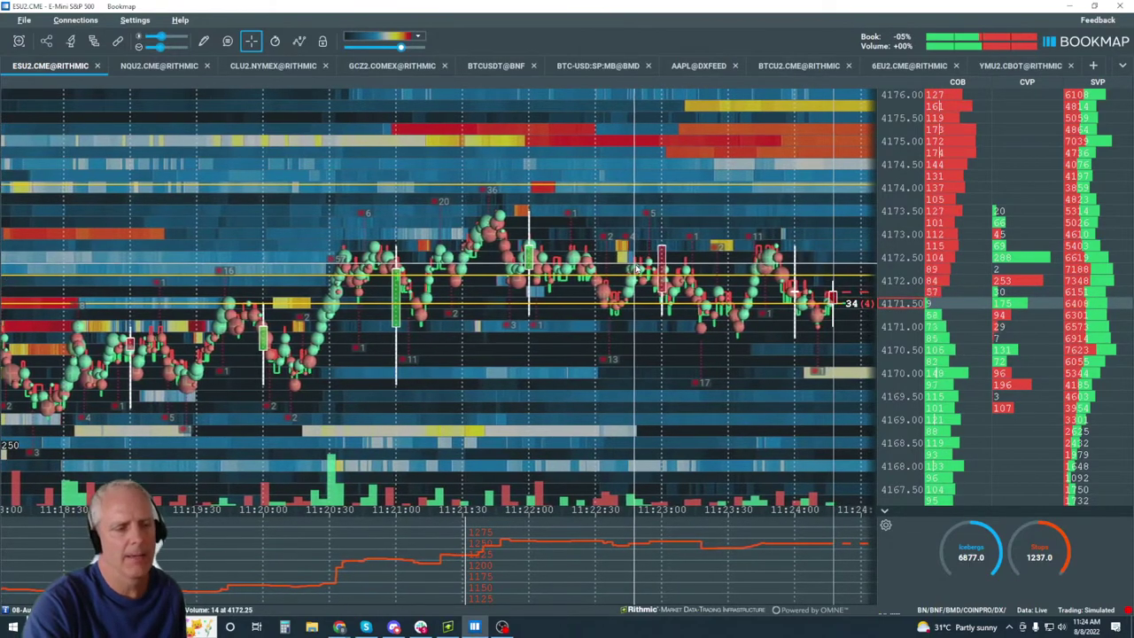
# Move the lowest horizontal line to 4170.50, at the end of the 922-stop sell-off near 11:16:40, and leave drawing mode.
pyautogui.scroll(-5, 636, 268)
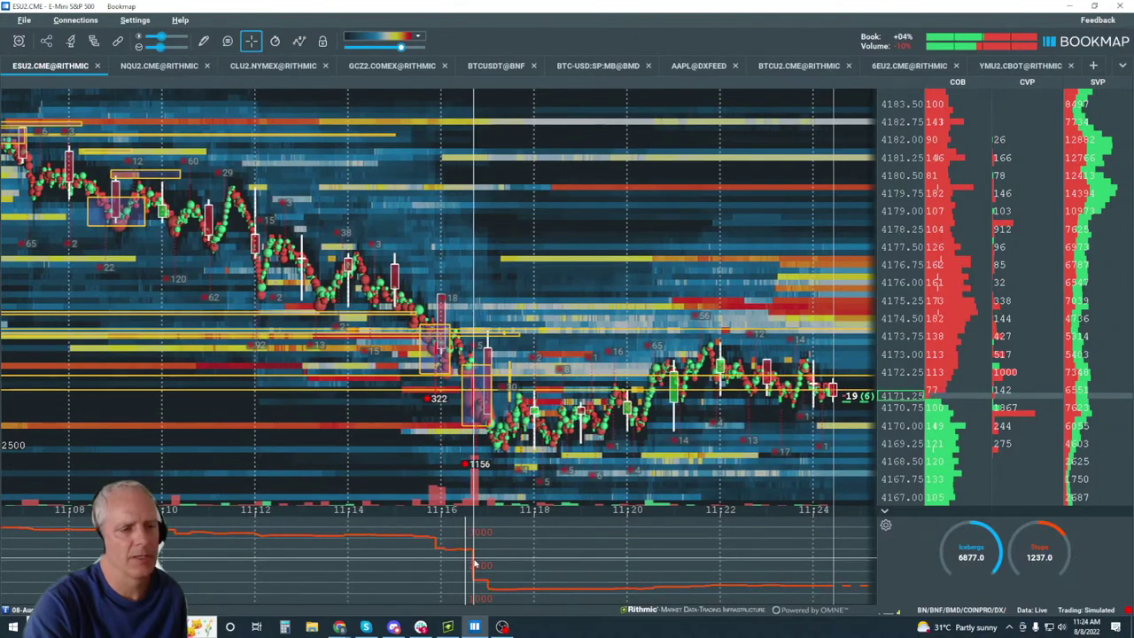
pyautogui.scroll(5, 221, 283)
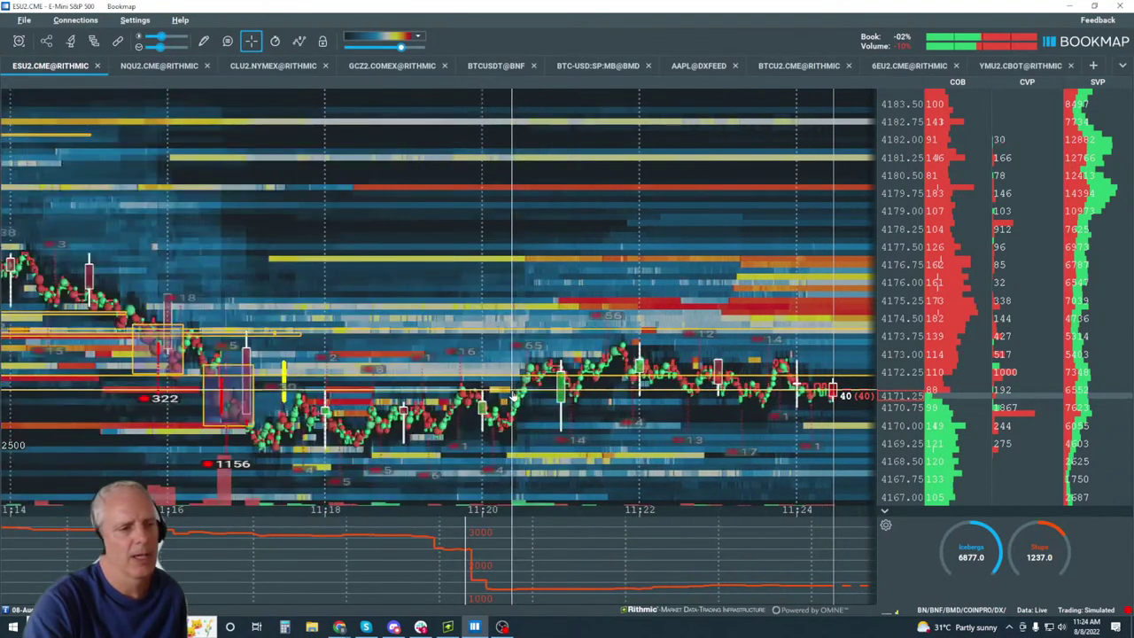
pyautogui.scroll(5, 180, 273)
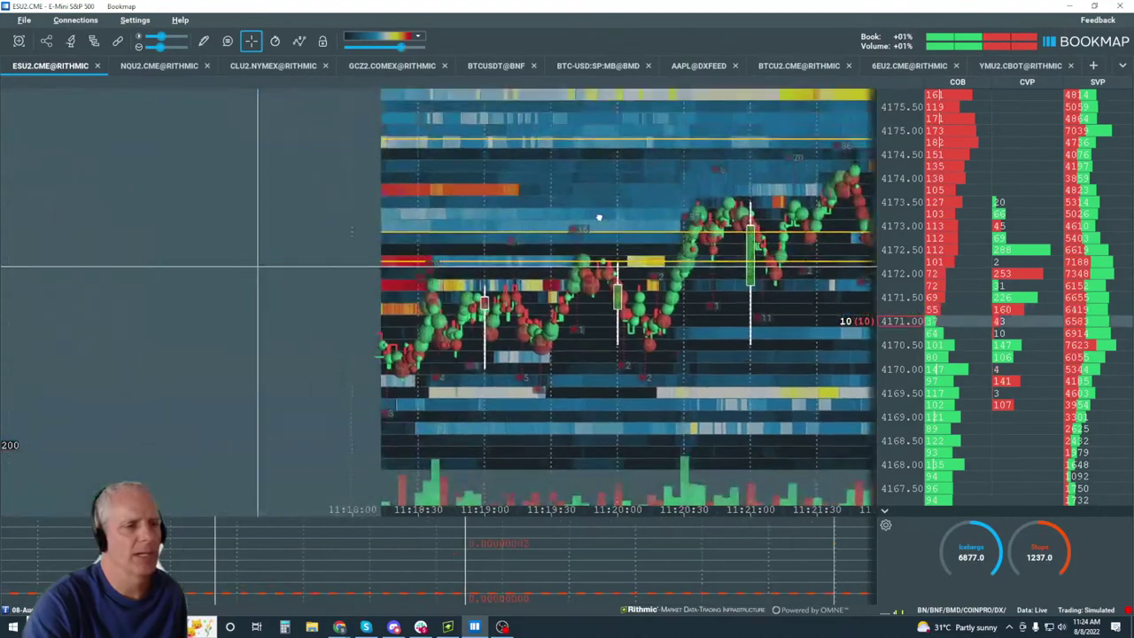
pyautogui.scroll(5, 270, 273)
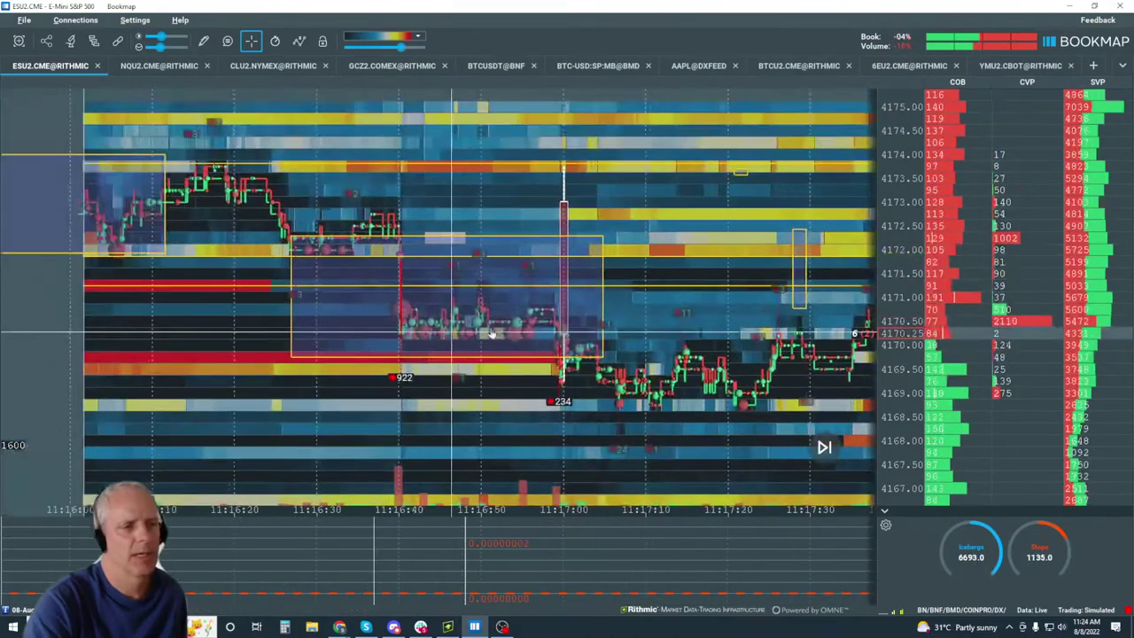
pyautogui.scroll(8, 324, 309)
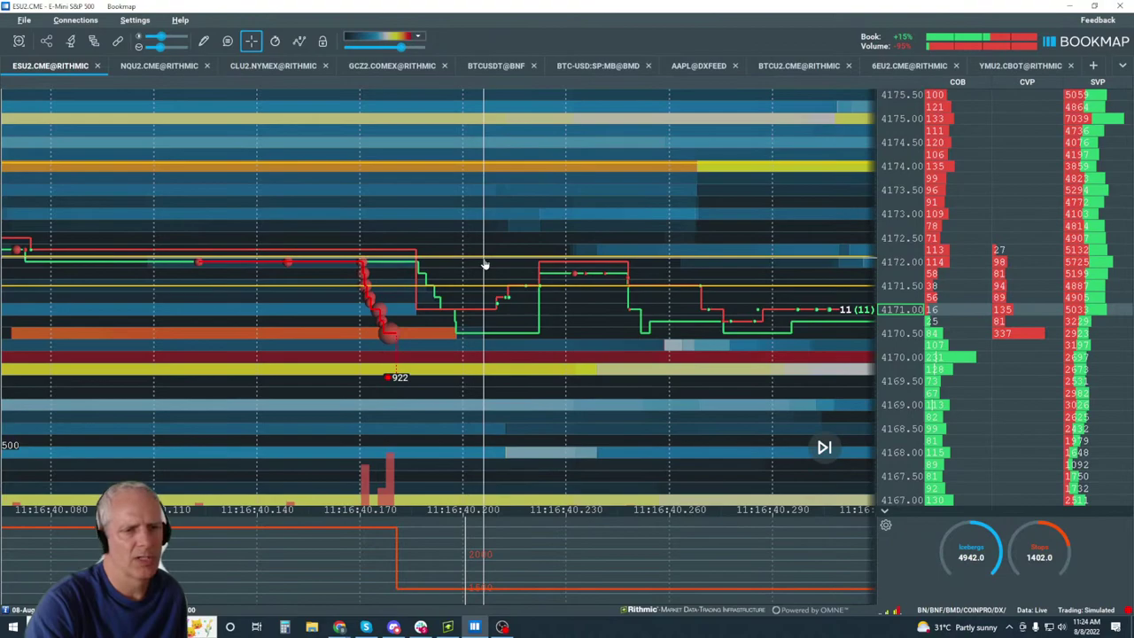
pyautogui.rightClick(488, 289)
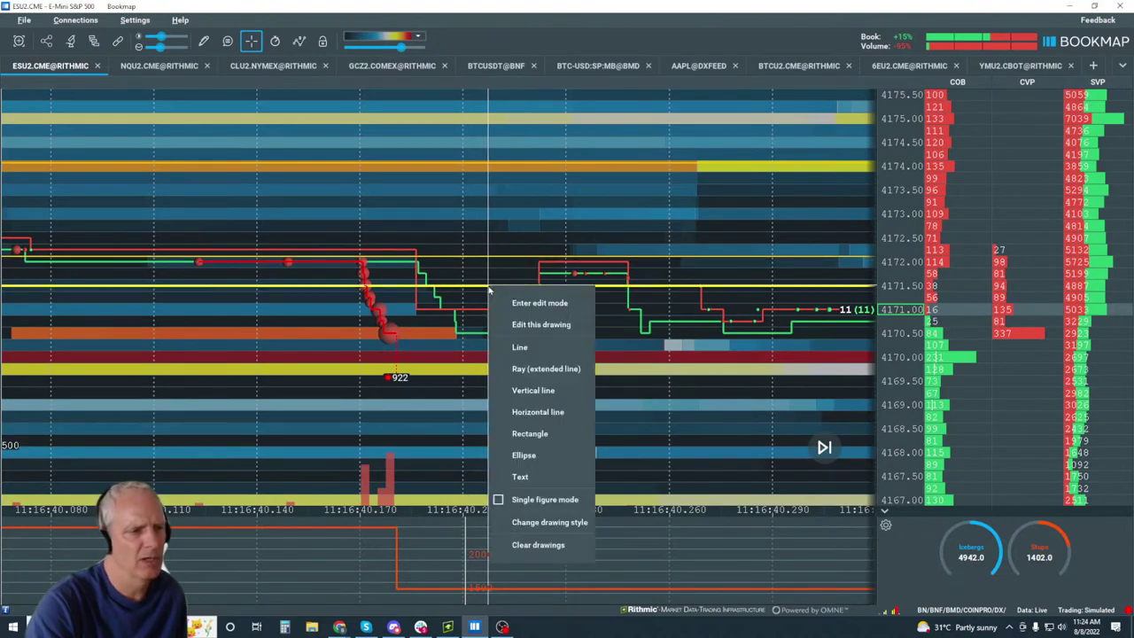
pyautogui.click(549, 326)
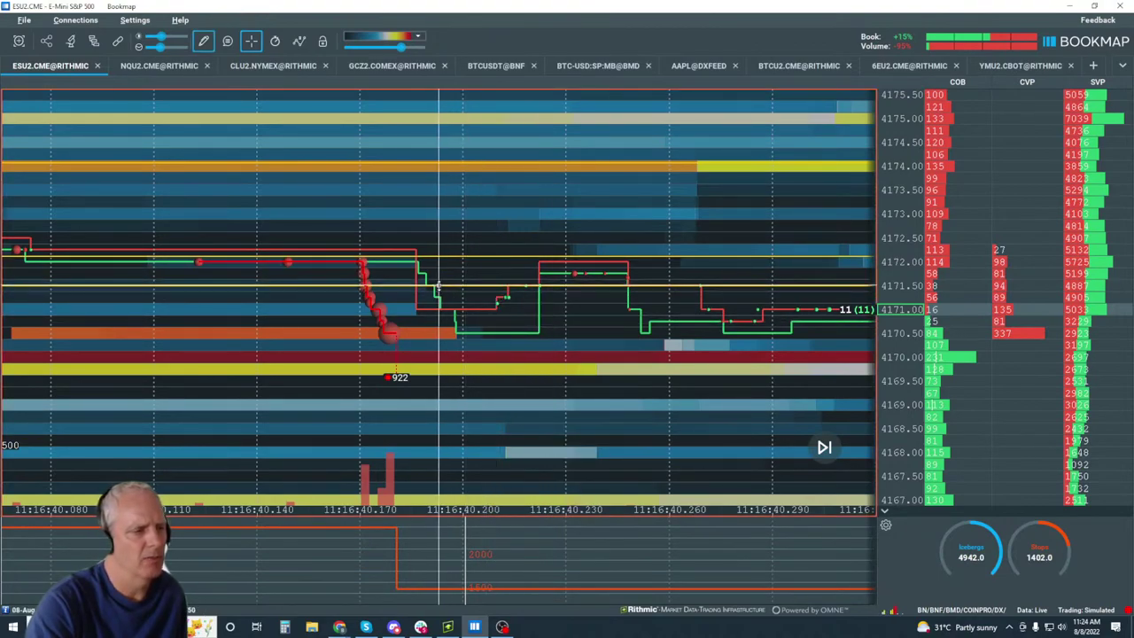
pyautogui.moveTo(438, 288); pyautogui.dragTo(457, 333)
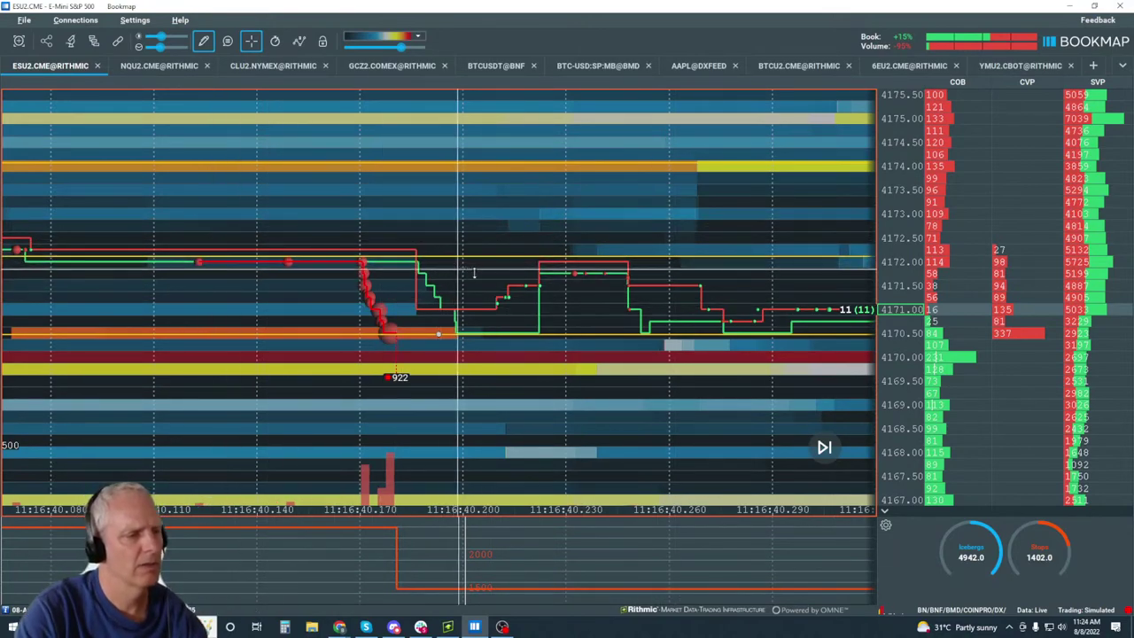
pyautogui.scroll(-2, 385, 273)
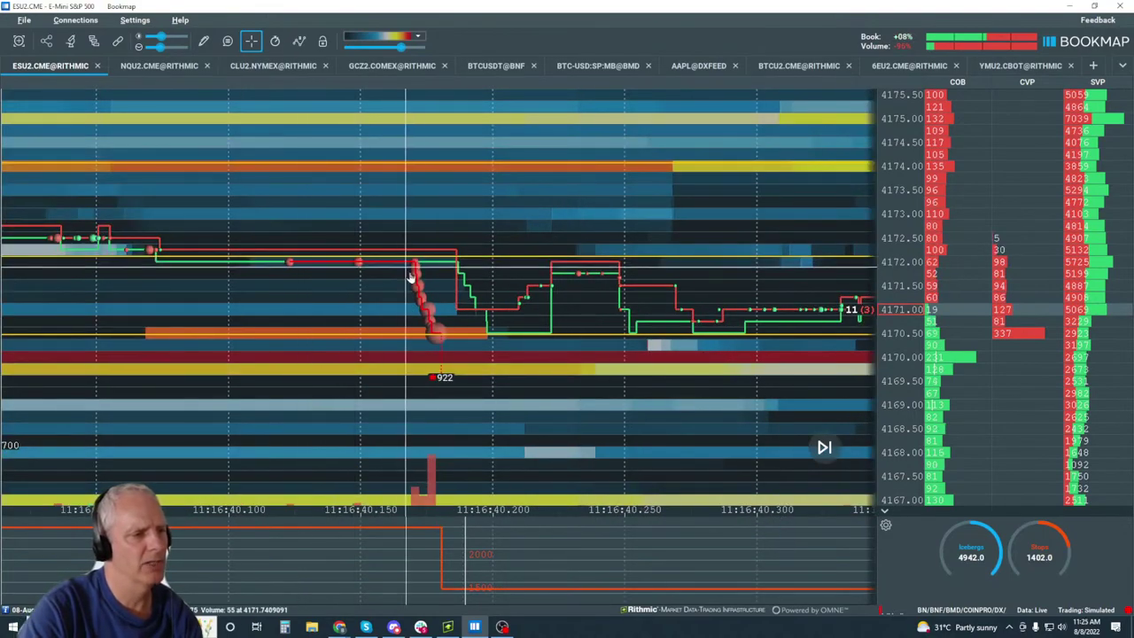
# Review the price action around the 922 and 234 stop markers from 11:15 to 11:19, and return the chart to the live price.
pyautogui.scroll(-2, 513, 251)
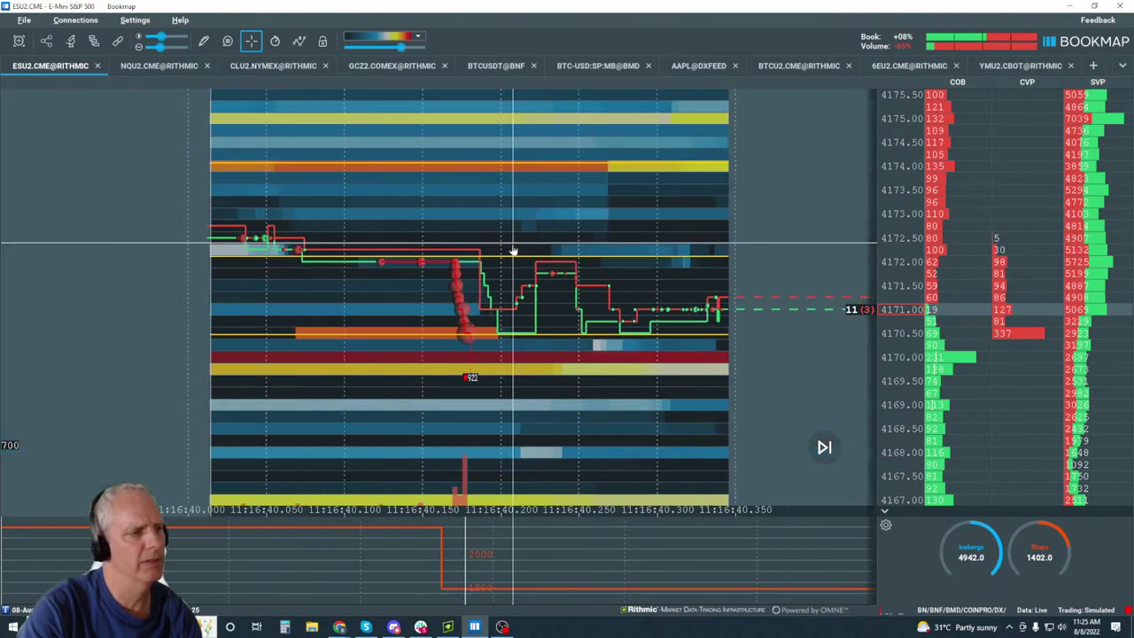
pyautogui.scroll(-6, 513, 252)
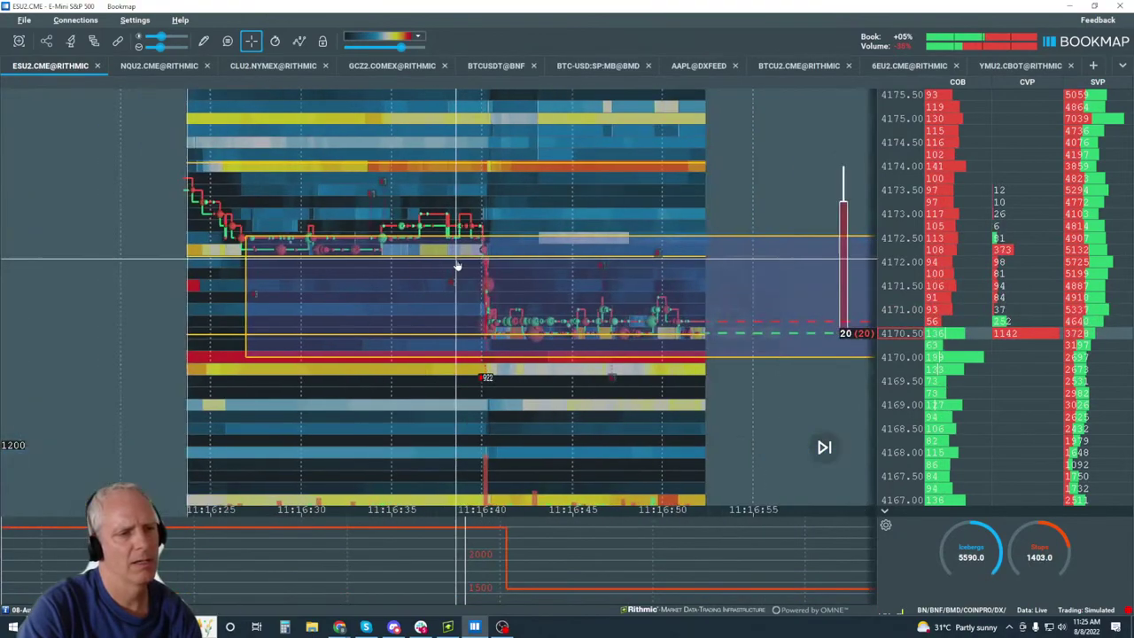
pyautogui.scroll(-2, 458, 266)
pyautogui.scroll(-5, 457, 260)
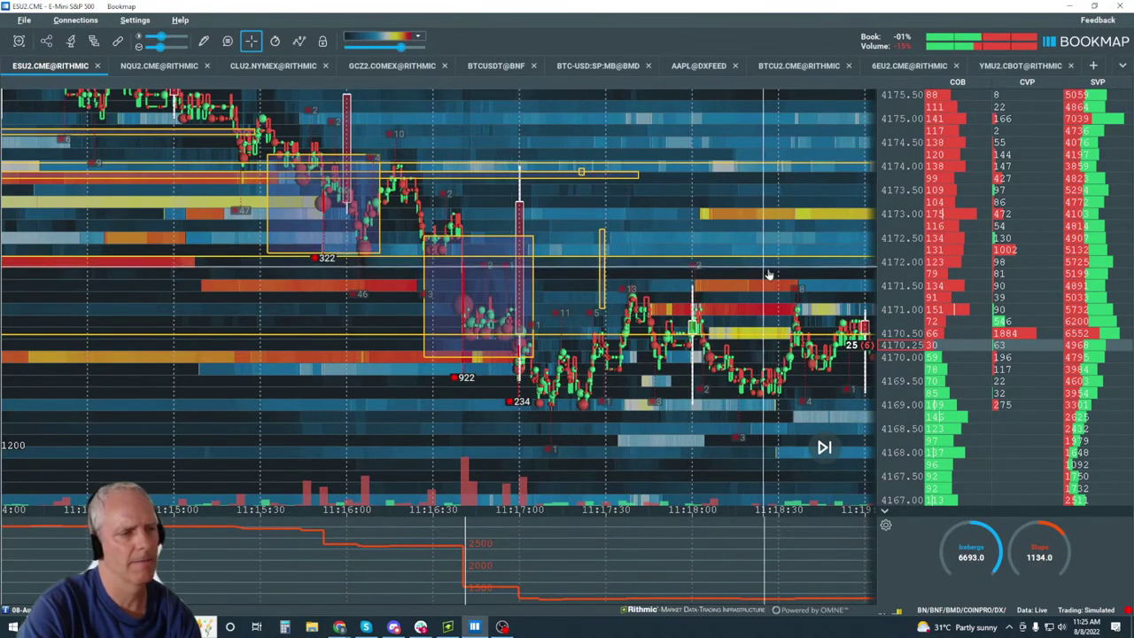
pyautogui.scroll(2, 781, 273)
pyautogui.click(824, 447)
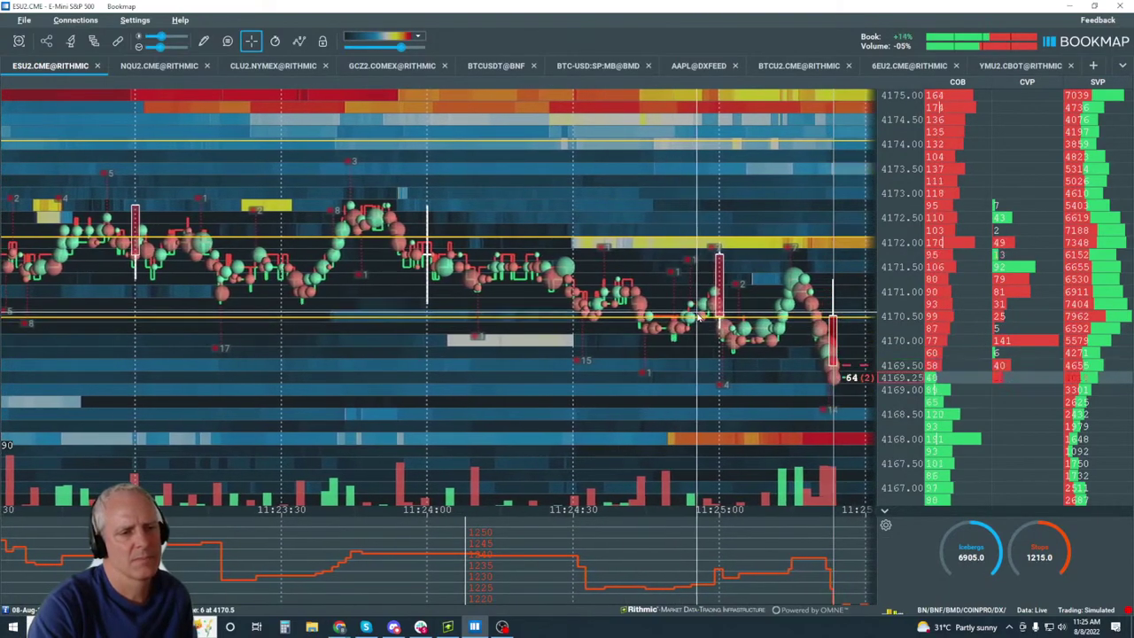
# Examine the trades and stop markers of the drop toward 4168 between 11:25:20 and 11:25:30, and return to the live price.
pyautogui.scroll(-3, 628, 255)
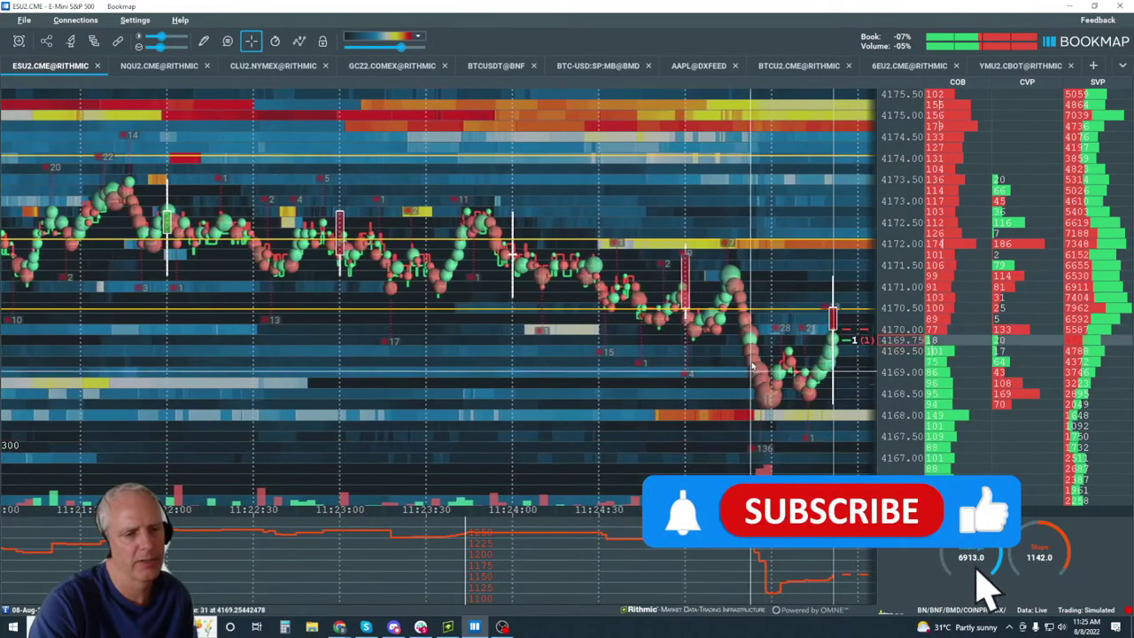
pyautogui.scroll(2, 987, 595)
pyautogui.scroll(-2, 640, 386)
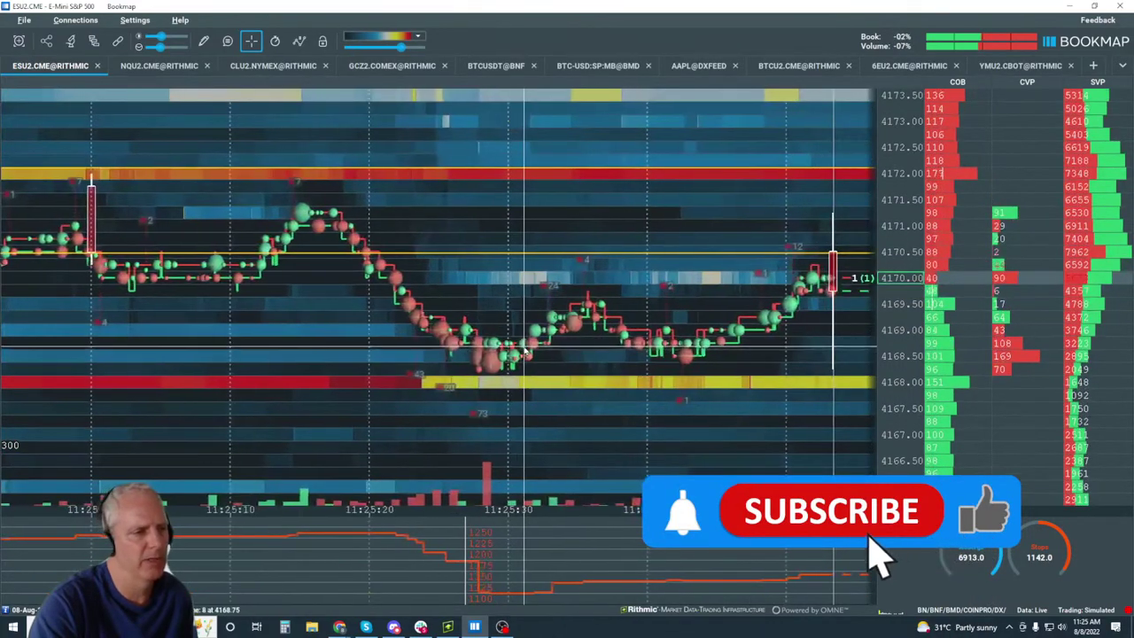
pyautogui.scroll(3, 417, 258)
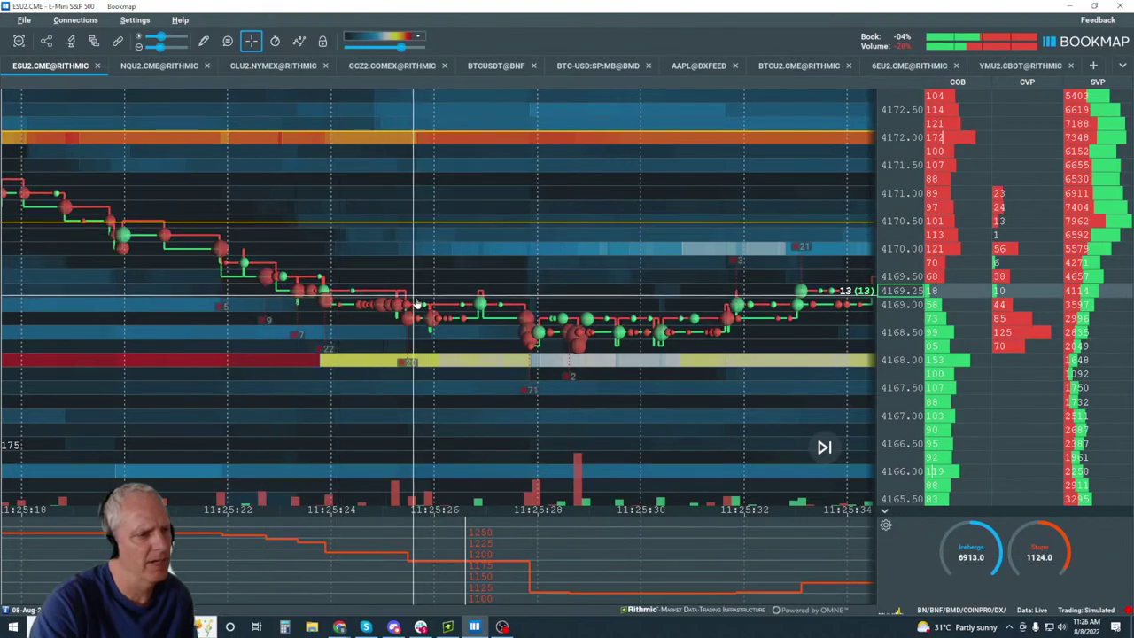
pyautogui.scroll(-2, 341, 263)
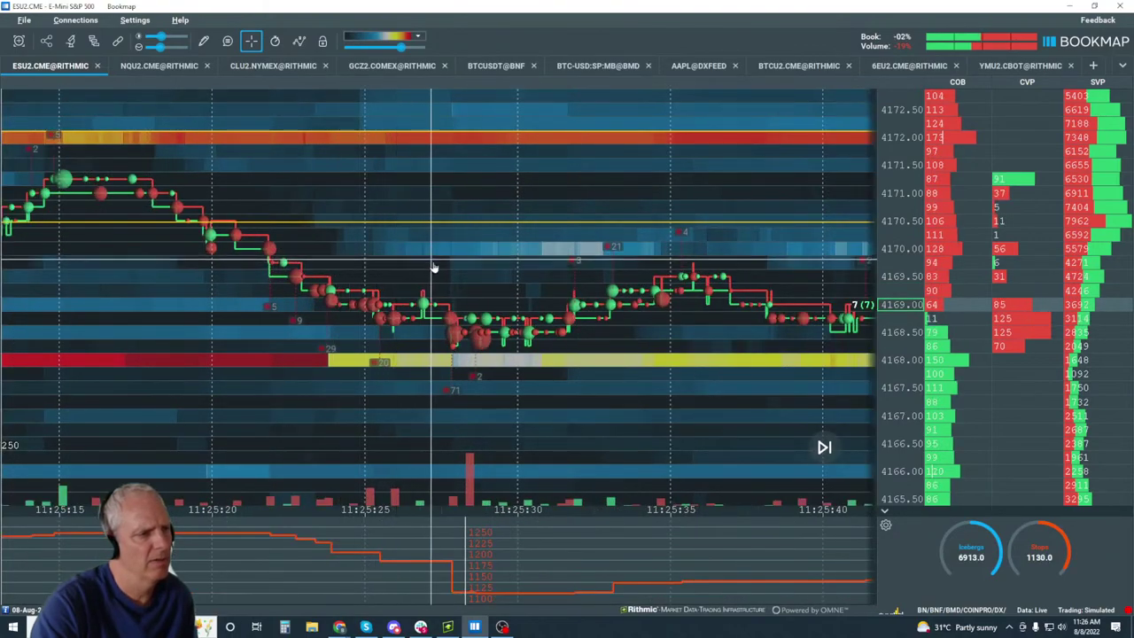
pyautogui.scroll(-3, 479, 216)
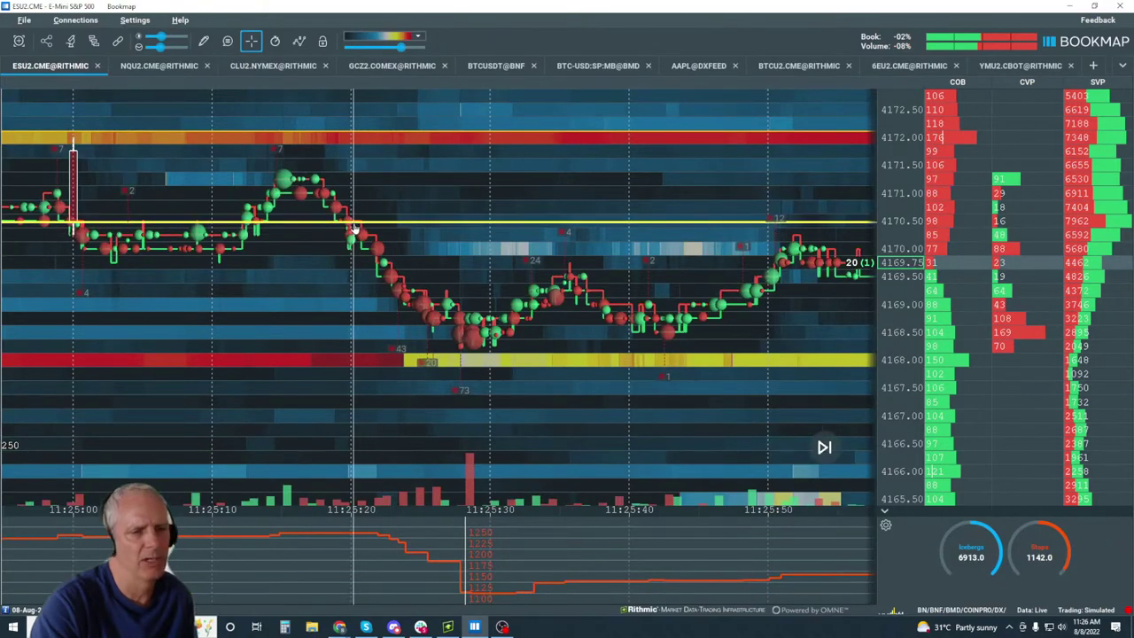
pyautogui.scroll(-6, 354, 229)
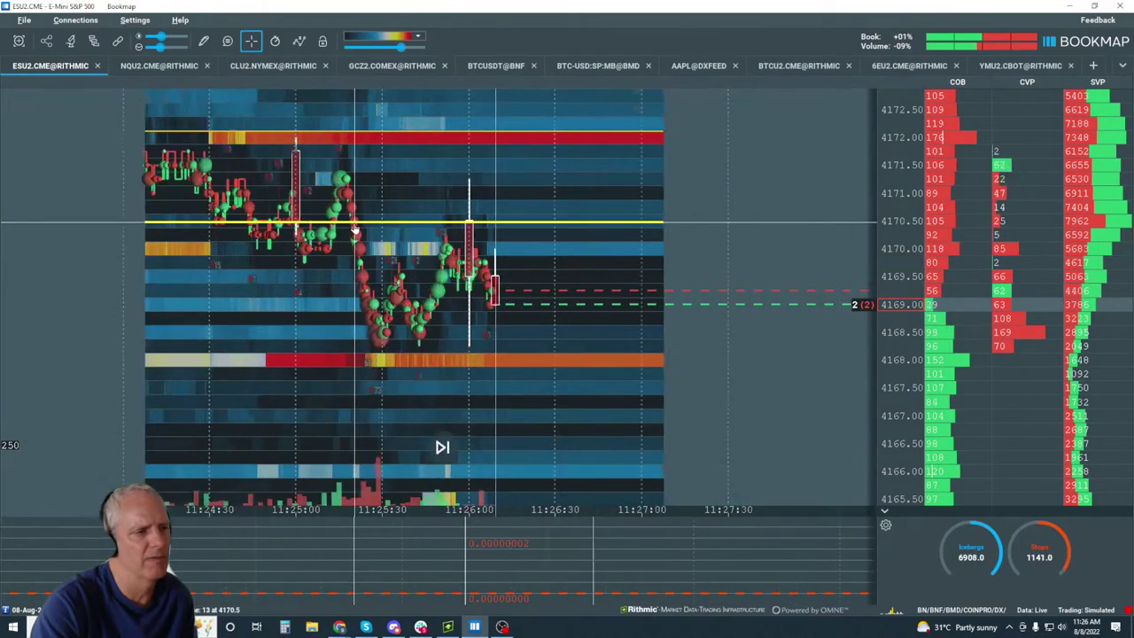
pyautogui.scroll(-4, 355, 228)
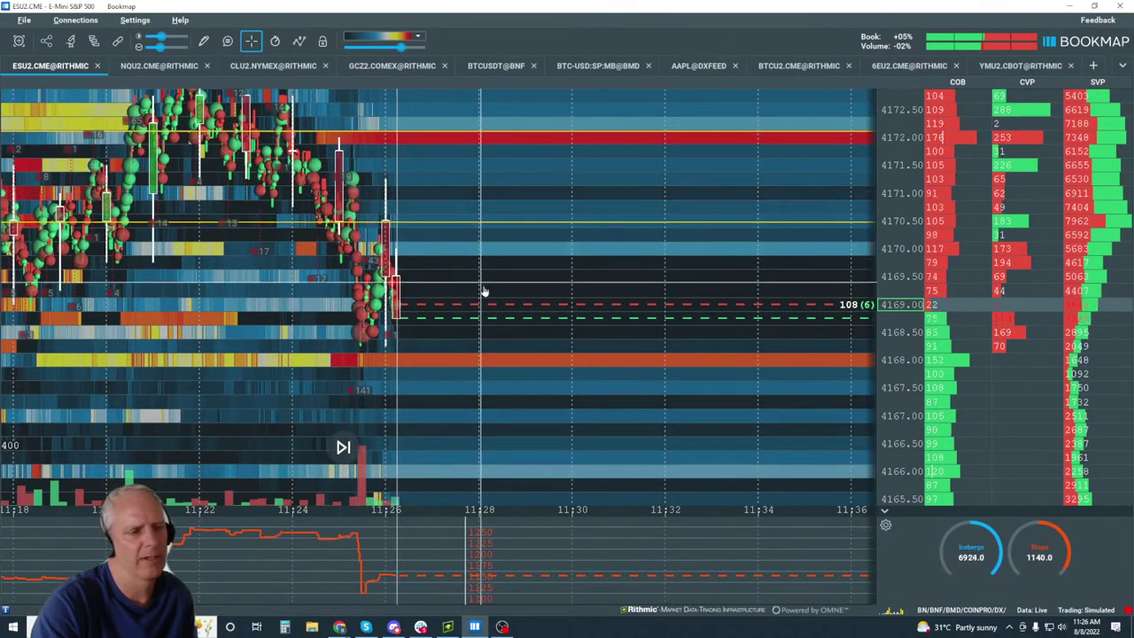
pyautogui.click(336, 455)
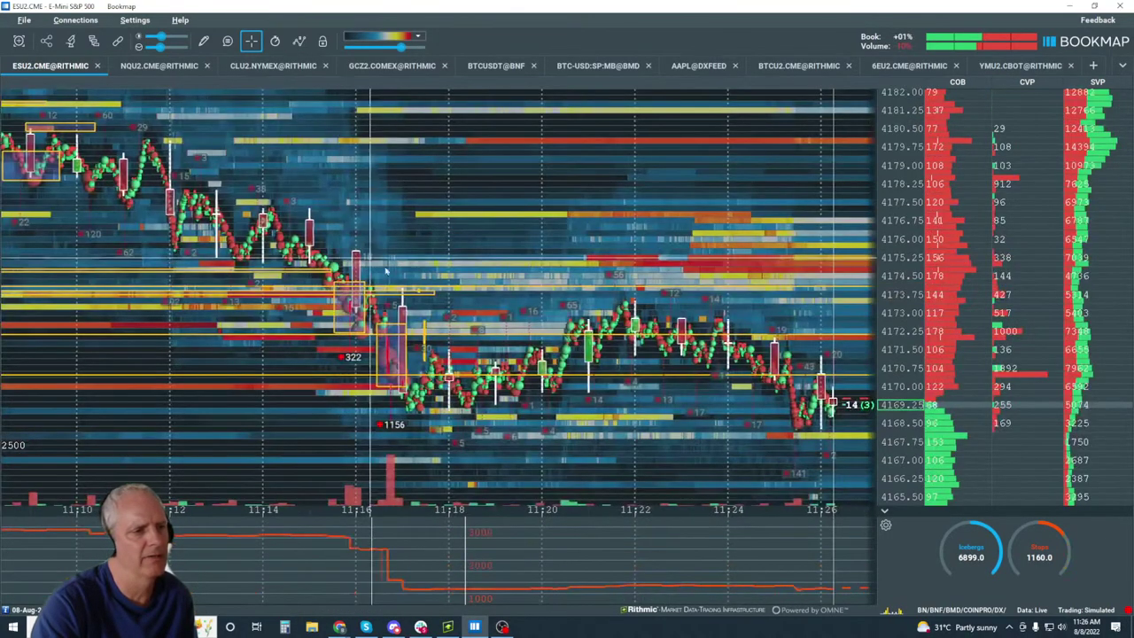
# Compare the live price action from 11:25:30 to the 11:28:20 drop toward 4167 with the earlier stop runs and resting liquidity.
pyautogui.scroll(5, 804, 330)
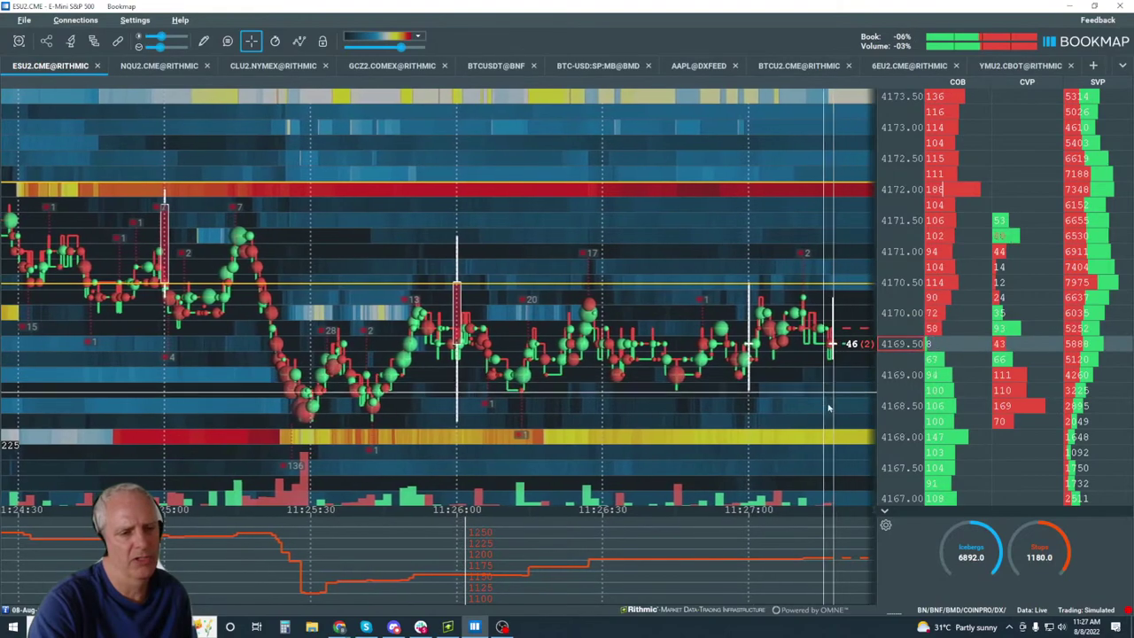
pyautogui.scroll(1, 824, 390)
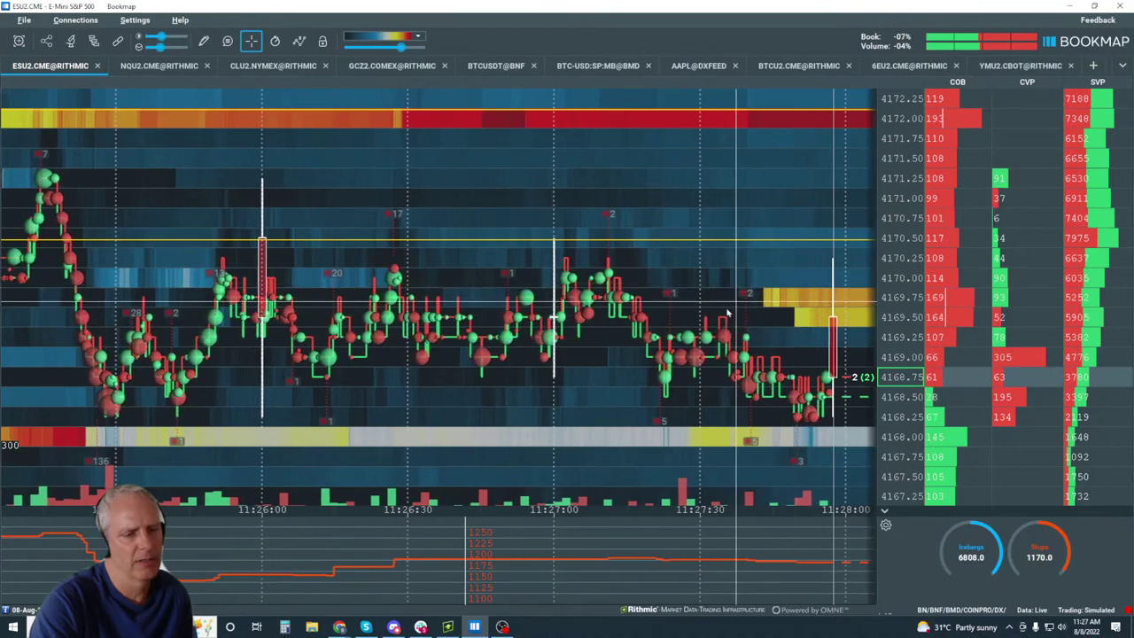
pyautogui.scroll(-5, 726, 311)
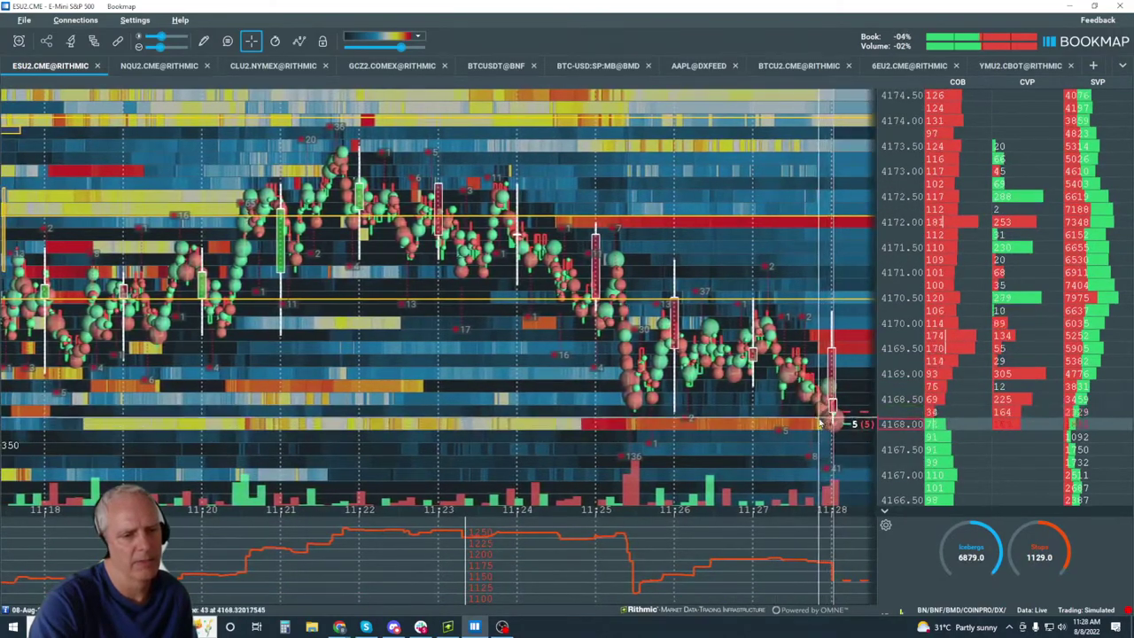
pyautogui.scroll(-2, 871, 308)
pyautogui.scroll(-2, 870, 308)
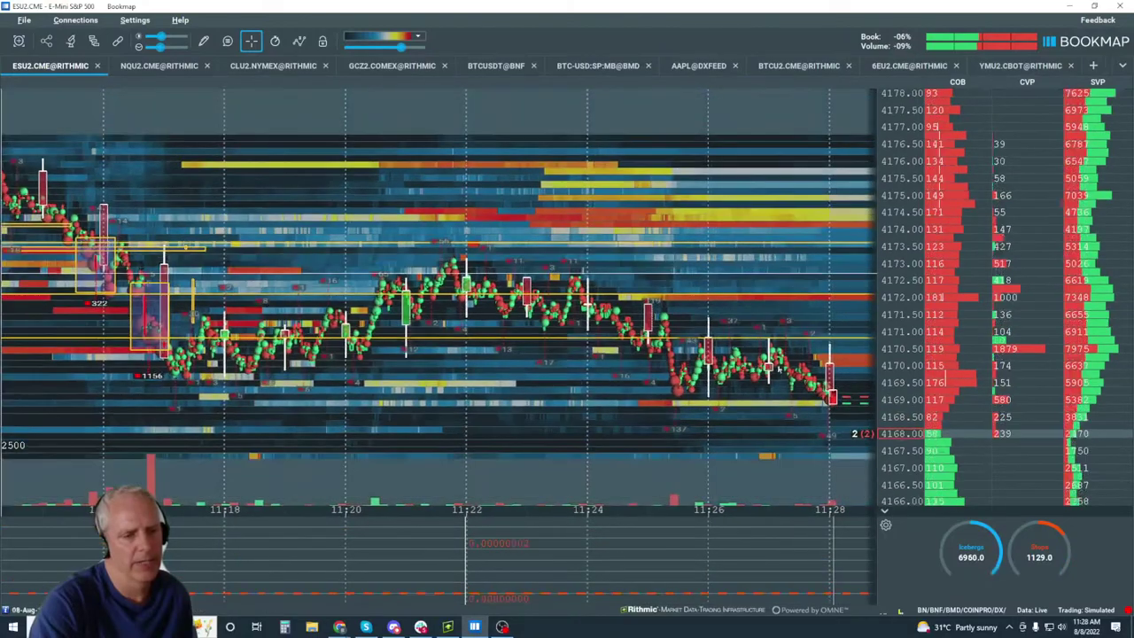
pyautogui.scroll(3, 808, 403)
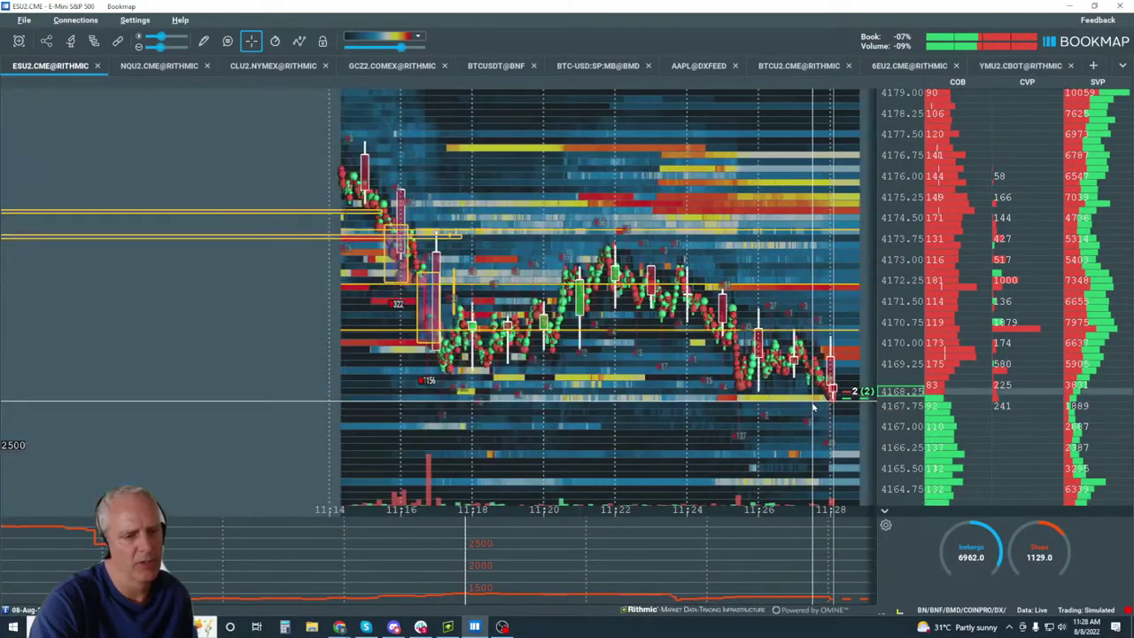
pyautogui.scroll(3, 817, 409)
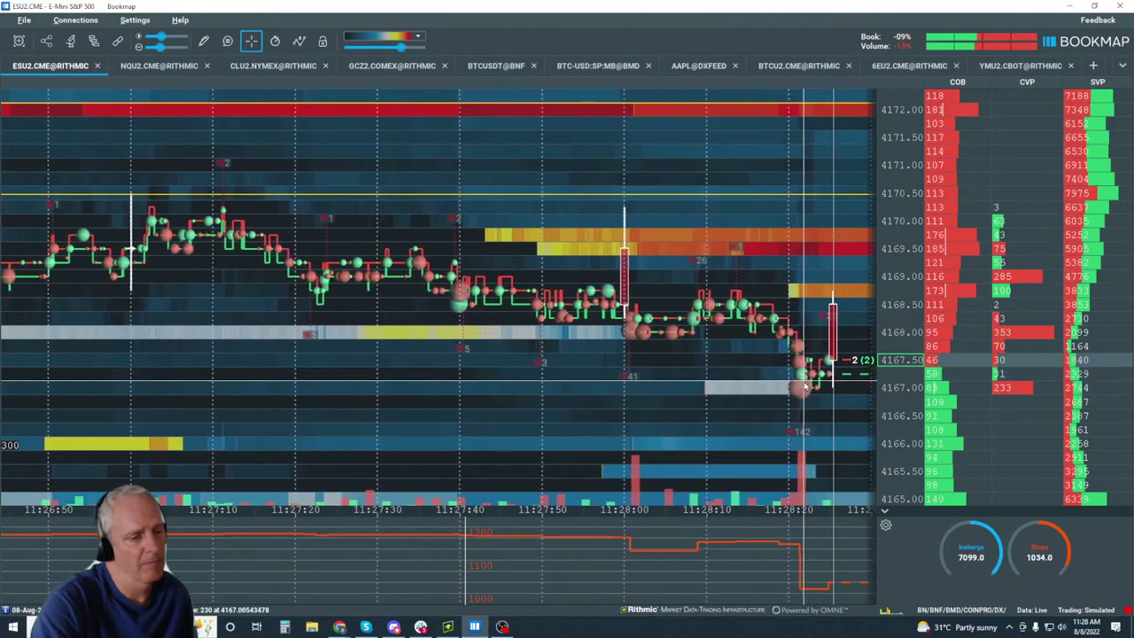
pyautogui.scroll(-5, 798, 328)
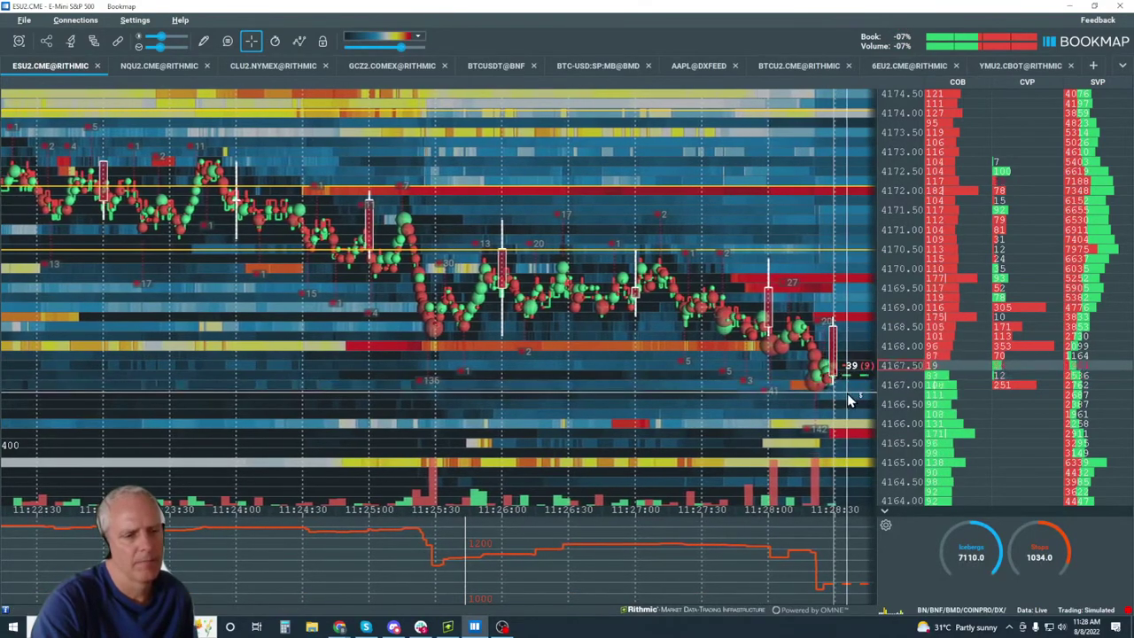
pyautogui.scroll(5, 824, 364)
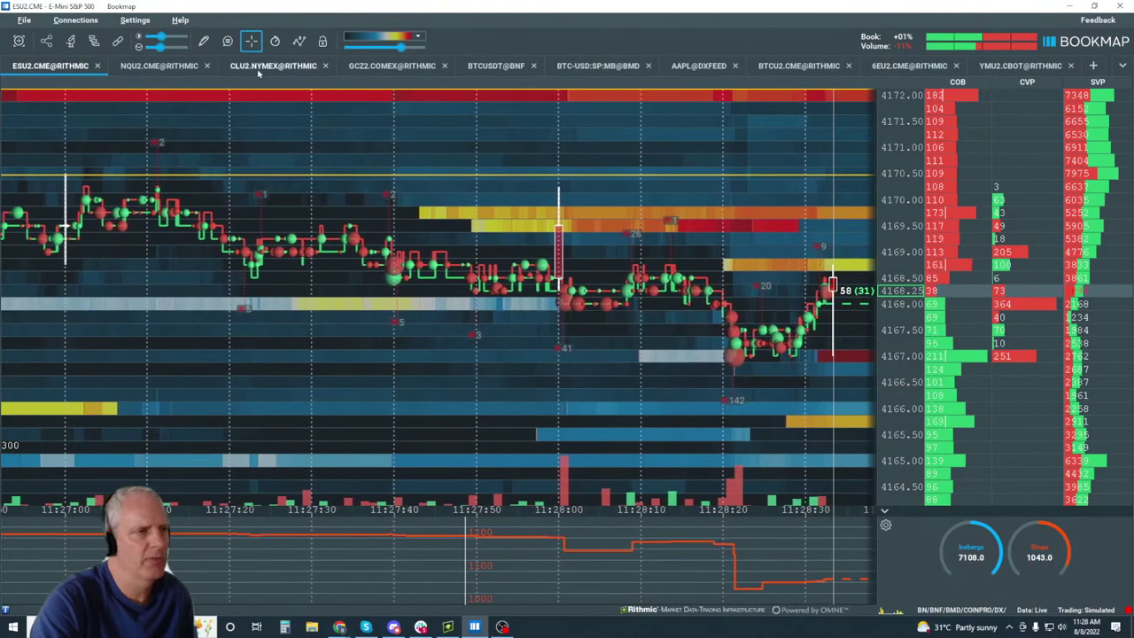
# Draw rectangles around the drop to 4167 at the 142-stop marker and around the following rebound just below 4169.
pyautogui.click(207, 41)
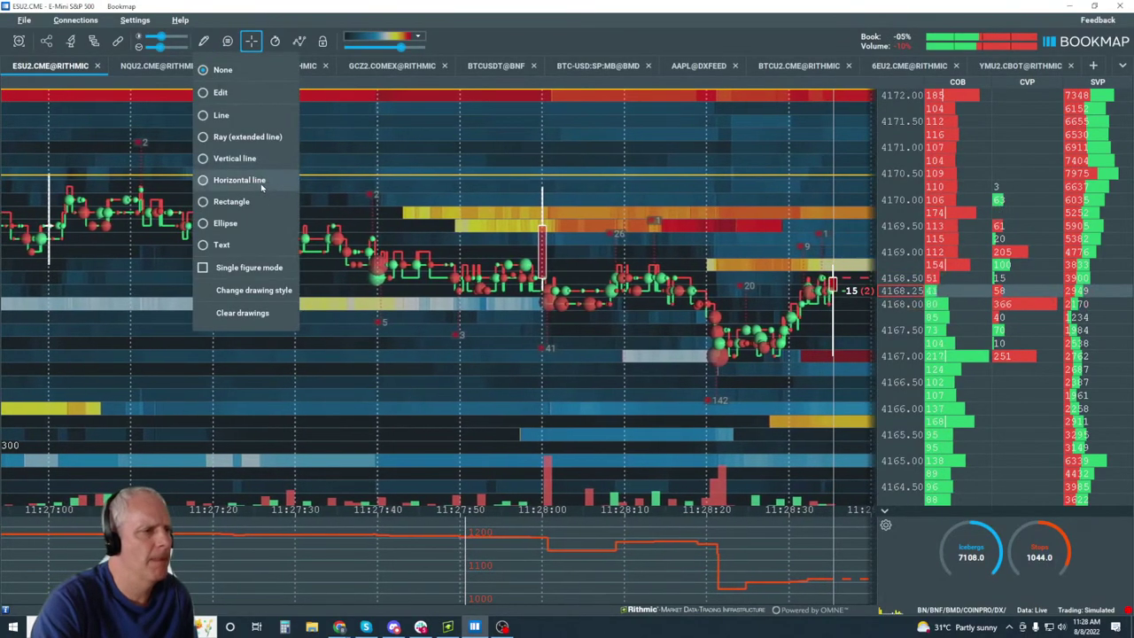
pyautogui.click(222, 182)
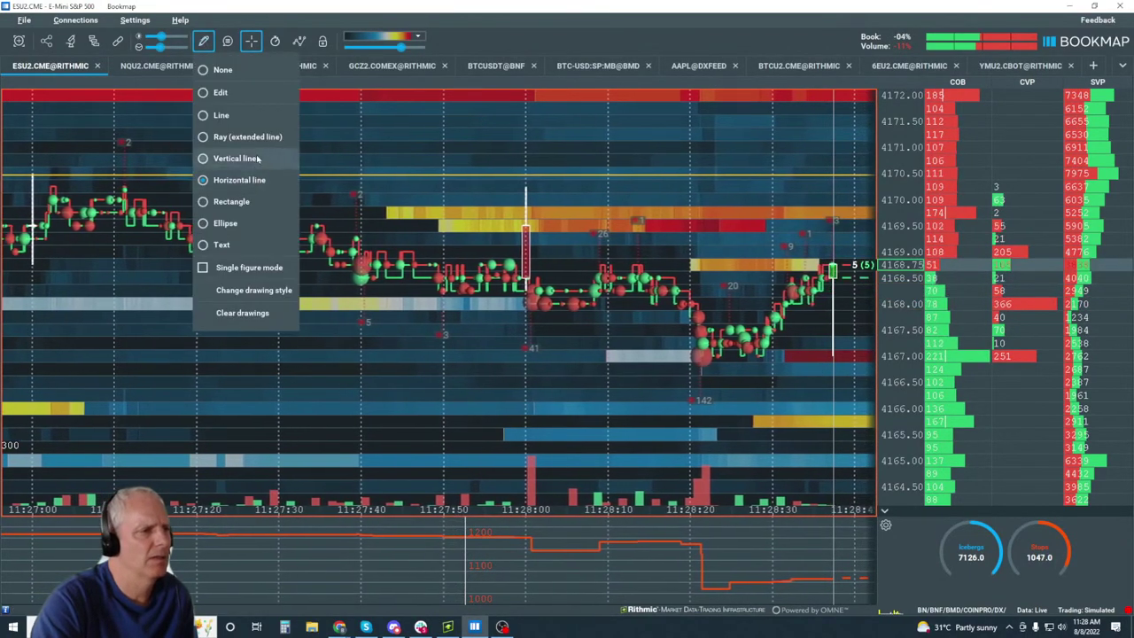
pyautogui.click(240, 180)
pyautogui.moveTo(658, 302); pyautogui.dragTo(759, 355)
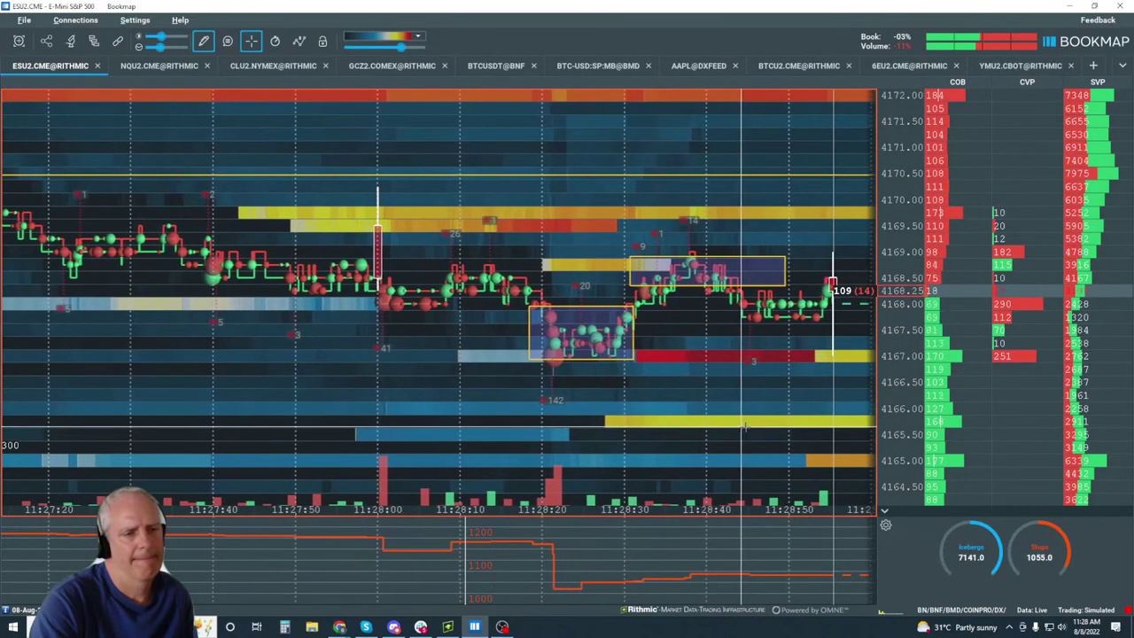
# Examine the price action and resting liquidity after the 142-stop drop from 11:28 to 11:30 against the earlier 1156-stop sell-off.
pyautogui.scroll(-3, 690, 374)
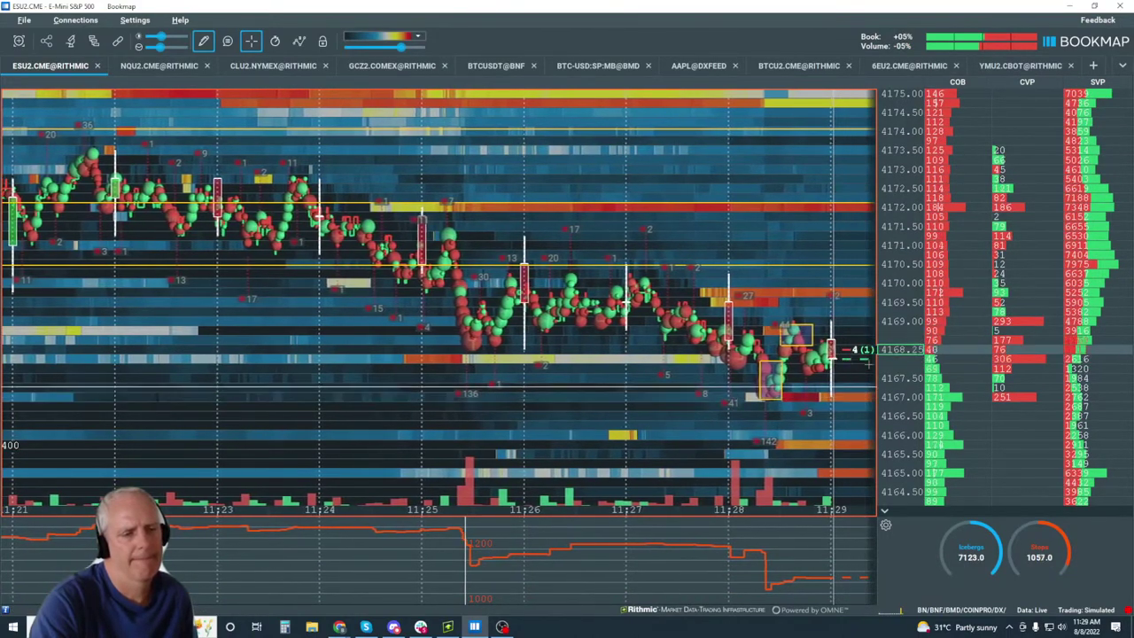
pyautogui.scroll(3, 867, 362)
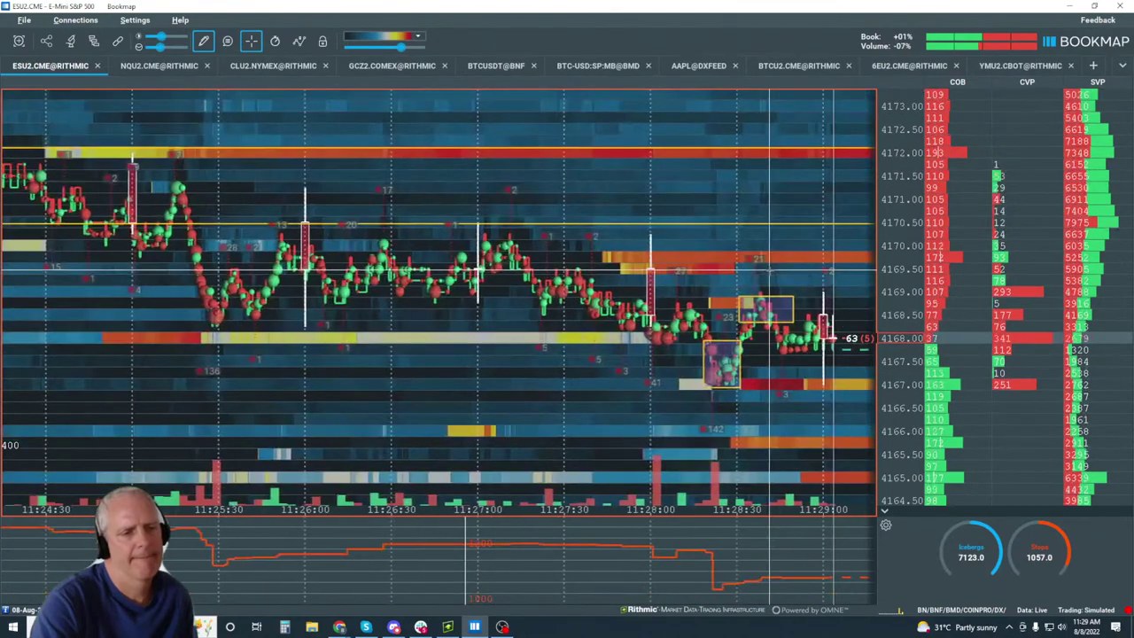
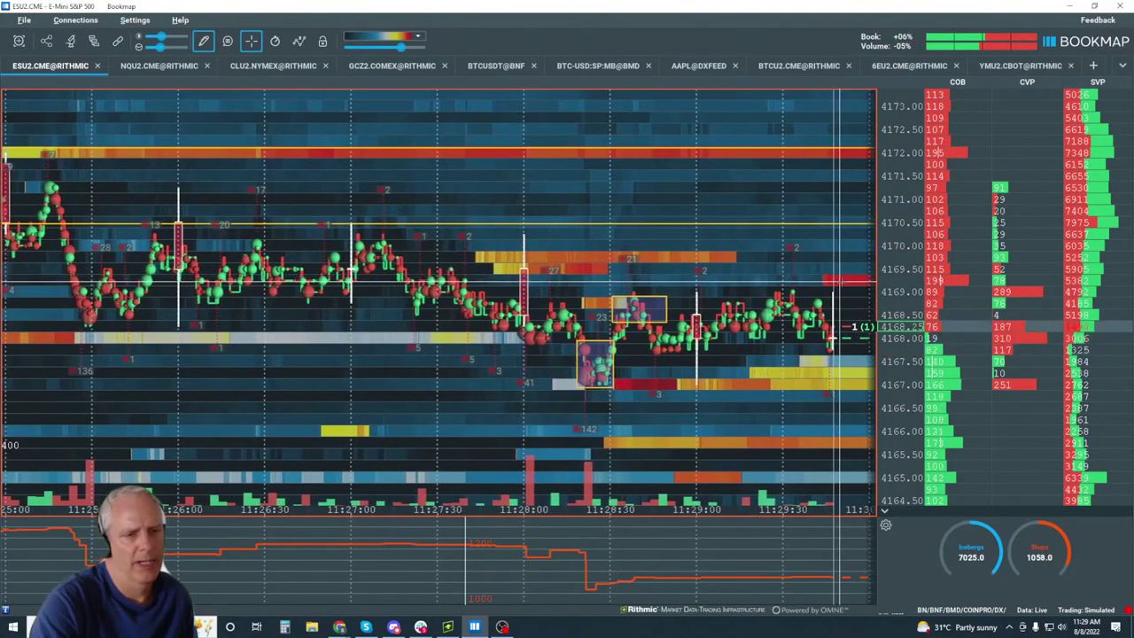
pyautogui.scroll(5, 855, 308)
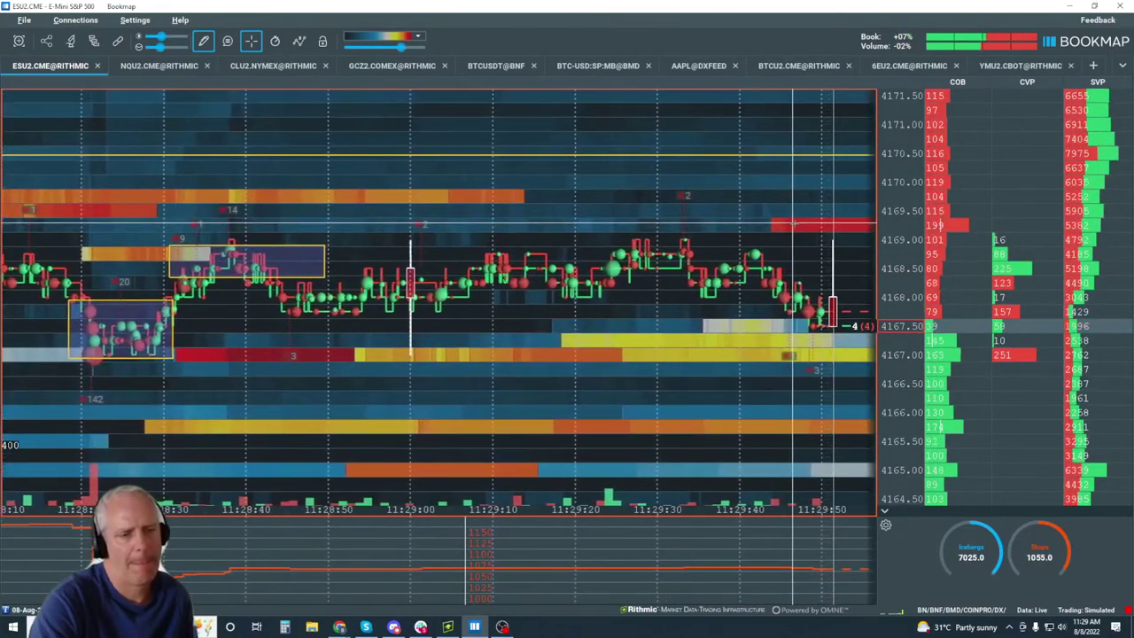
pyautogui.scroll(-5, 793, 224)
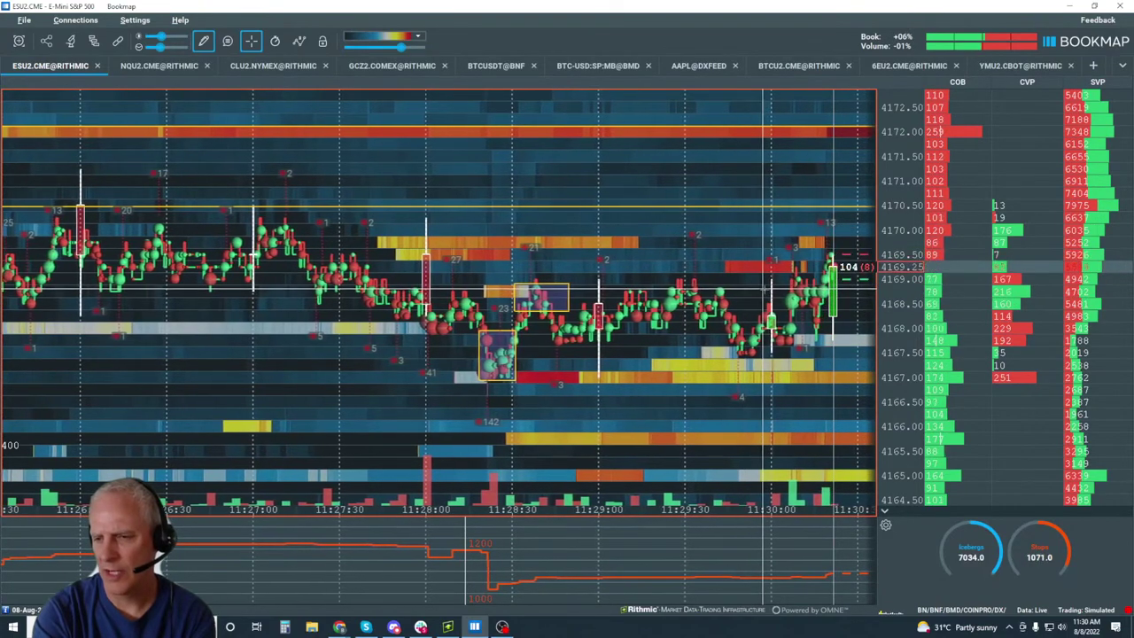
pyautogui.scroll(-3, 765, 290)
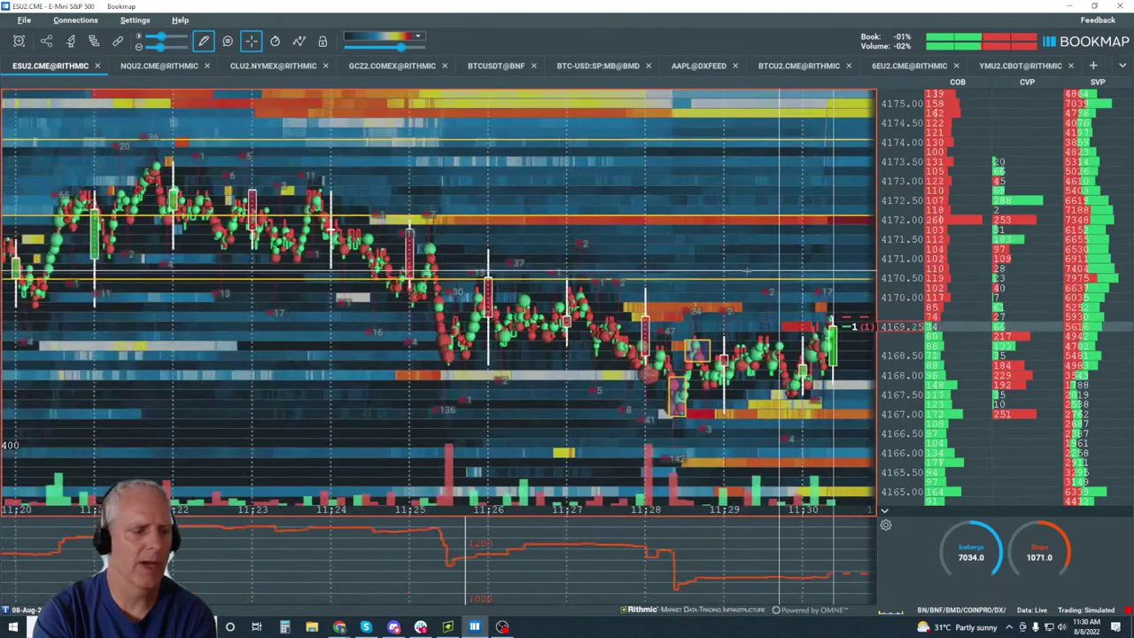
pyautogui.scroll(-3, 747, 271)
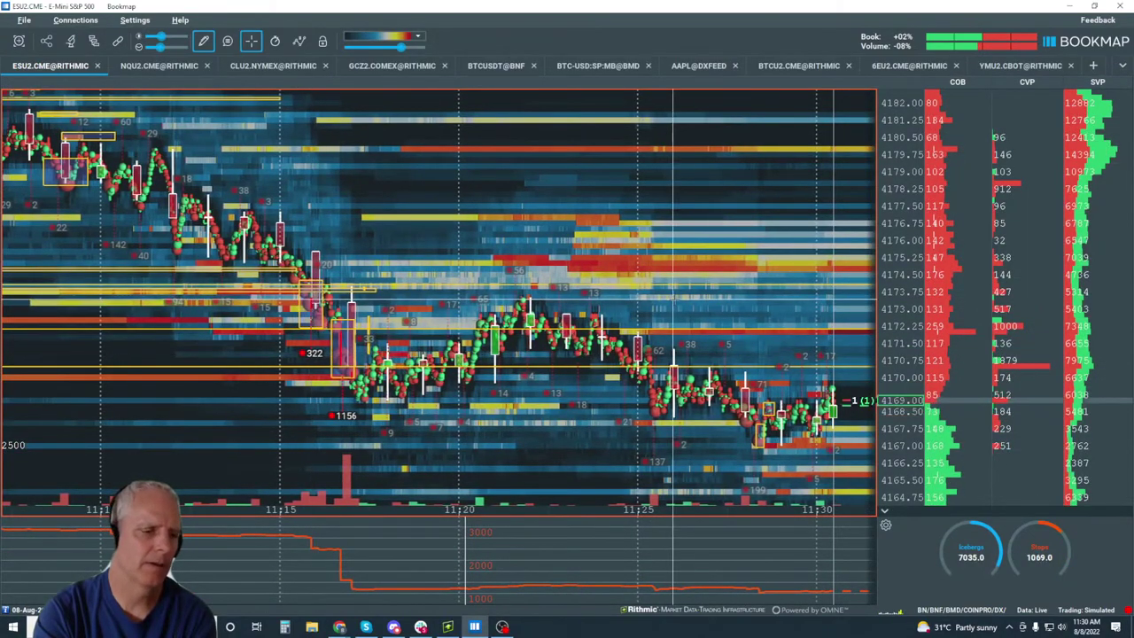
# Examine the individual trades of the 922-stop run from 4172 down to 4170.50 between 11:16:40.170 and 11:16:40.180.
pyautogui.scroll(3, 634, 291)
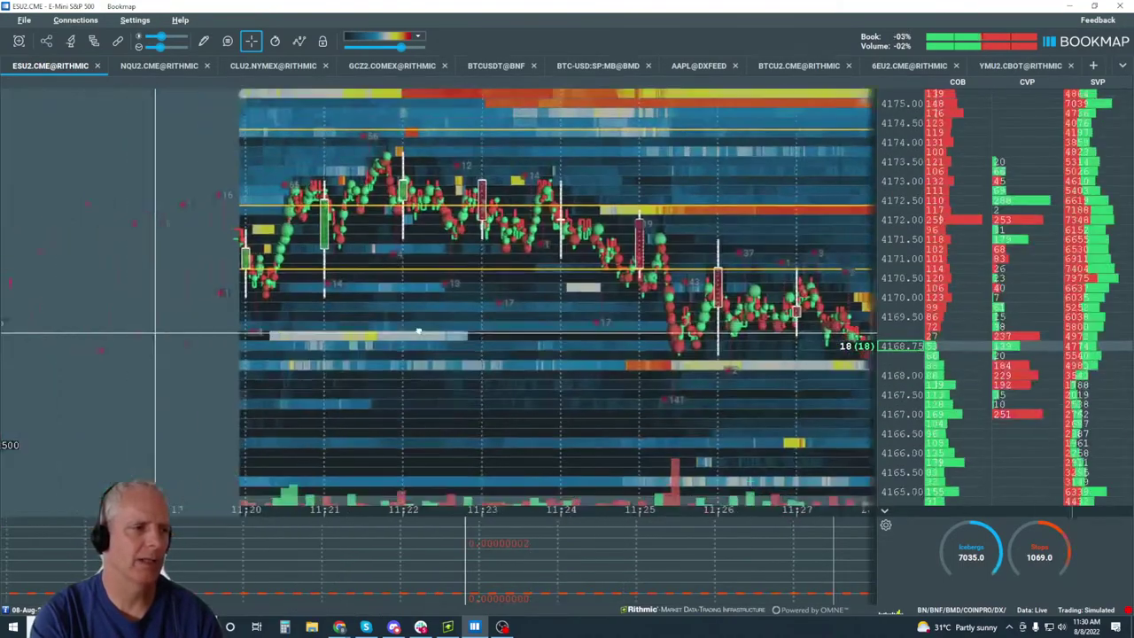
pyautogui.moveTo(155, 335); pyautogui.dragTo(702, 361)
pyautogui.scroll(15, 646, 310)
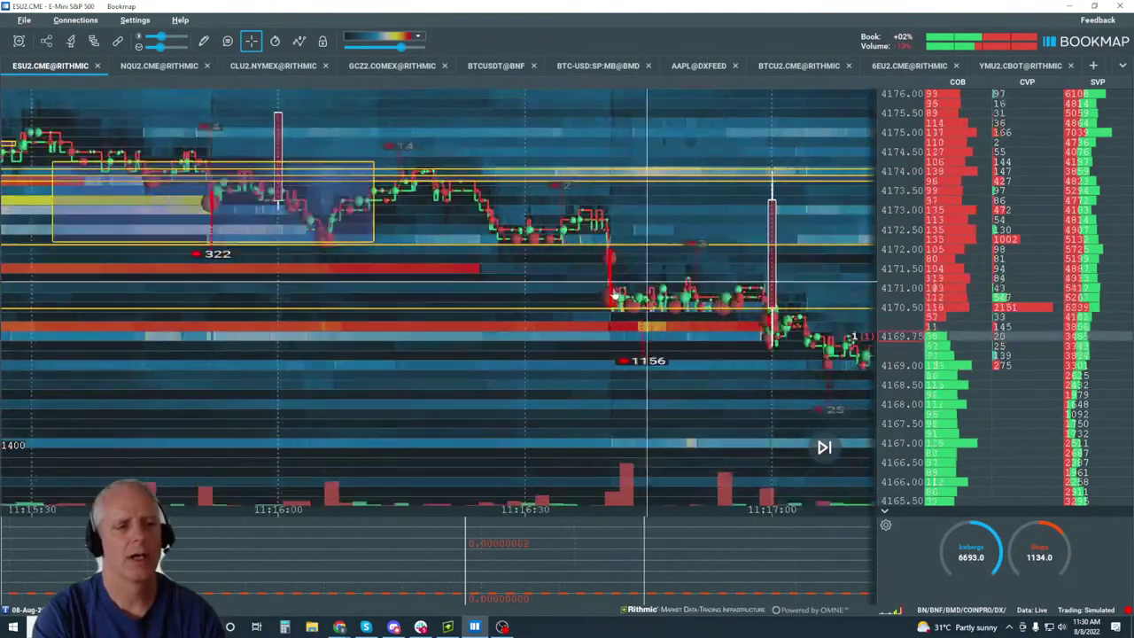
pyautogui.scroll(10, 623, 277)
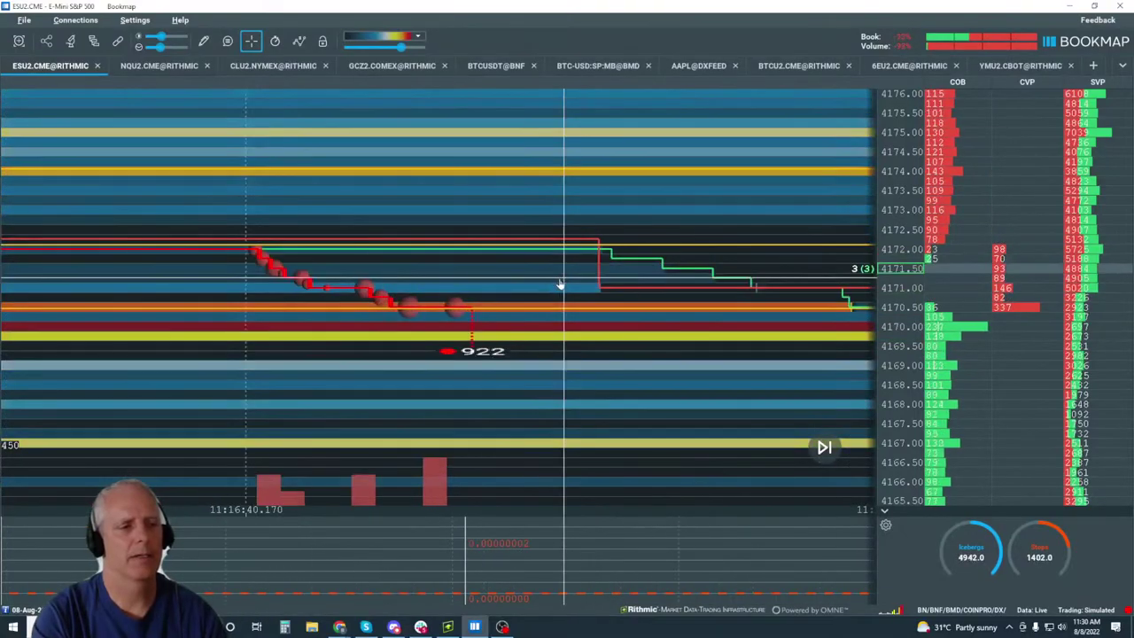
pyautogui.scroll(3, 523, 304)
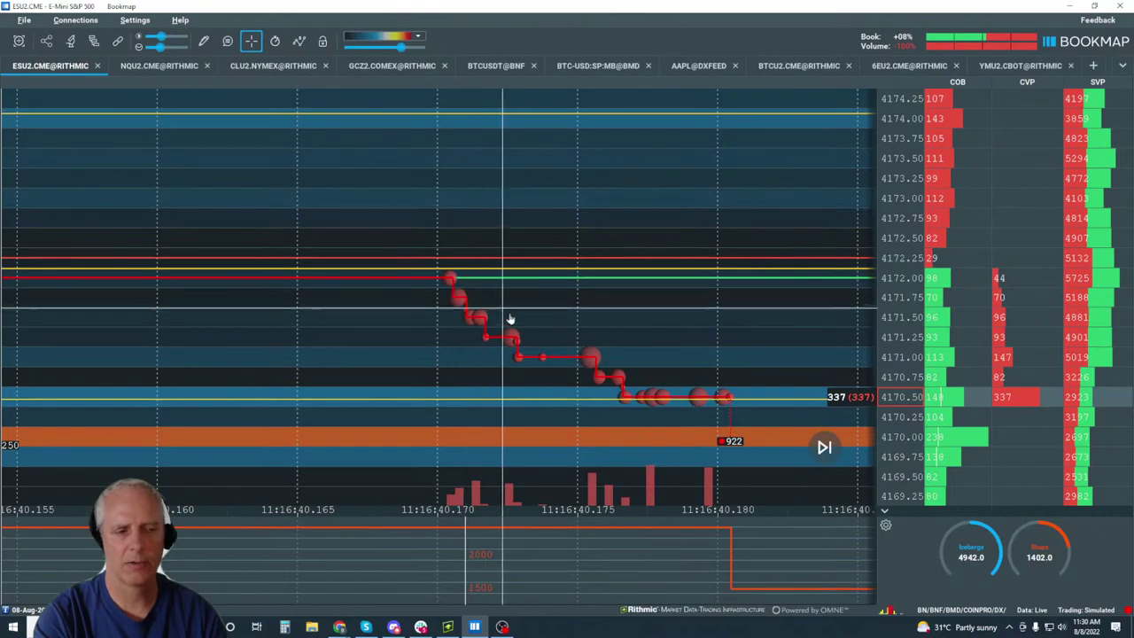
pyautogui.moveTo(676, 334); pyautogui.dragTo(705, 271)
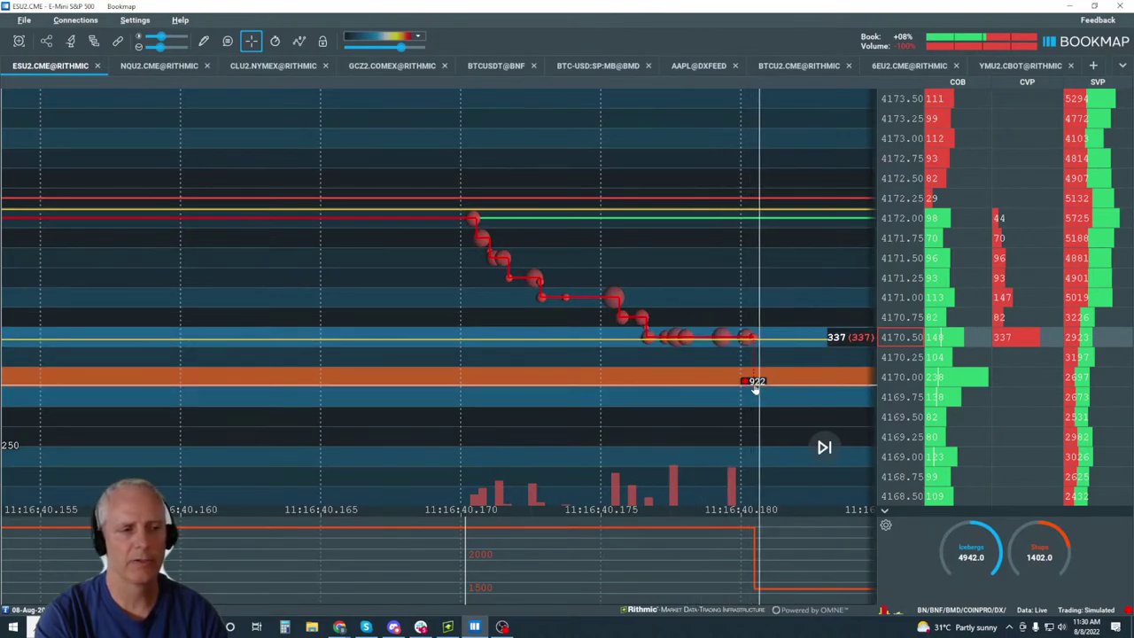
# Review the best bid and ask moves right after the 922-stop run up to 11:16:40.400, and return to the live price.
pyautogui.scroll(-4, 755, 389)
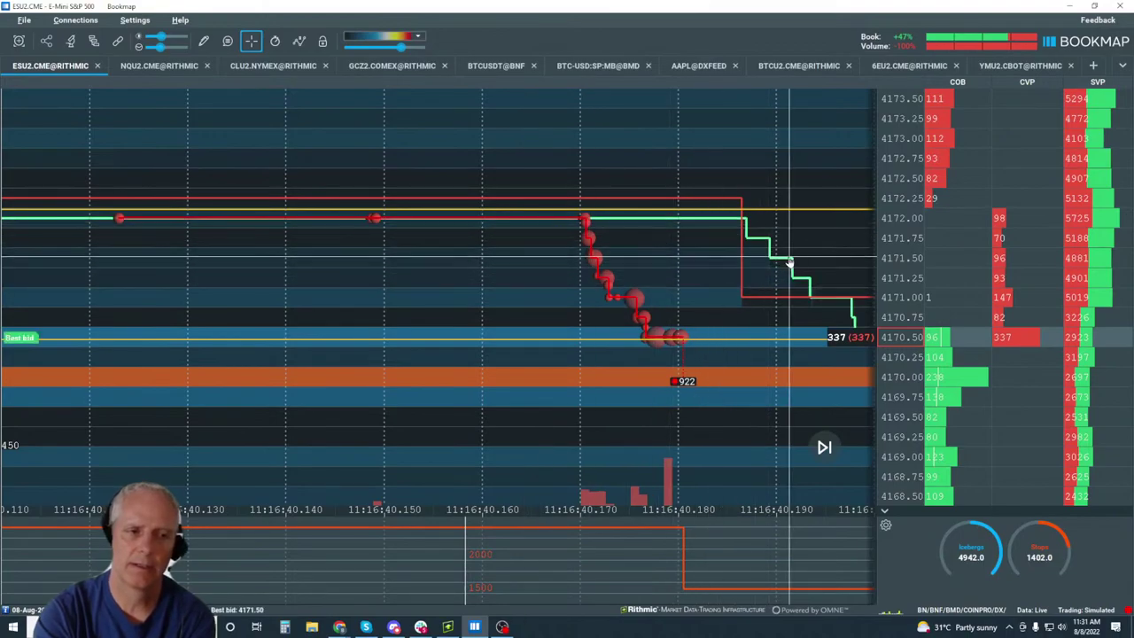
pyautogui.scroll(-5, 787, 262)
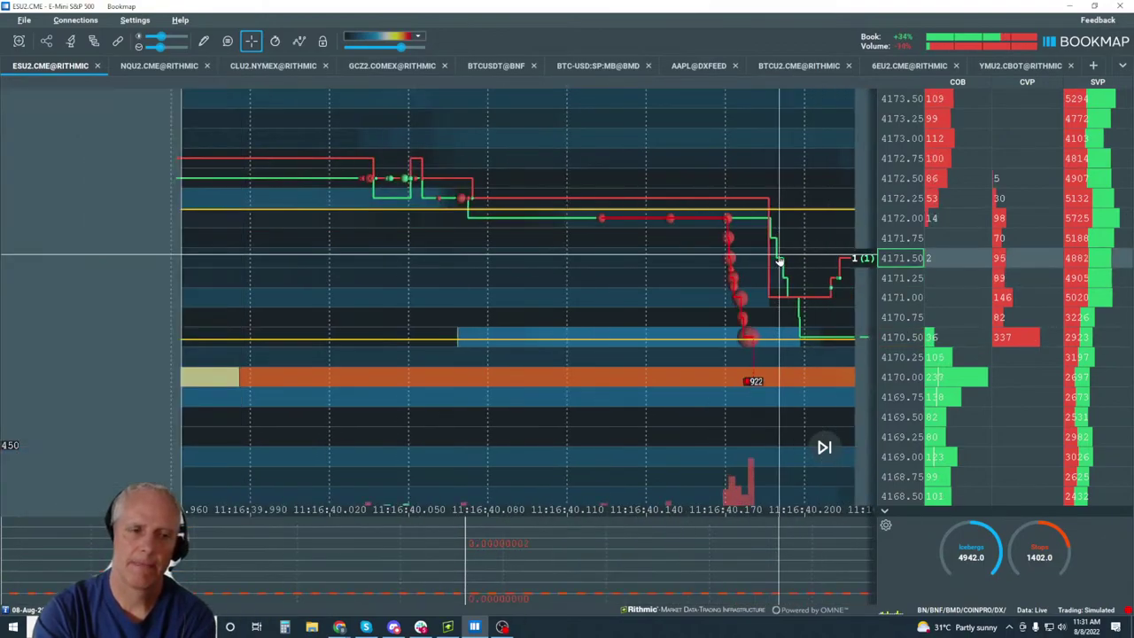
pyautogui.moveTo(806, 254); pyautogui.dragTo(651, 249)
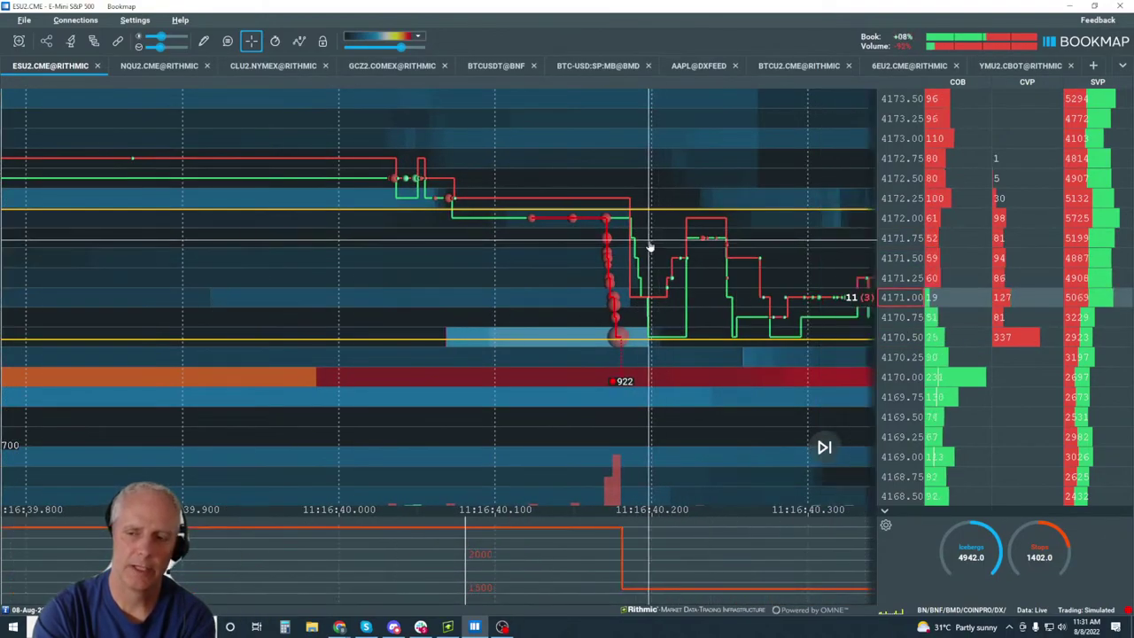
pyautogui.moveTo(833, 253); pyautogui.dragTo(670, 250)
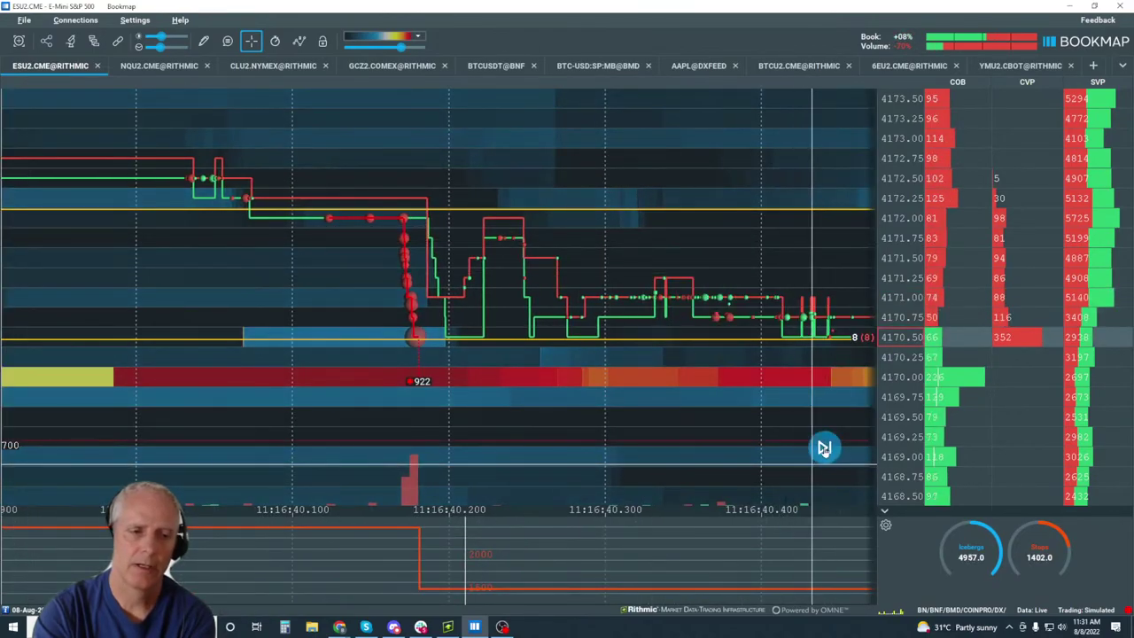
pyautogui.click(823, 448)
pyautogui.scroll(-12, 682, 307)
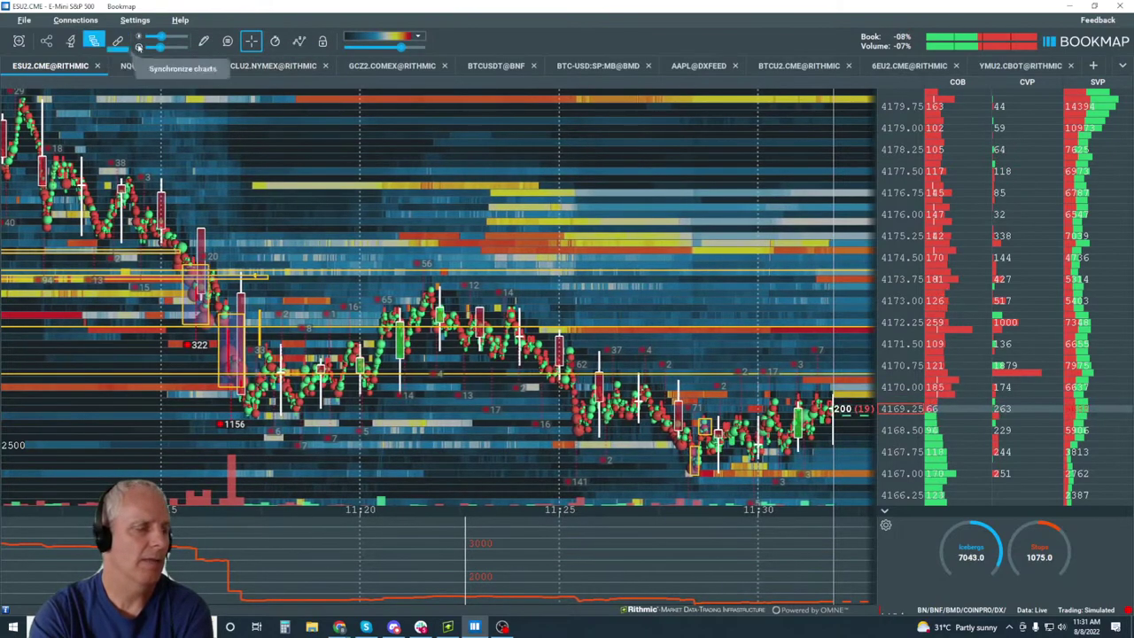
# Plot Icebergs in the sub-chart, and set the Stops&Icebergs On-Chart add-on to show icebergs and hide stops on the chart.
pyautogui.click(885, 525)
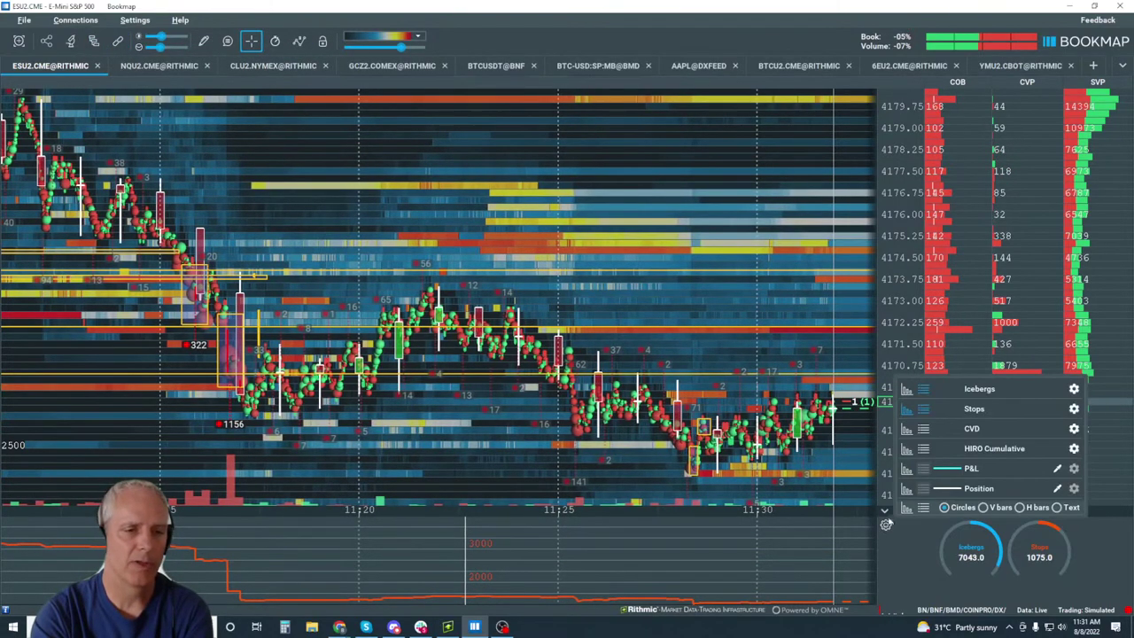
pyautogui.click(907, 391)
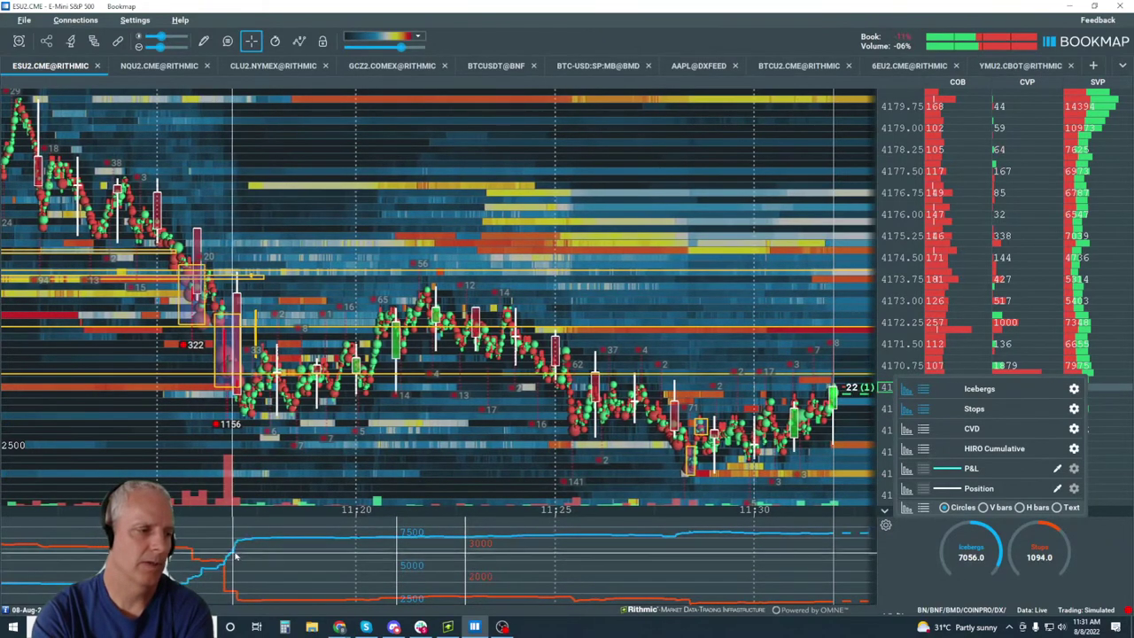
pyautogui.click(93, 40)
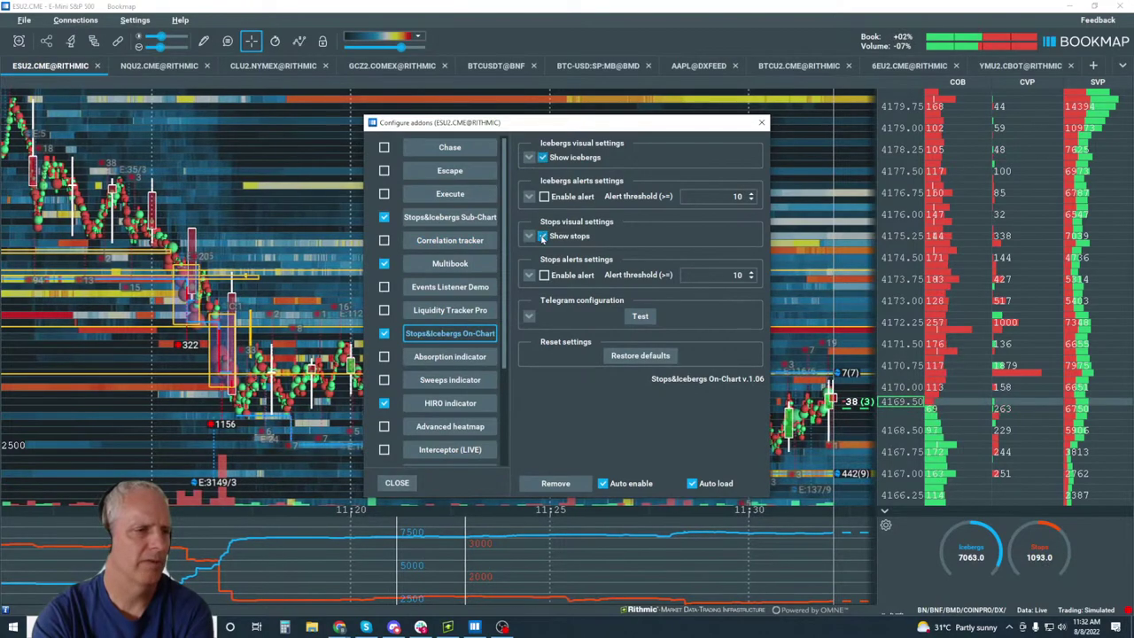
pyautogui.click(762, 124)
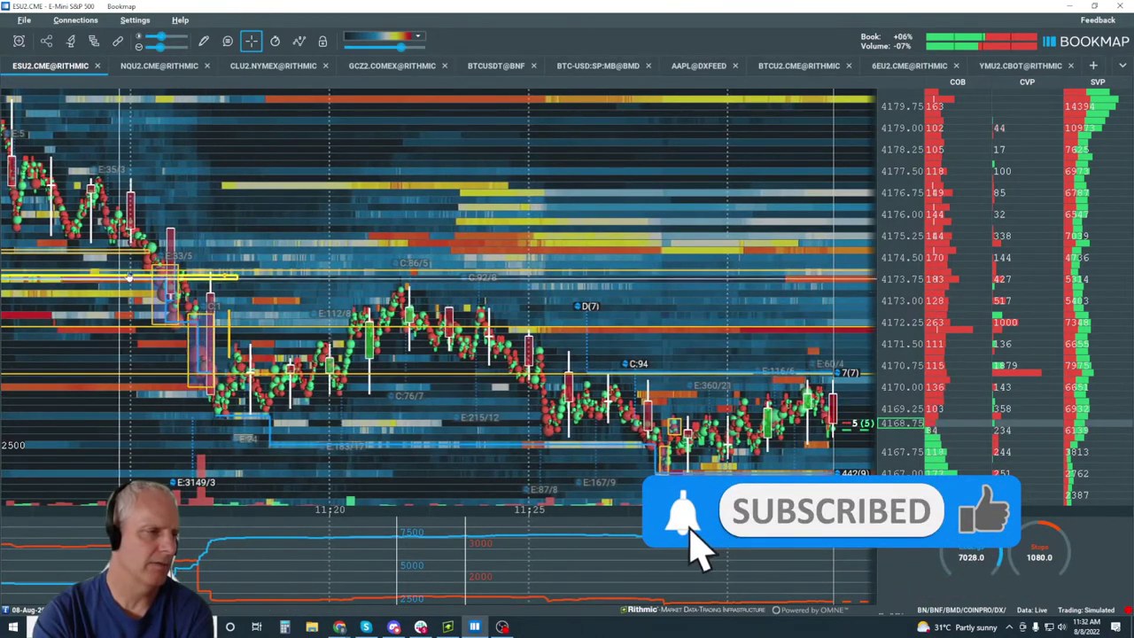
# Go back to the 11:15 to 11:18 sell-off and clear all drawings from the chart.
pyautogui.scroll(3, 195, 328)
pyautogui.moveTo(195, 327); pyautogui.dragTo(341, 300)
pyautogui.scroll(2, 341, 300)
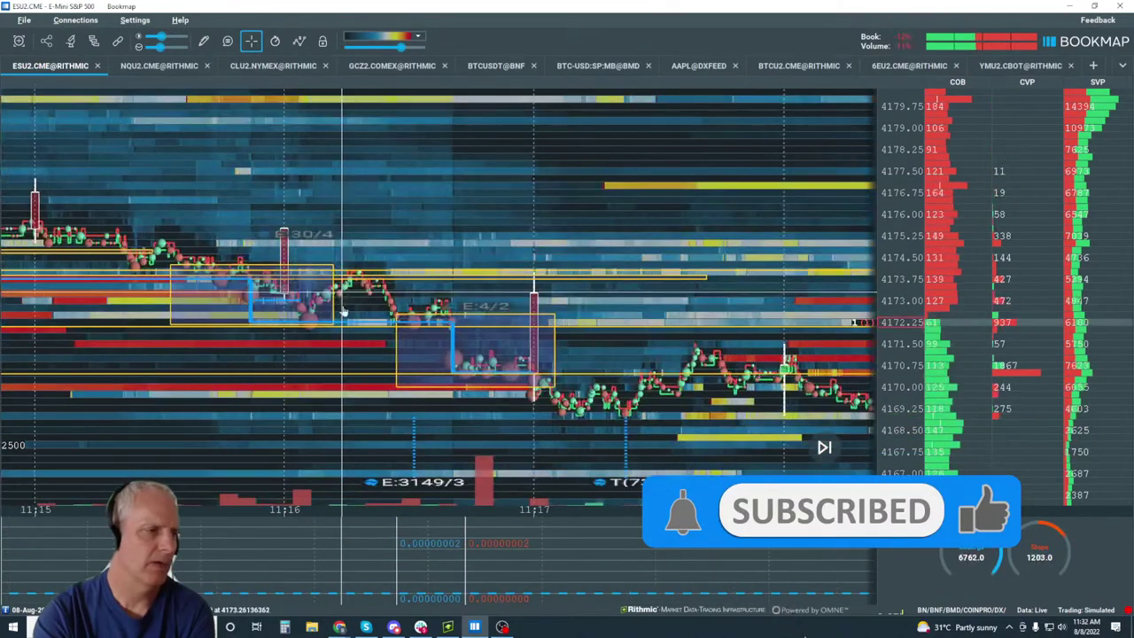
pyautogui.click(205, 42)
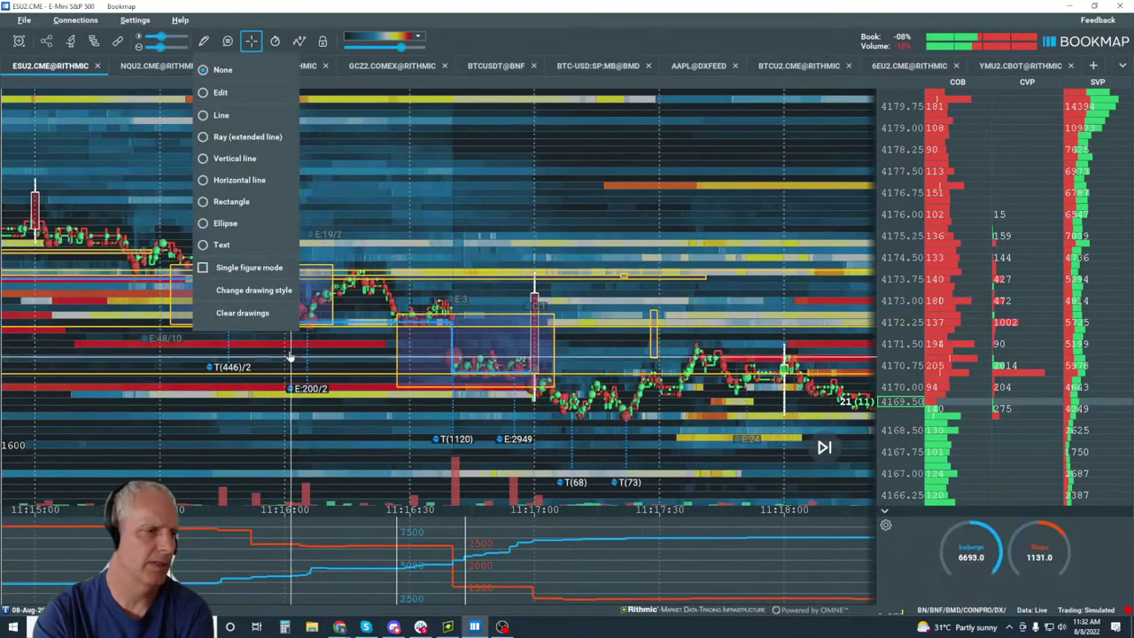
pyautogui.click(242, 313)
pyautogui.click(629, 365)
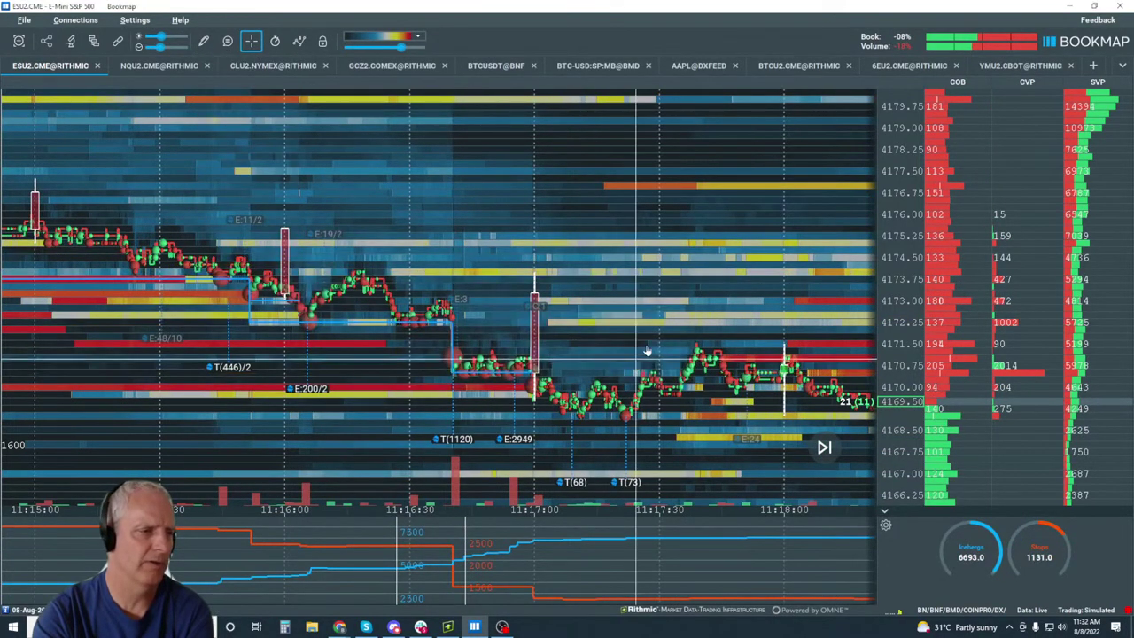
# Examine the resting liquidity at 4173.75 since 10:30 and the iceberg markers of the 11:15 to 11:18 sell-off.
pyautogui.scroll(3, 895, 307)
pyautogui.scroll(-2, 895, 306)
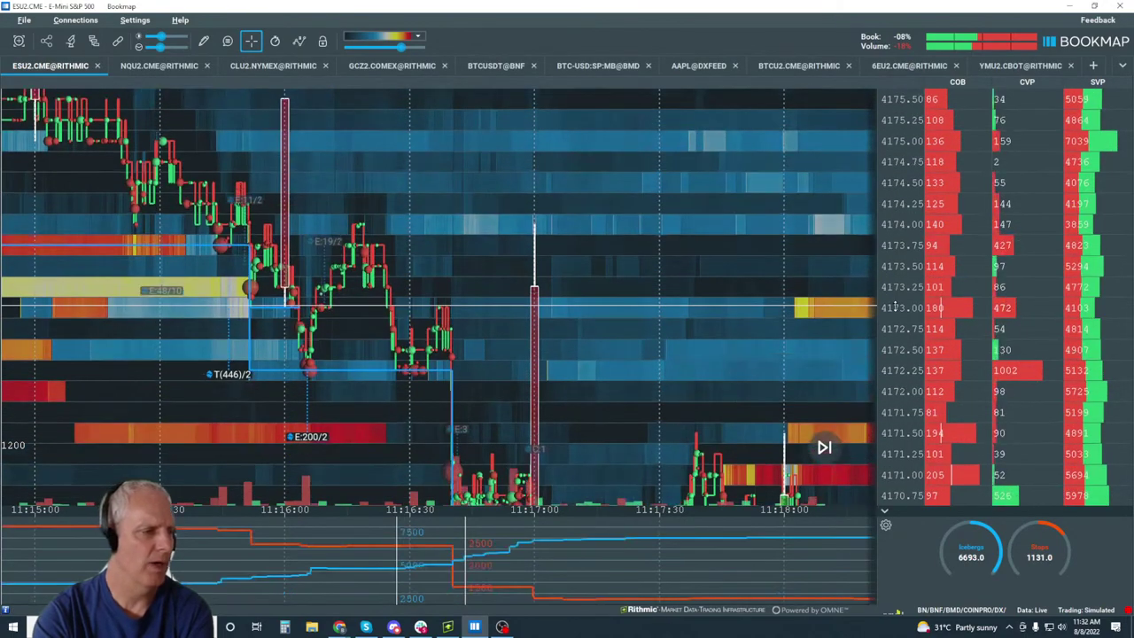
pyautogui.scroll(-6, 339, 297)
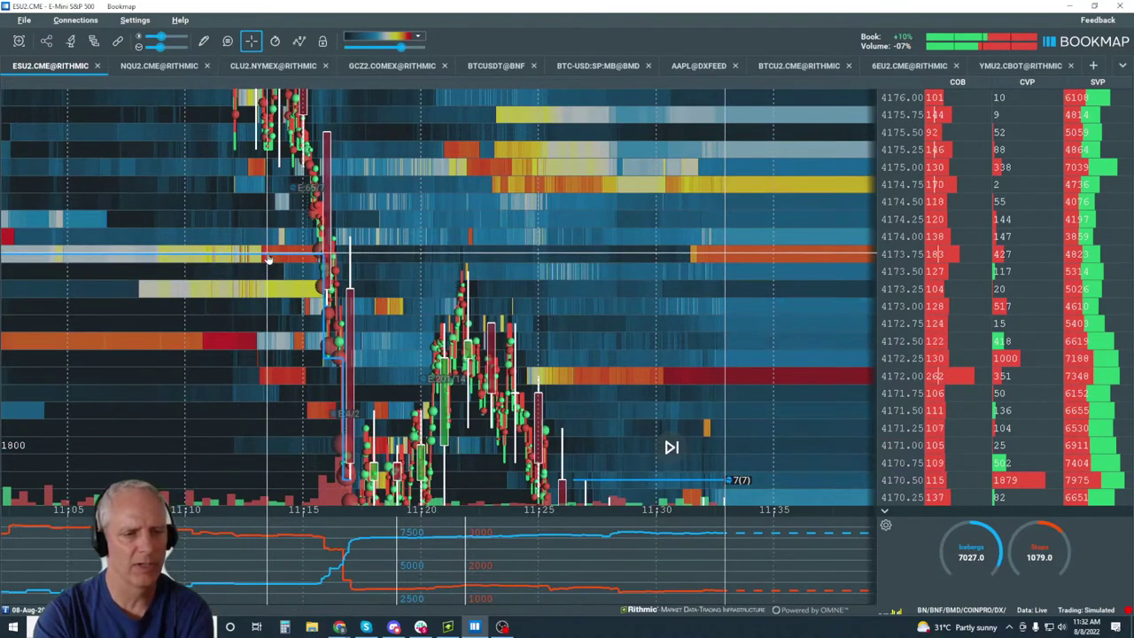
pyautogui.scroll(-8, 268, 258)
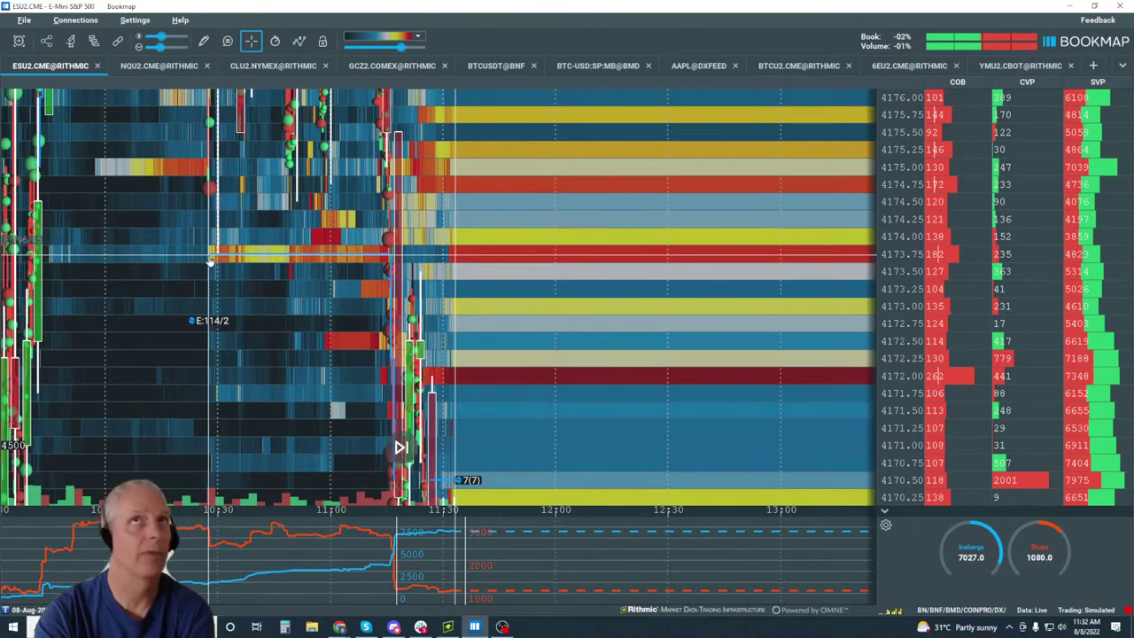
pyautogui.scroll(8, 430, 264)
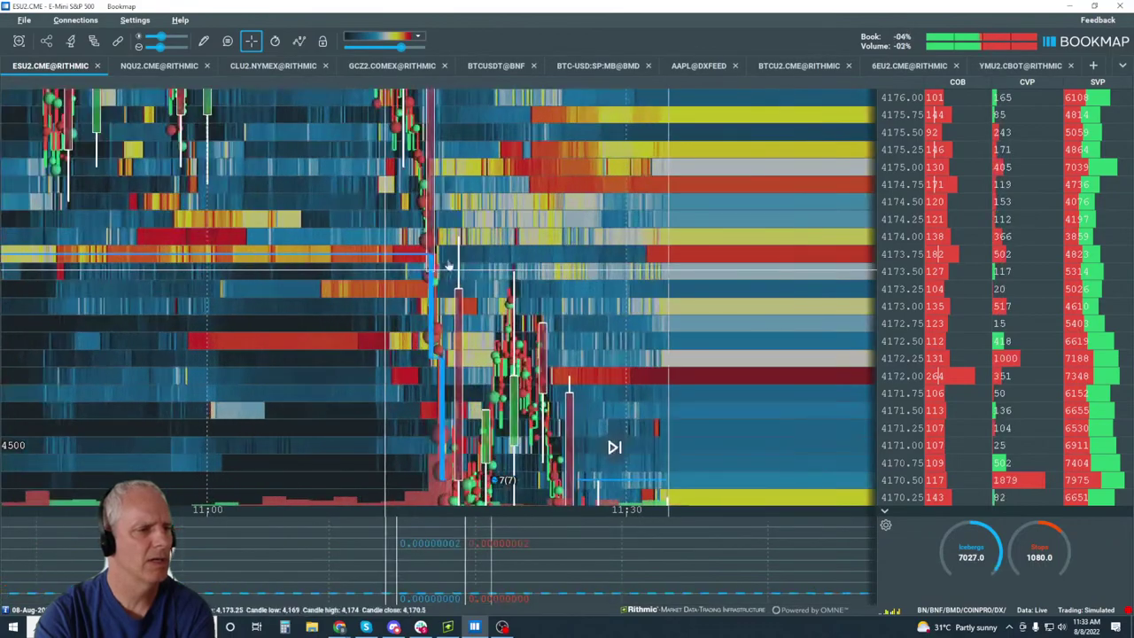
pyautogui.scroll(3, 390, 262)
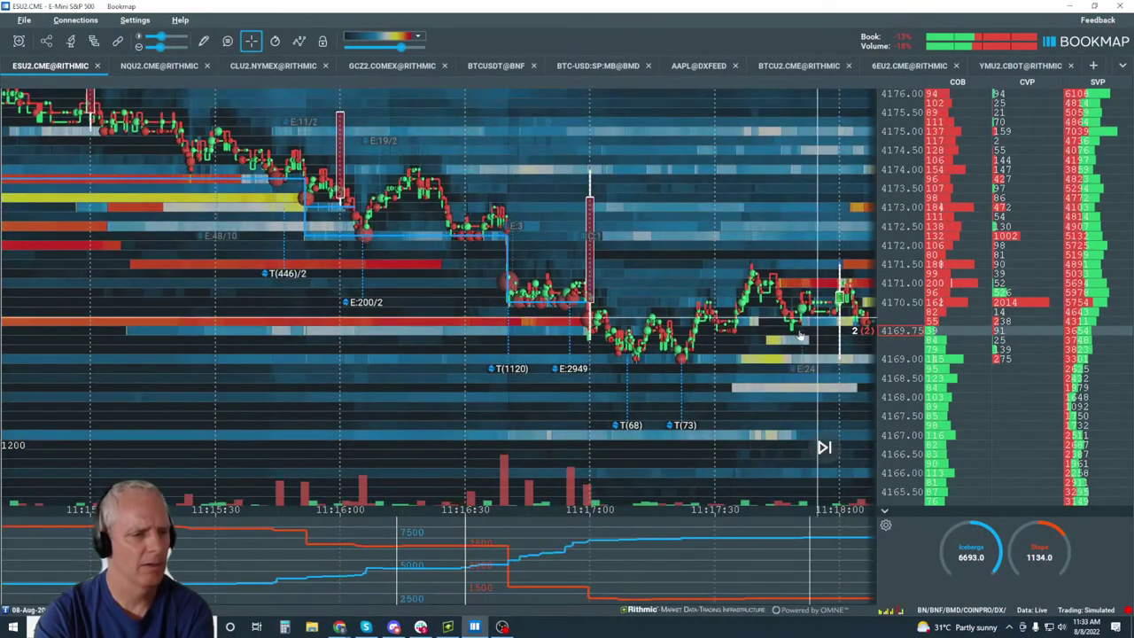
pyautogui.scroll(-3, 625, 370)
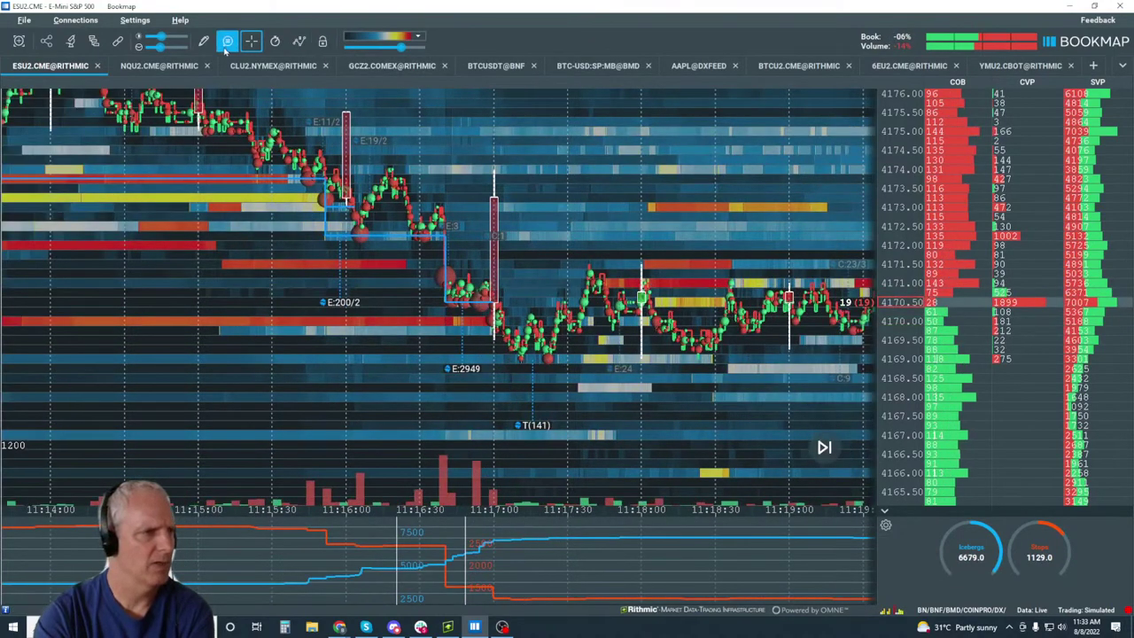
# Draw a rectangle around the sell-off from about 4173.75 down to 4169.00, between about 11:15:50 and 11:17:25, and leave drawing mode.
pyautogui.click(204, 42)
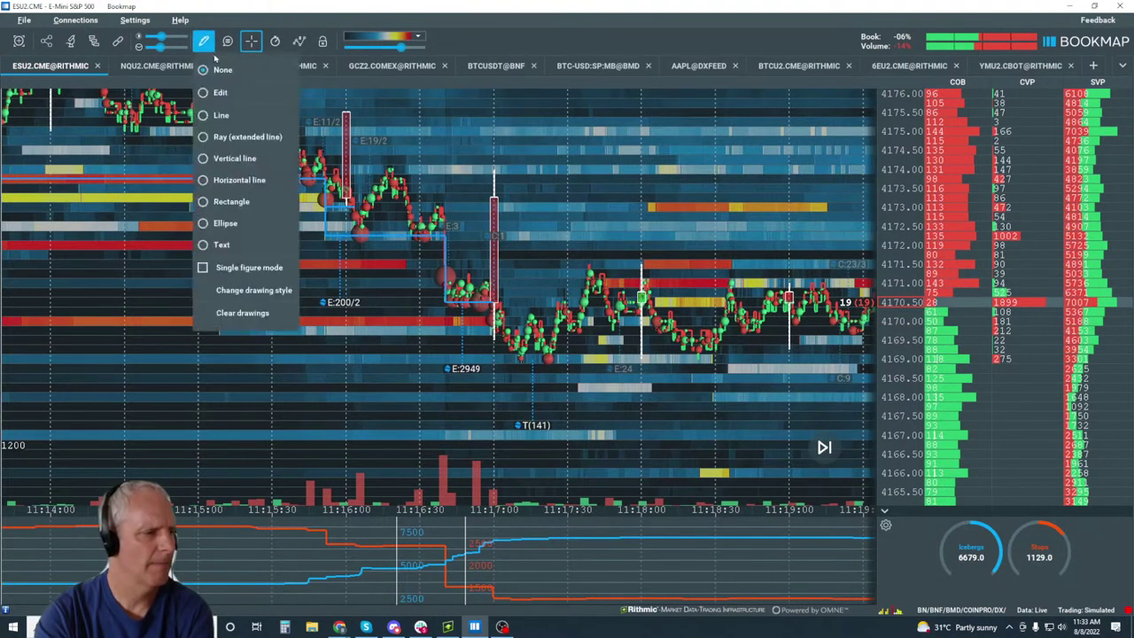
pyautogui.click(240, 180)
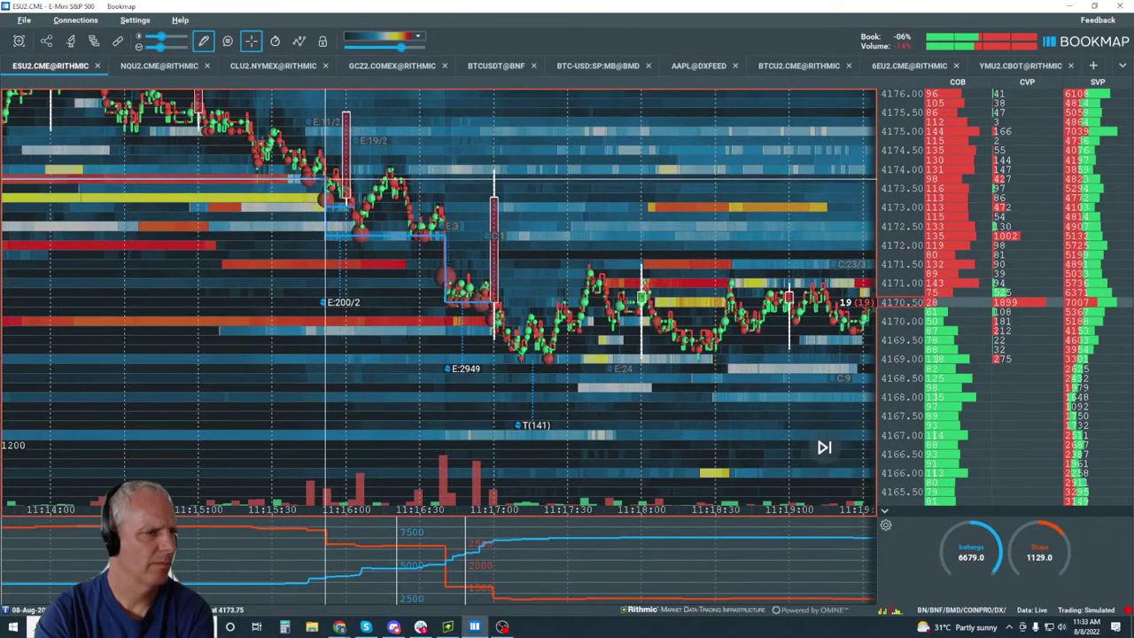
pyautogui.moveTo(321, 179); pyautogui.dragTo(553, 358)
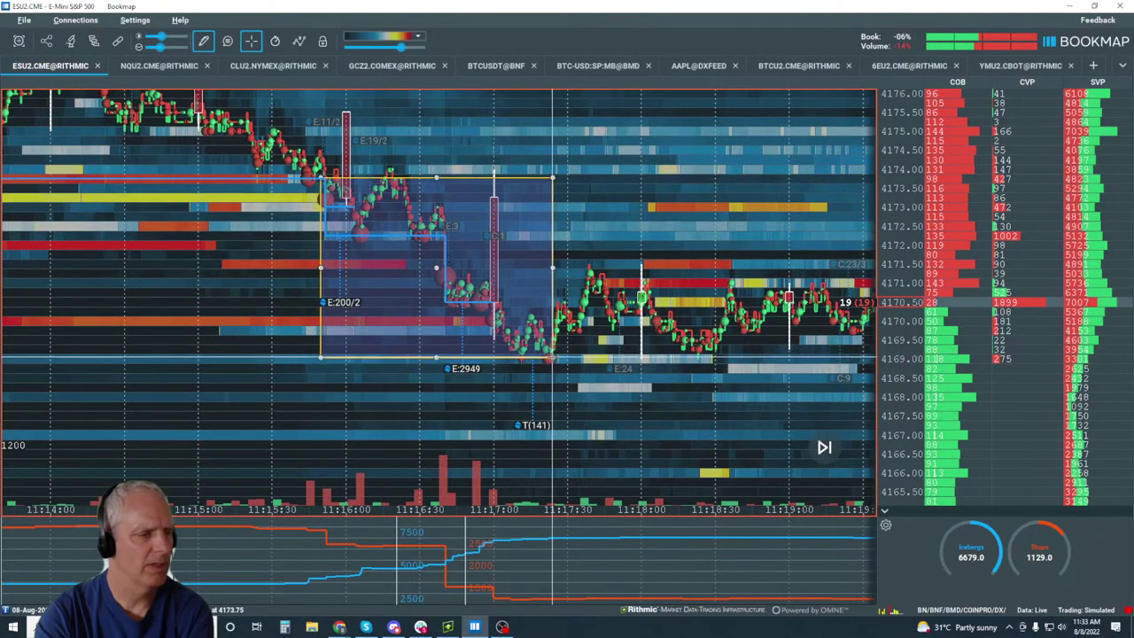
pyautogui.scroll(-5, 553, 358)
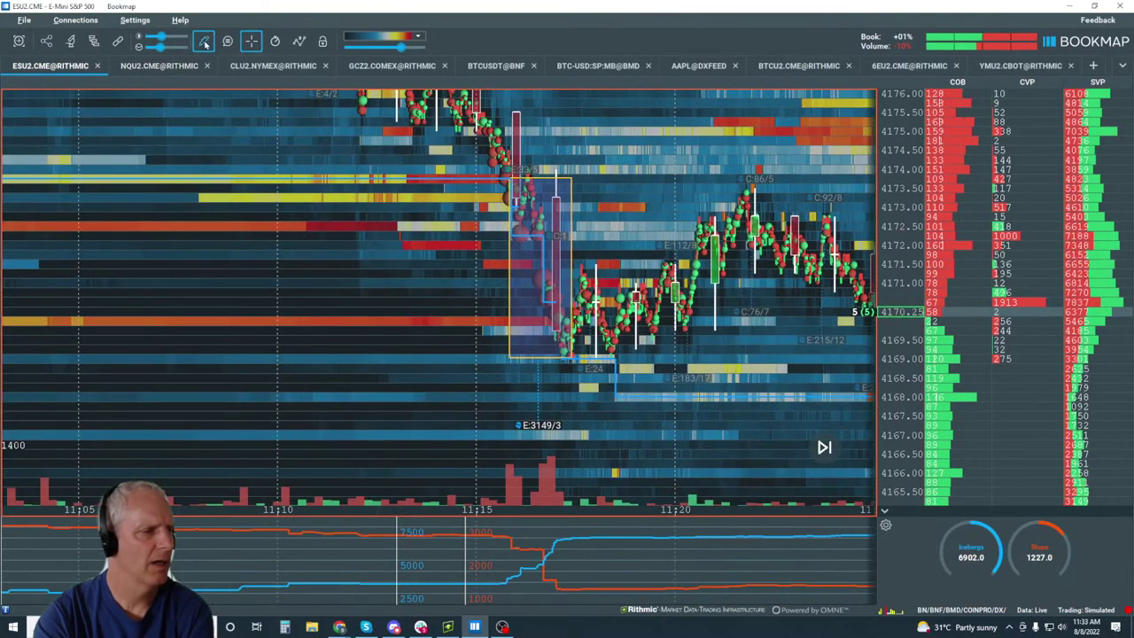
pyautogui.click(204, 43)
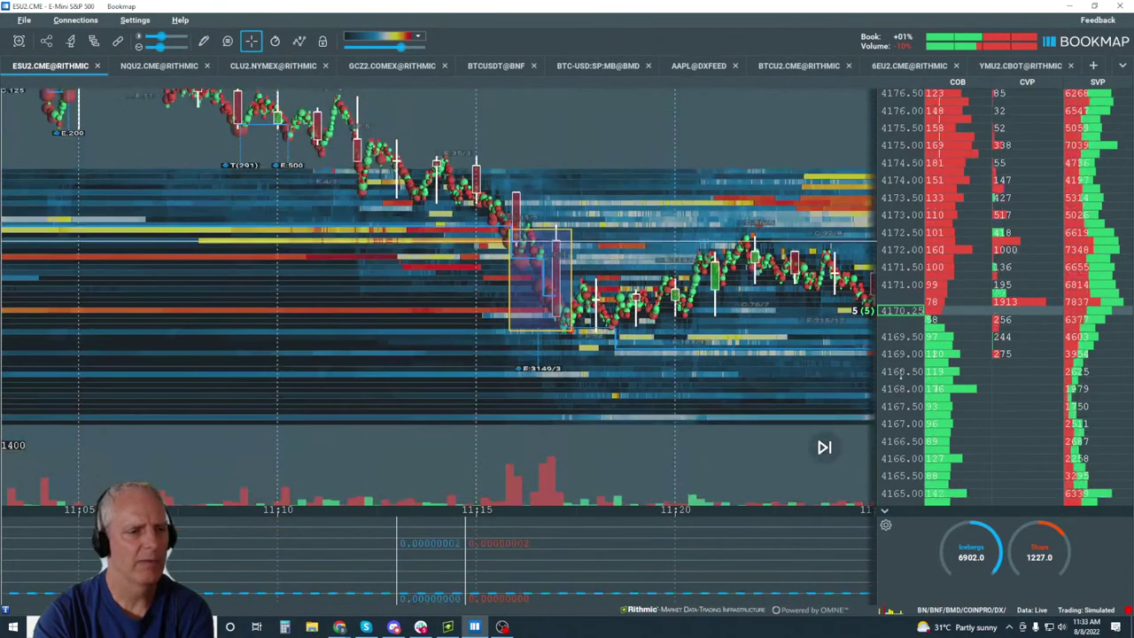
# Mark the 4173.75 liquidity level above the live price with a horizontal line and turn drawing mode off.
pyautogui.scroll(-8, 479, 366)
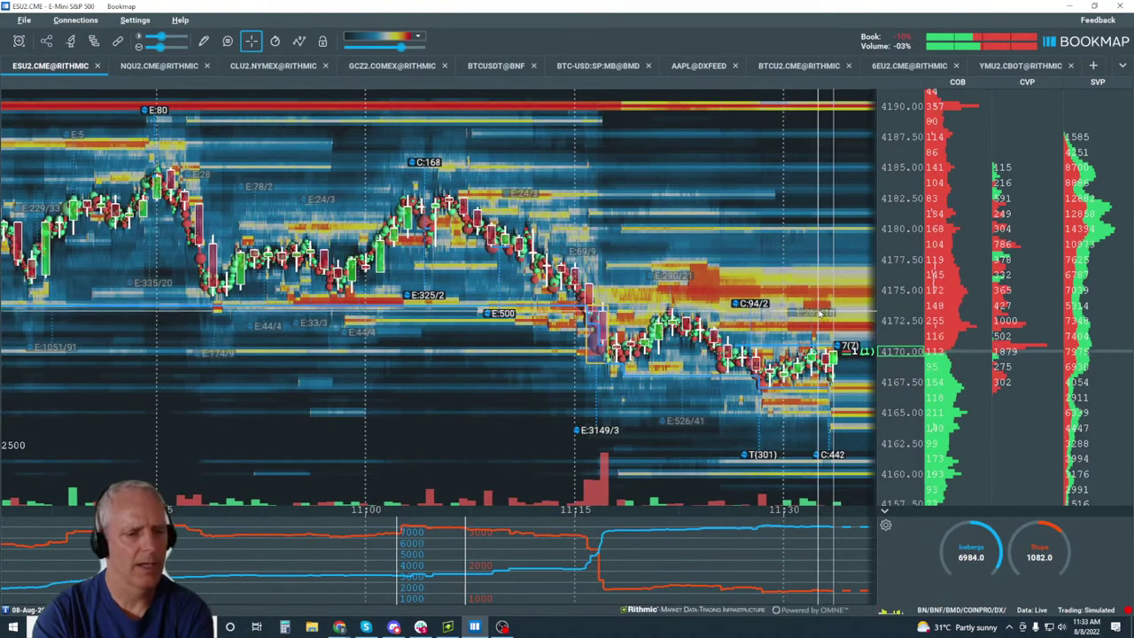
pyautogui.scroll(5, 817, 310)
pyautogui.scroll(-5, 816, 310)
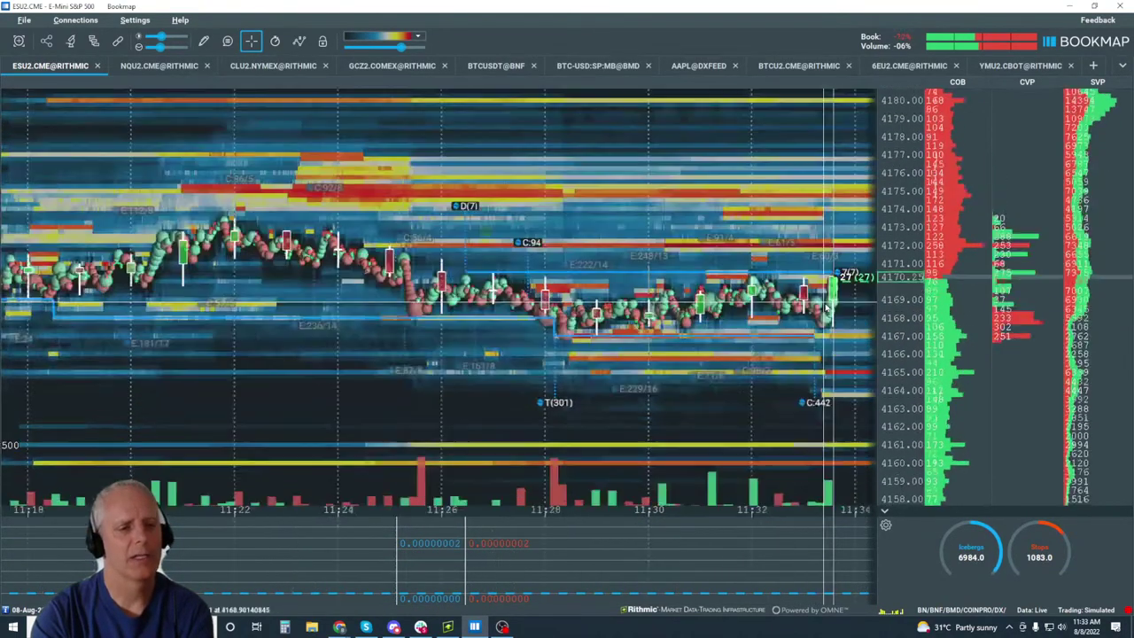
pyautogui.scroll(-5, 812, 284)
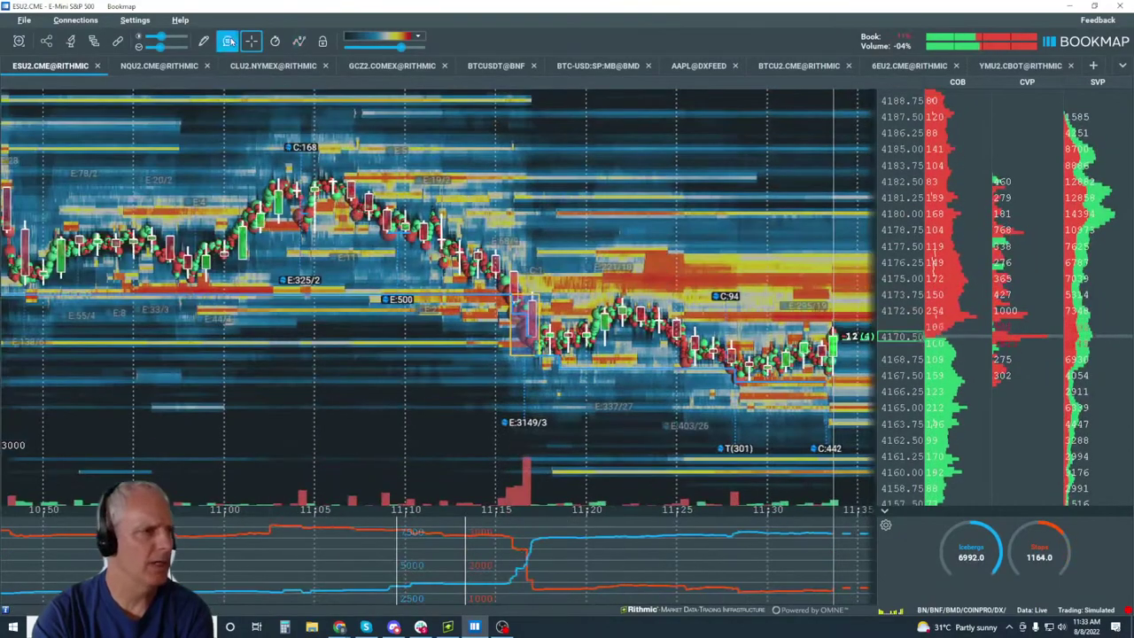
pyautogui.click(203, 41)
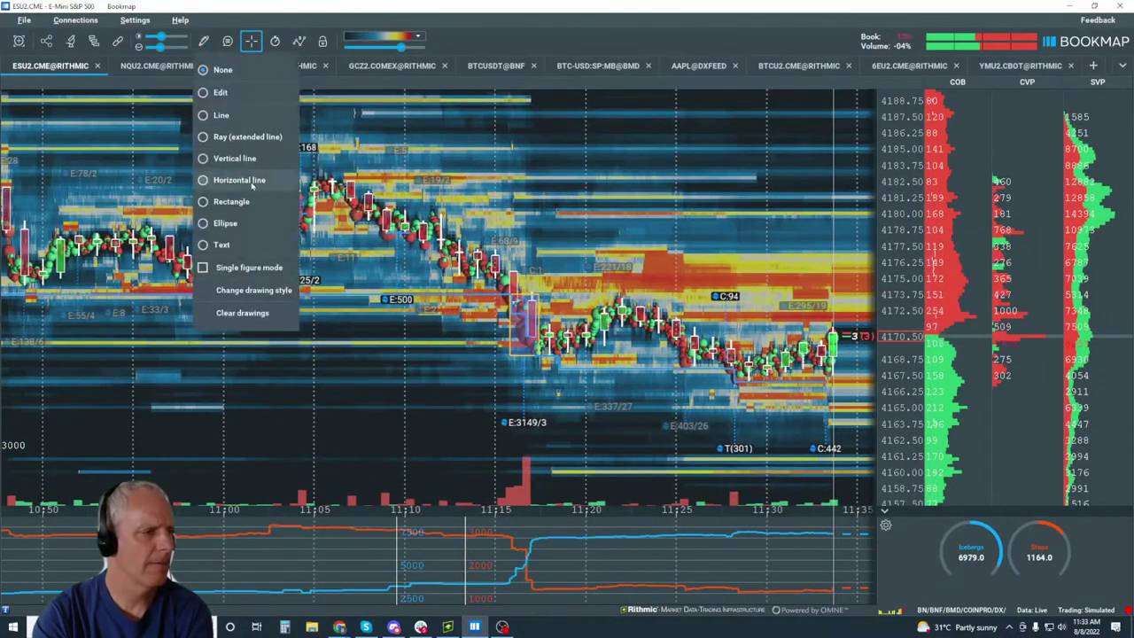
pyautogui.click(260, 181)
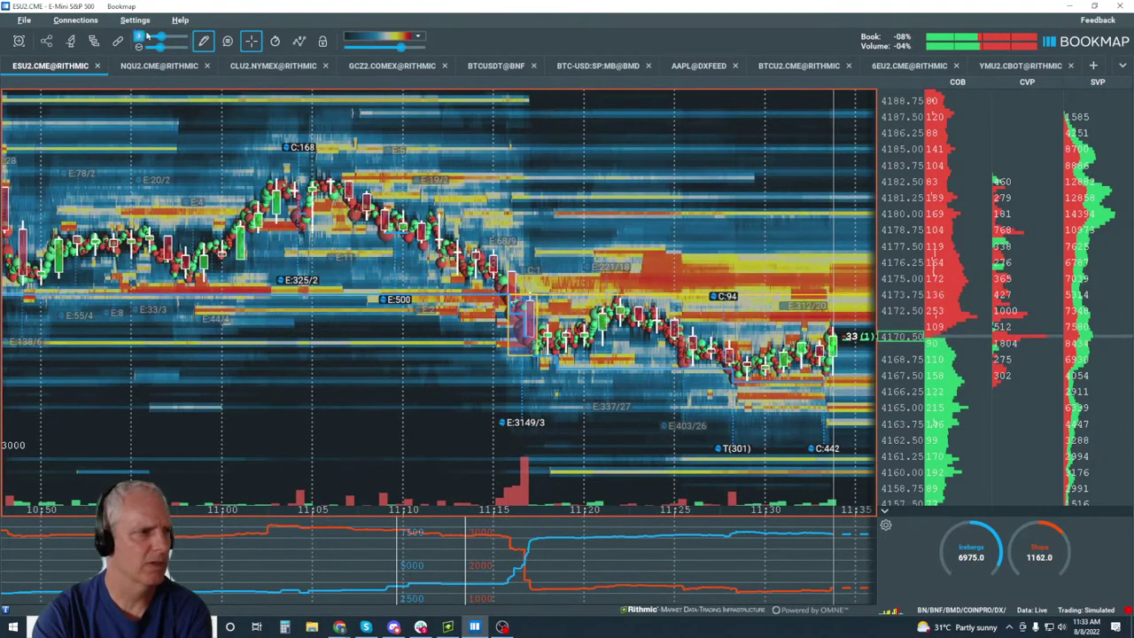
pyautogui.click(203, 41)
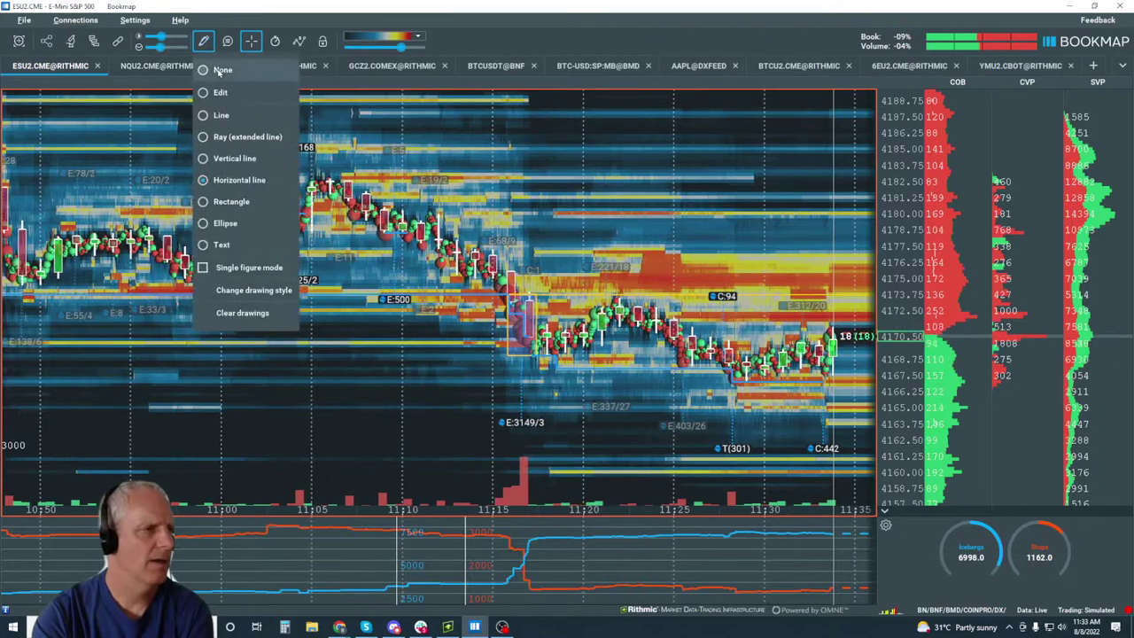
pyautogui.click(216, 71)
# Examine the live price action from 11:28 to 11:35 against the iceberg markers and resting liquidity between 4172 and 4164.
pyautogui.scroll(3, 781, 210)
pyautogui.scroll(-3, 781, 210)
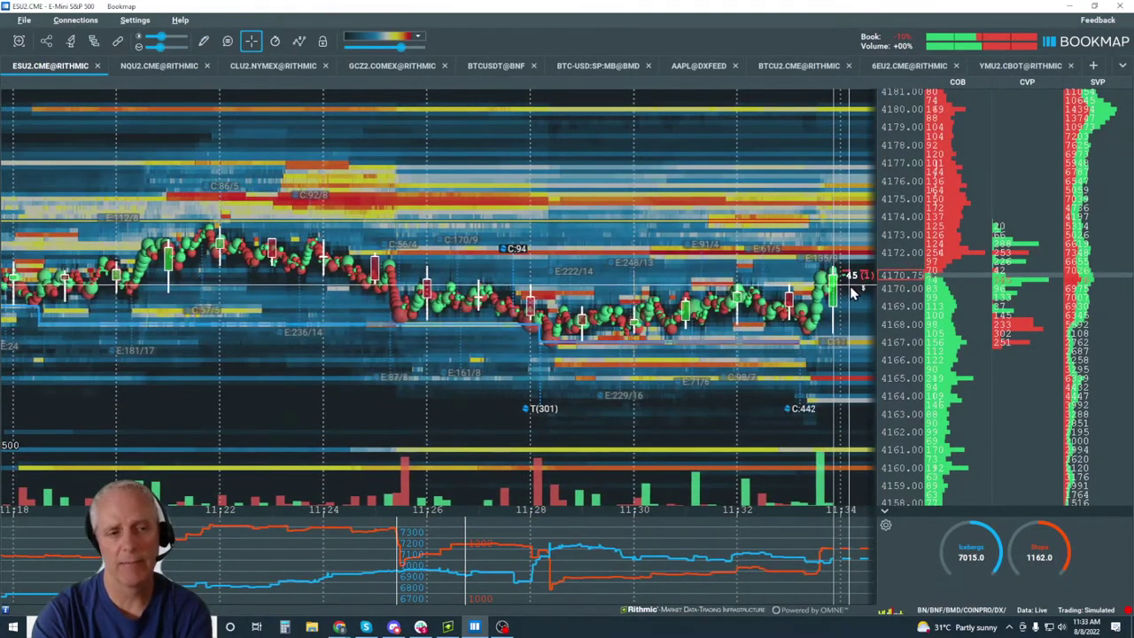
pyautogui.scroll(5, 856, 311)
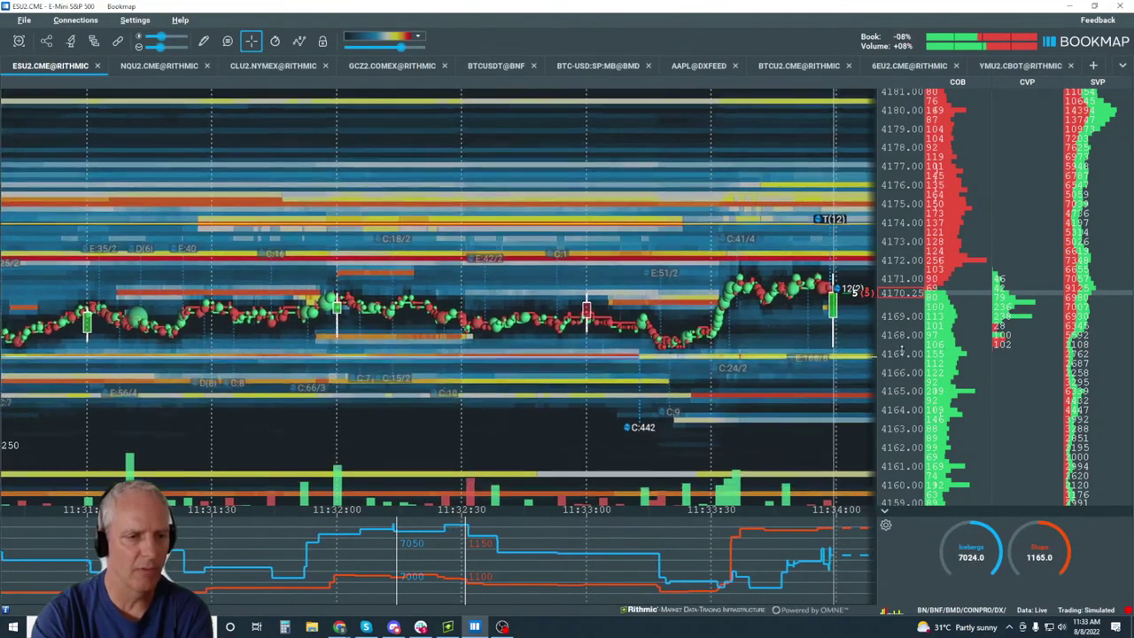
pyautogui.scroll(3, 833, 275)
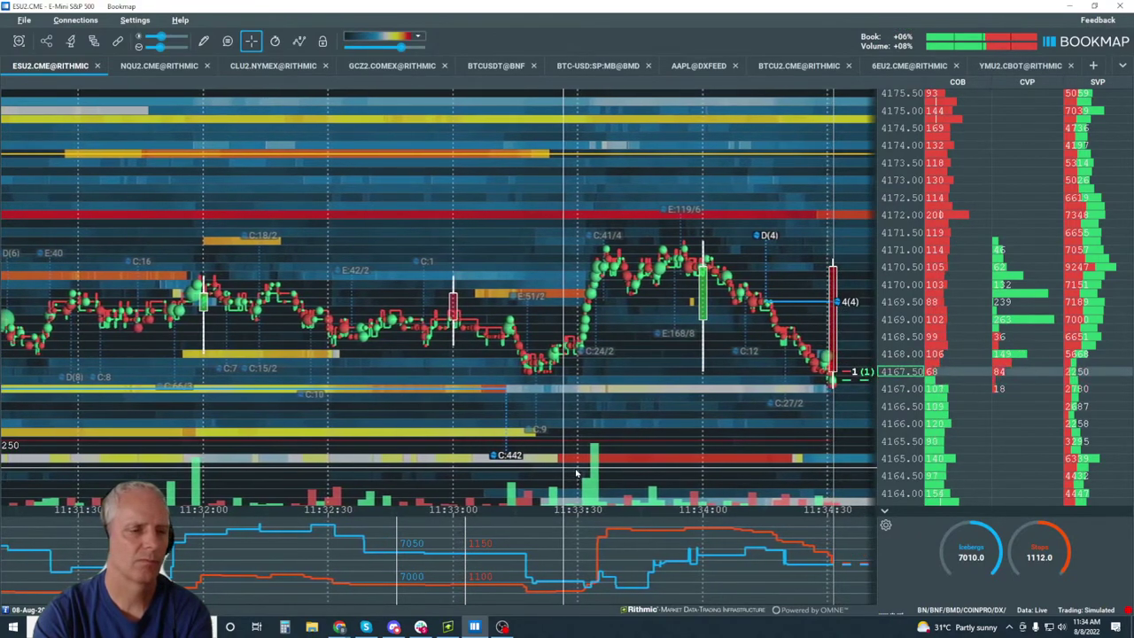
pyautogui.scroll(-3, 578, 473)
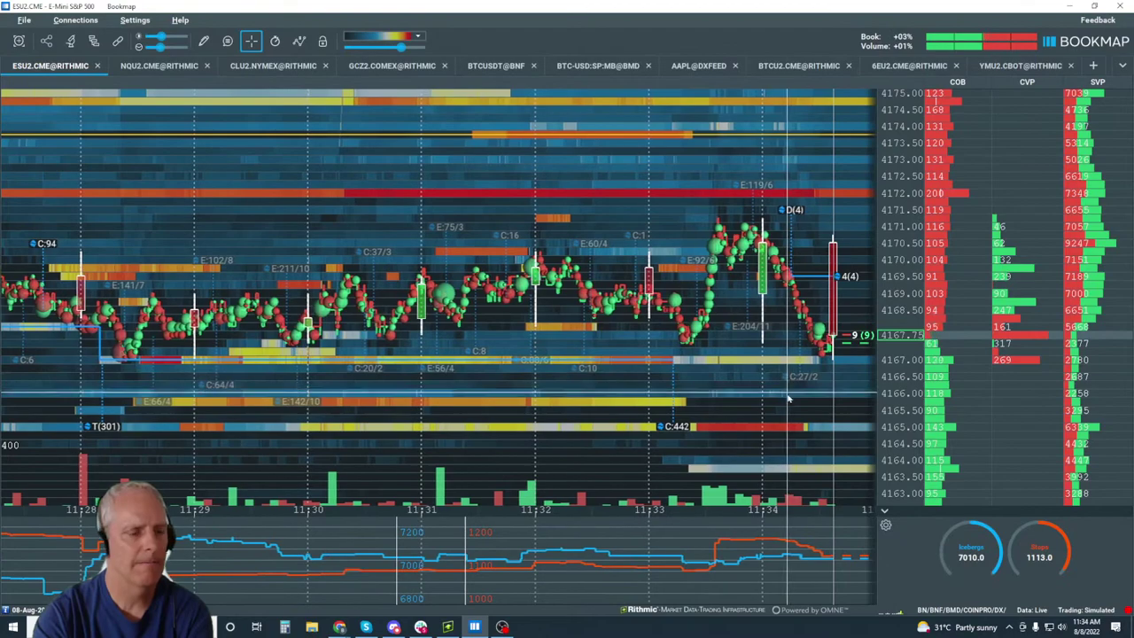
pyautogui.scroll(1, 791, 396)
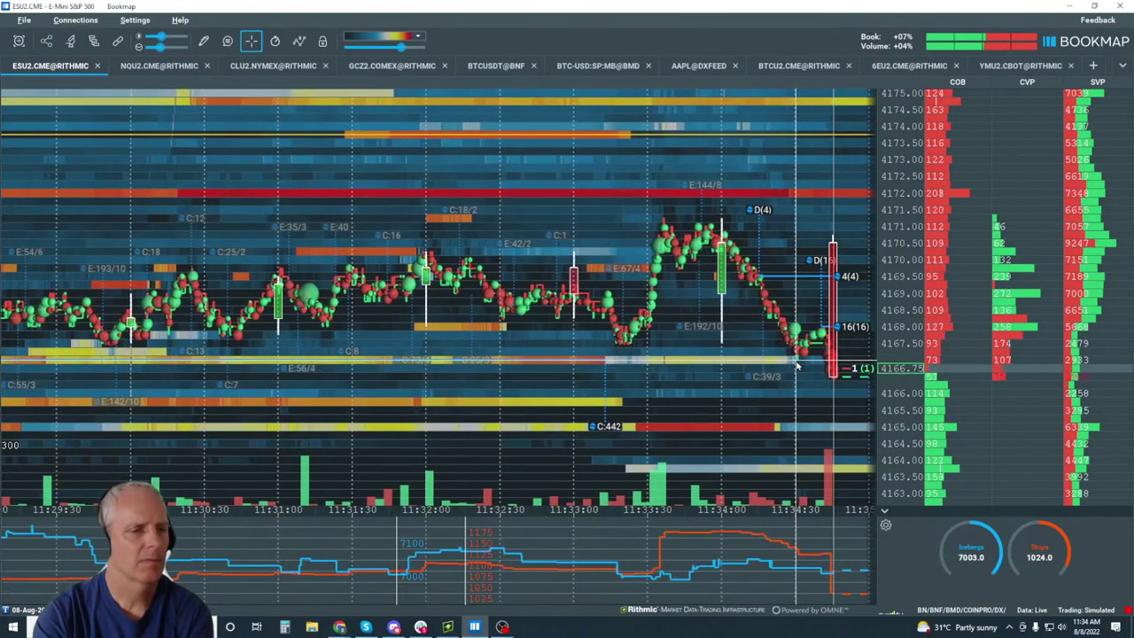
pyautogui.scroll(-2, 831, 337)
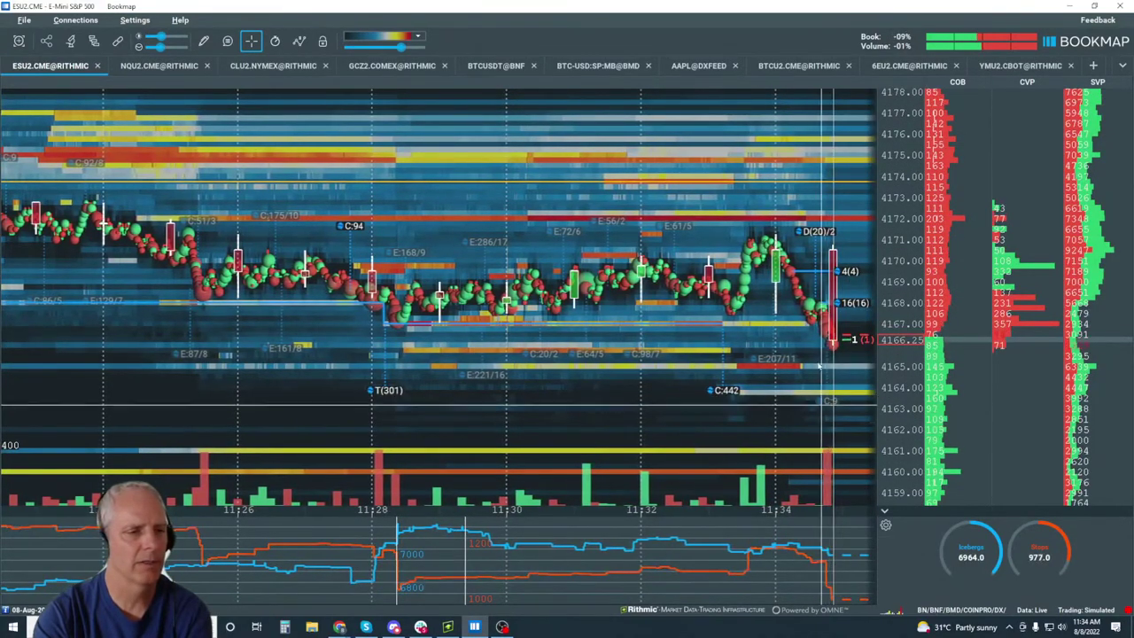
pyautogui.scroll(3, 818, 366)
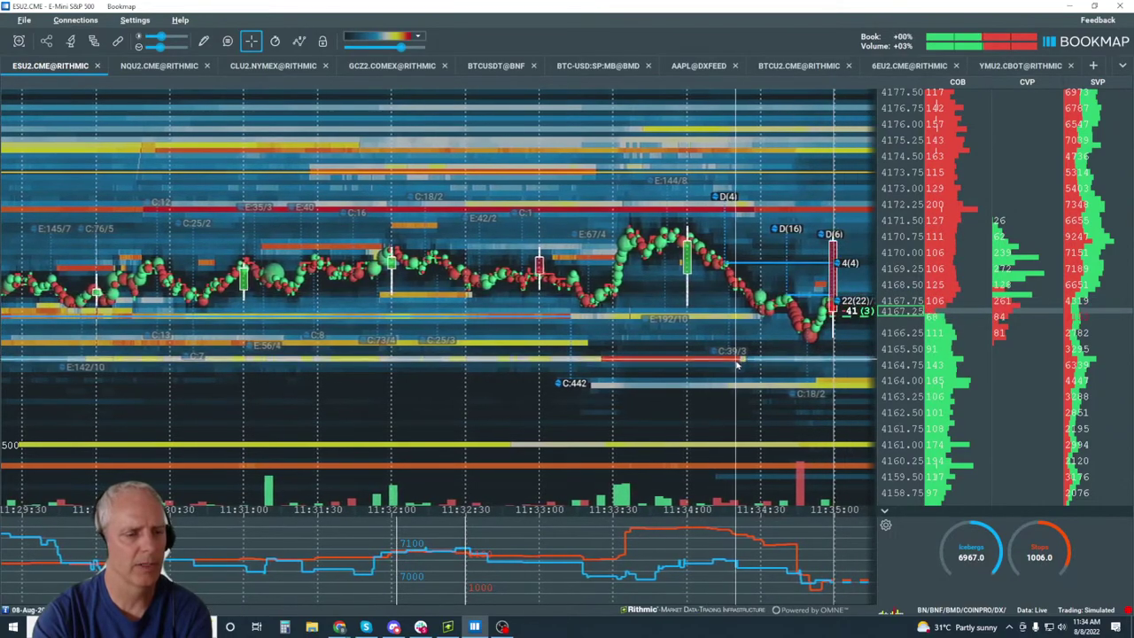
# Compare current trading with the boxed 11:15 sell-off, and inspect the iceberg executions at 4165.00 from 11:37 onwards.
pyautogui.scroll(-5, 735, 363)
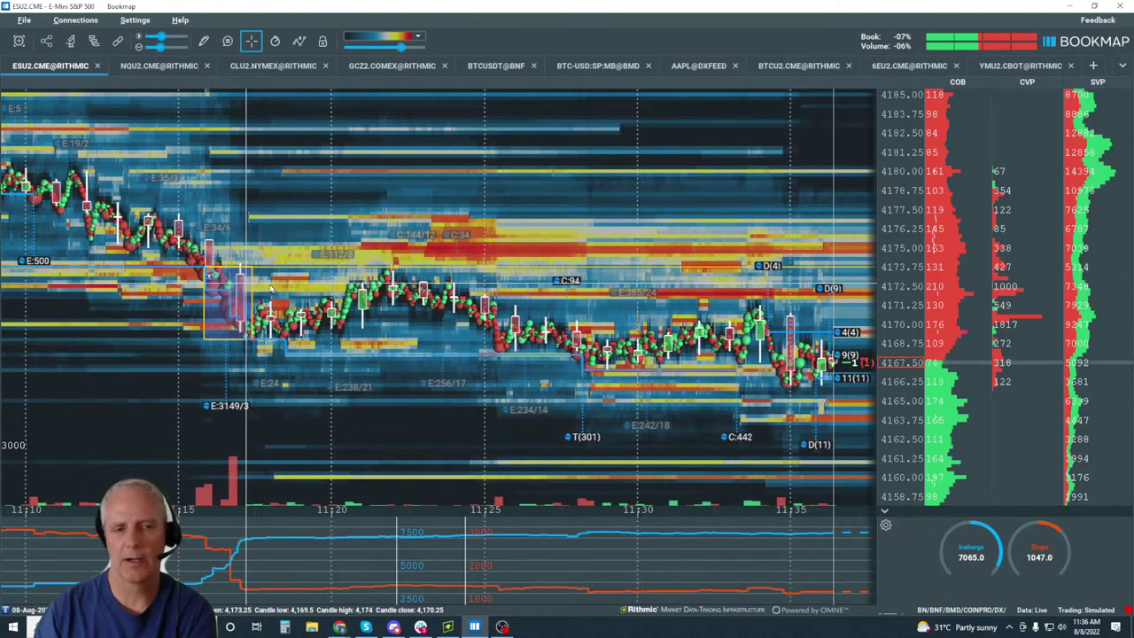
pyautogui.scroll(5, 525, 251)
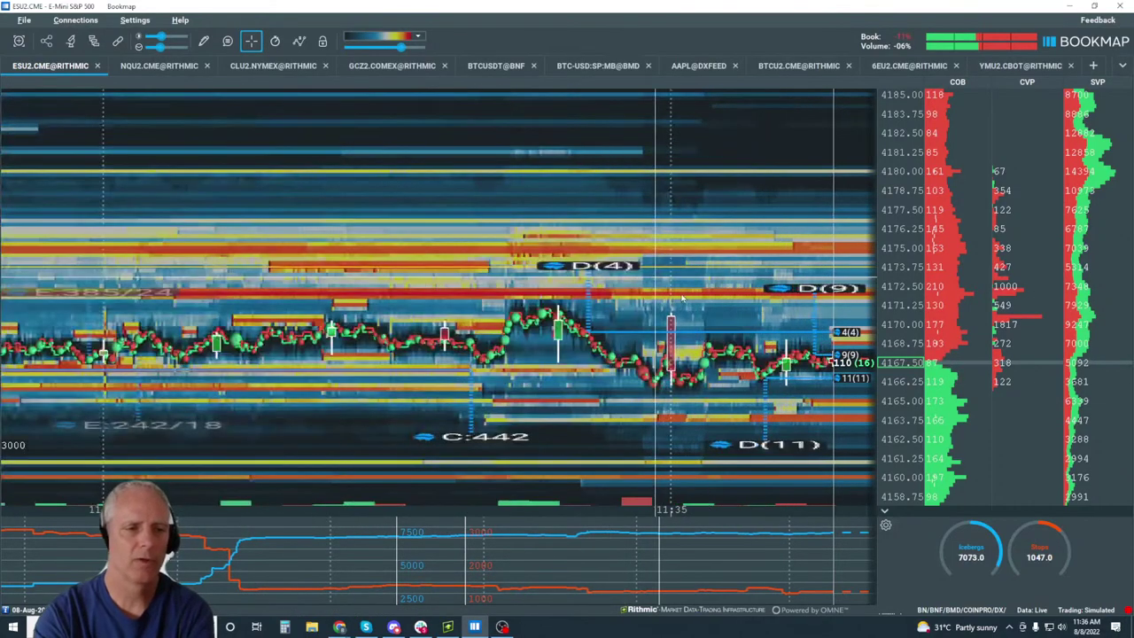
pyautogui.scroll(4, 889, 353)
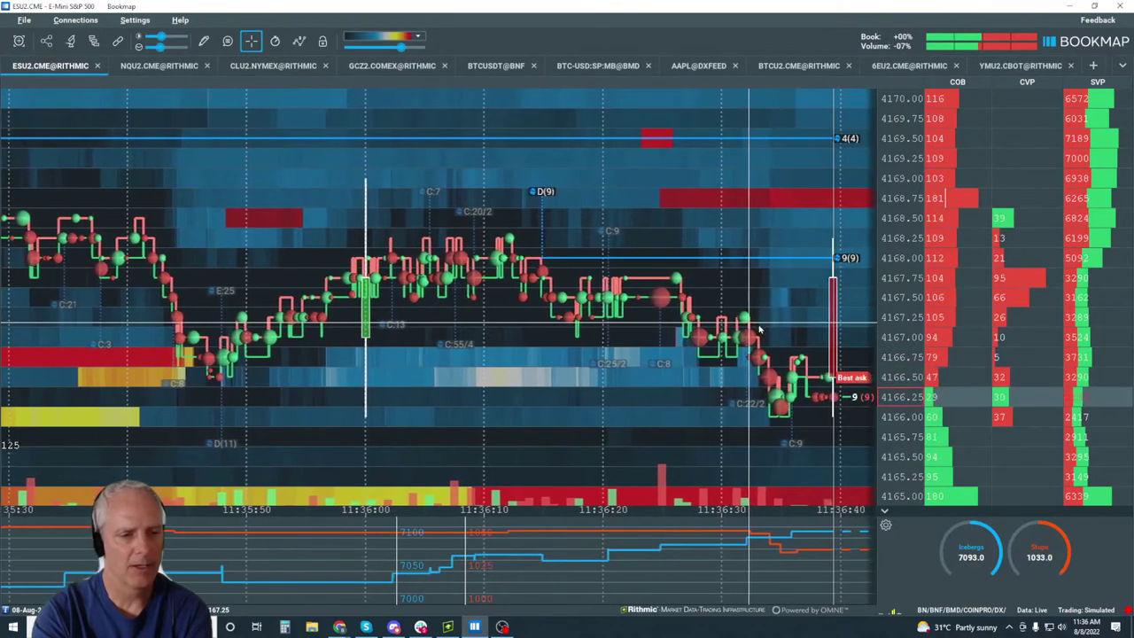
pyautogui.scroll(3, 741, 424)
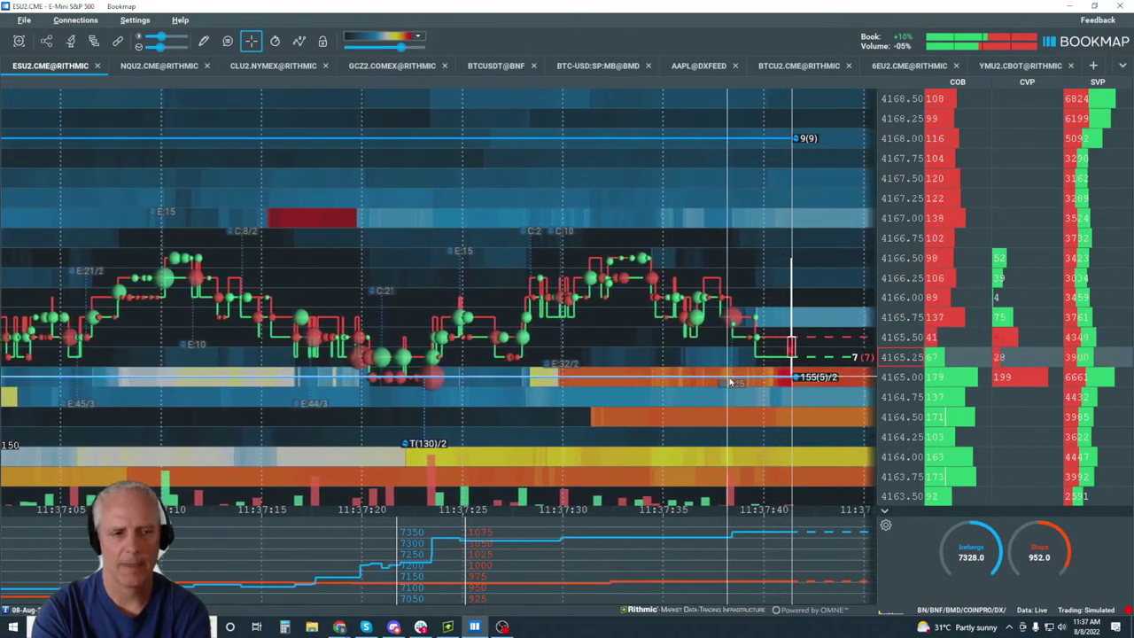
pyautogui.scroll(-3, 731, 381)
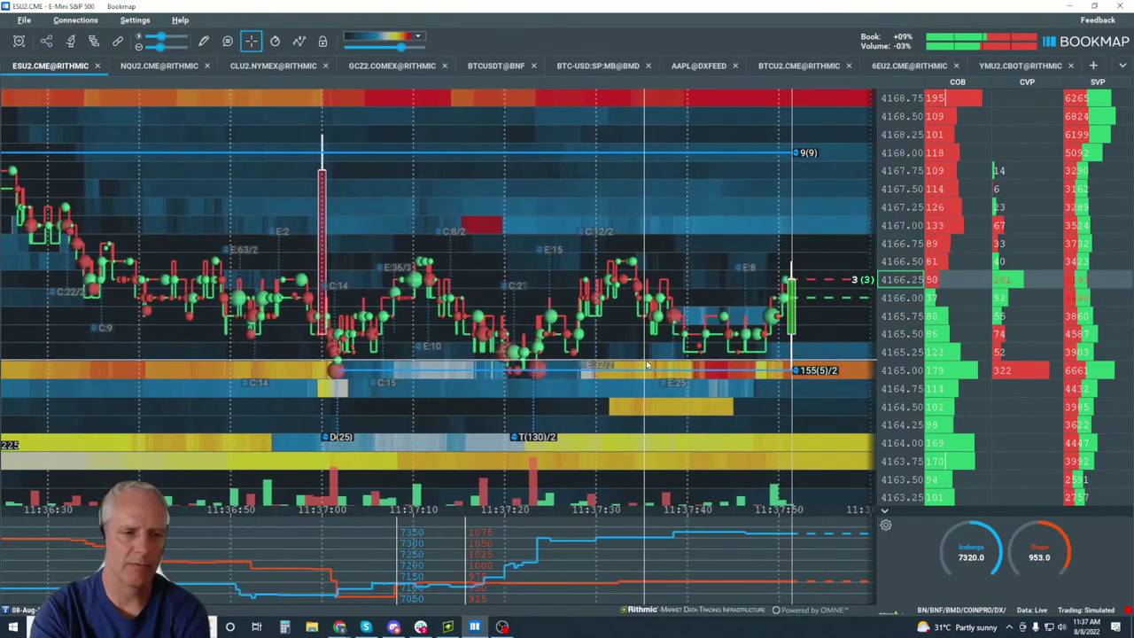
pyautogui.scroll(-2, 833, 398)
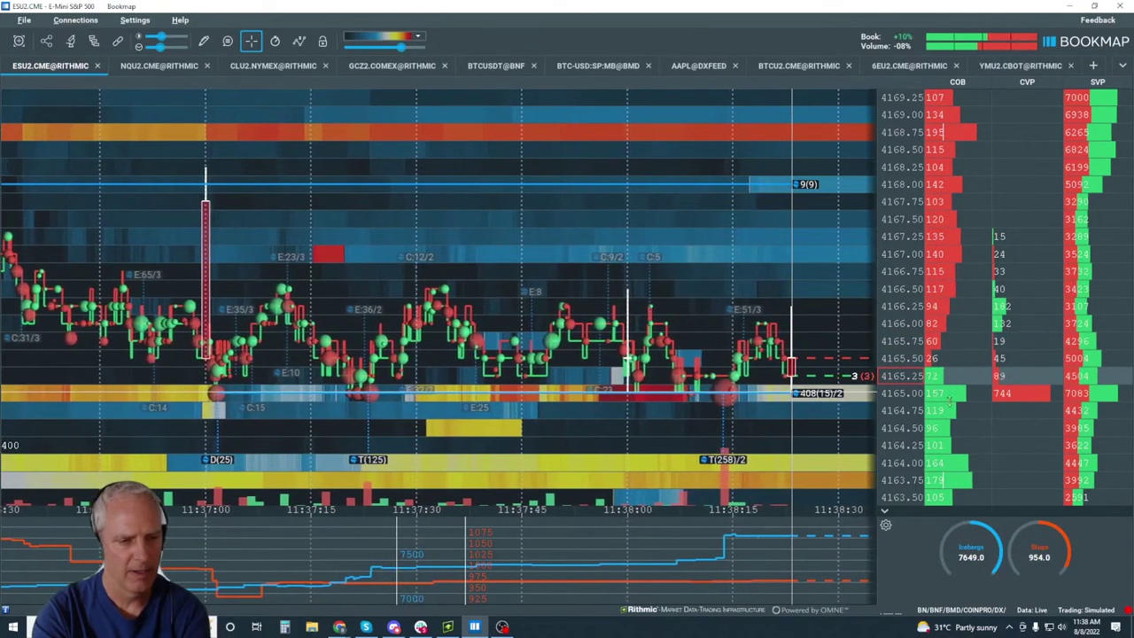
# Inspect the break below 4165.00 at 11:38:40 and its iceberg and stop activity through 11:39:15.
pyautogui.scroll(1, 1010, 358)
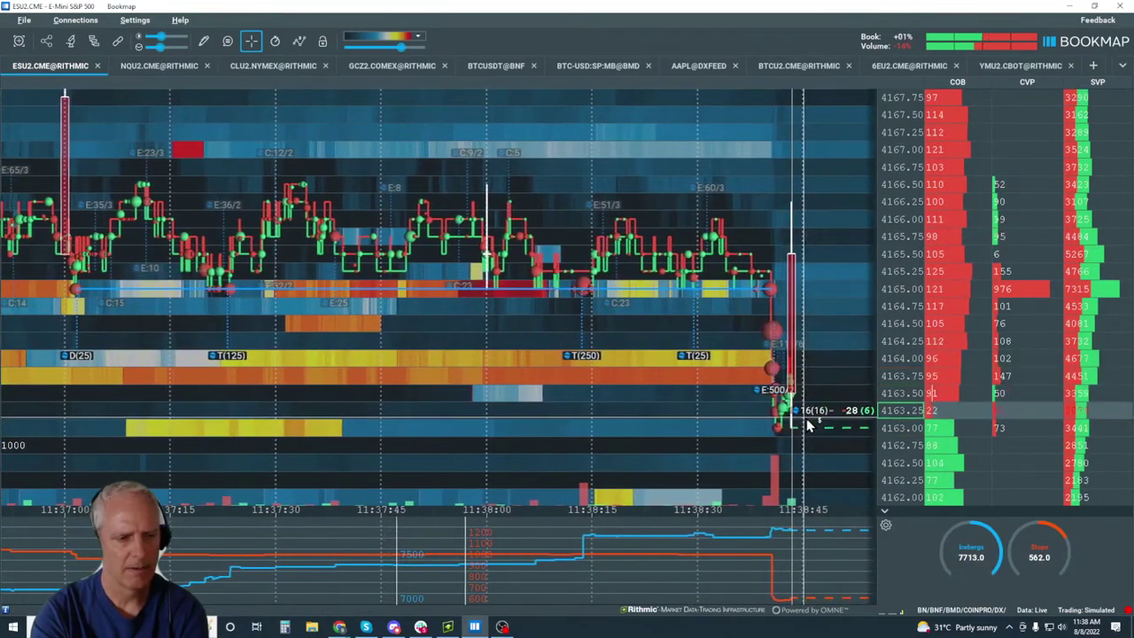
pyautogui.scroll(4, 809, 424)
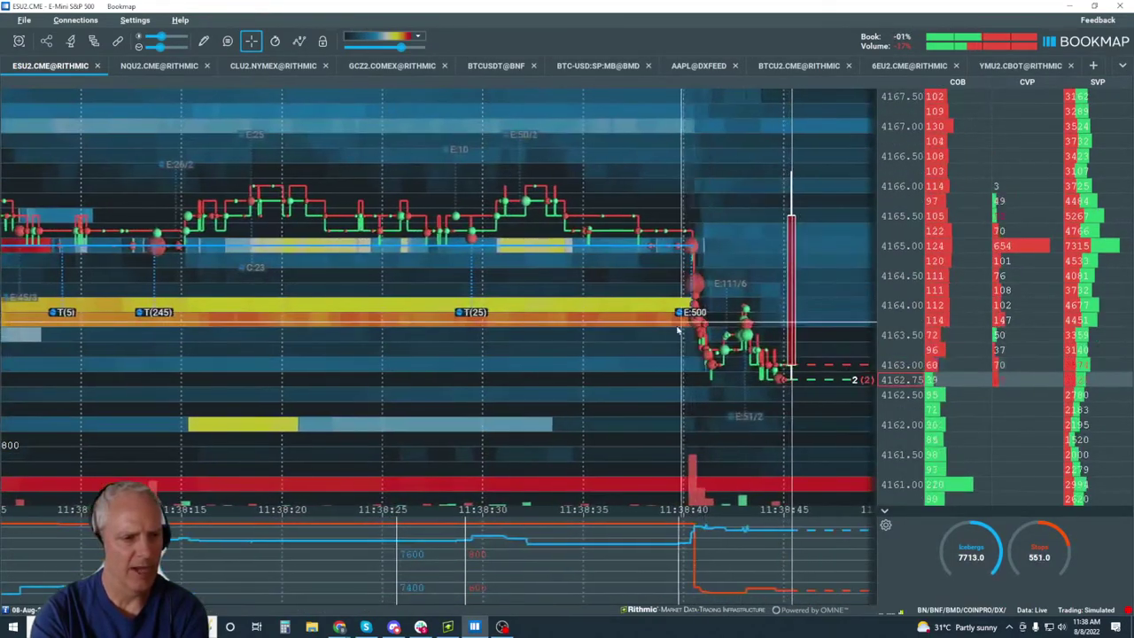
pyautogui.scroll(-5, 674, 251)
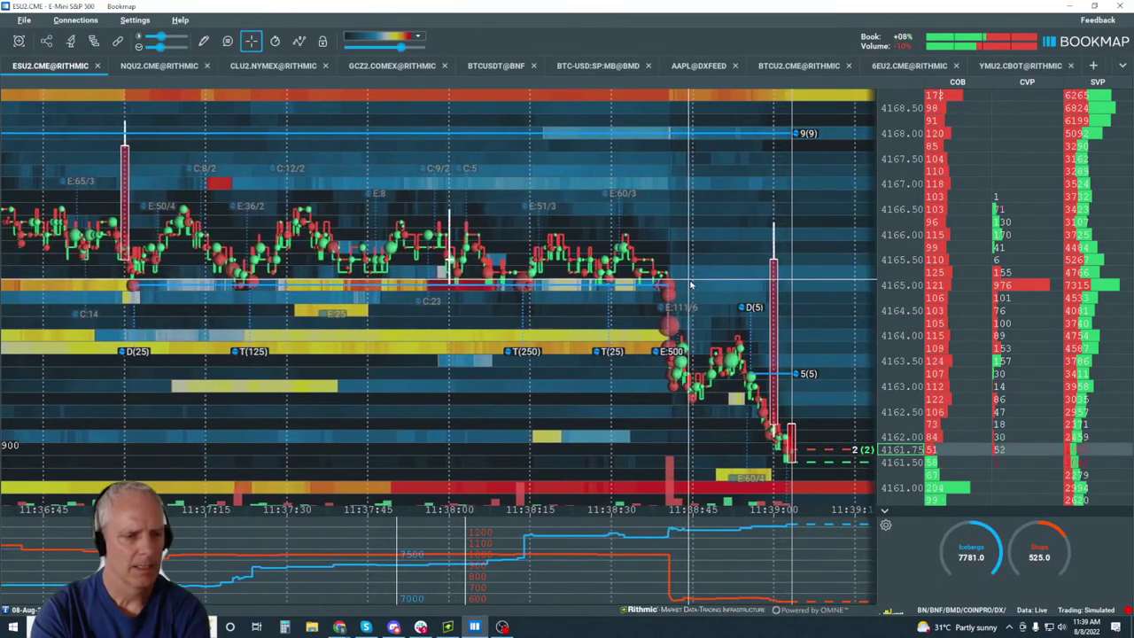
pyautogui.scroll(-2, 906, 202)
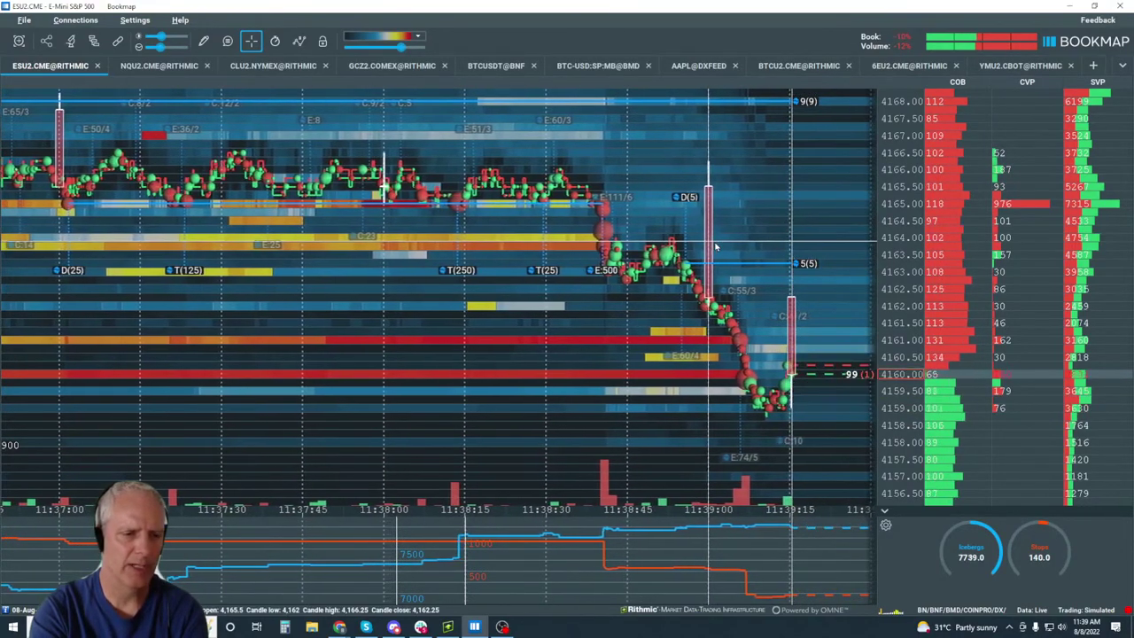
# Review the 11:39 sell-off against the session back to 08:30, and examine the icebergs near the live price.
pyautogui.scroll(-5, 716, 249)
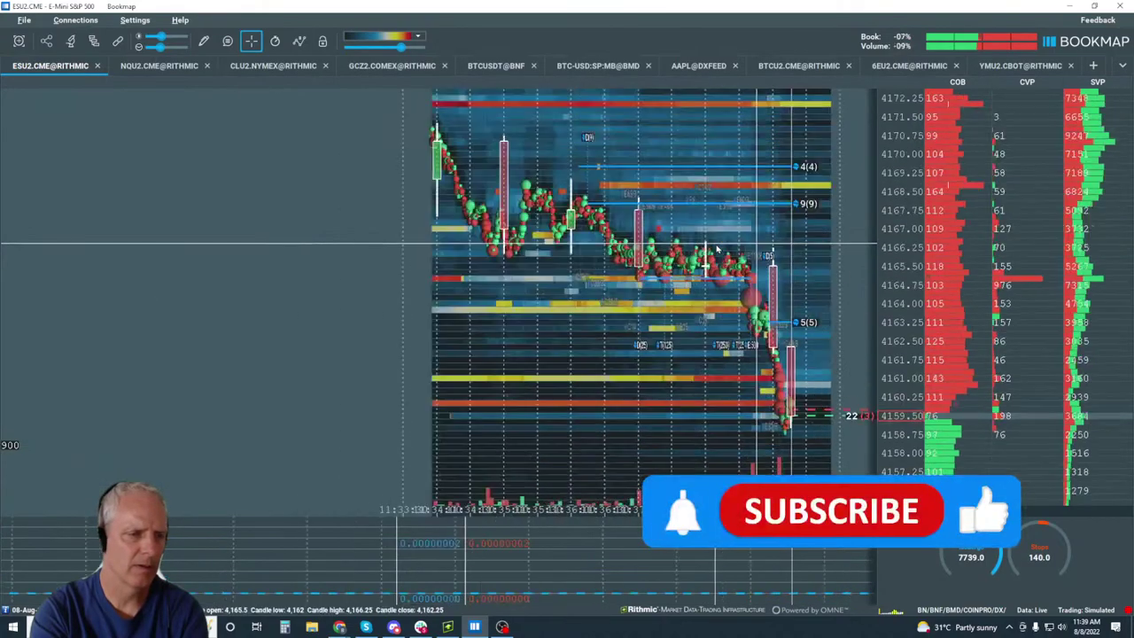
pyautogui.scroll(-3, 716, 251)
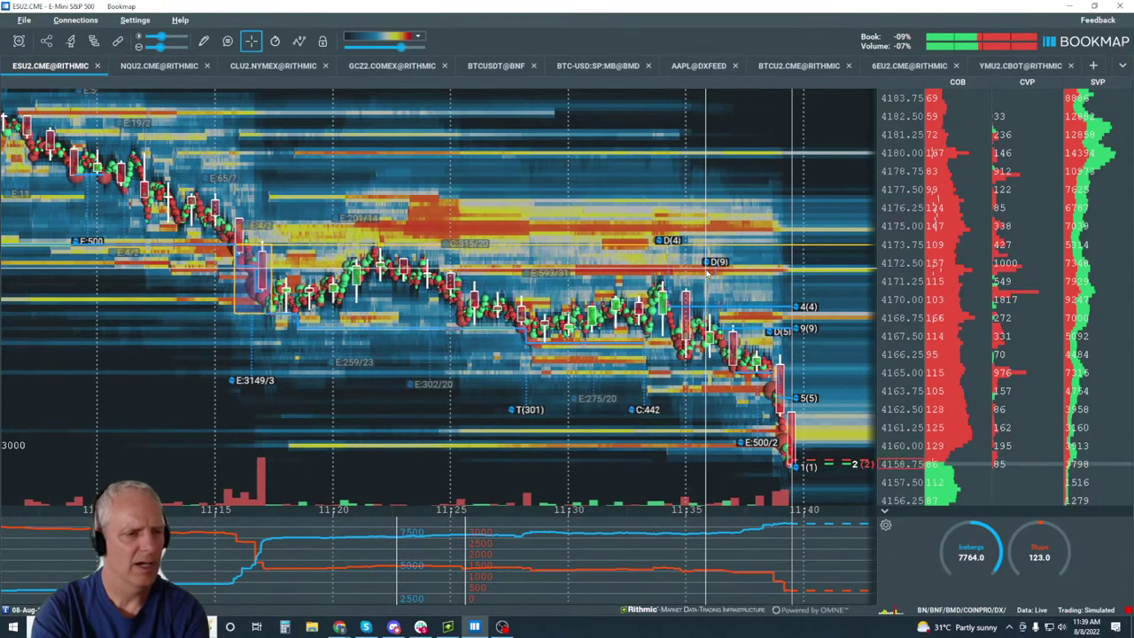
pyautogui.scroll(-5, 708, 273)
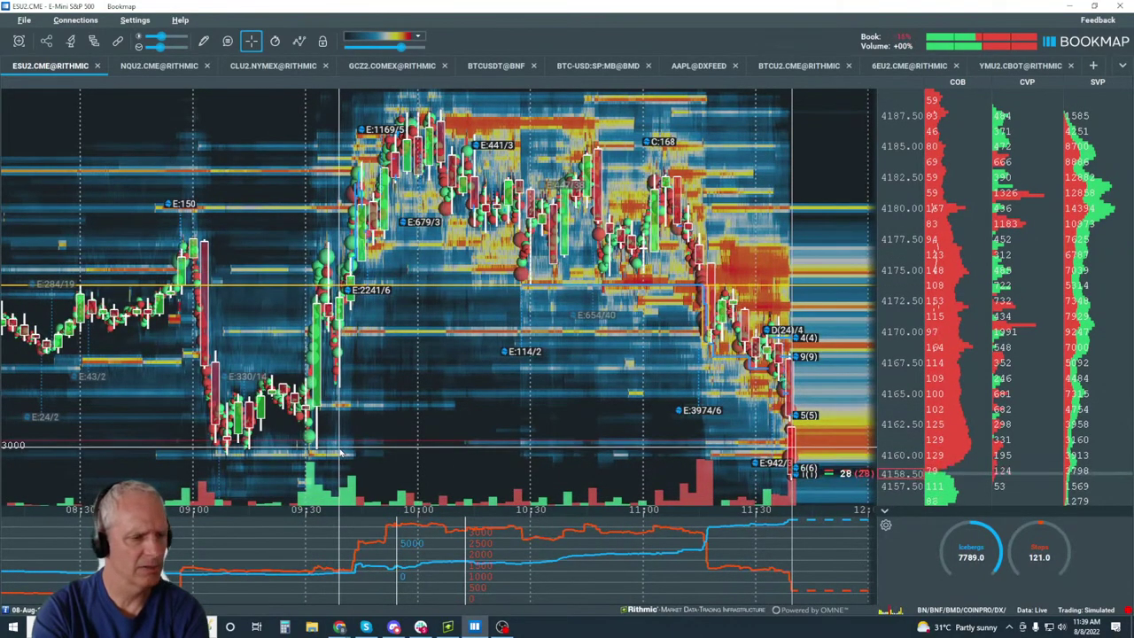
pyautogui.scroll(10, 787, 379)
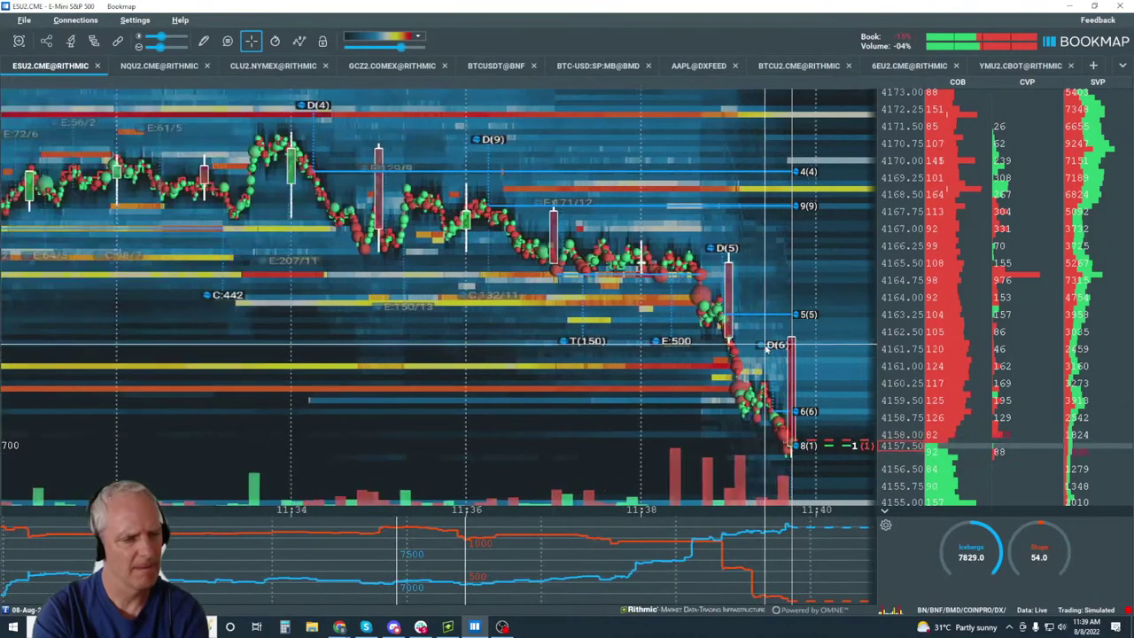
pyautogui.scroll(5, 765, 346)
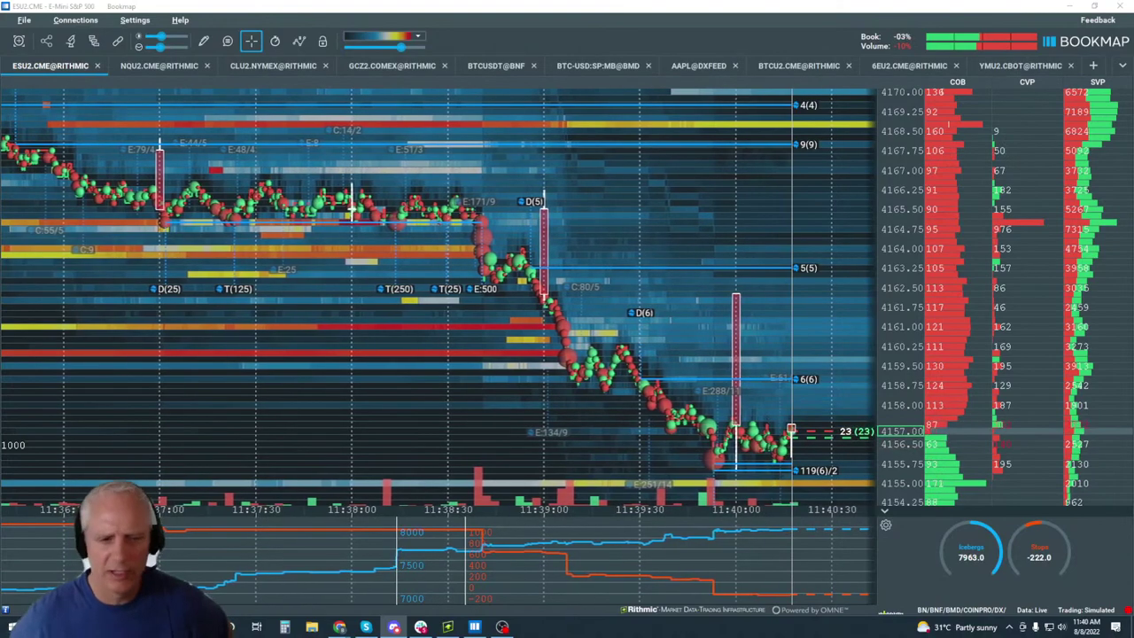
pyautogui.moveTo(915, 503)
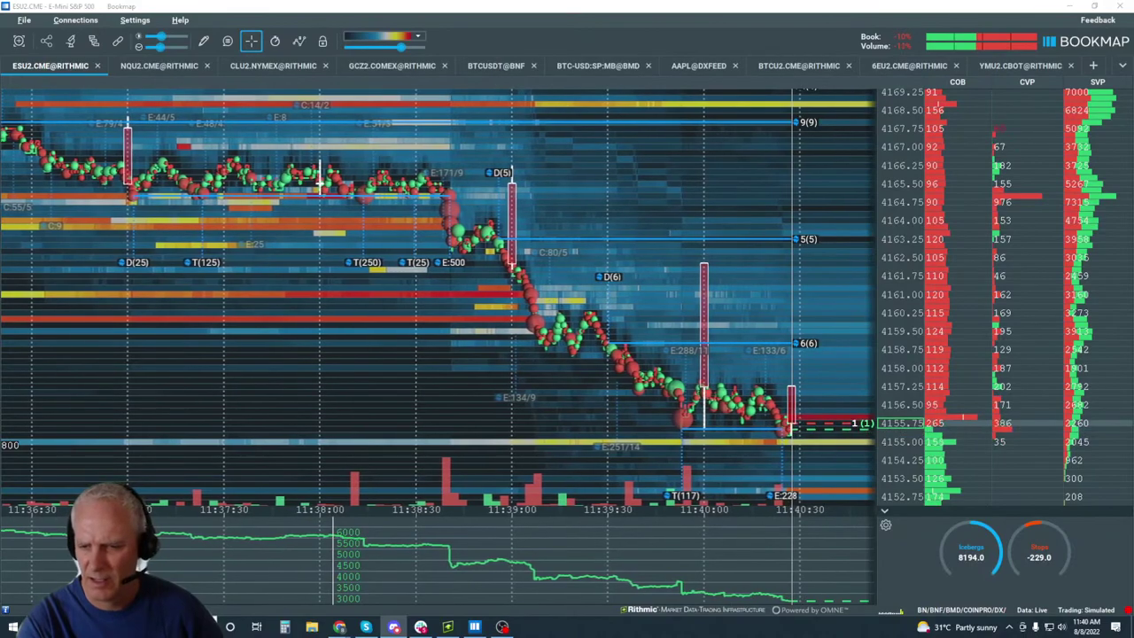
pyautogui.scroll(-5, 820, 434)
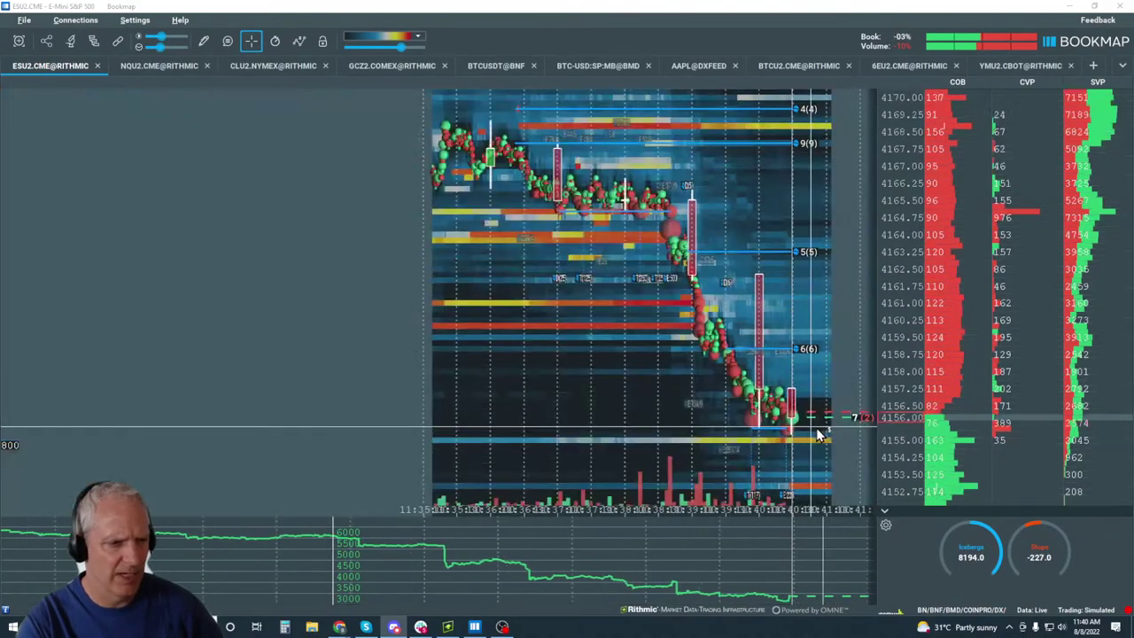
# Examine the lows near 4156 after the 11:39 sell-off, and compare them with the preceding price action and iceberg markers.
pyautogui.scroll(5, 811, 449)
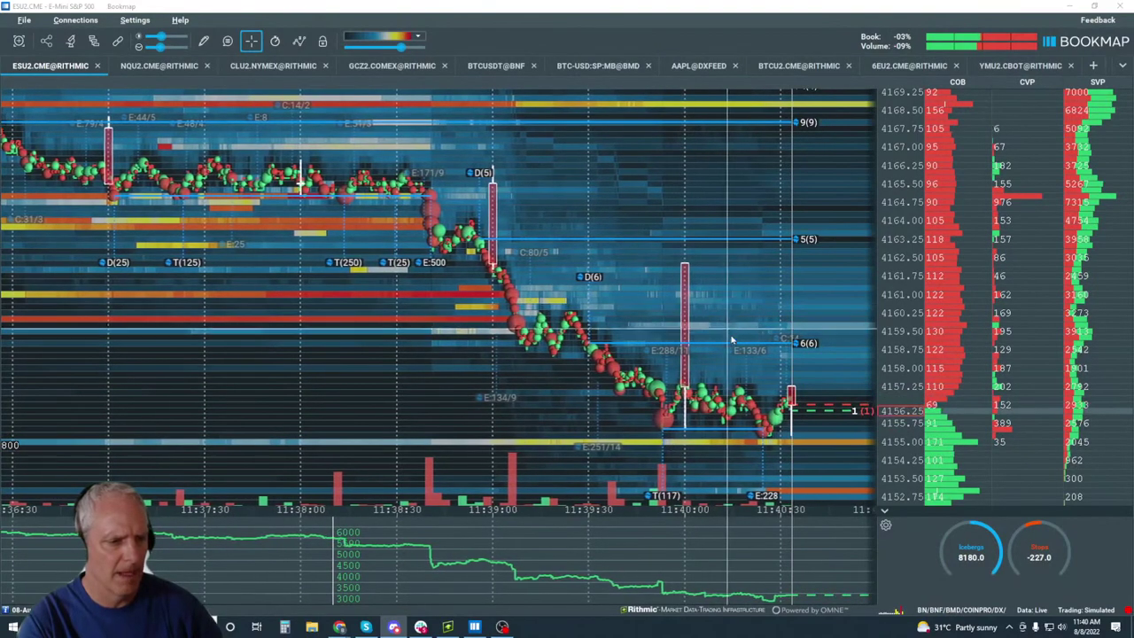
pyautogui.scroll(-2, 745, 351)
pyautogui.scroll(-1, 745, 351)
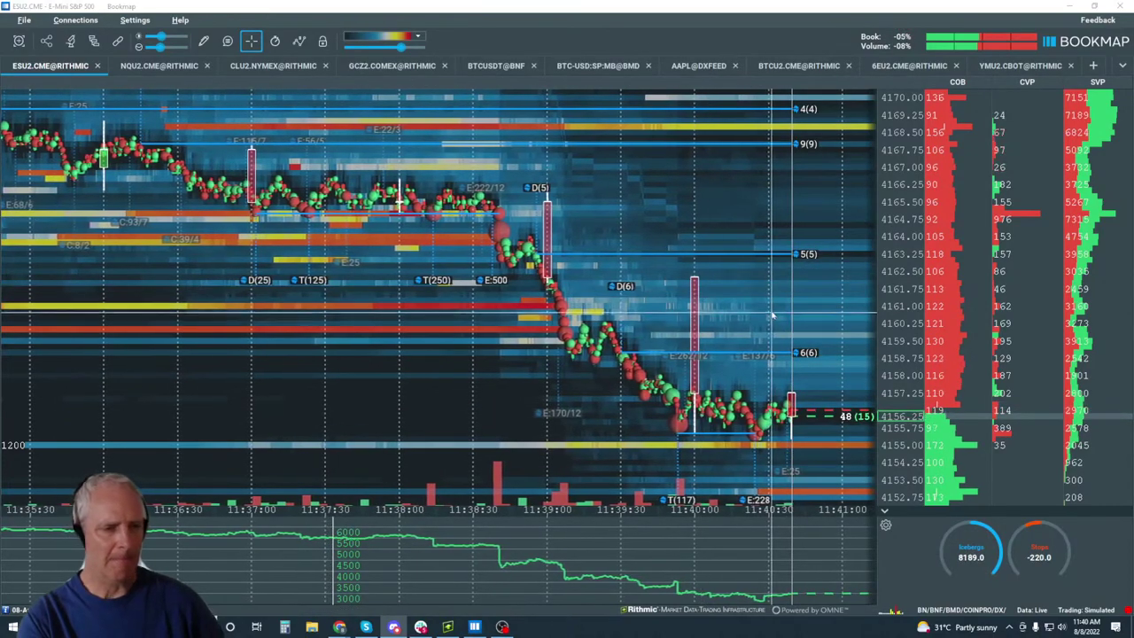
pyautogui.scroll(-3, 758, 323)
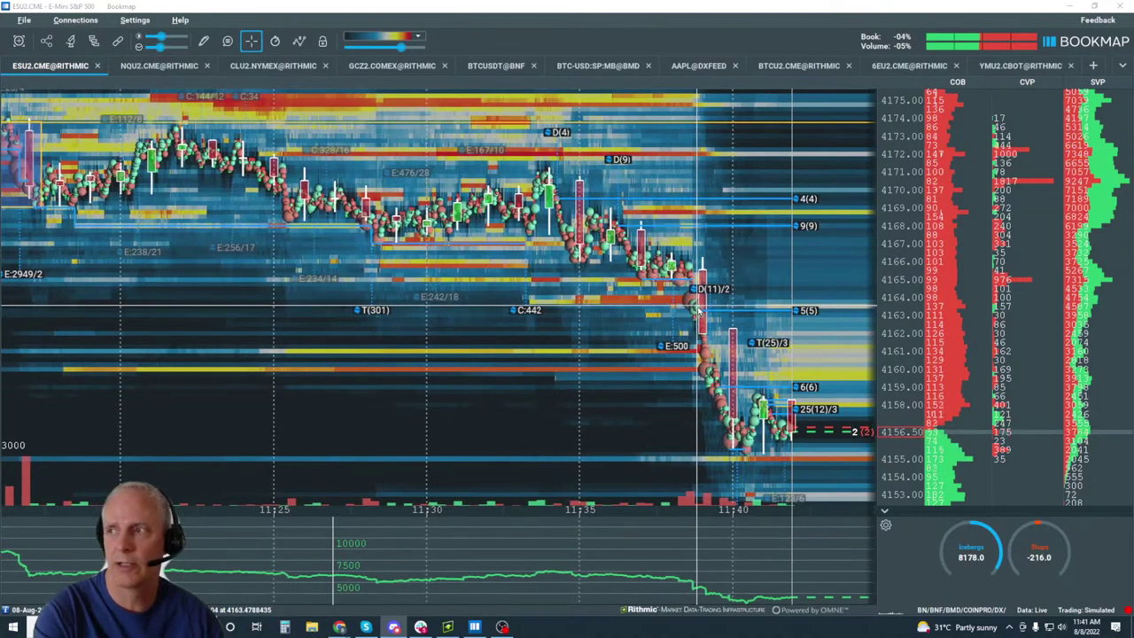
# Inspect the 11:42 break below 4155.00, and check the resting liquidity near 4150.00 against the sell-off since 11:00.
pyautogui.scroll(6, 698, 311)
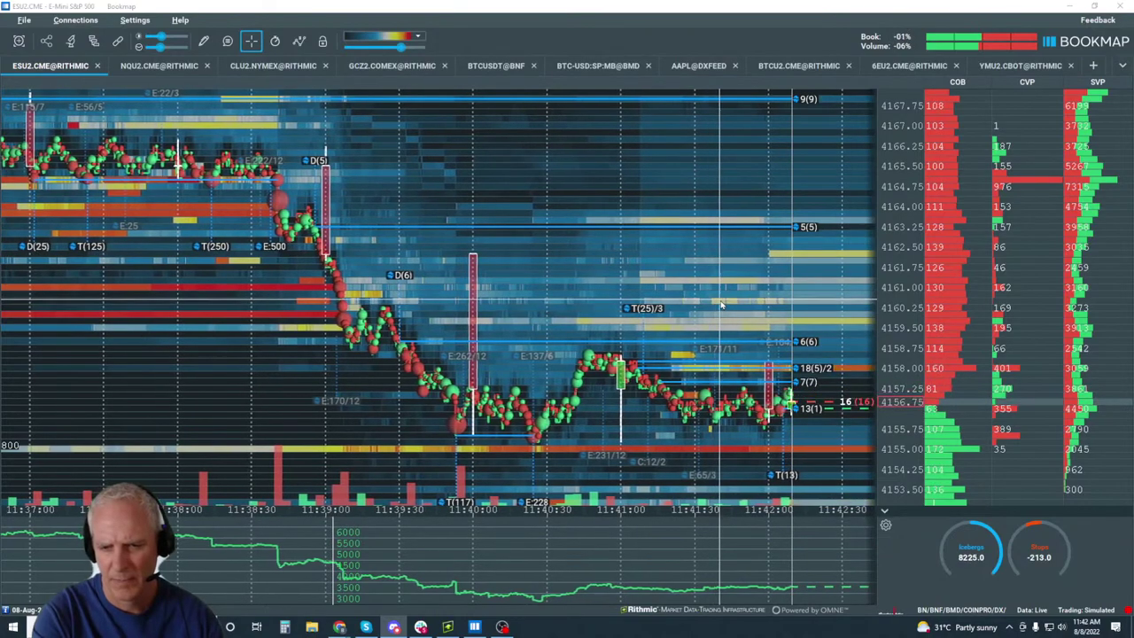
pyautogui.scroll(-3, 718, 304)
pyautogui.scroll(-3, 712, 299)
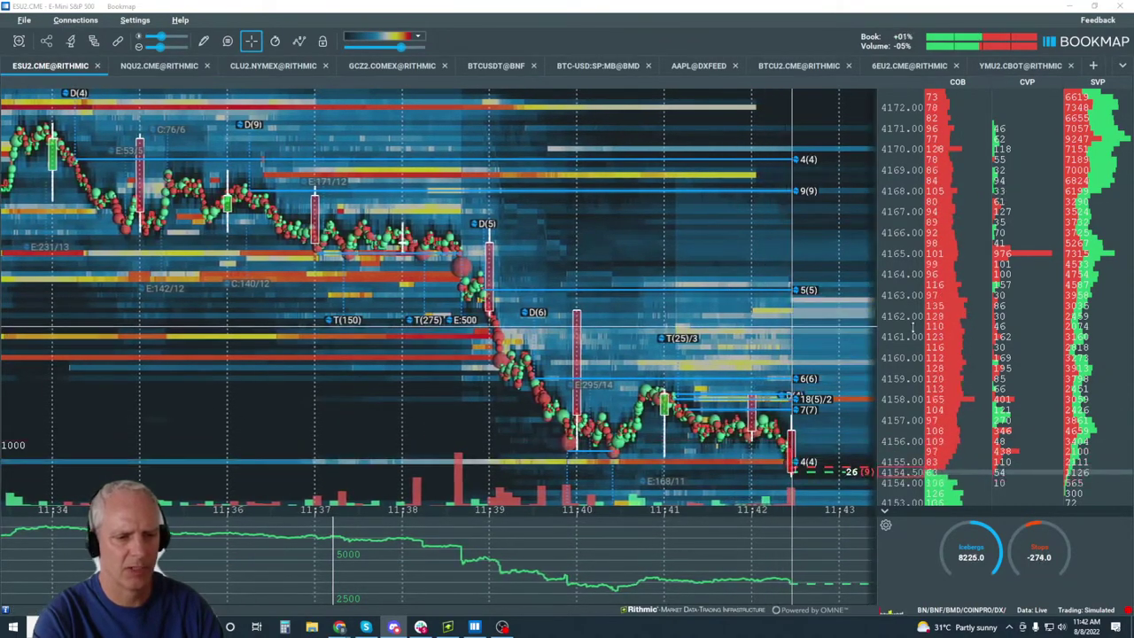
pyautogui.scroll(-5, 877, 406)
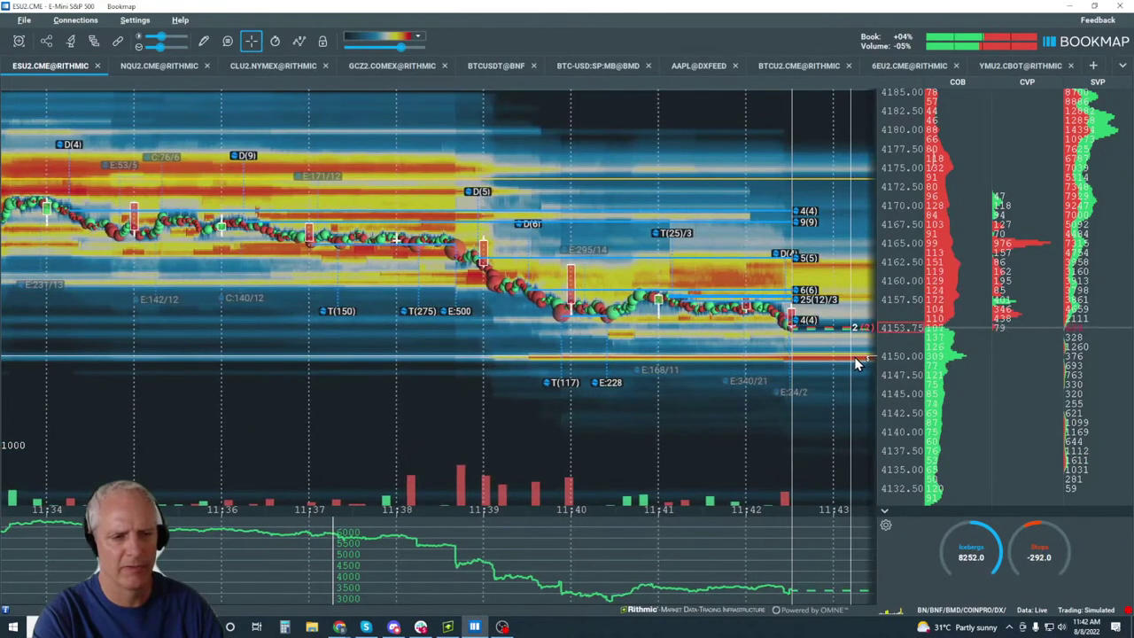
pyautogui.scroll(-5, 712, 285)
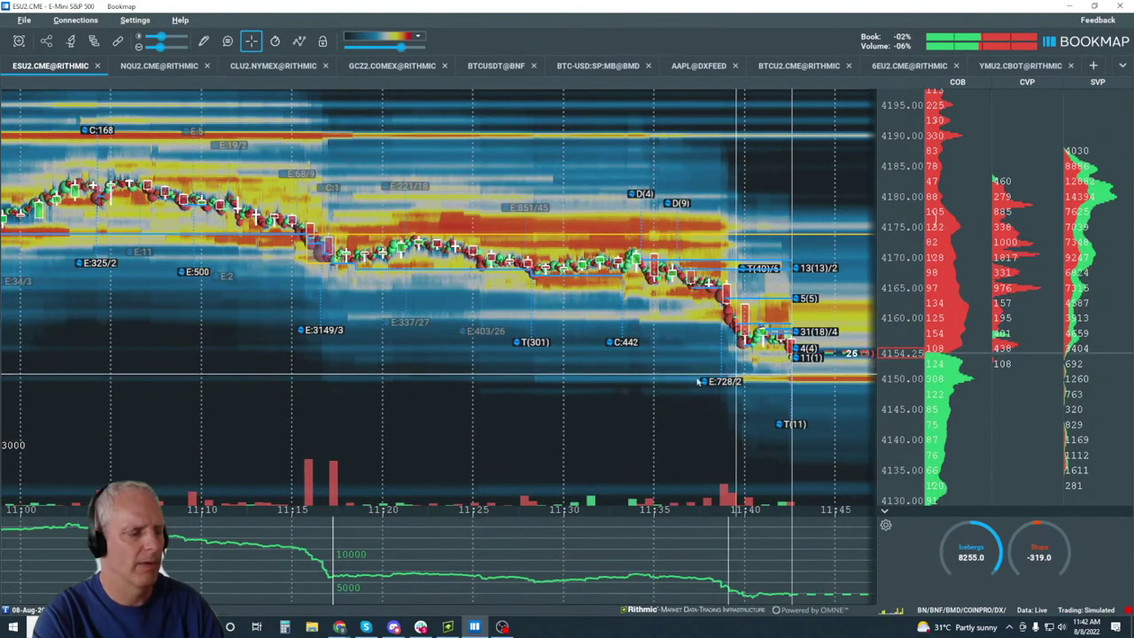
# Switch to Rithmic Trader Pro and compare the current ES price with earlier levels on the daily, hourly and 15-minute charts.
pyautogui.click(447, 628)
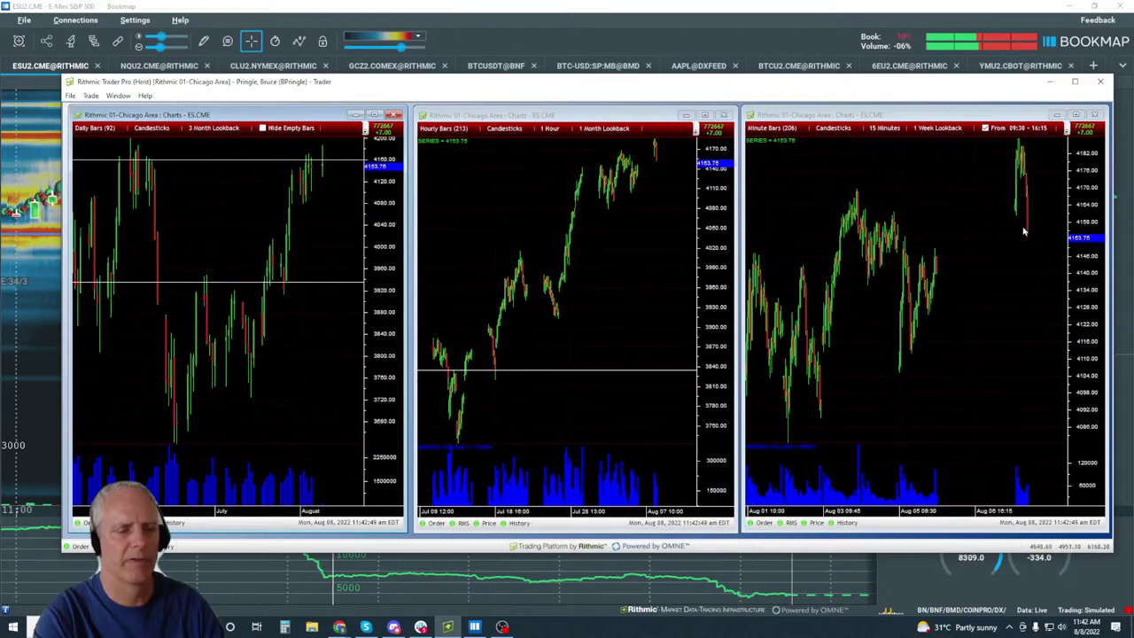
pyautogui.click(943, 256)
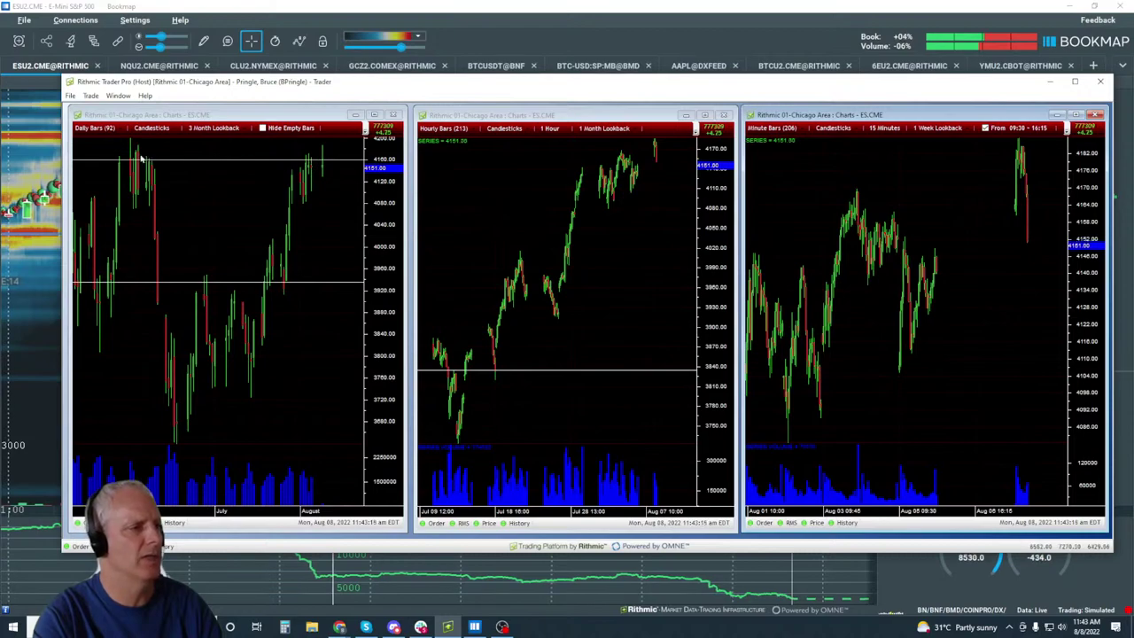
pyautogui.click(190, 154)
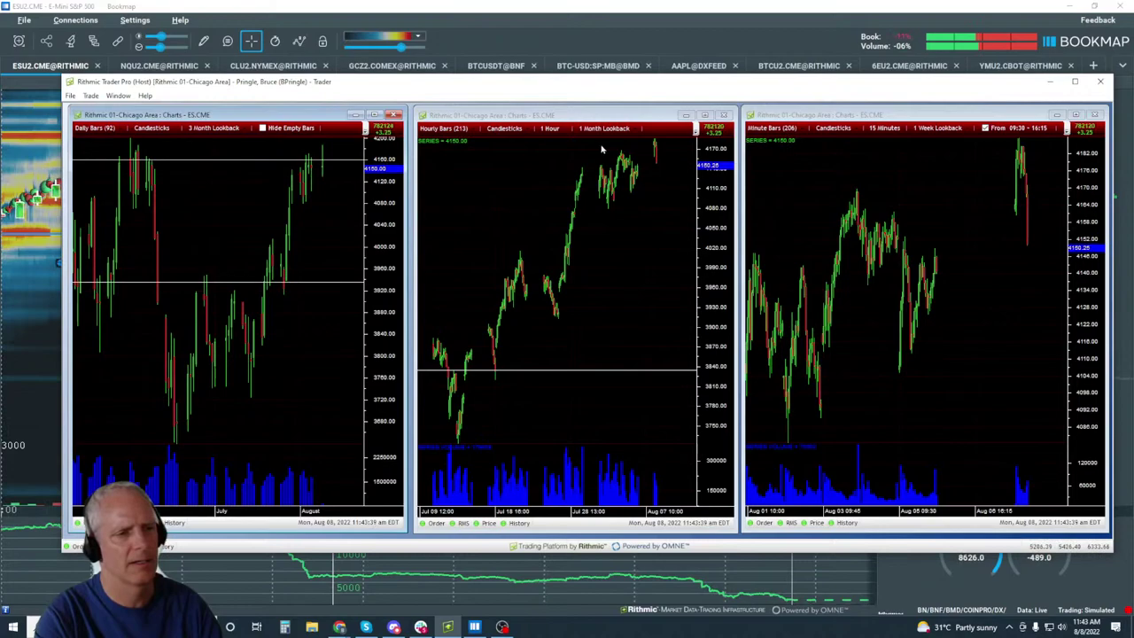
pyautogui.click(962, 255)
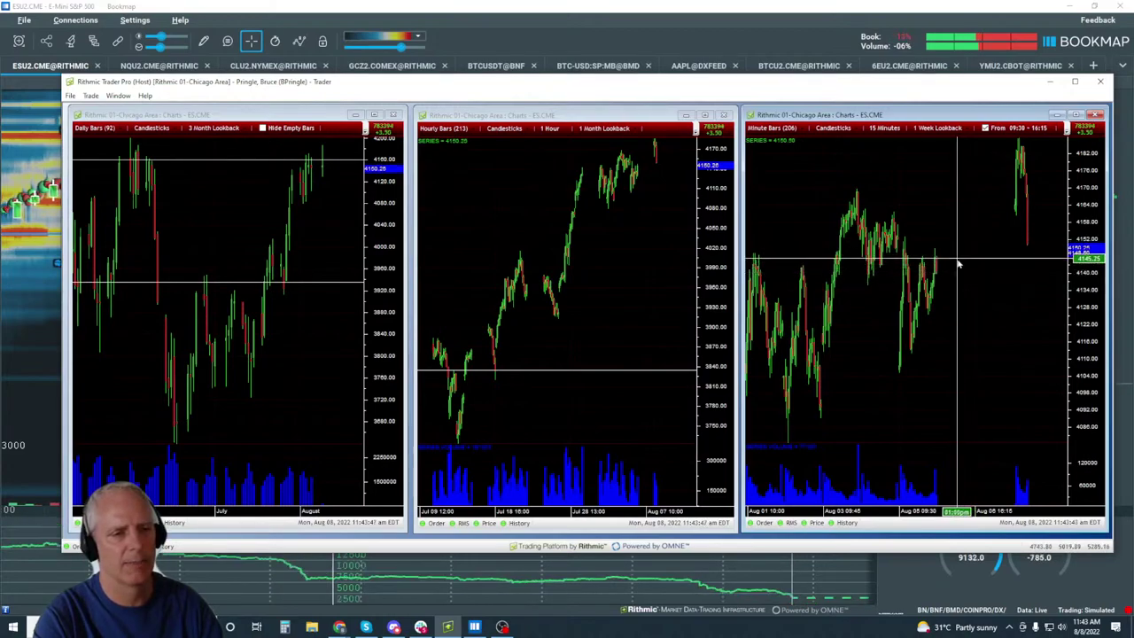
pyautogui.click(647, 172)
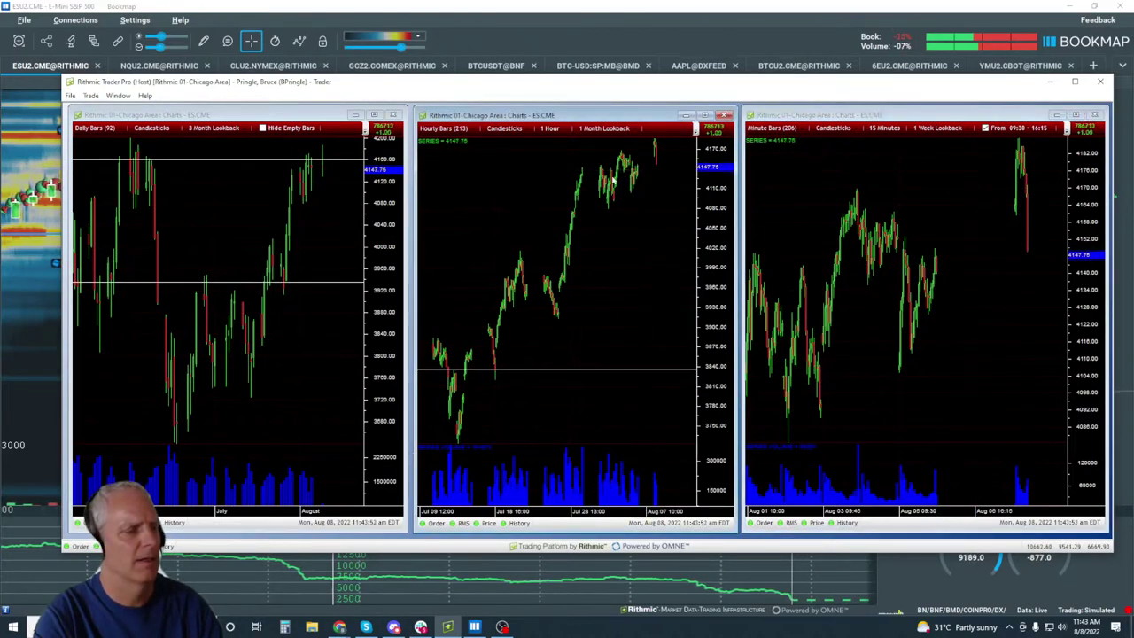
pyautogui.click(302, 153)
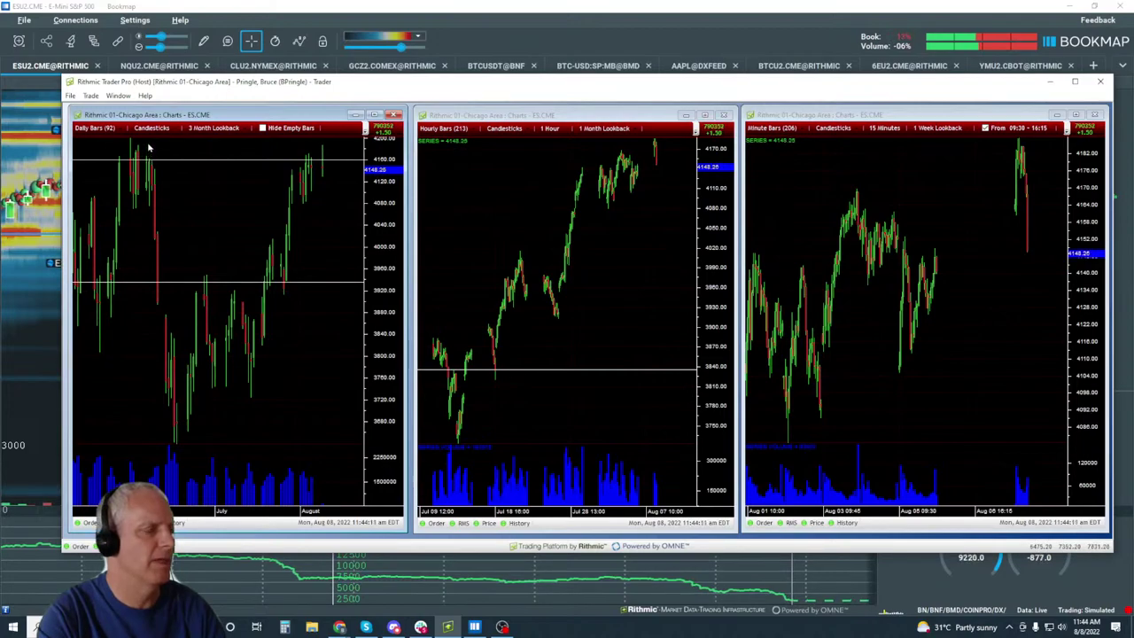
# Return to Bookmap and display the Stops indicator as a line in the sub-chart below the ES heatmap.
pyautogui.click(325, 15)
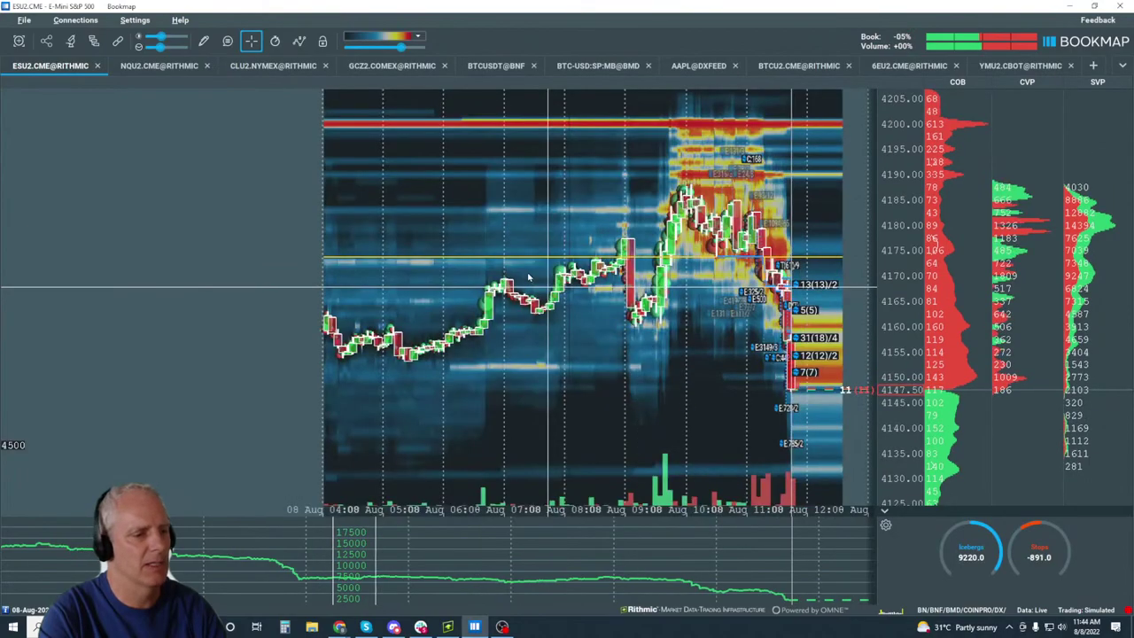
pyautogui.moveTo(910, 415)
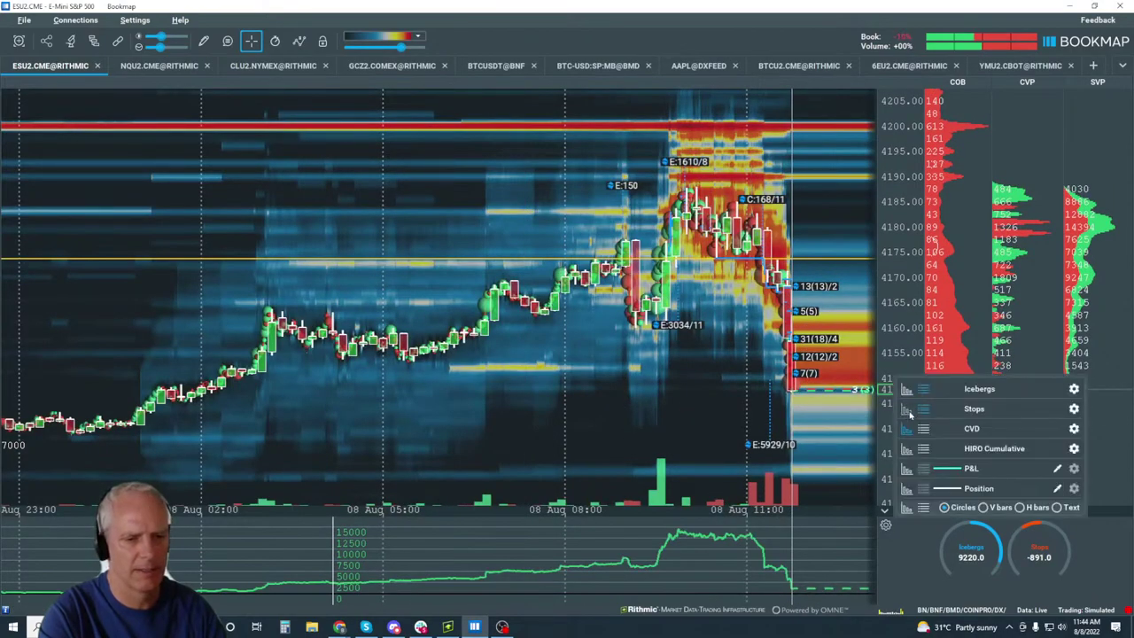
pyautogui.click(907, 429)
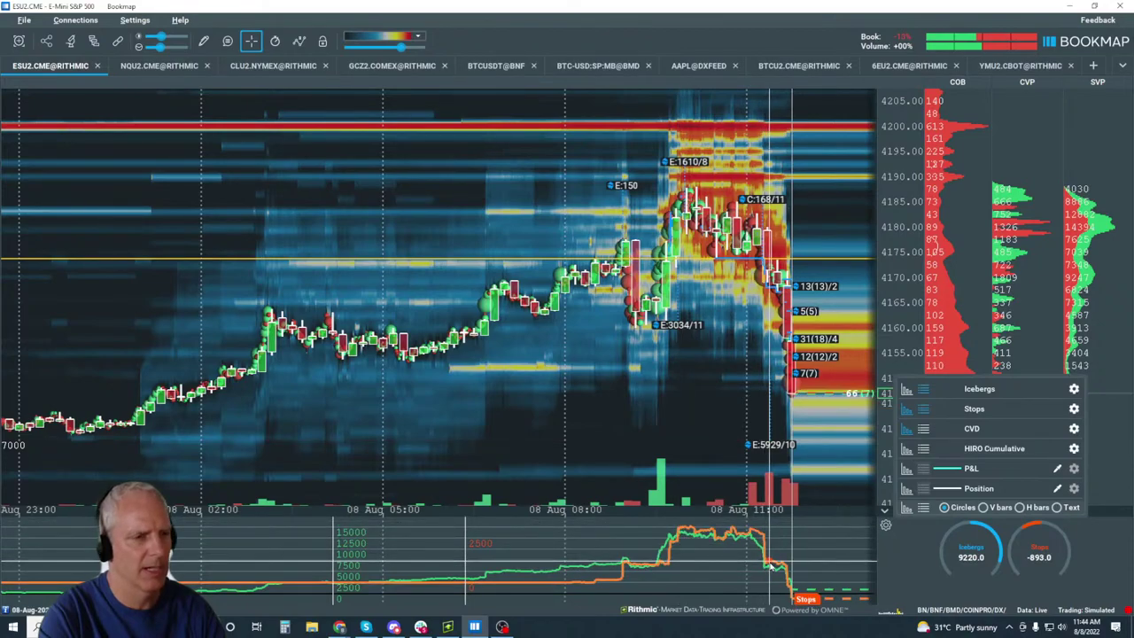
# Compare the Stops line with the price decline and iceberg executions between 11:00 and 11:45.
pyautogui.scroll(3, 742, 233)
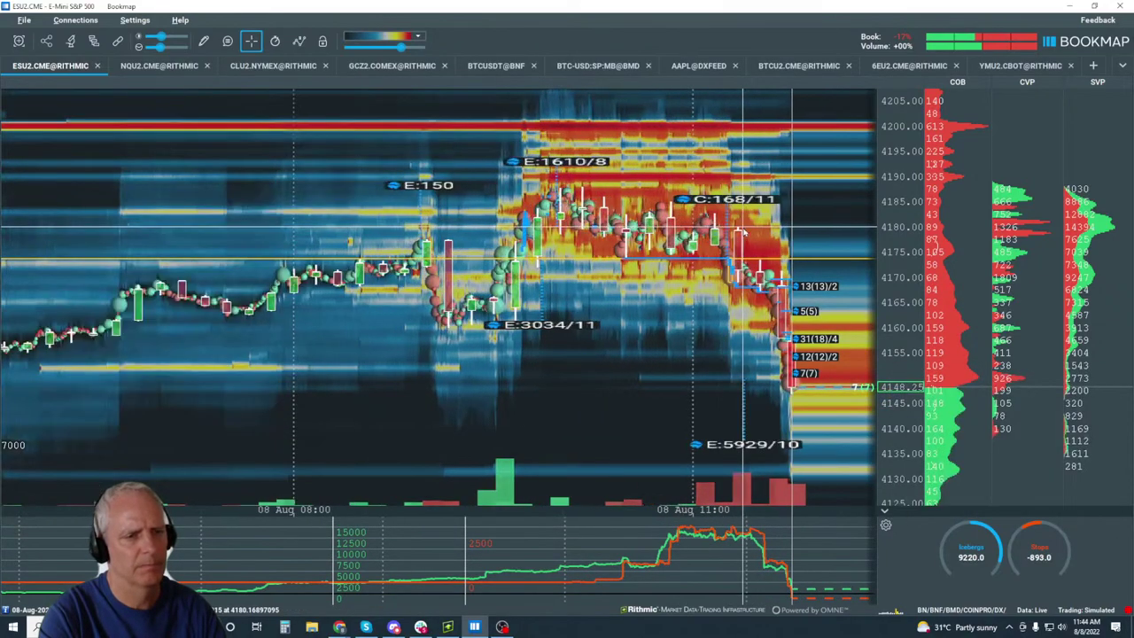
pyautogui.scroll(3, 742, 232)
pyautogui.scroll(-3, 706, 209)
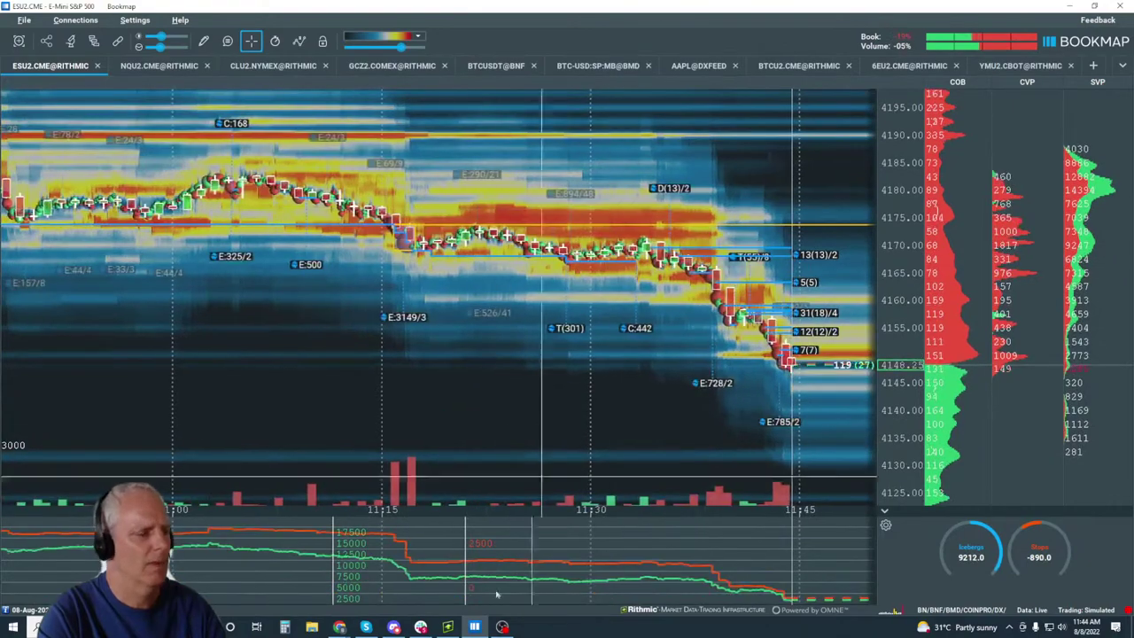
# Switch to Rithmic Trader Pro and review the latest ES drop on the 15-minute and hourly charts.
pyautogui.click(448, 626)
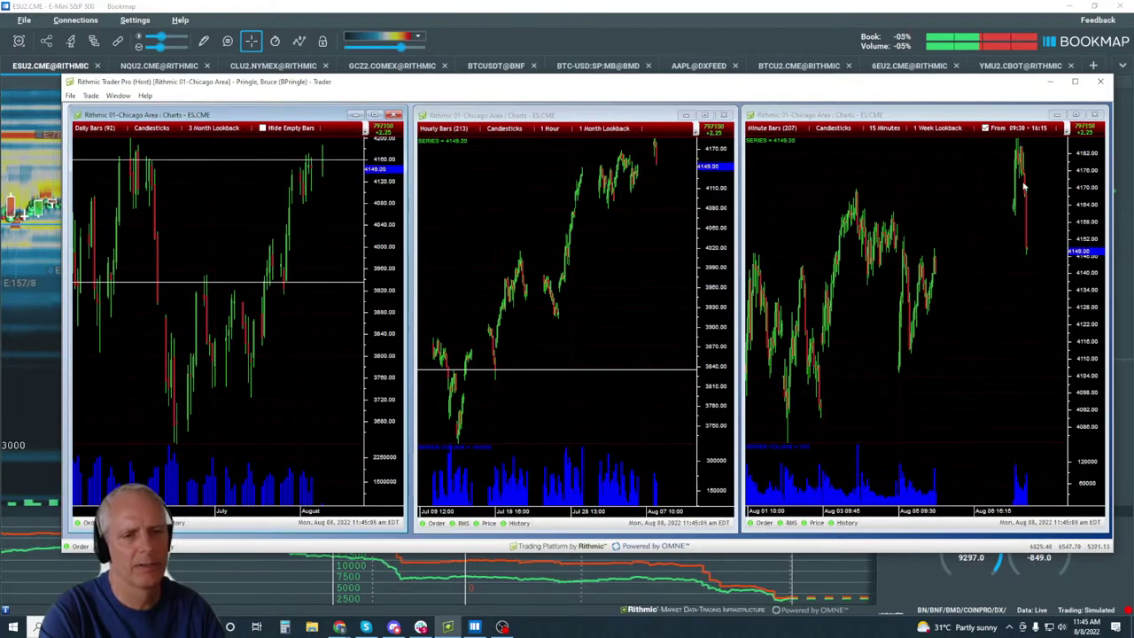
pyautogui.click(651, 173)
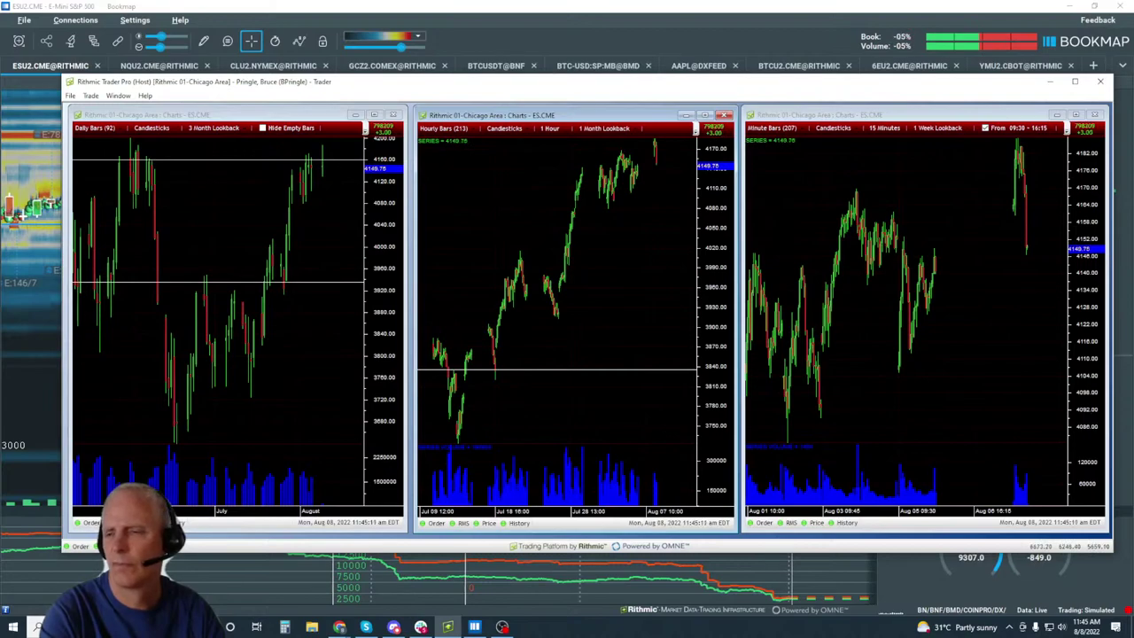
pyautogui.hotkey('alt', 'Tab')
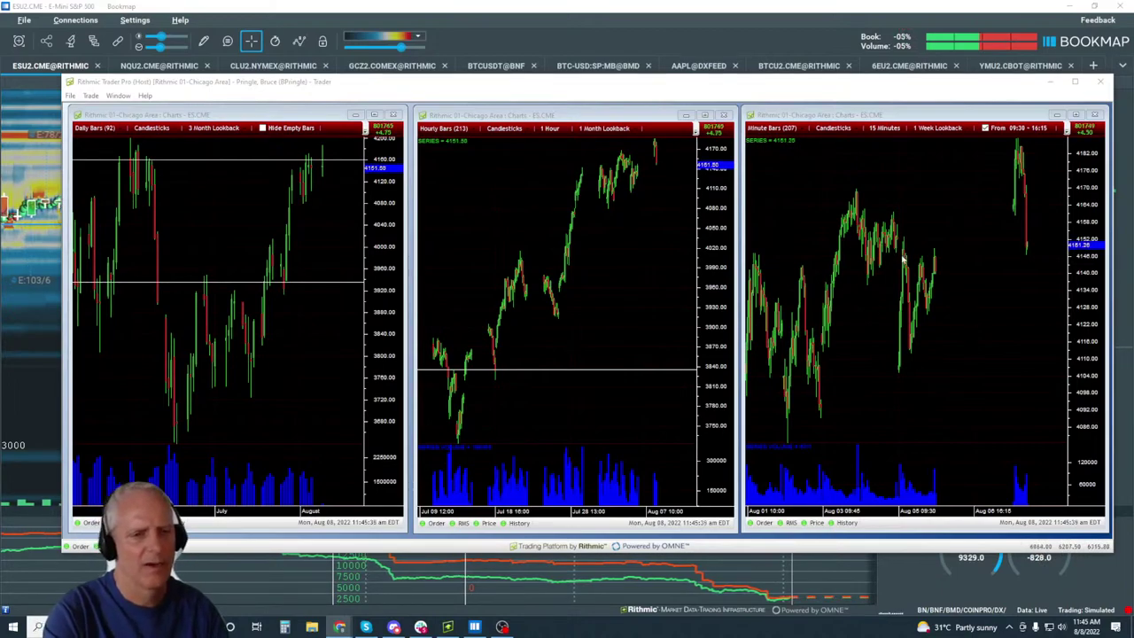
# Return to Bookmap and inspect the rebound from the 11:44 low alongside the stop and iceberg activity.
pyautogui.click(663, 13)
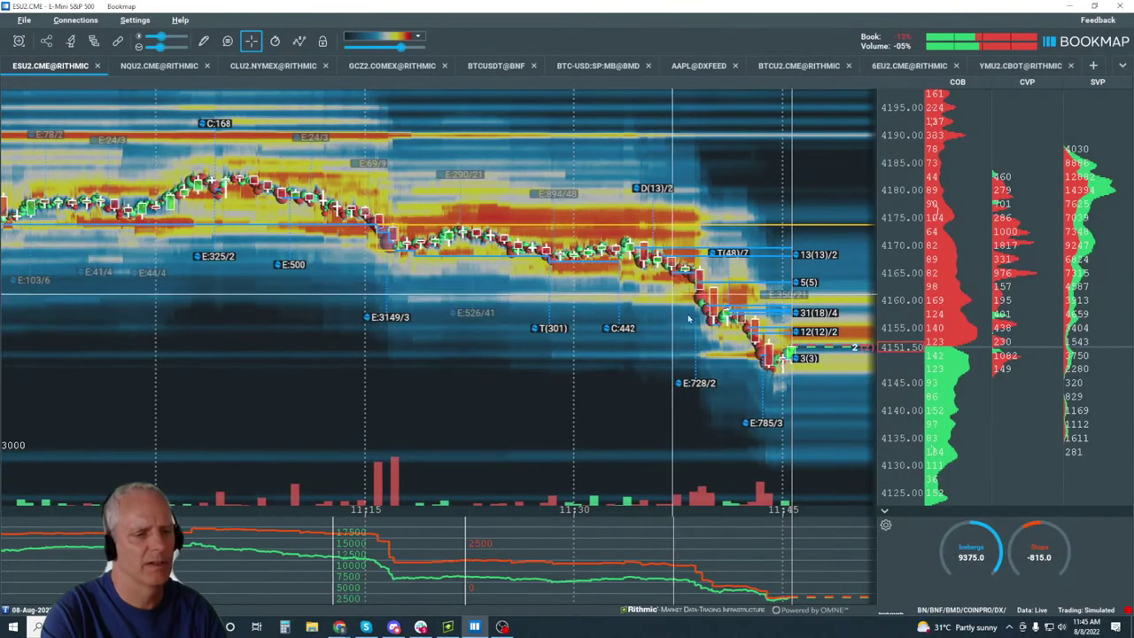
pyautogui.scroll(5, 736, 278)
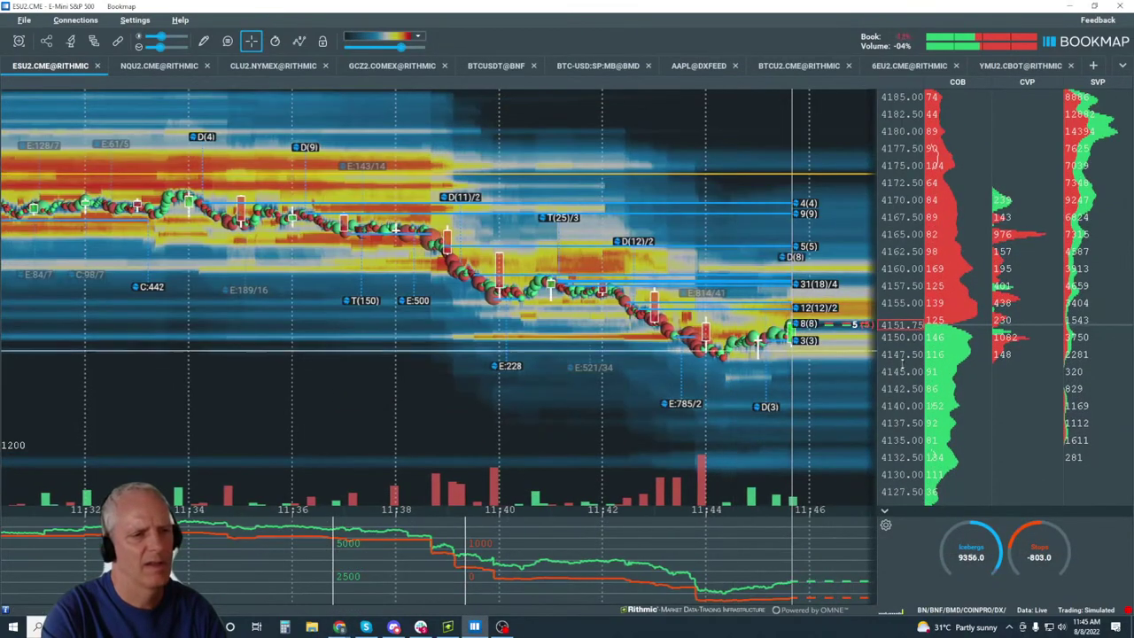
pyautogui.scroll(3, 933, 275)
pyautogui.scroll(-2, 933, 275)
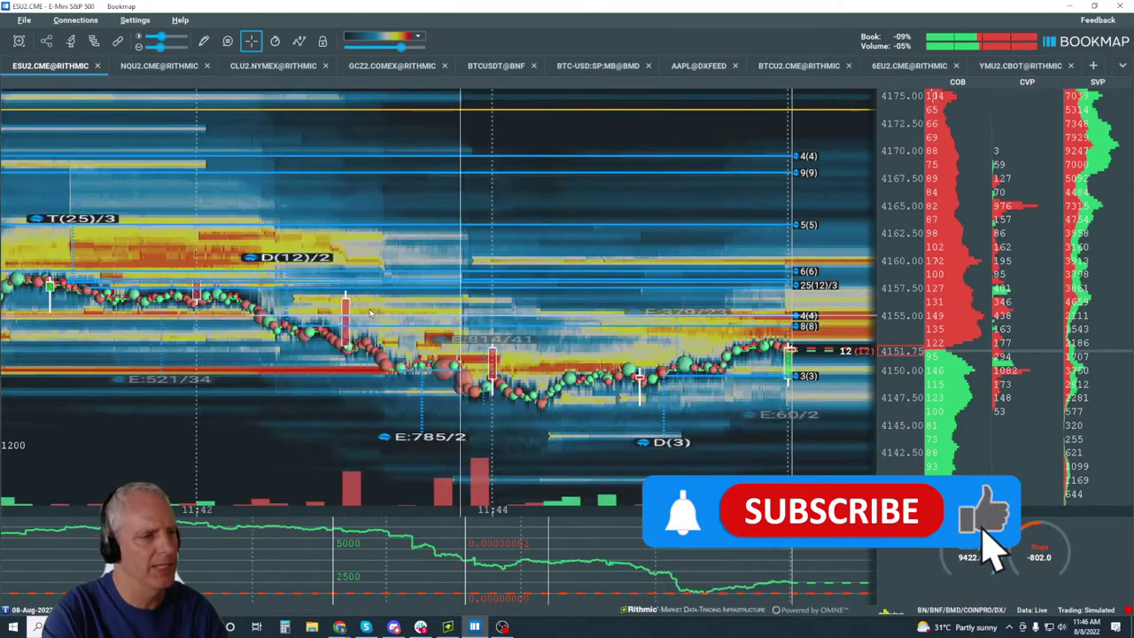
# Inspect the 11:42:30 break in detail, and compare it with the wider sell-off from 11:10 to the live price.
pyautogui.moveTo(371, 312); pyautogui.dragTo(574, 300)
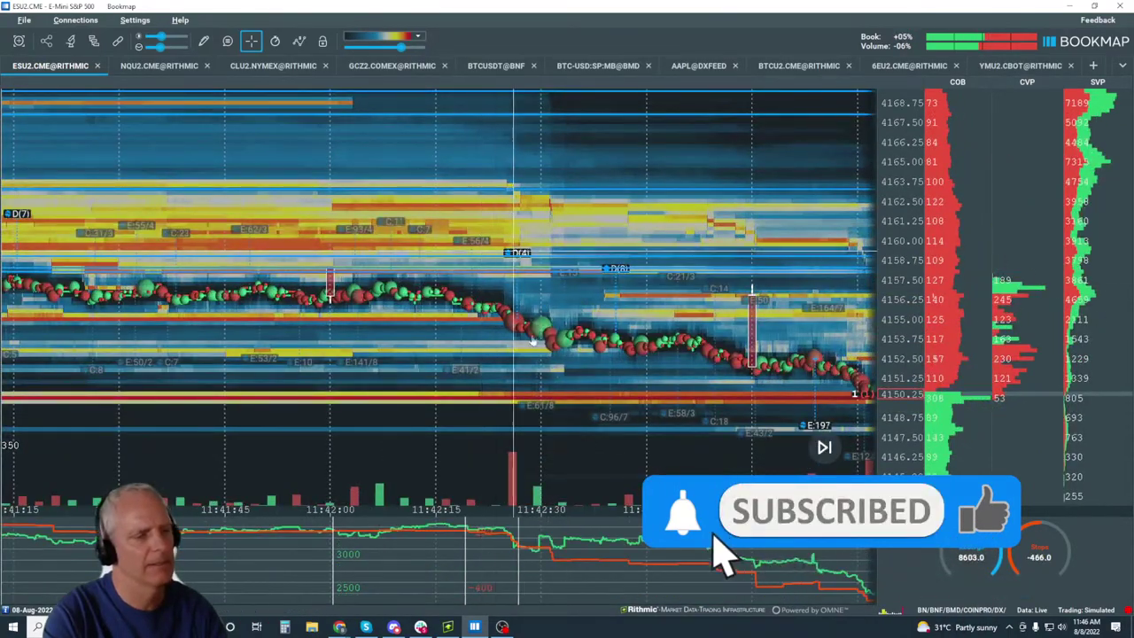
pyautogui.scroll(-3, 631, 335)
pyautogui.scroll(-5, 631, 335)
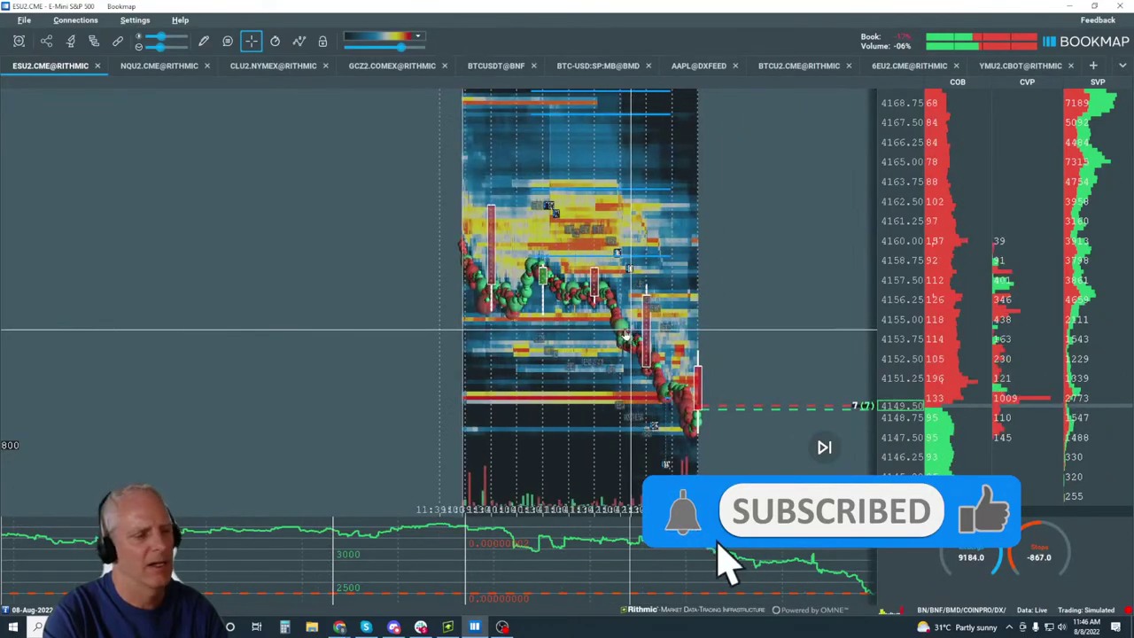
pyautogui.scroll(-5, 899, 562)
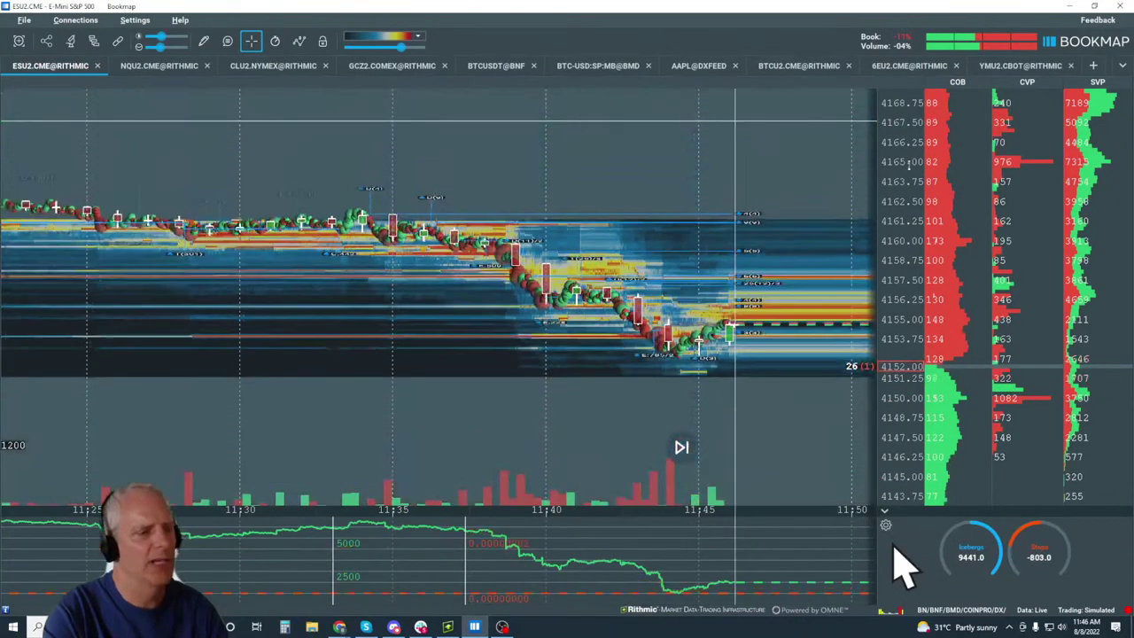
pyautogui.scroll(-4, 600, 222)
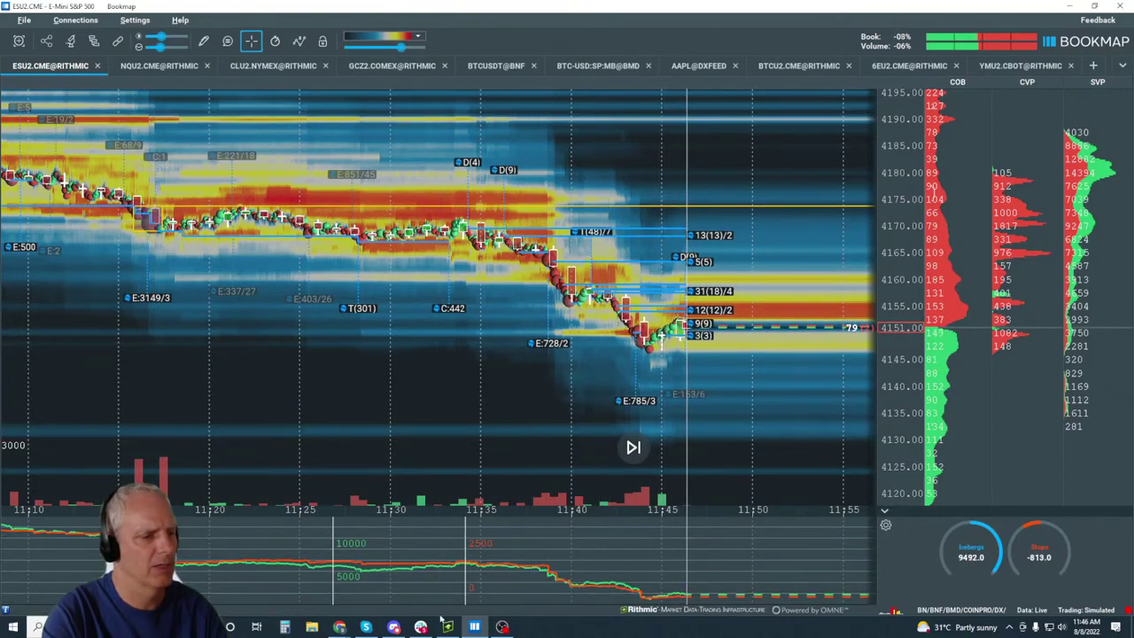
# Switch to Rithmic Trader Pro and set the 15-minute ES chart to a 1 Day Lookback with 5-minute bars.
pyautogui.click(448, 627)
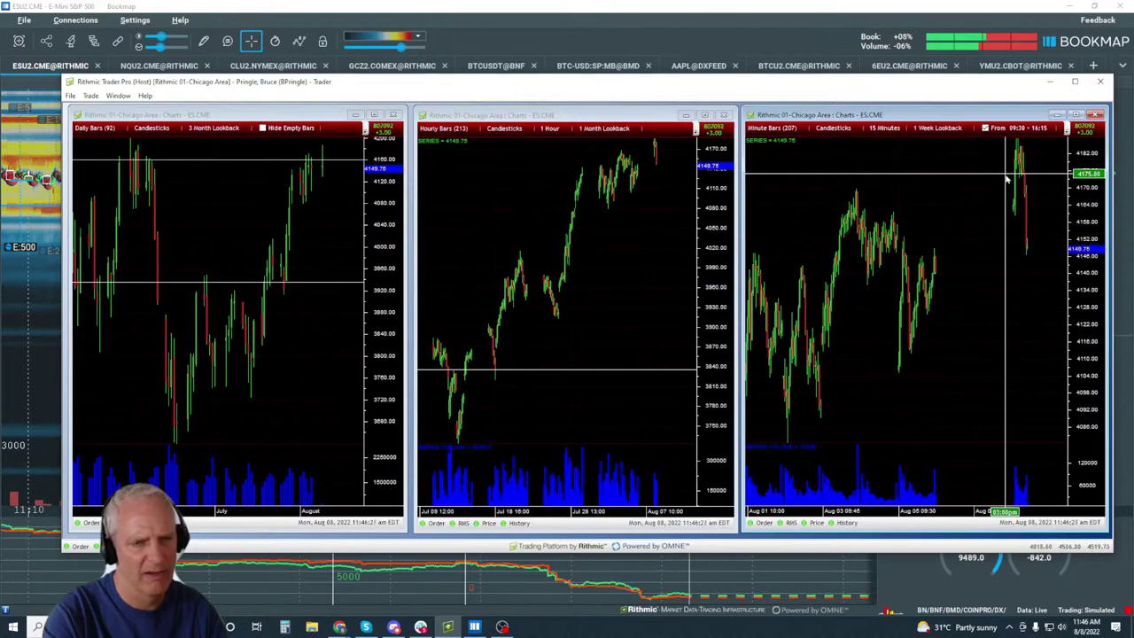
pyautogui.click(940, 127)
pyautogui.click(915, 145)
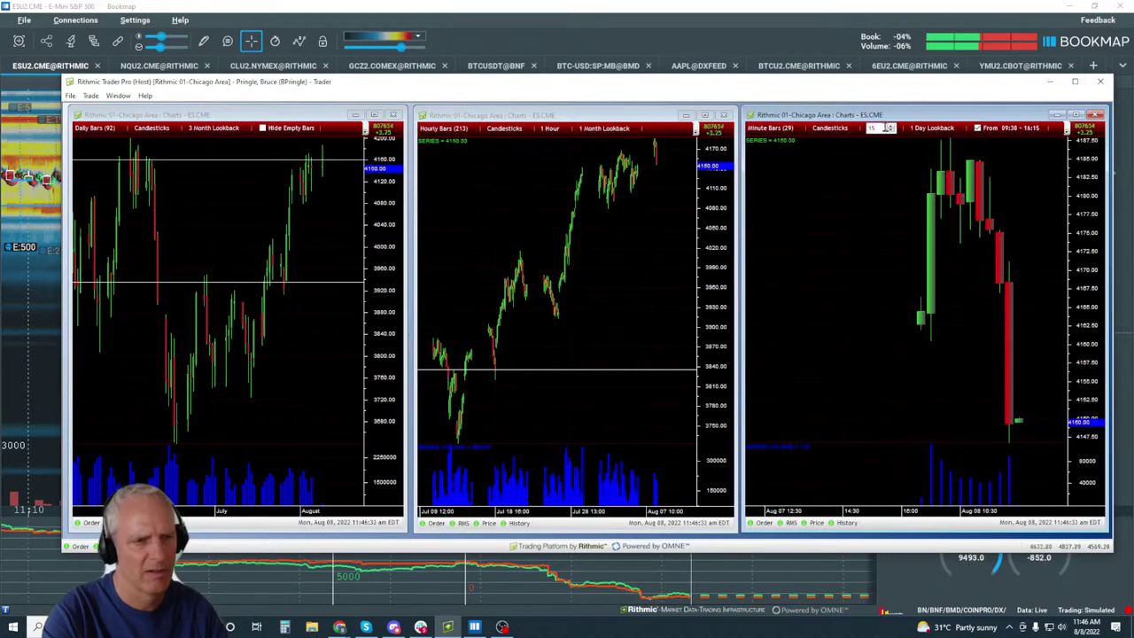
pyautogui.write('5')
pyautogui.press('Return')
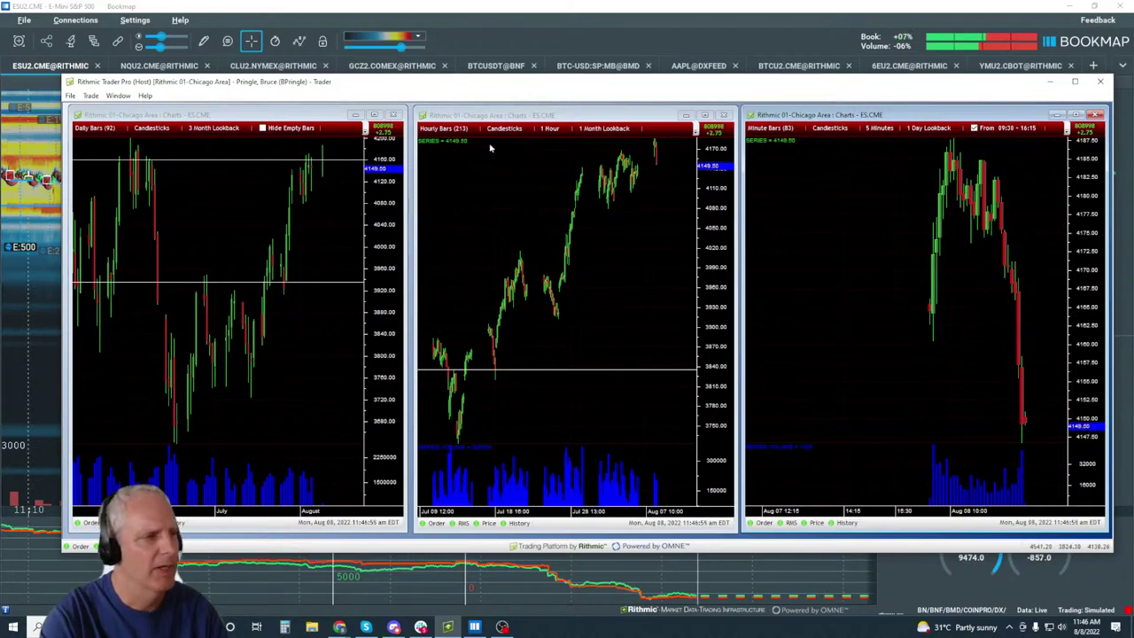
# Add a horizontal line at 4174 to the 5-minute ES chart.
pyautogui.rightClick(978, 240)
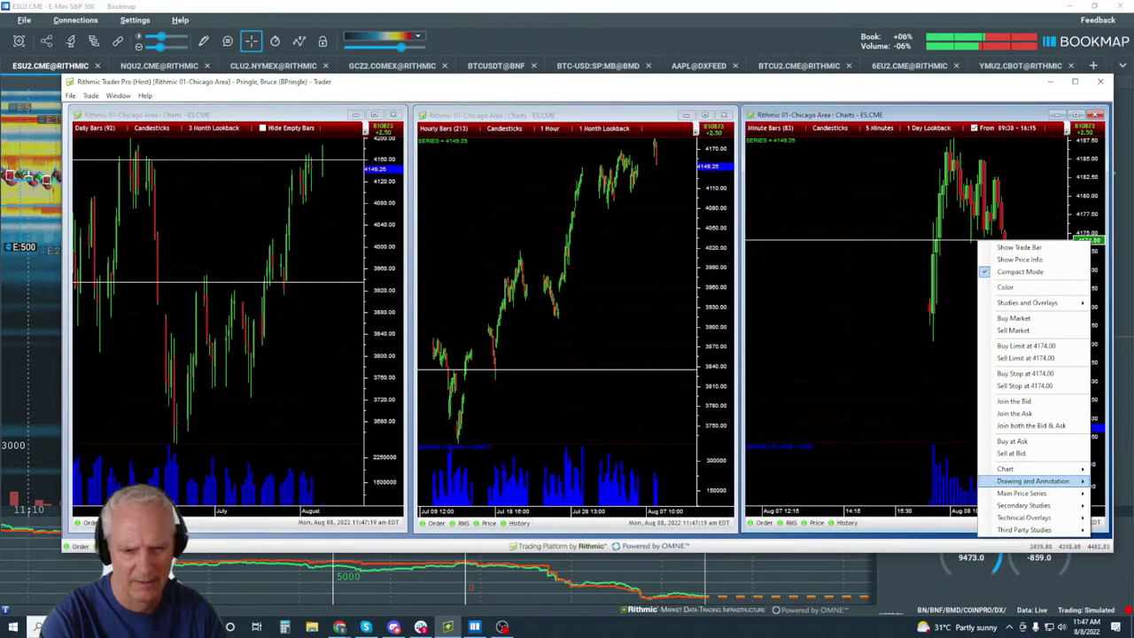
pyautogui.click(930, 505)
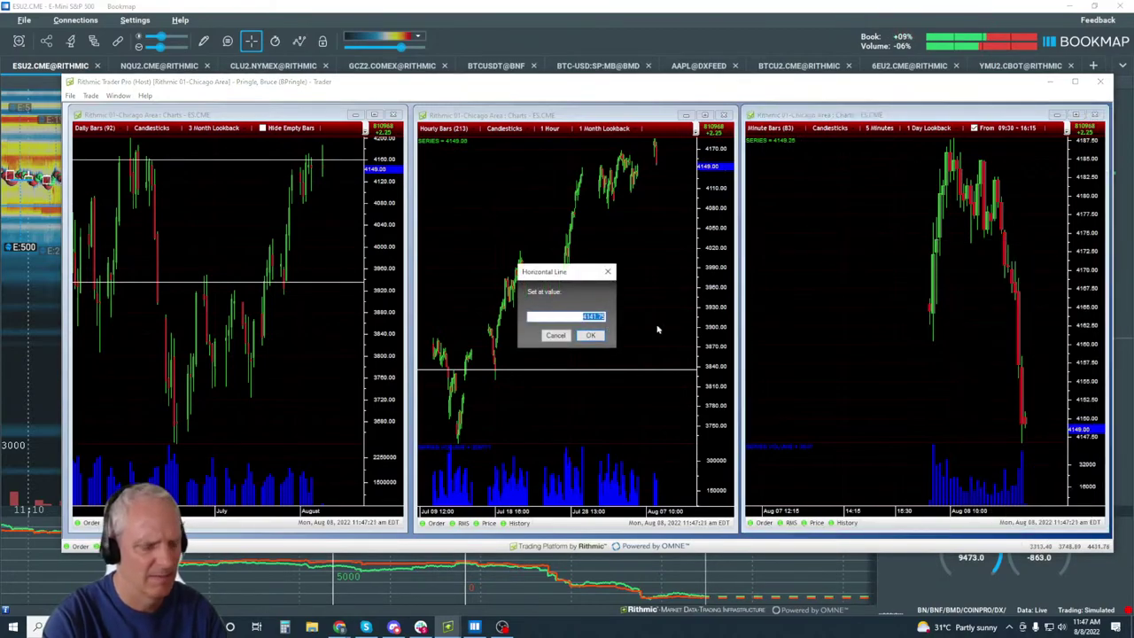
pyautogui.write('4174')
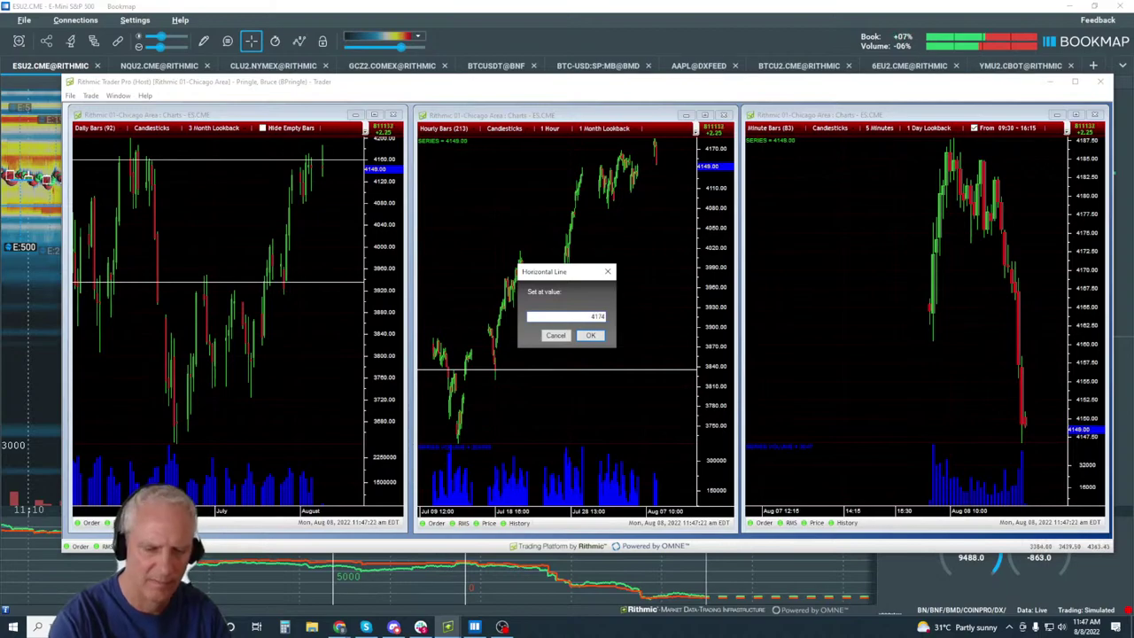
pyautogui.click(589, 336)
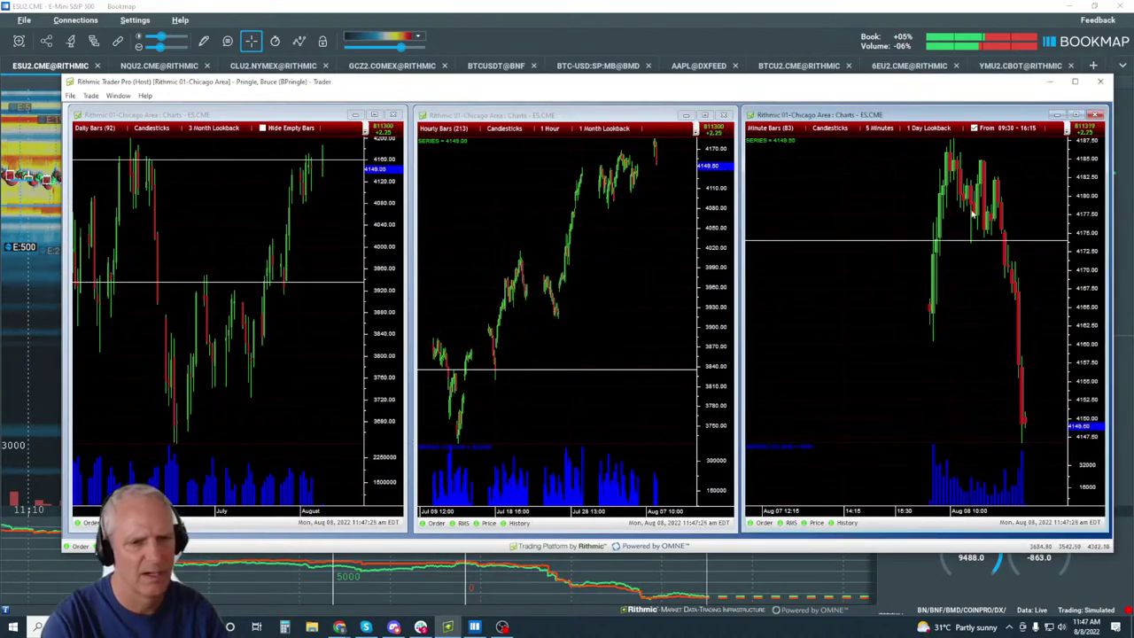
# Switch back to Bookmap, return the ES heatmap to the live price, and examine the sell-off from 10:30 against the resting liquidity.
pyautogui.hotkey('alt', 'Tab')
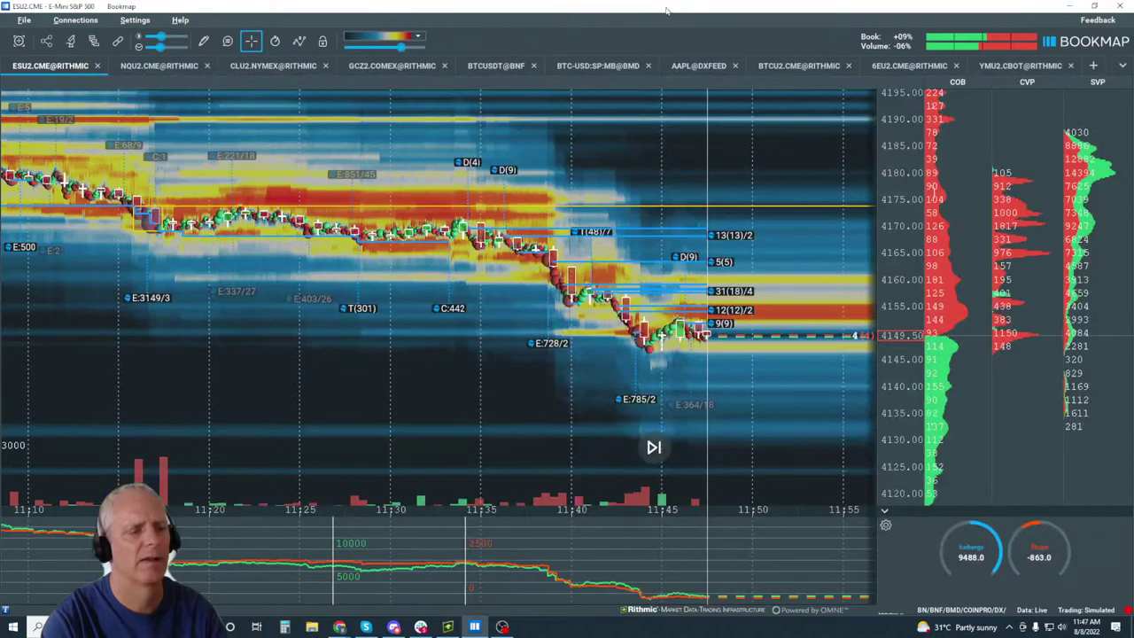
pyautogui.scroll(-3, 615, 202)
pyautogui.click(602, 446)
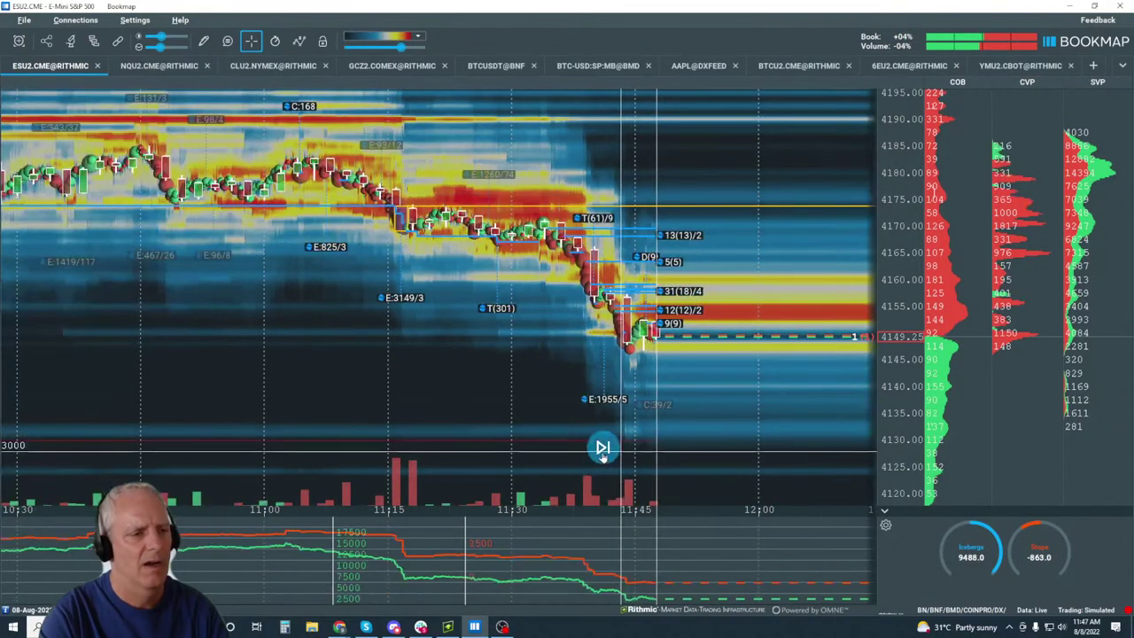
pyautogui.scroll(3, 649, 220)
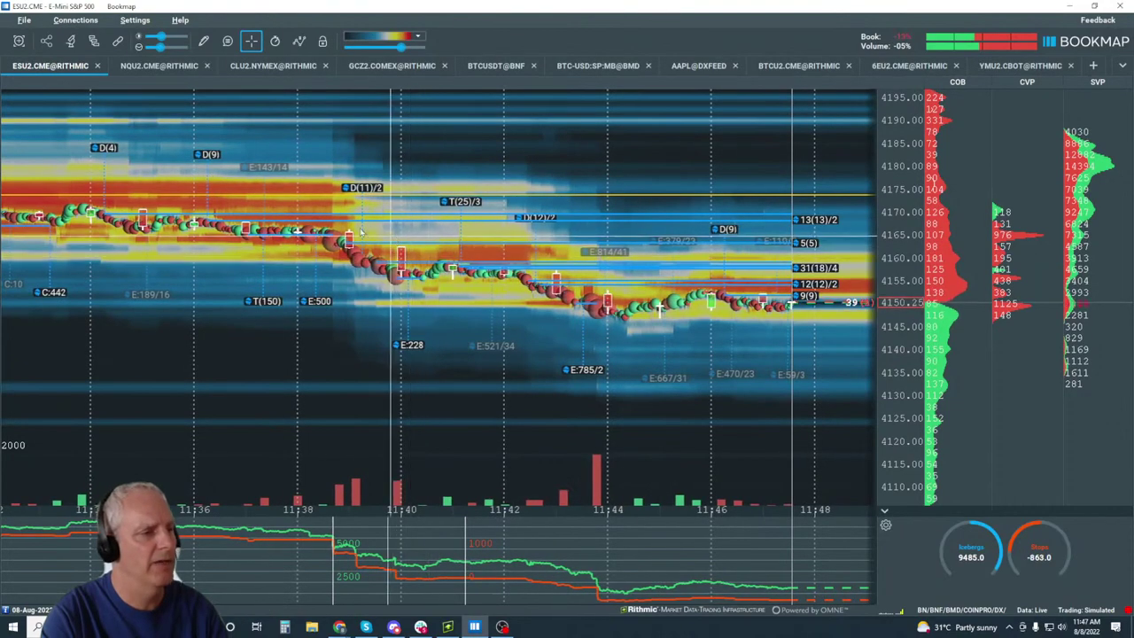
# Examine the price action from the 11:44 low to 11:48 in detail against the stop levels and liquidity overhead.
pyautogui.scroll(2, 917, 308)
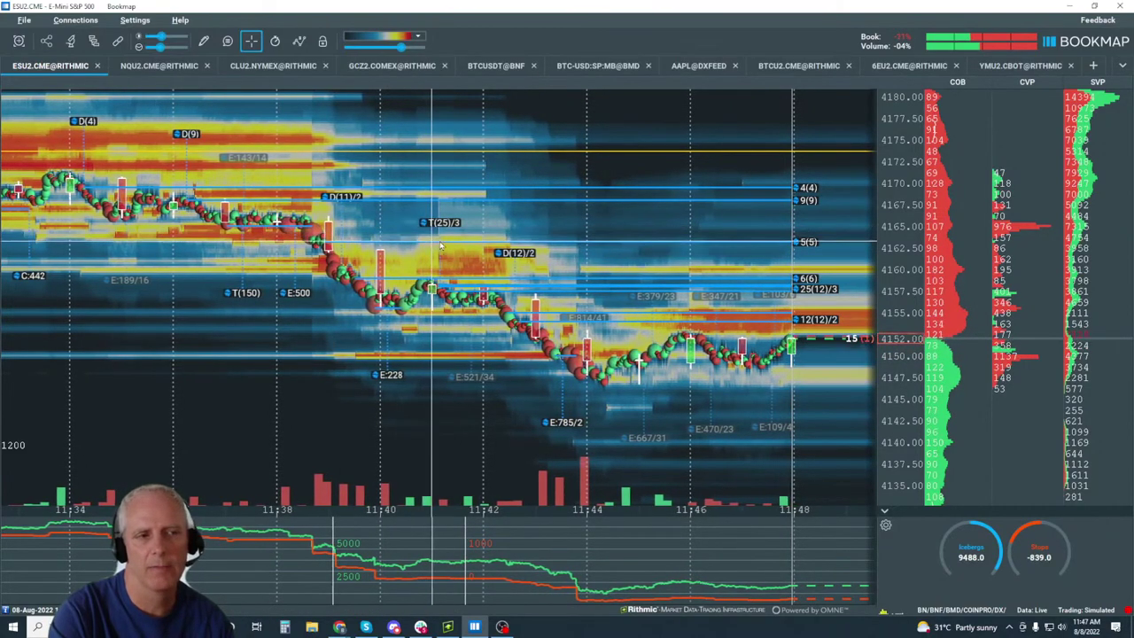
pyautogui.scroll(2, 625, 251)
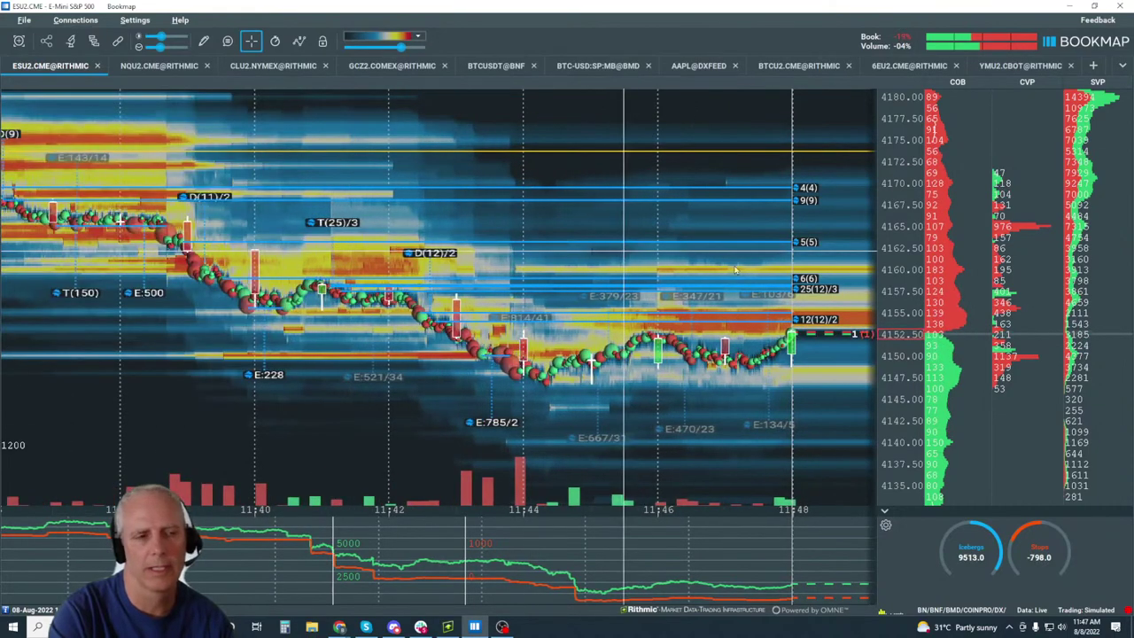
pyautogui.scroll(1, 736, 260)
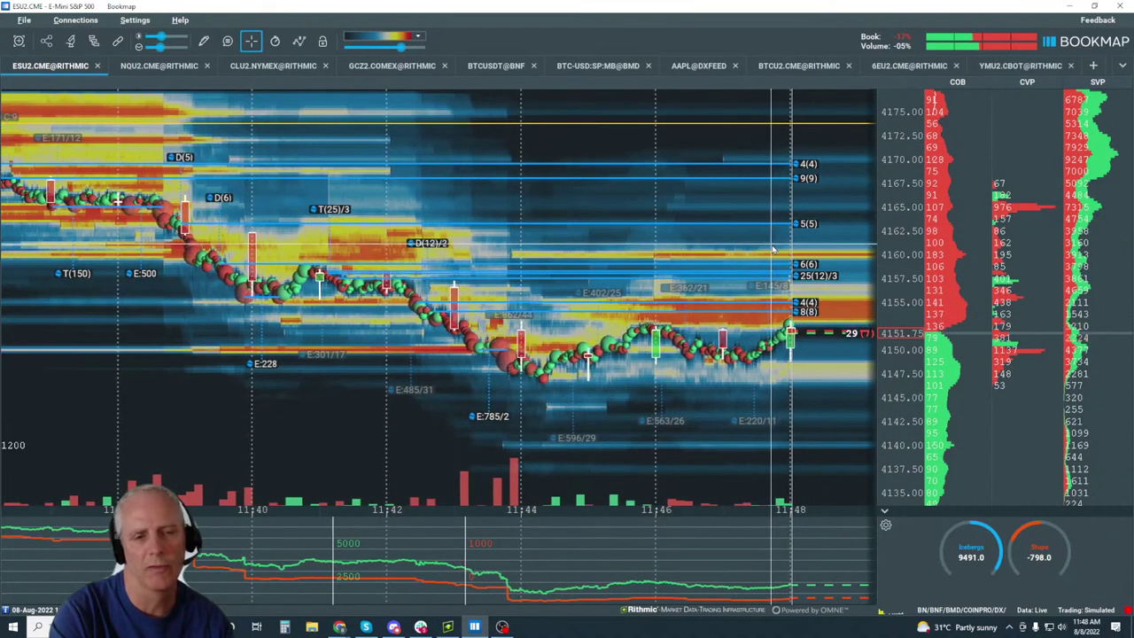
pyautogui.scroll(2, 896, 278)
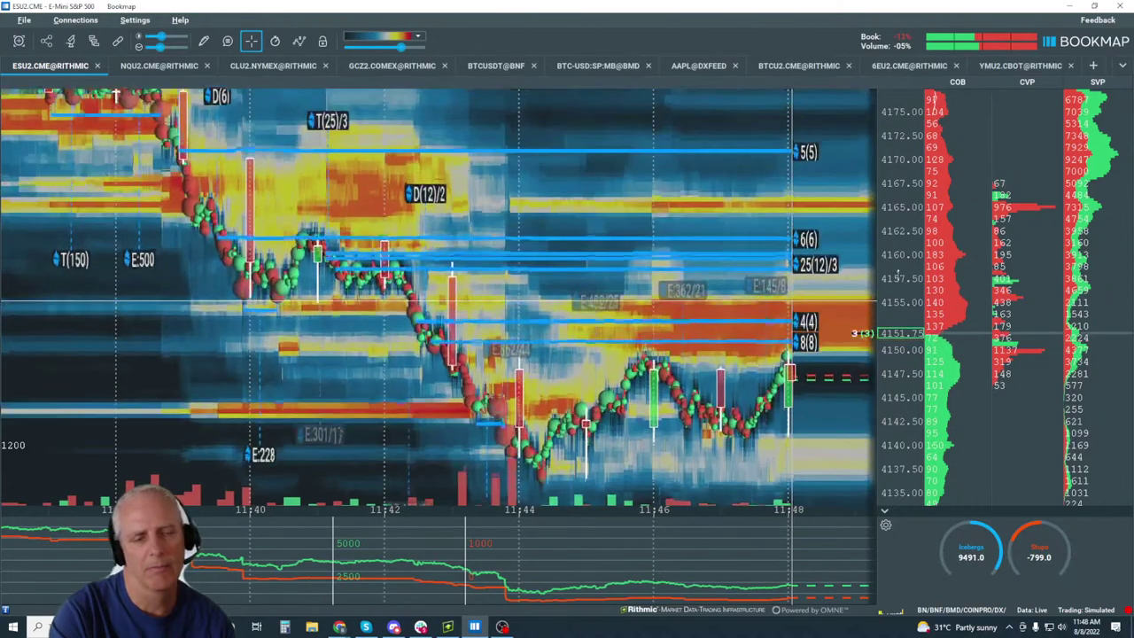
pyautogui.scroll(2, 757, 329)
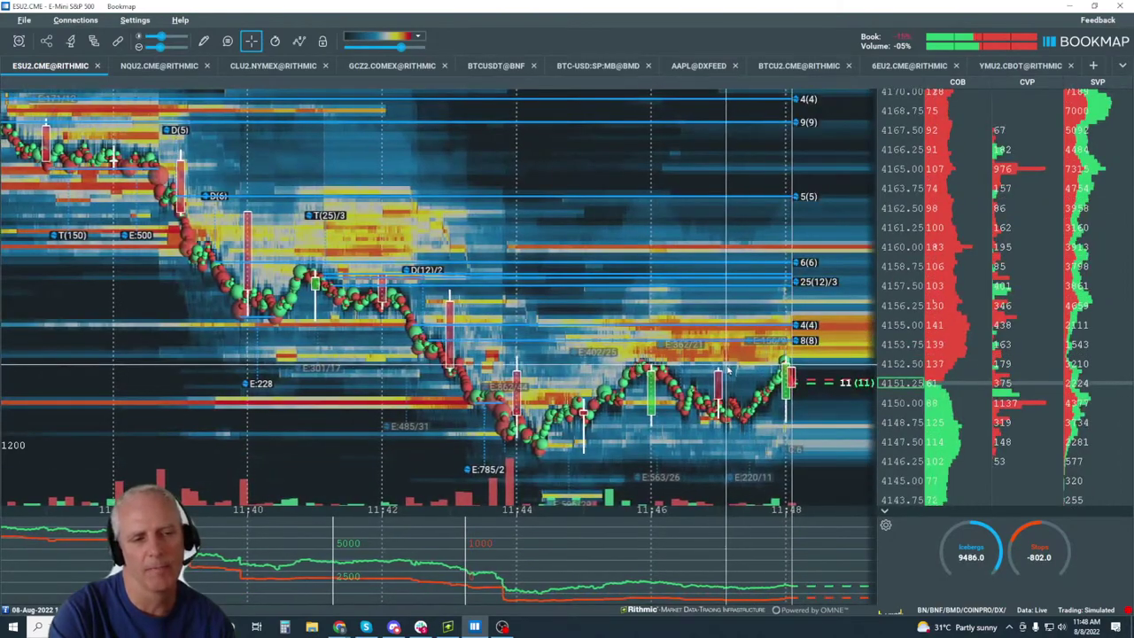